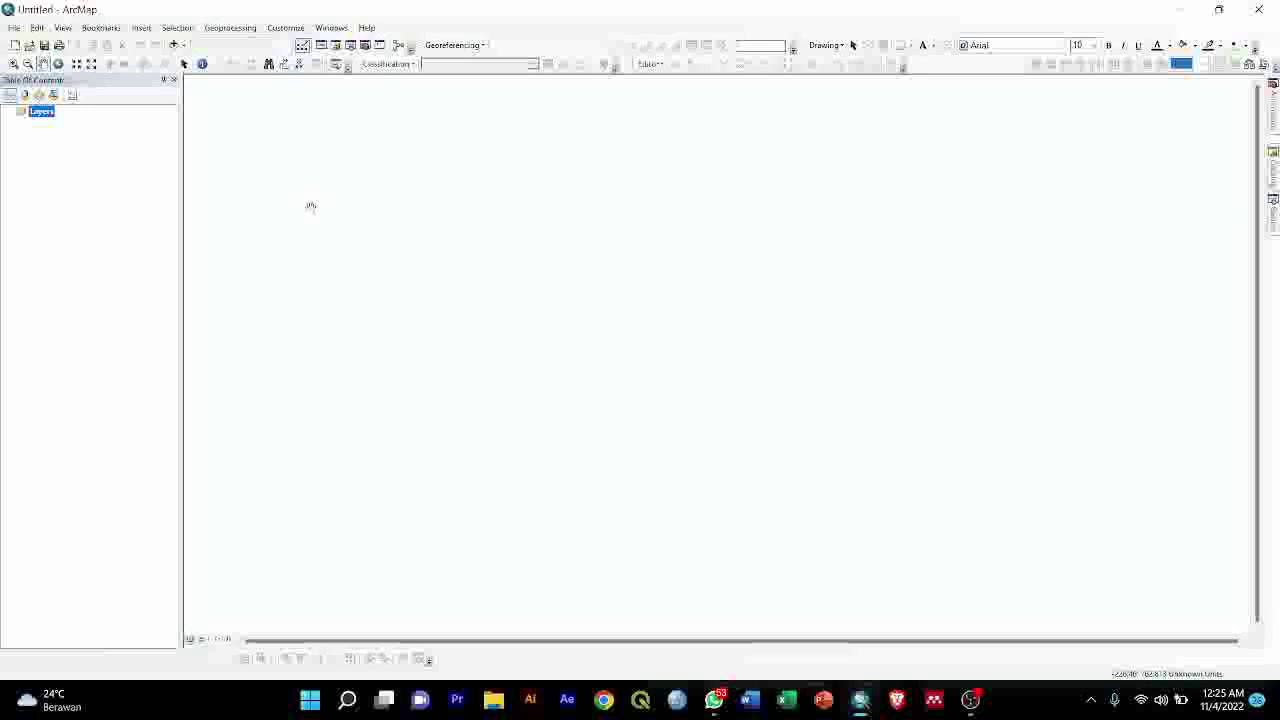
Add DSMW.shp and jenis_tanah.shp to the map from the DATA GIS subfolder Data SHP Tanah Seluruh Indonesia
{"action": "left_click", "coordinate": [175, 45]}
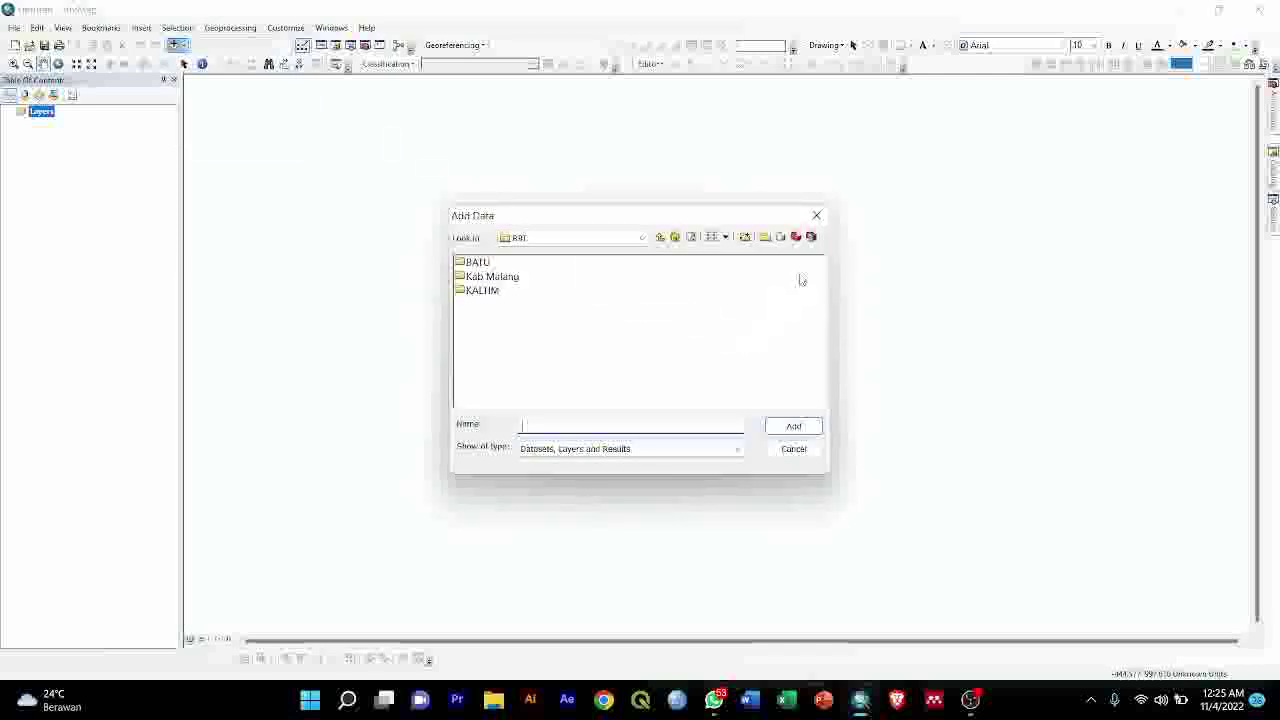
{"action": "left_click", "coordinate": [660, 237]}
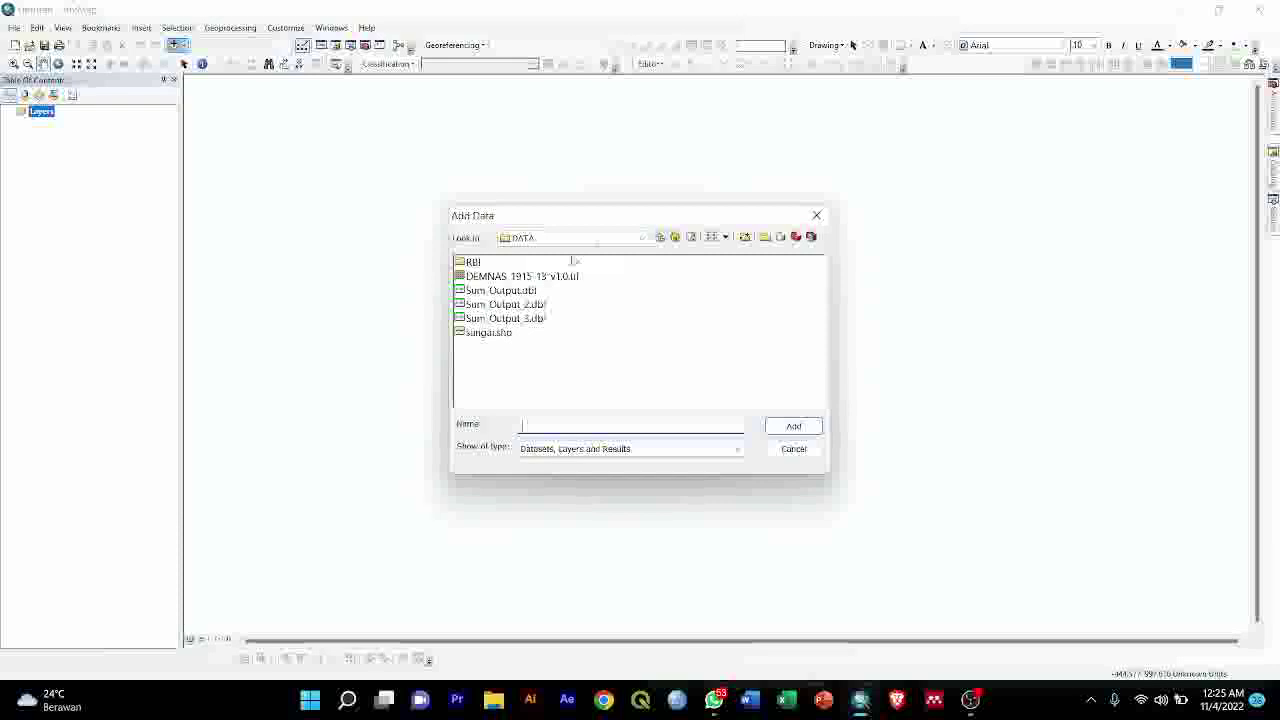
{"action": "left_click", "coordinate": [660, 240]}
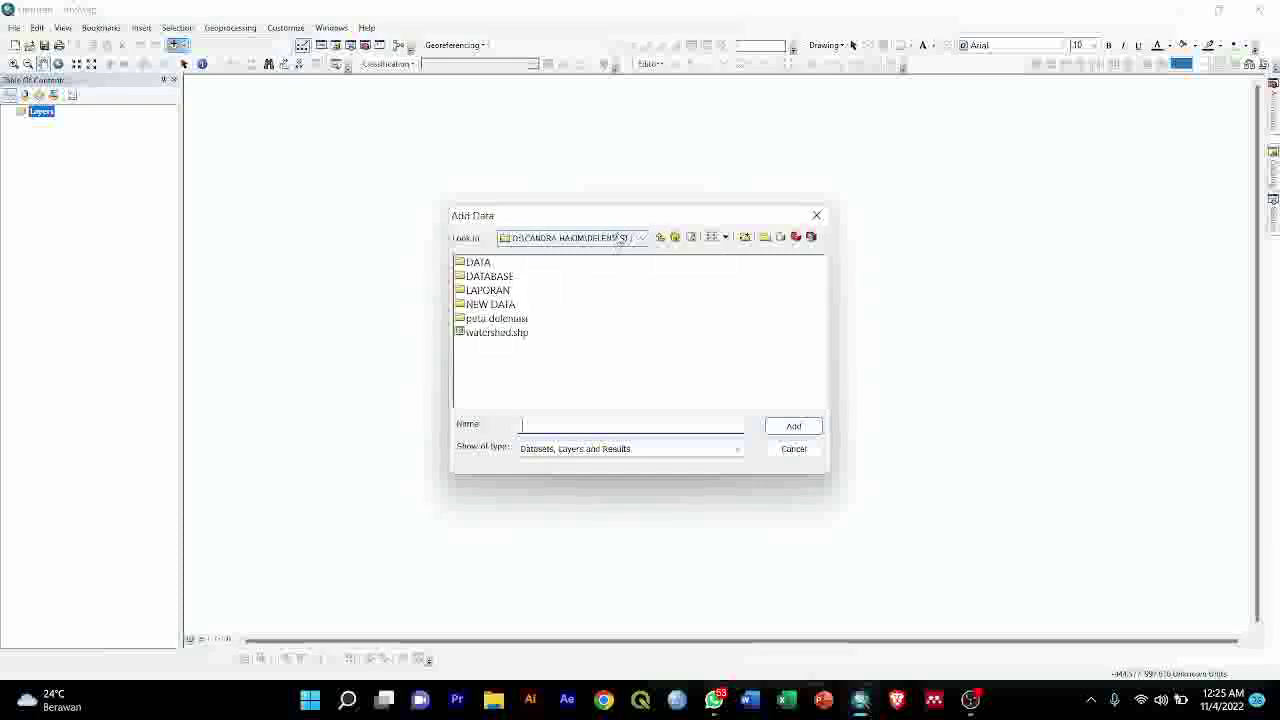
{"action": "left_click", "coordinate": [661, 237]}
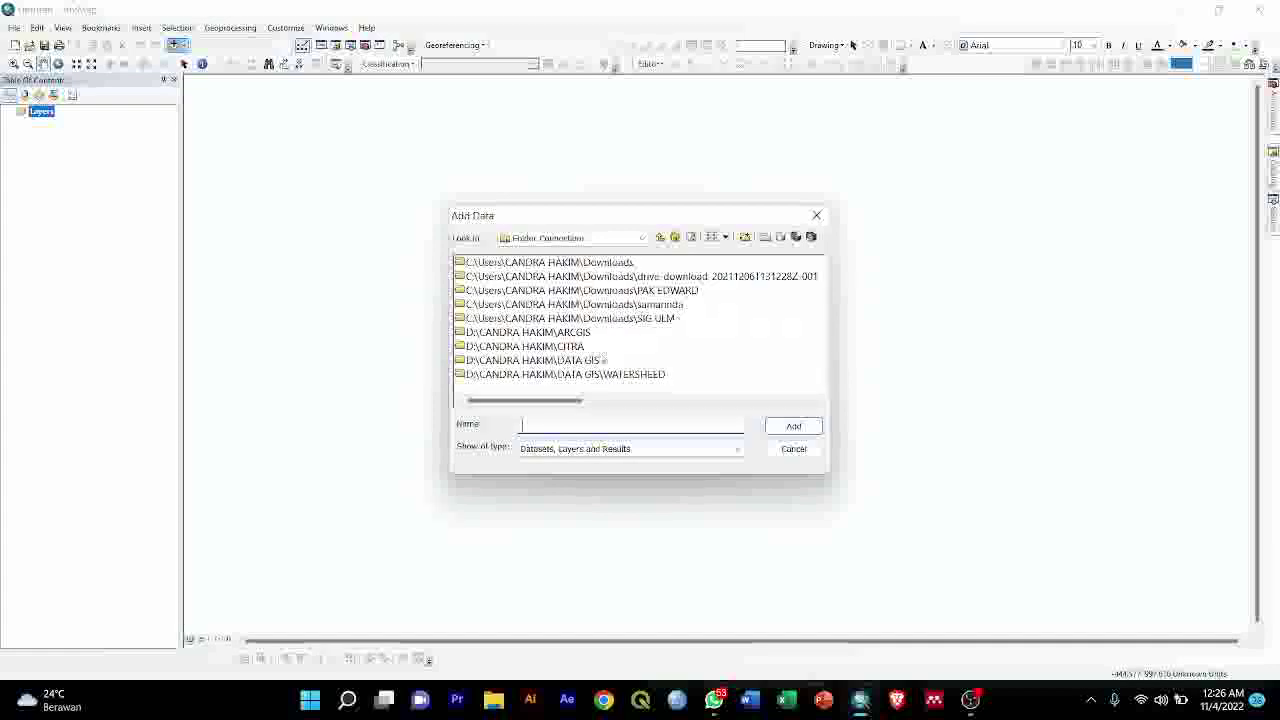
{"action": "double_click", "coordinate": [585, 360]}
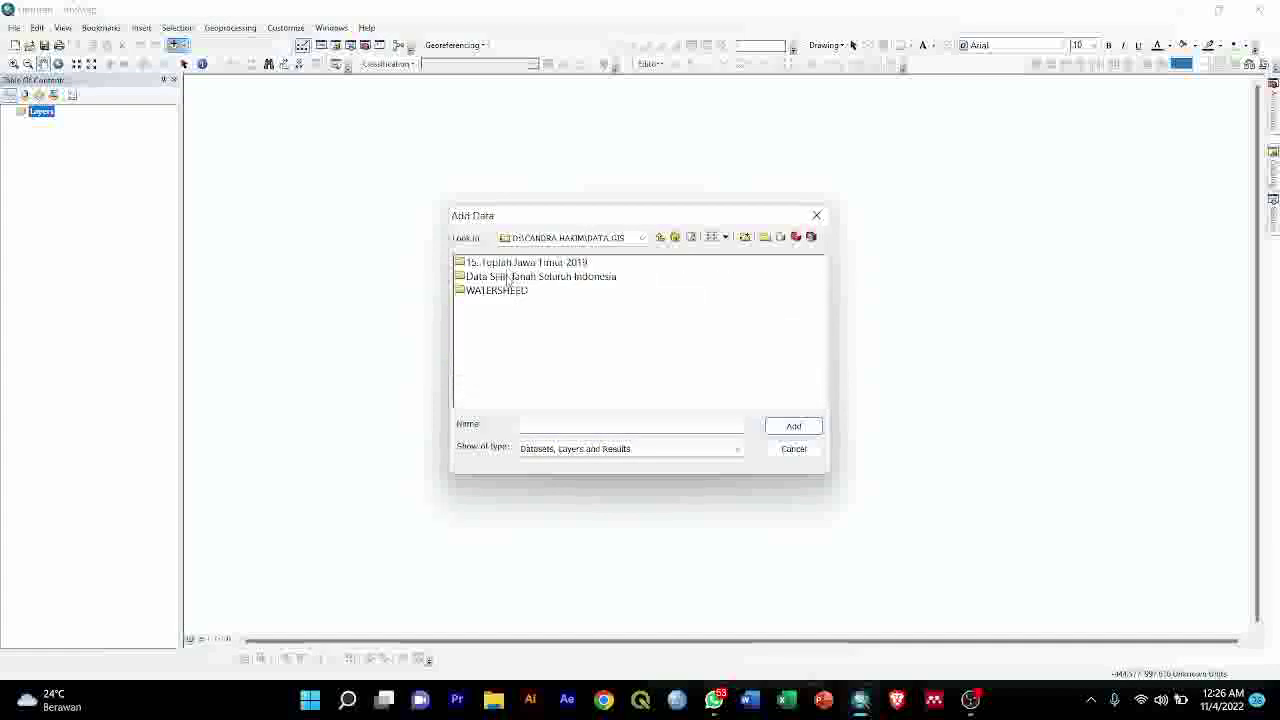
{"action": "left_click", "coordinate": [510, 279]}
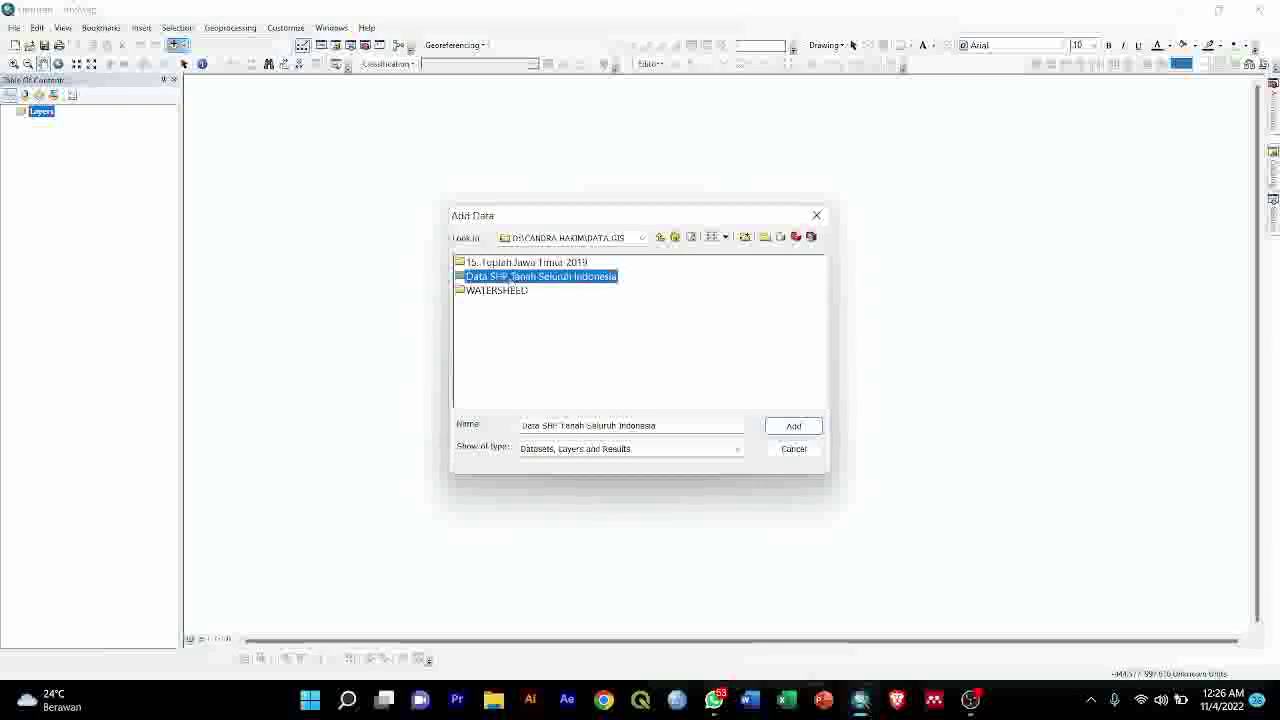
{"action": "double_click", "coordinate": [512, 278]}
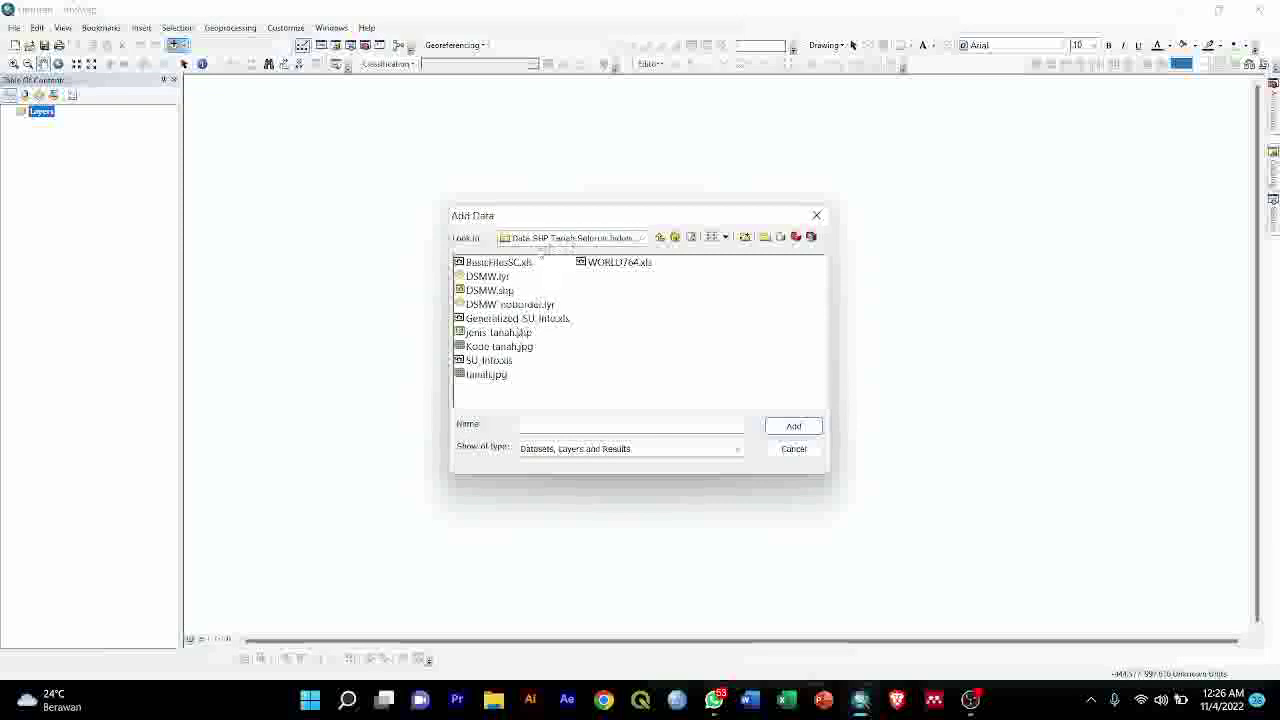
{"action": "left_click", "coordinate": [490, 291]}
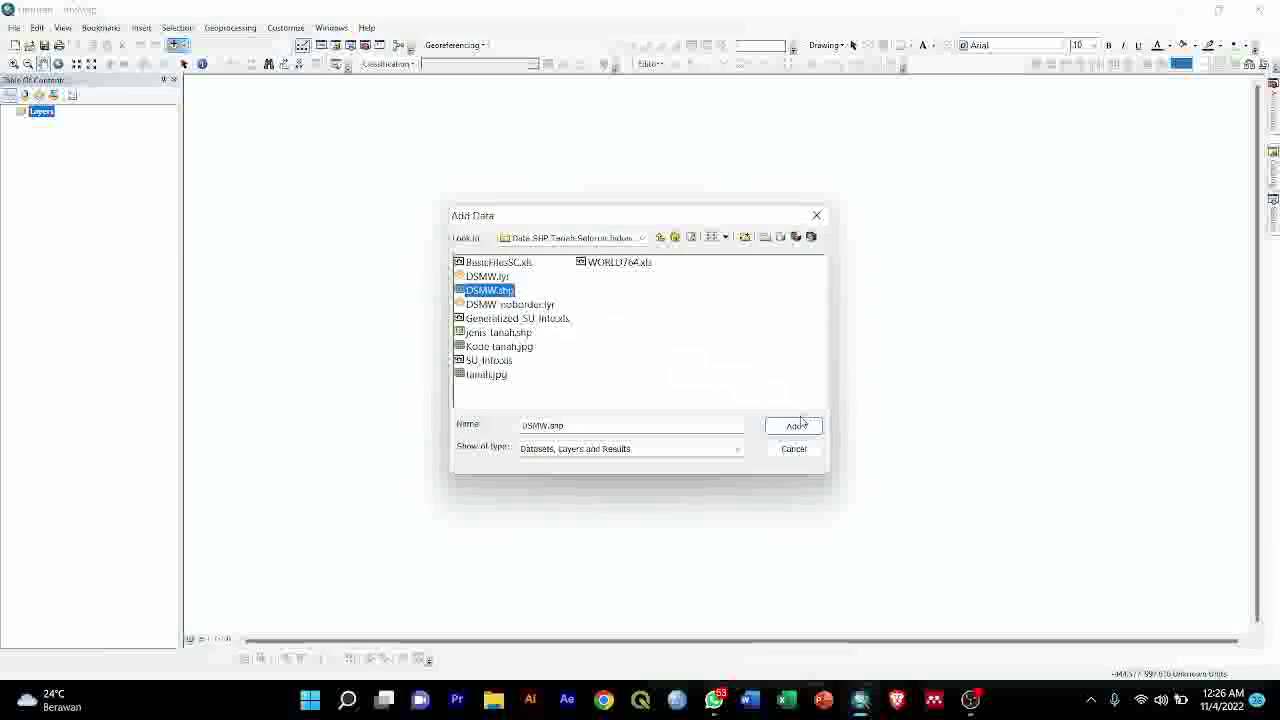
{"action": "left_click", "coordinate": [510, 333], "text": "ctrl"}
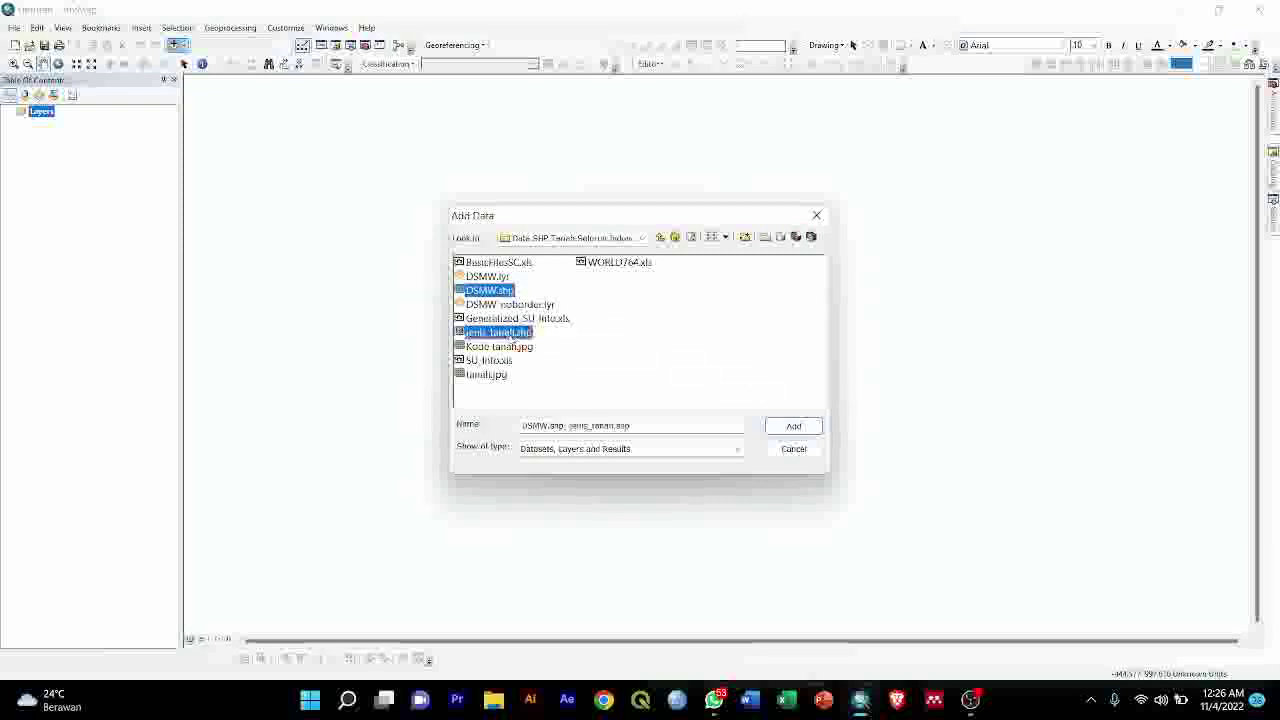
{"action": "left_click", "coordinate": [809, 427]}
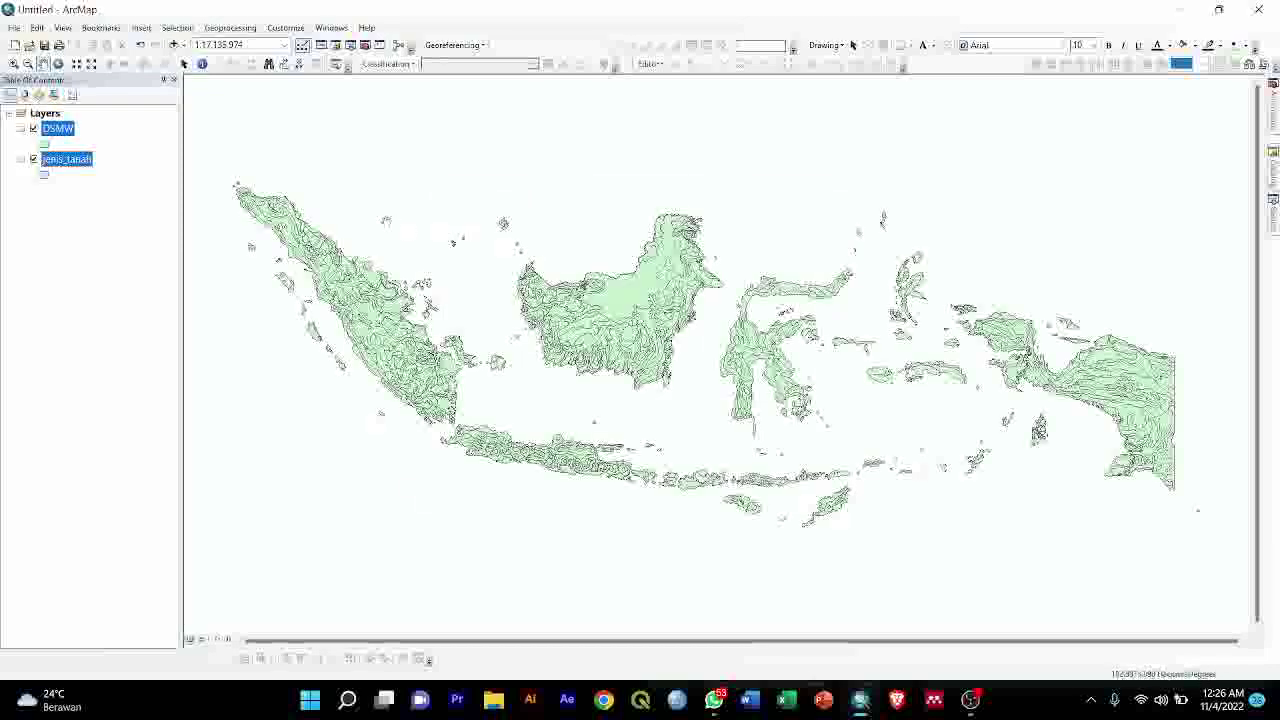
Hide the DSMW layer and move it below jenis_tanah in the layer order
{"action": "left_click", "coordinate": [33, 129]}
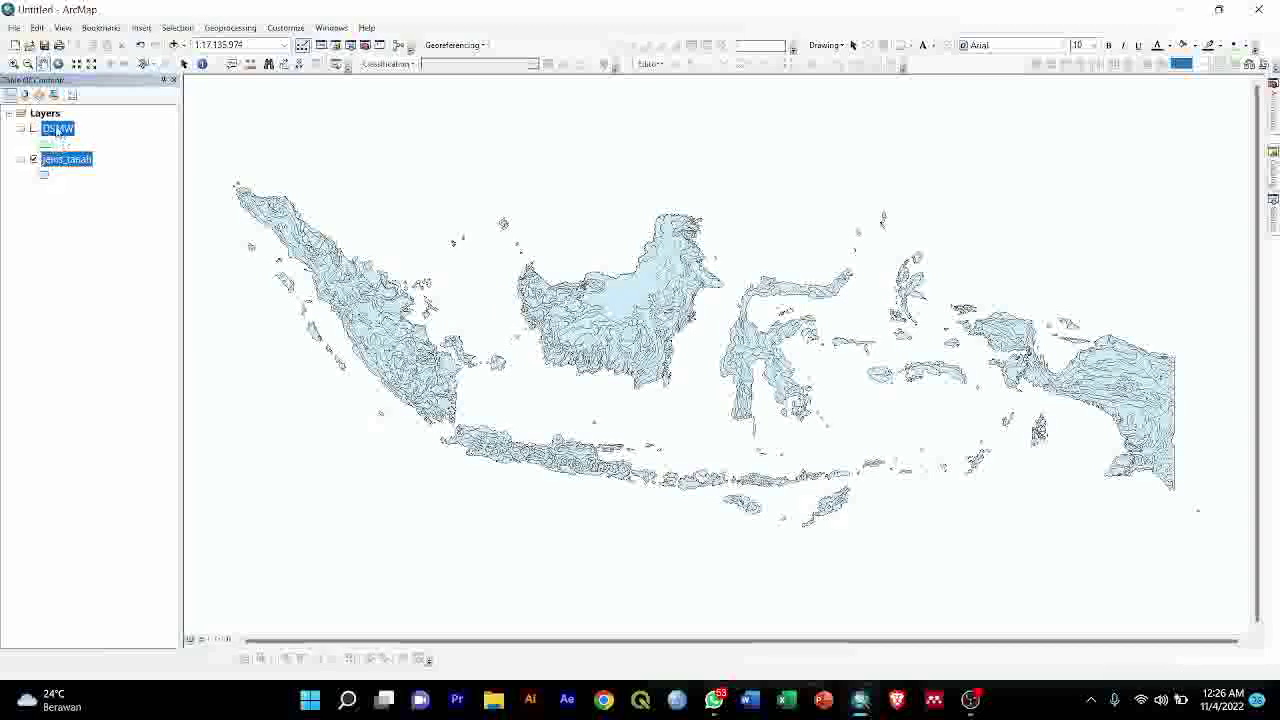
{"action": "left_click", "coordinate": [58, 129]}
{"action": "left_click_drag", "start_coordinate": [58, 129], "coordinate": [65, 177]}
Open the properties of the jenis_tanah layer and set its symbology to unique-value categories
{"action": "left_click", "coordinate": [46, 130]}
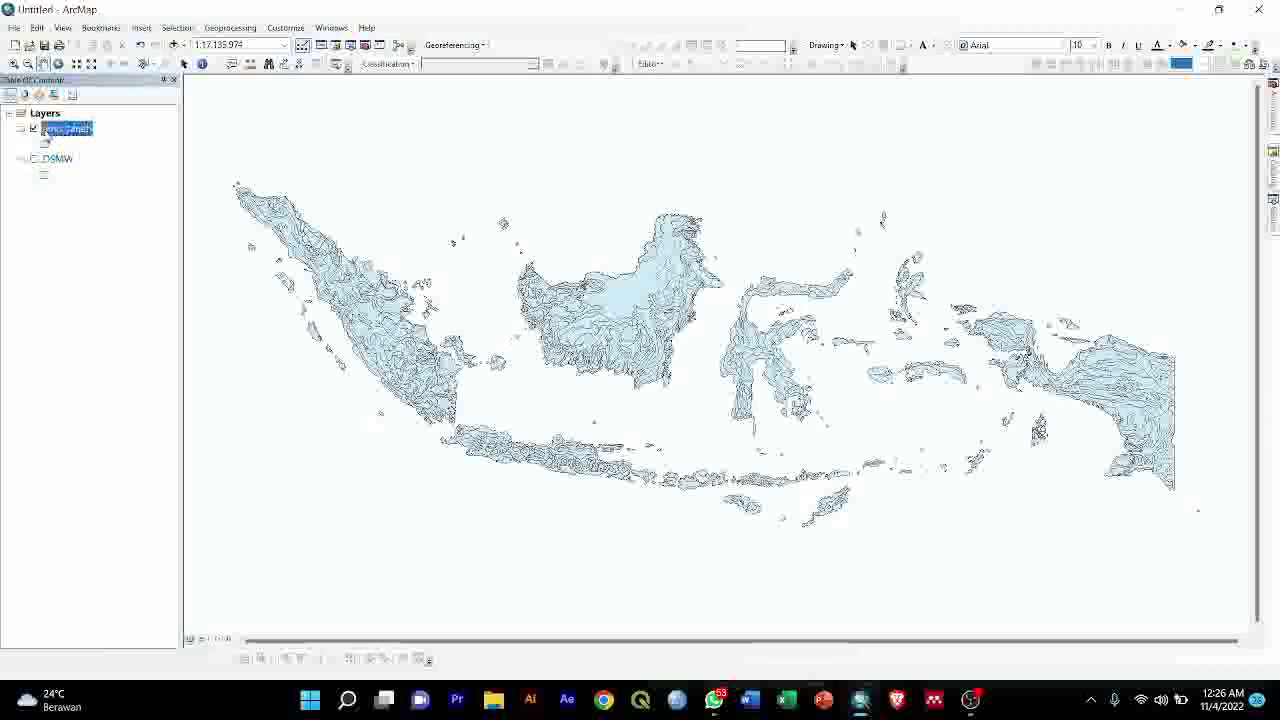
{"action": "right_click", "coordinate": [46, 130]}
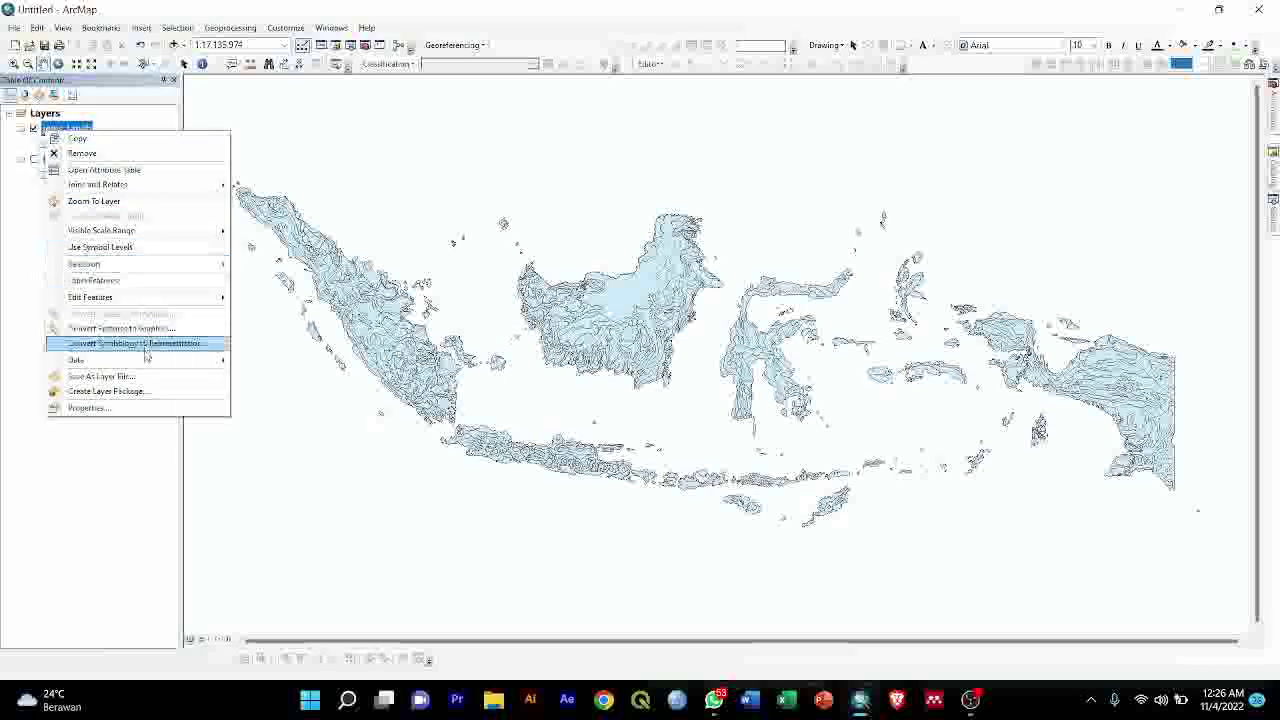
{"action": "left_click", "coordinate": [120, 409]}
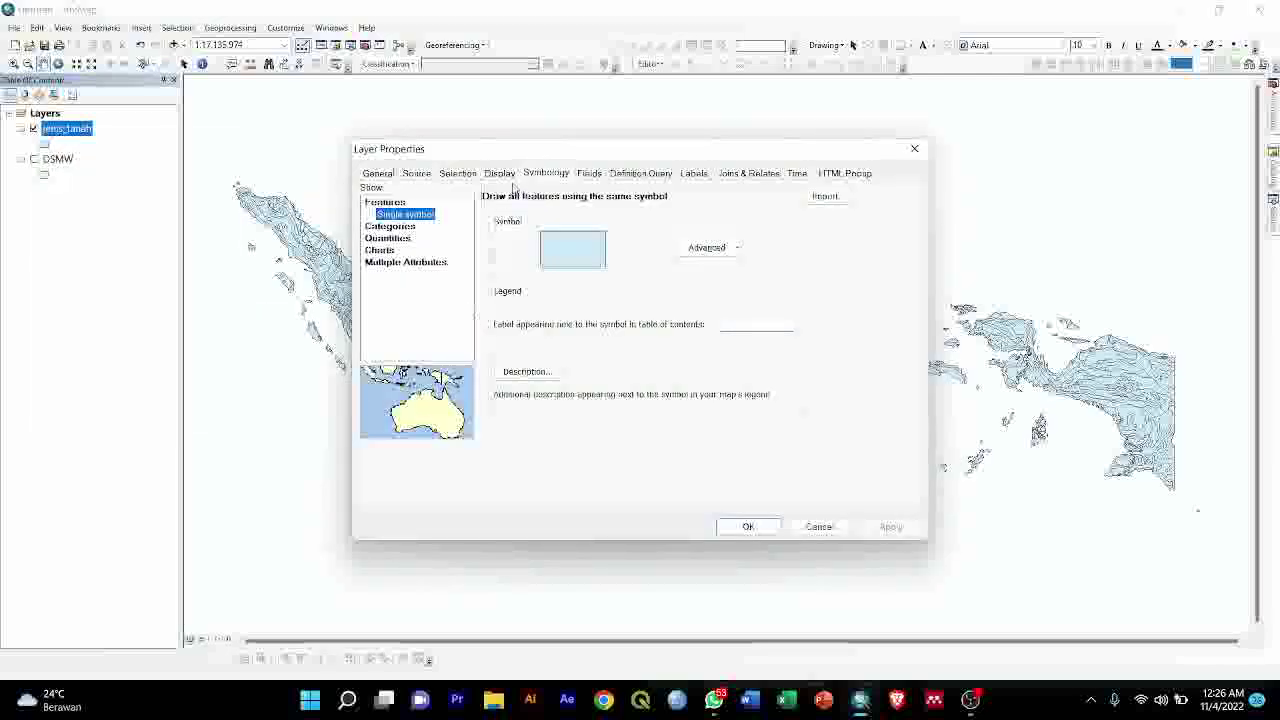
{"action": "left_click", "coordinate": [392, 226]}
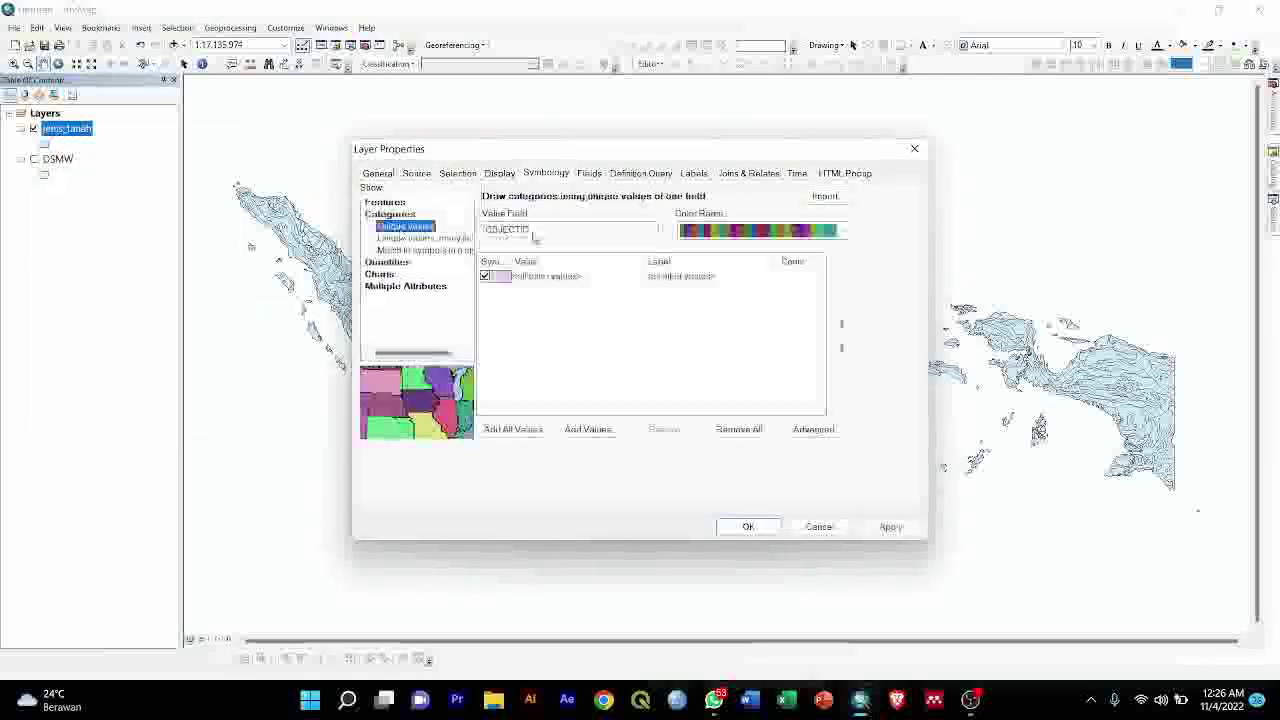
Try to categorize the jenis_tanah layer by the CNTNAME field with all its values added
{"action": "left_click", "coordinate": [602, 230]}
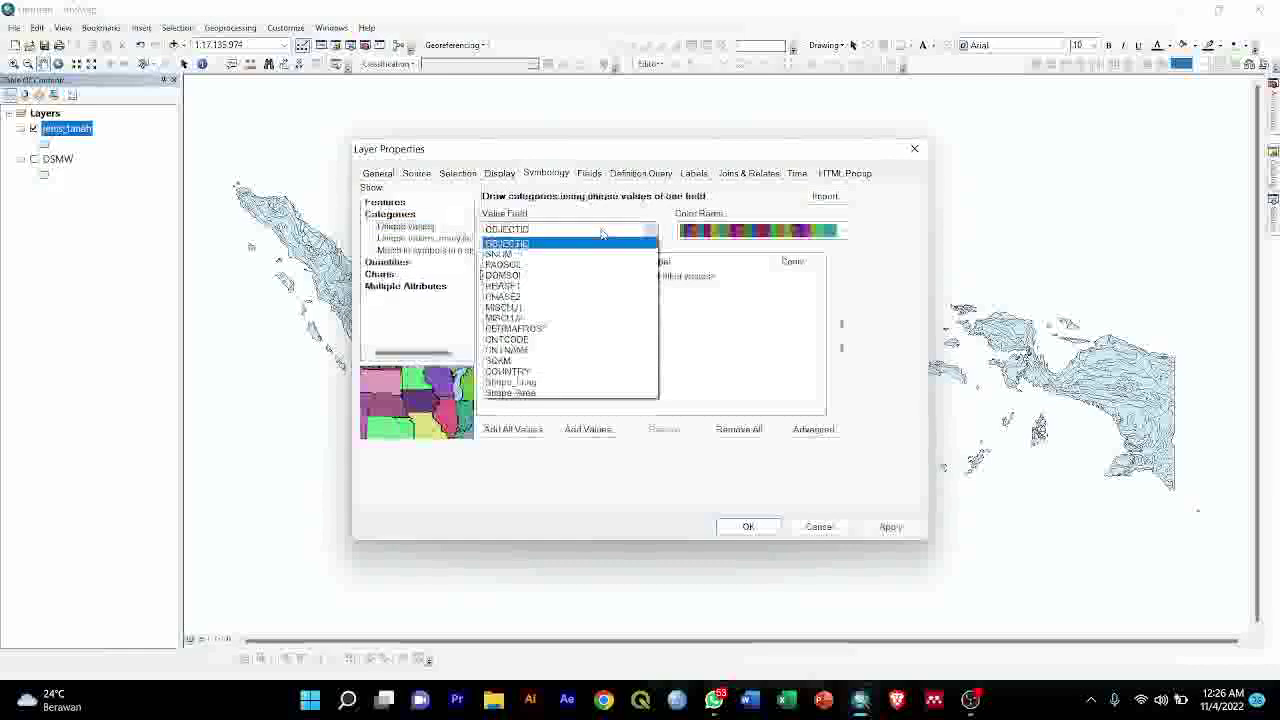
{"action": "left_click", "coordinate": [555, 349]}
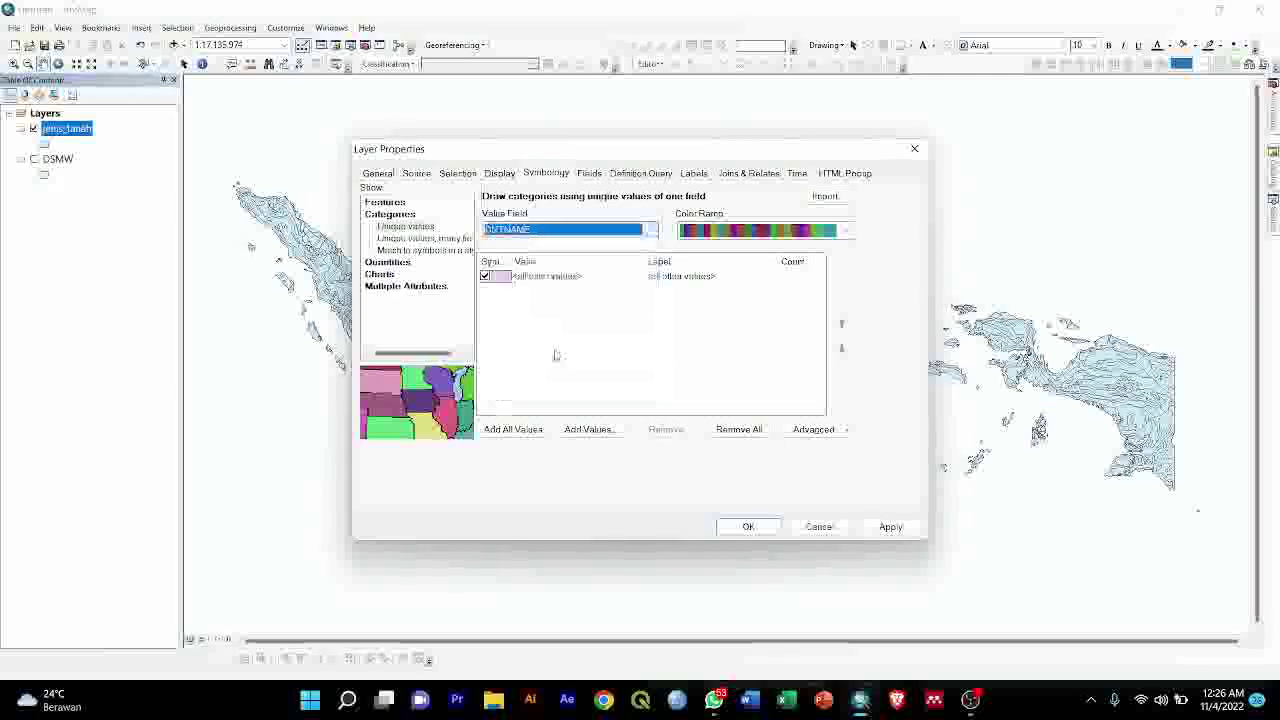
{"action": "left_click", "coordinate": [530, 430]}
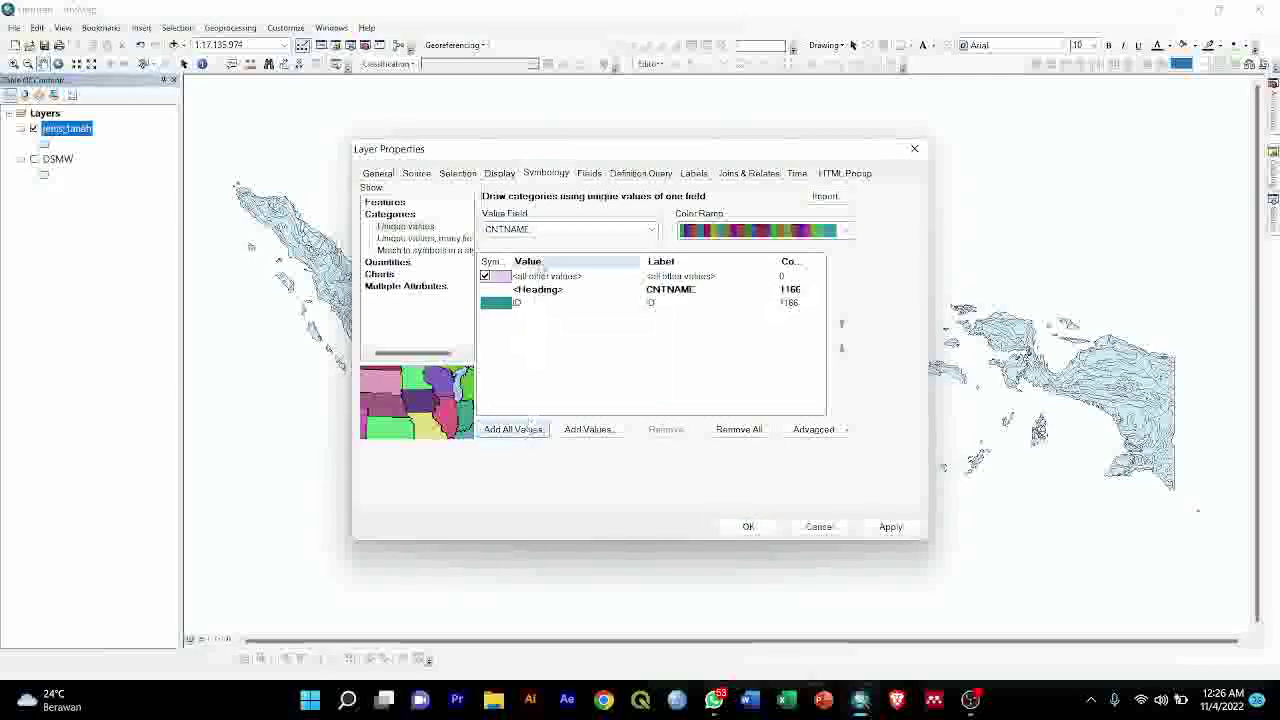
Symbolize the jenis_tanah layer by the unique values of the DOMSOI field, adding all values, and apply the symbology
{"action": "left_click", "coordinate": [541, 231]}
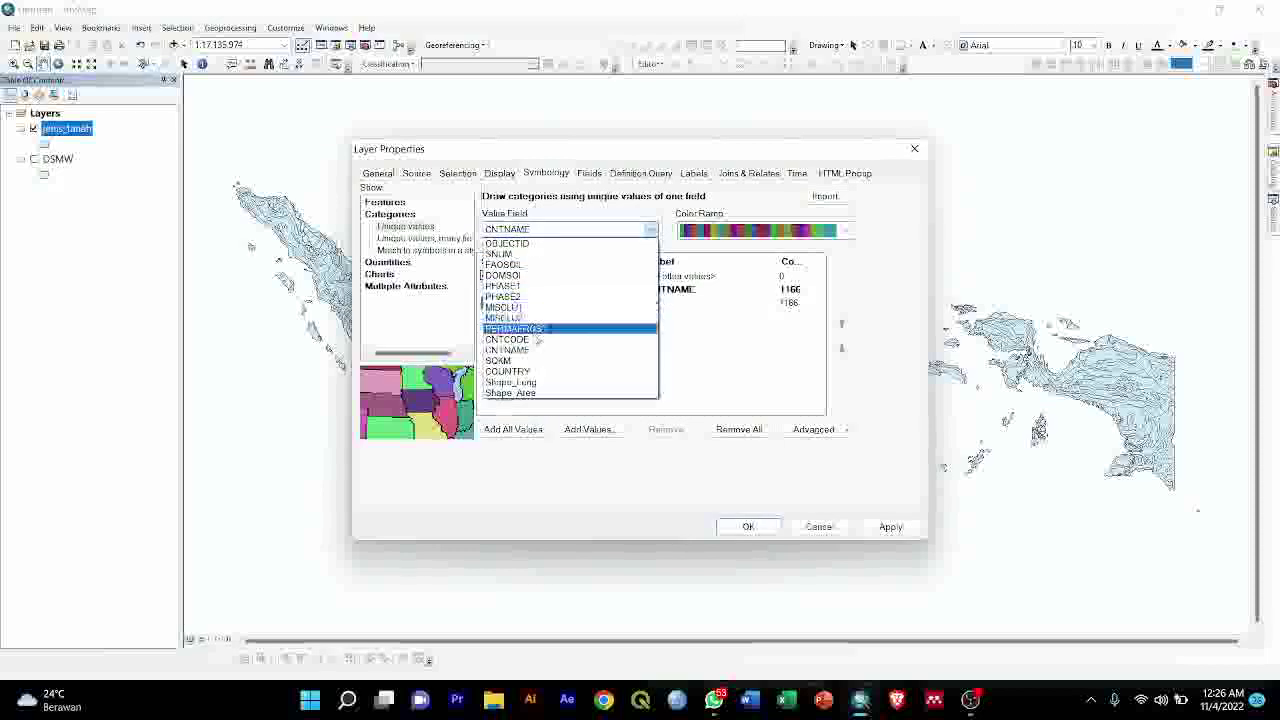
{"action": "left_click", "coordinate": [525, 275]}
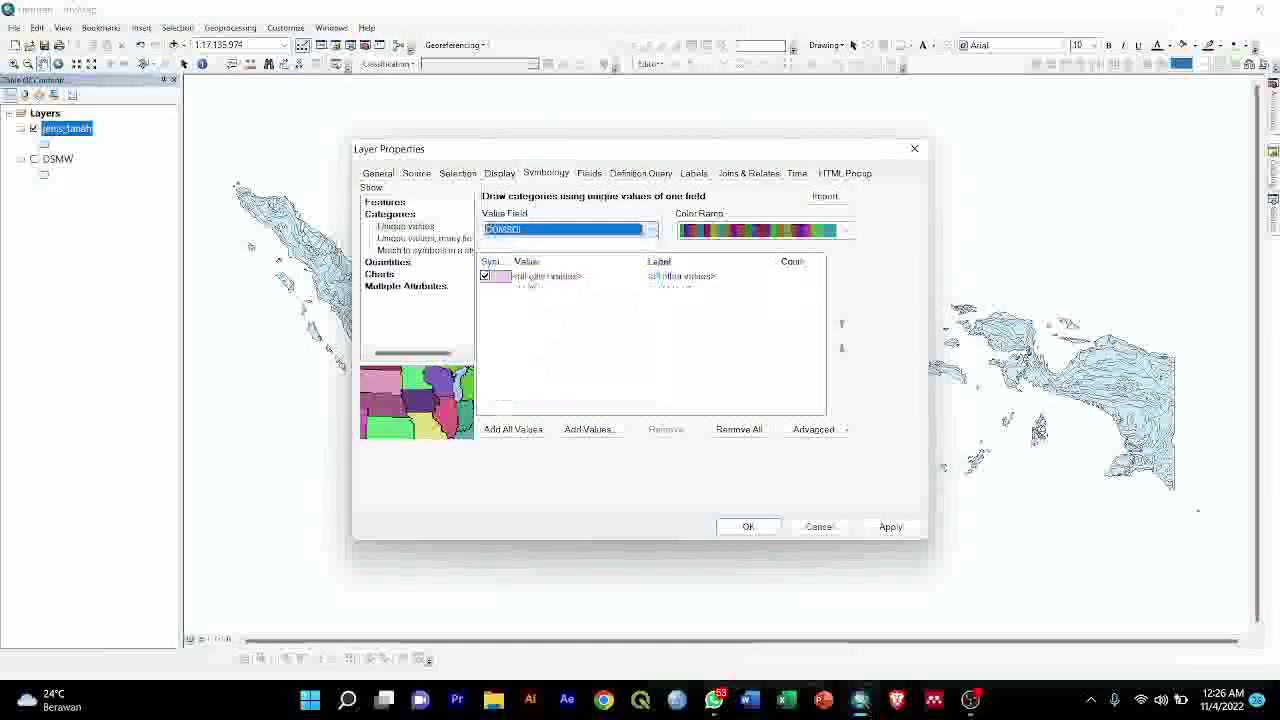
{"action": "left_click", "coordinate": [513, 430]}
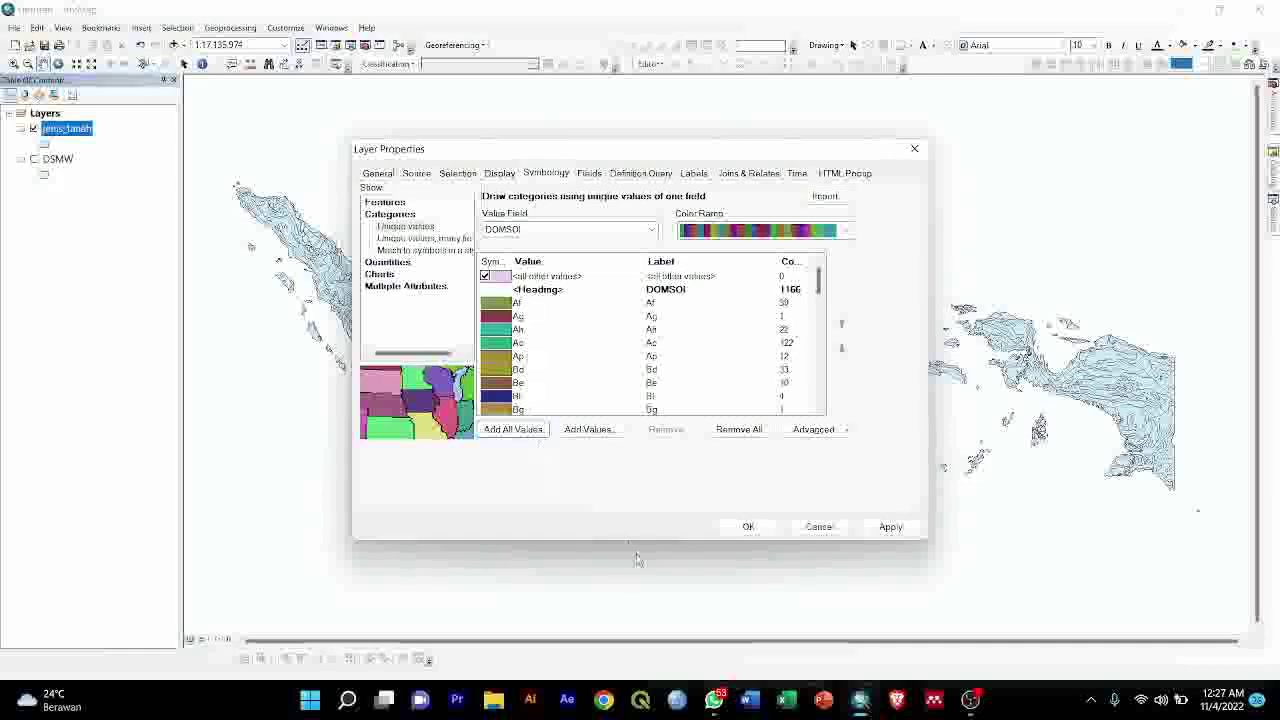
{"action": "left_click", "coordinate": [493, 699]}
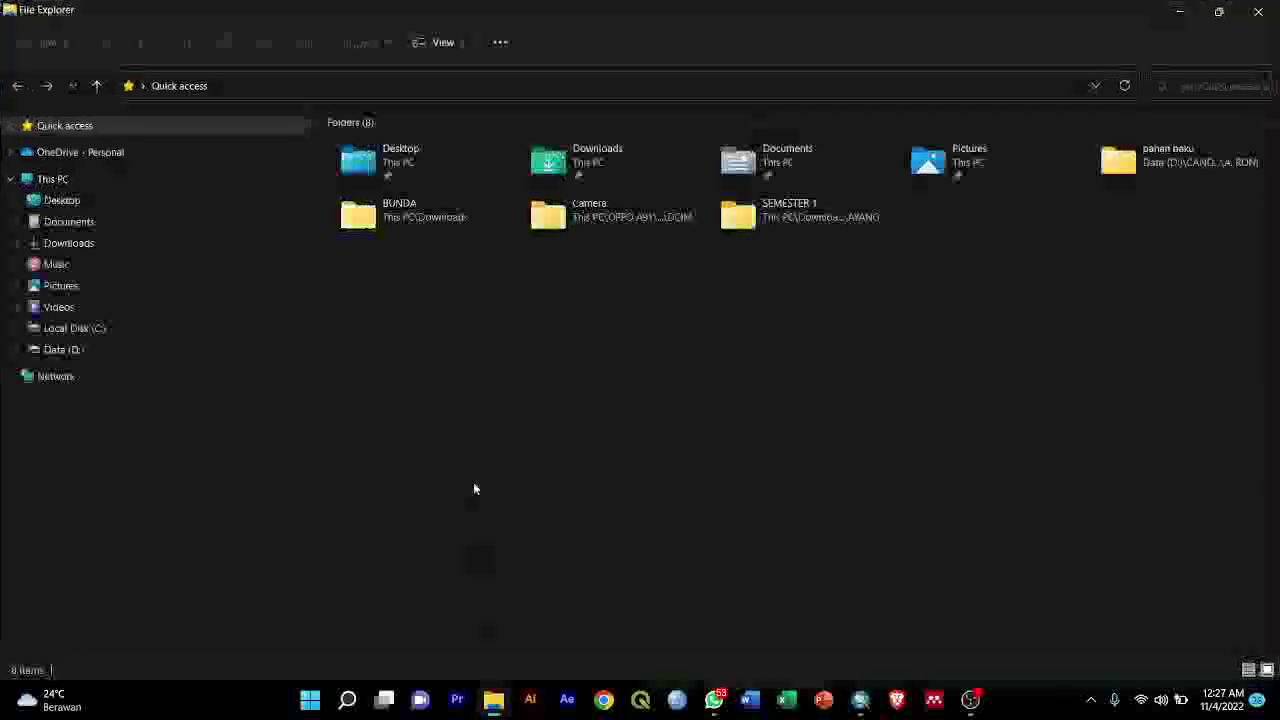
{"action": "left_click", "coordinate": [864, 703]}
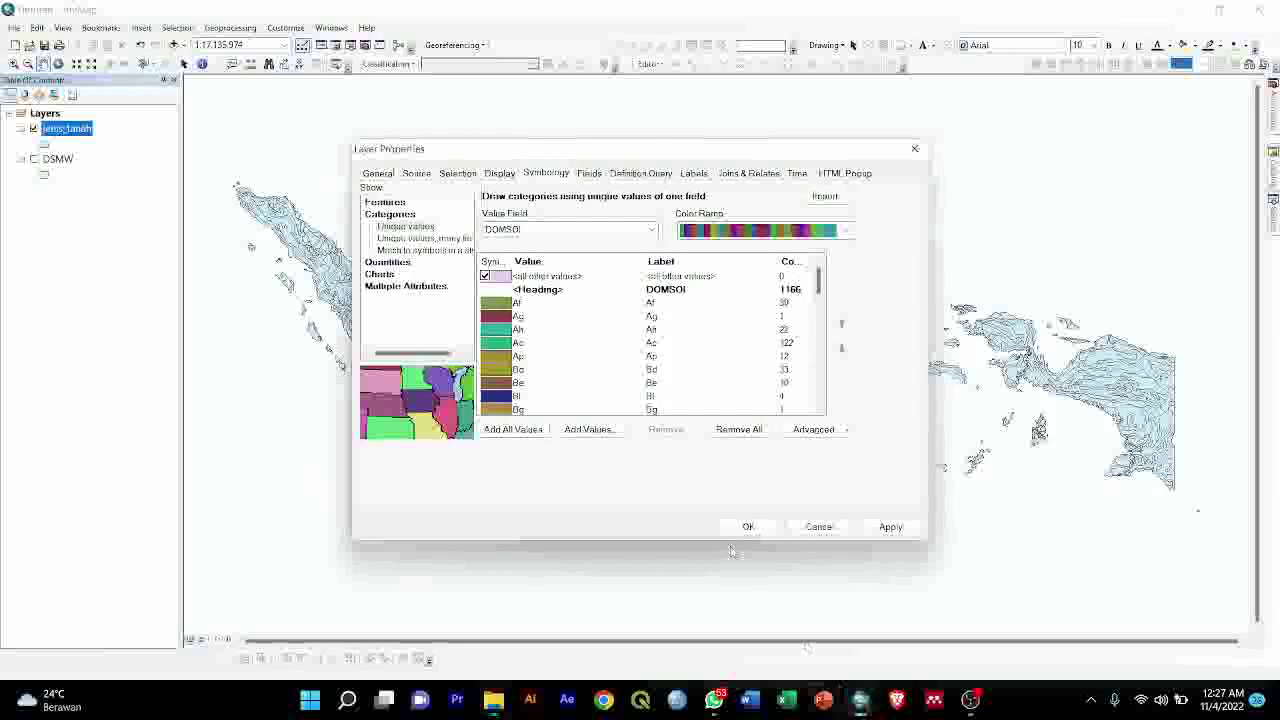
{"action": "left_click", "coordinate": [745, 528]}
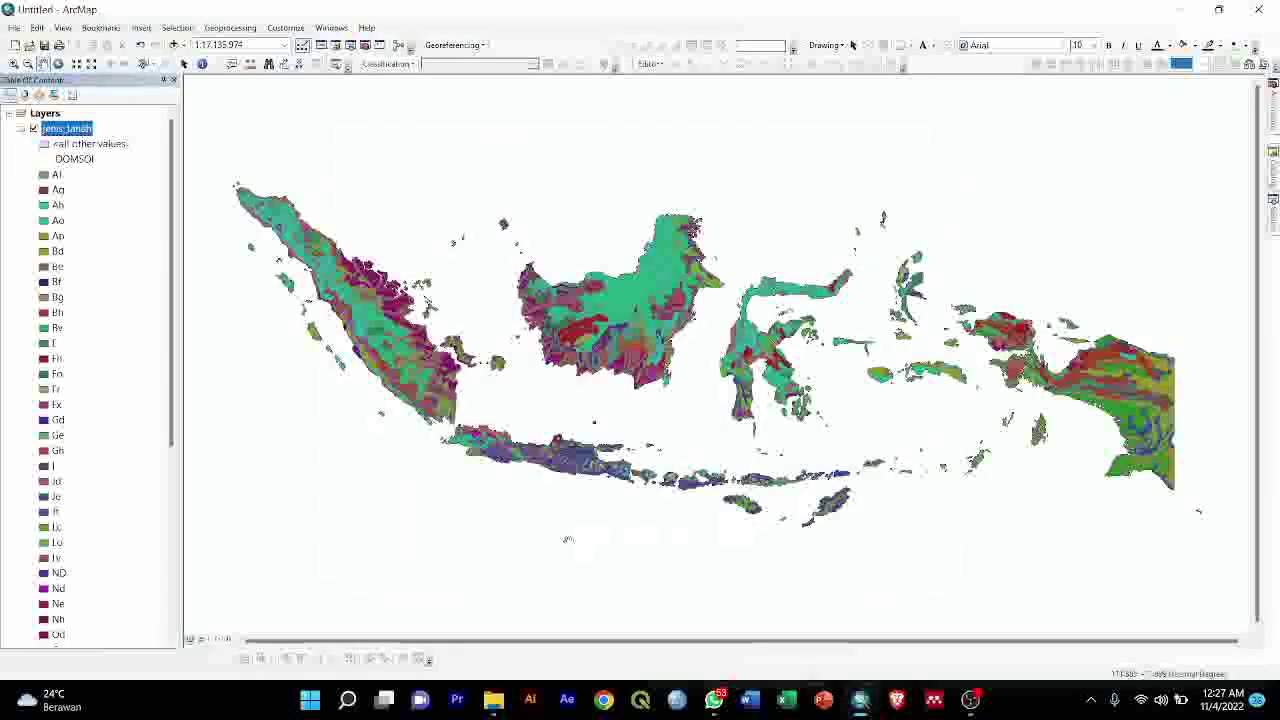
In File Explorer, open the soil code legend image Kode tanah from DATA GIS\Data SHP Tanah Seluruh Indonesia on drive D
{"action": "left_click", "coordinate": [493, 699]}
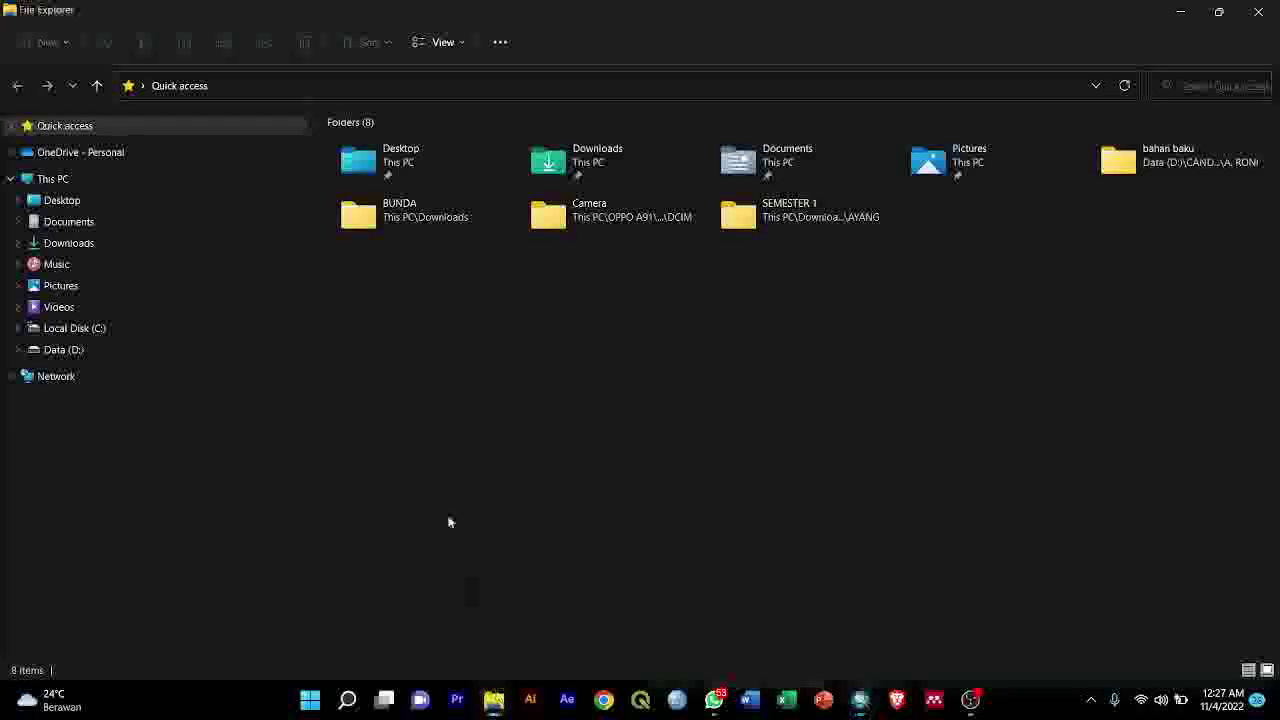
{"action": "left_click", "coordinate": [163, 350]}
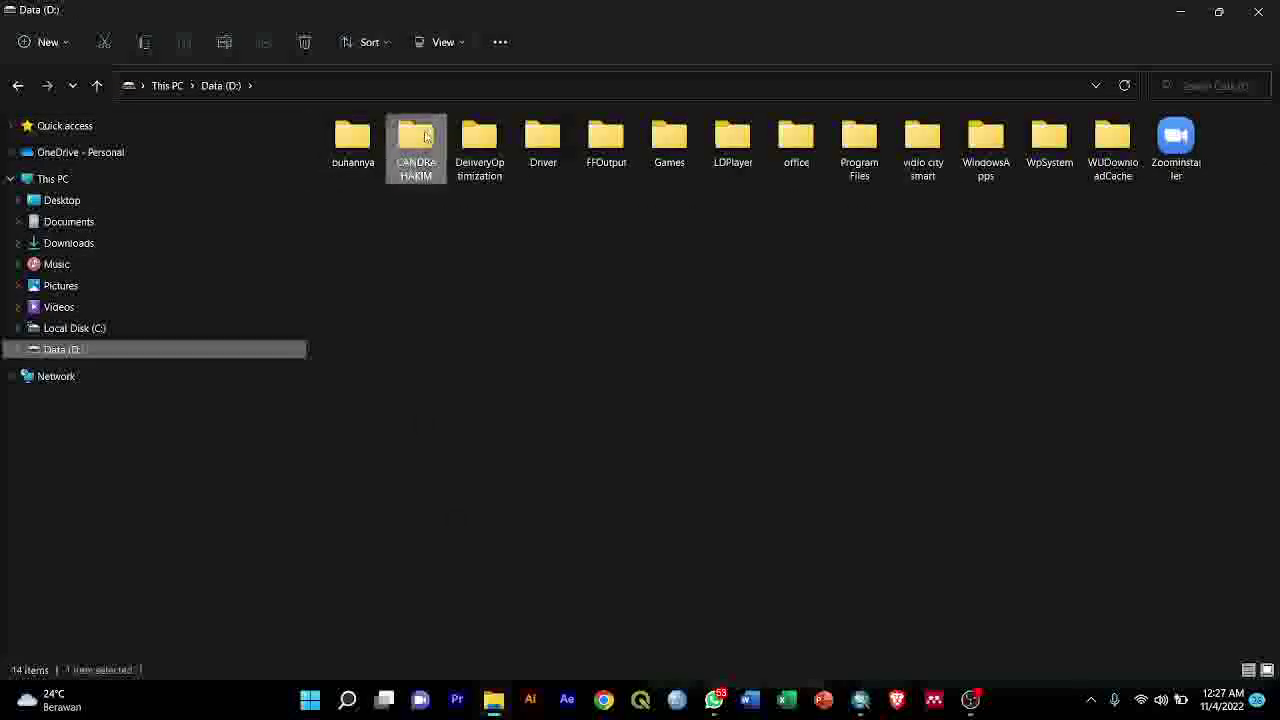
{"action": "double_click", "coordinate": [441, 139]}
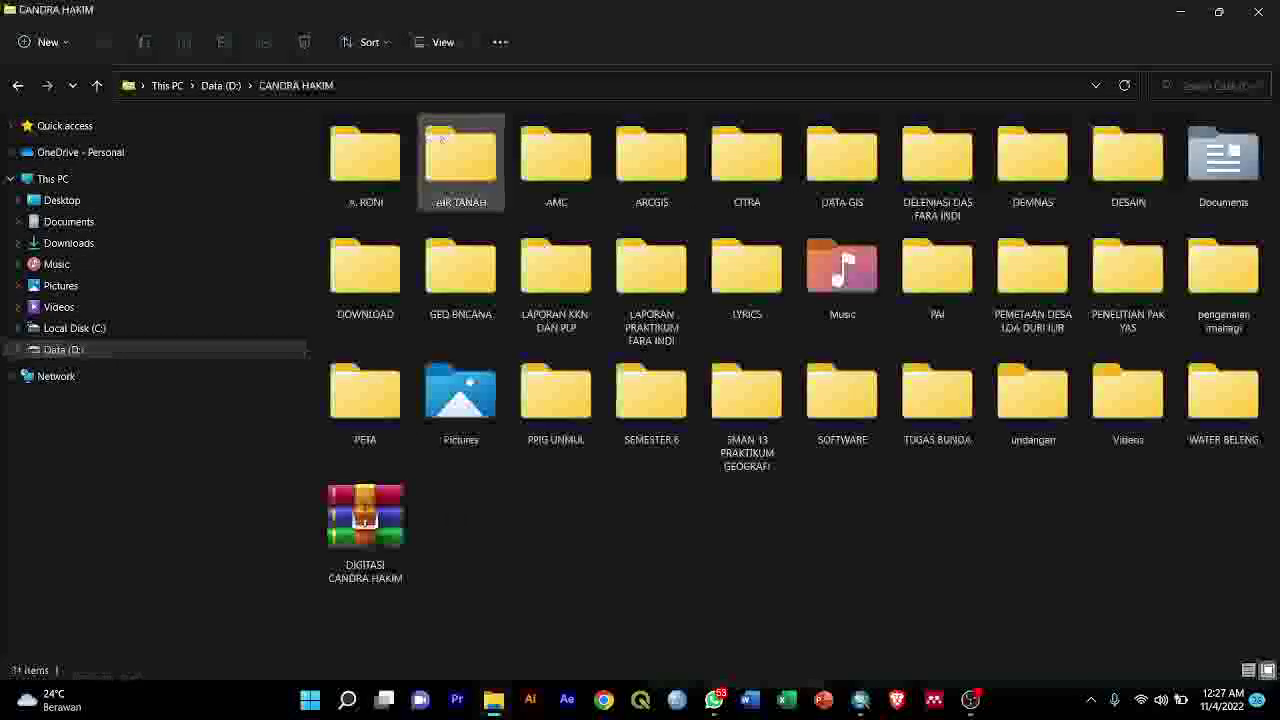
{"action": "double_click", "coordinate": [847, 183]}
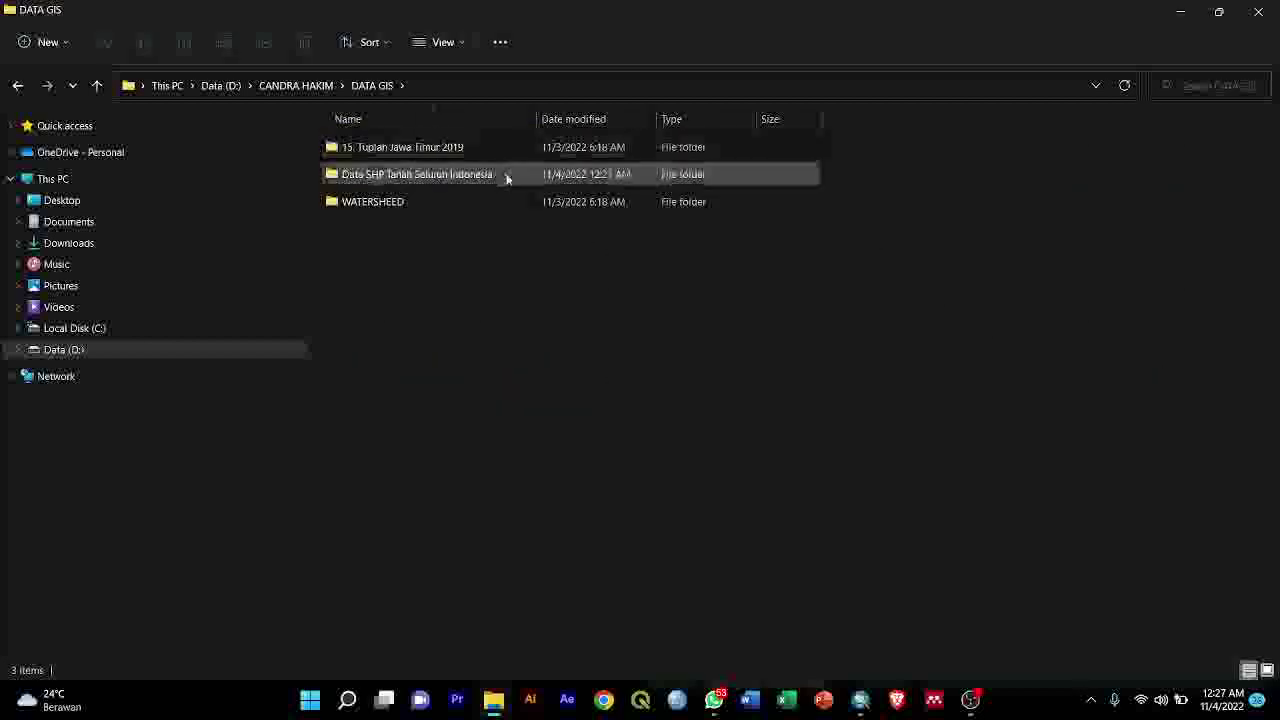
{"action": "double_click", "coordinate": [507, 178]}
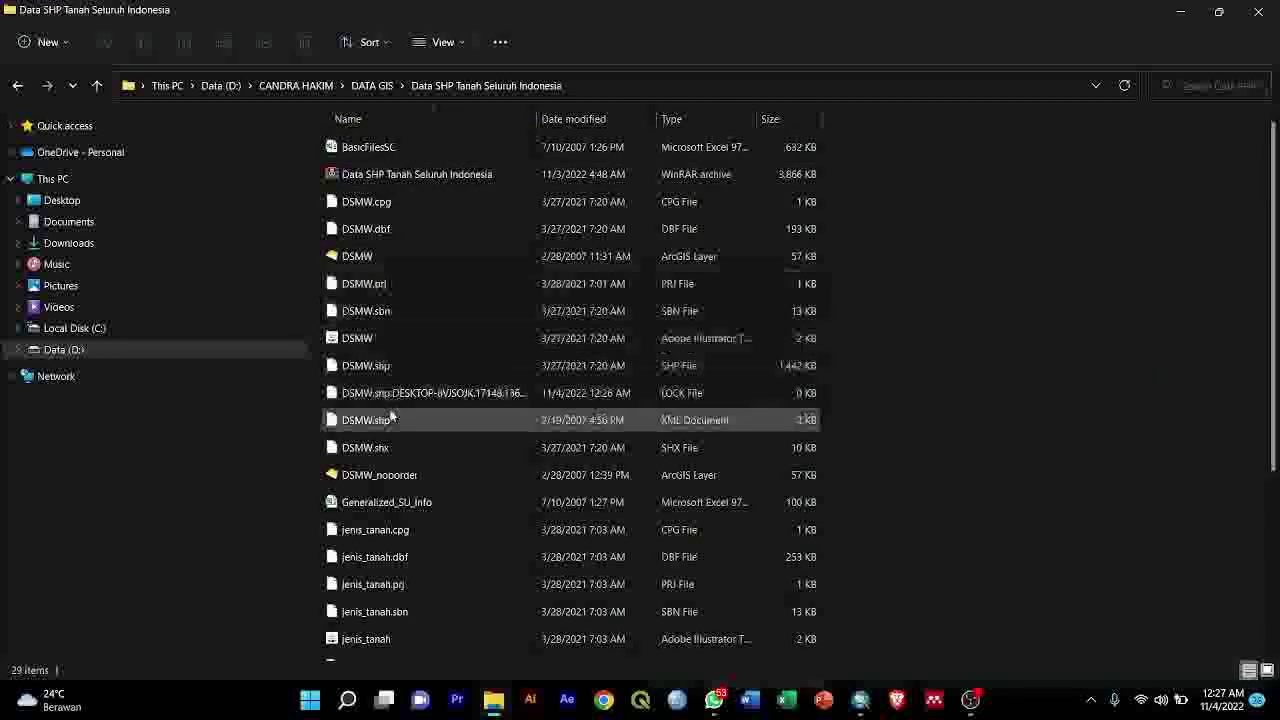
{"action": "scroll", "coordinate": [389, 418], "scroll_direction": "down", "scroll_amount": 1}
{"action": "scroll", "coordinate": [391, 416], "scroll_direction": "down", "scroll_amount": 2}
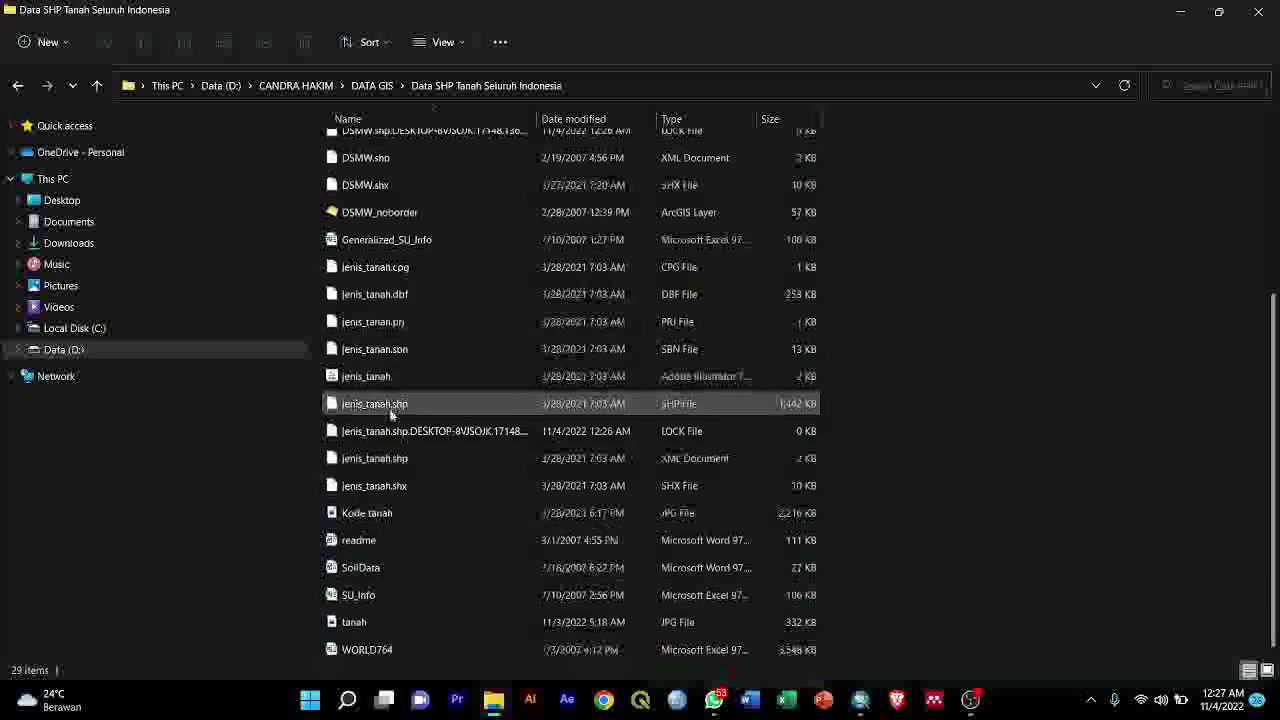
{"action": "double_click", "coordinate": [395, 515]}
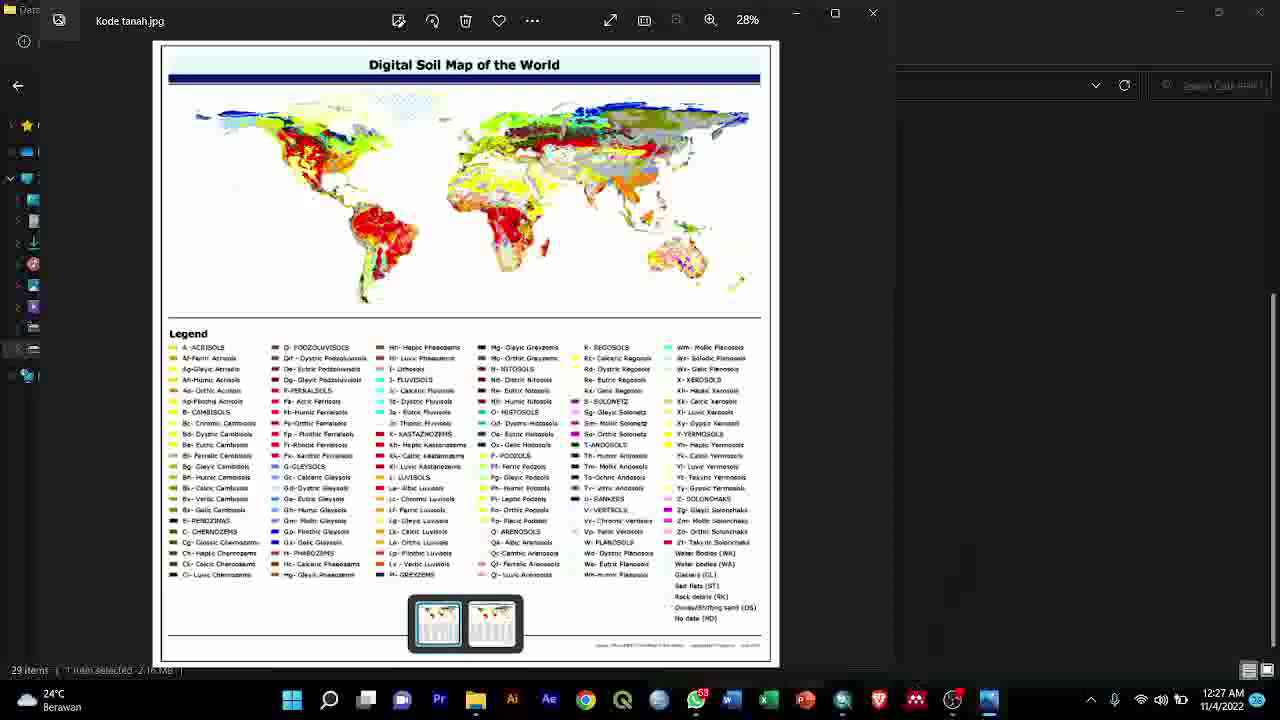
Back in ArcMap, turn on feature labels for the jenis_tanah layer using DOMSOI as the label field and apply them
{"action": "left_click", "coordinate": [842, 699]}
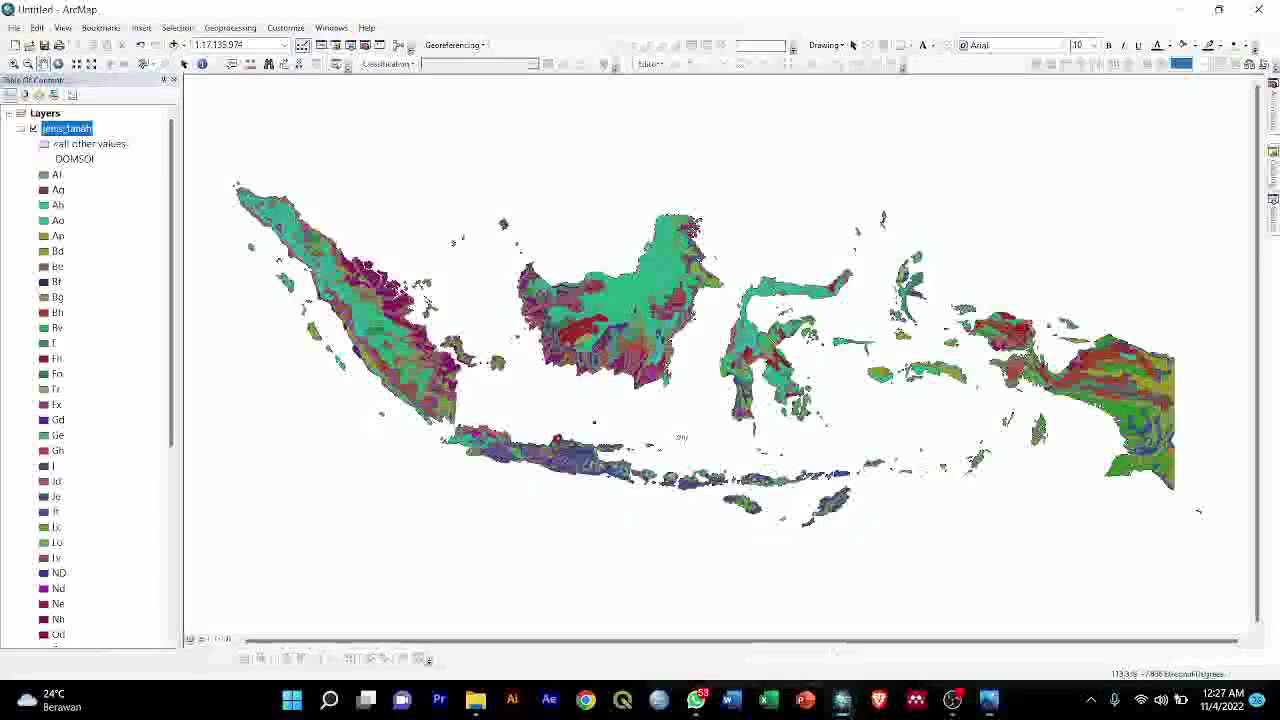
{"action": "right_click", "coordinate": [60, 137]}
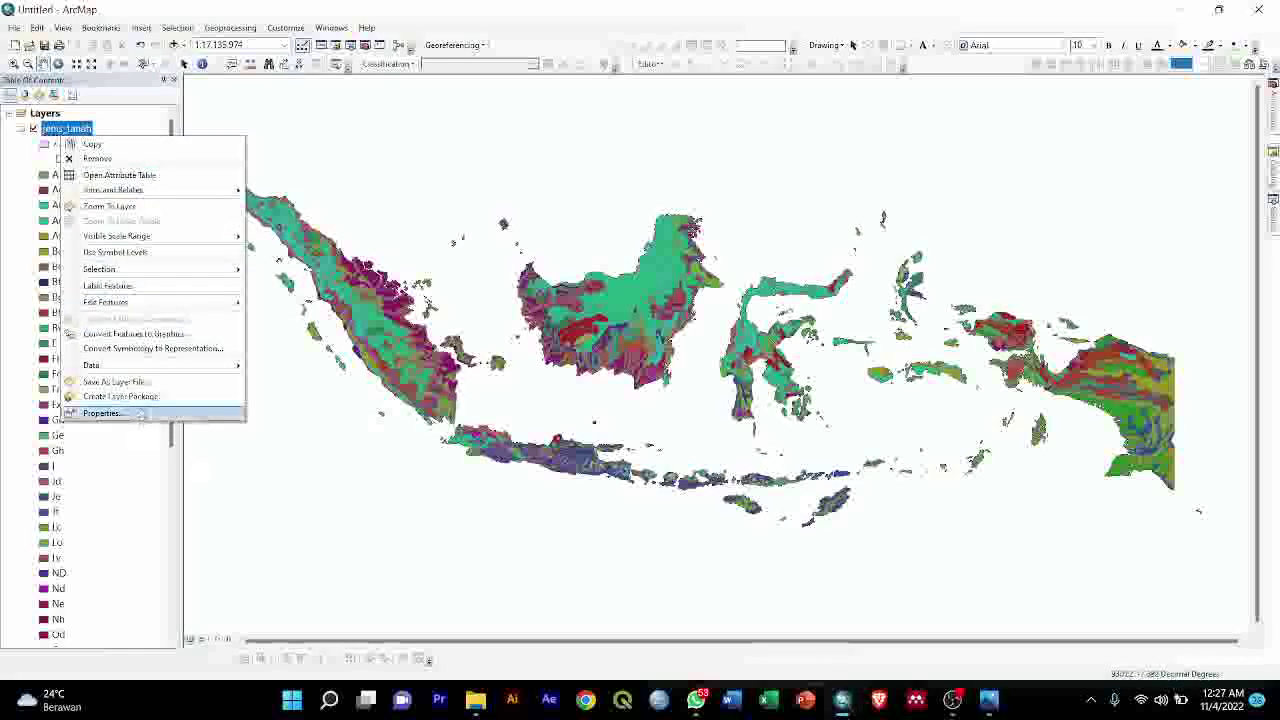
{"action": "left_click", "coordinate": [137, 412]}
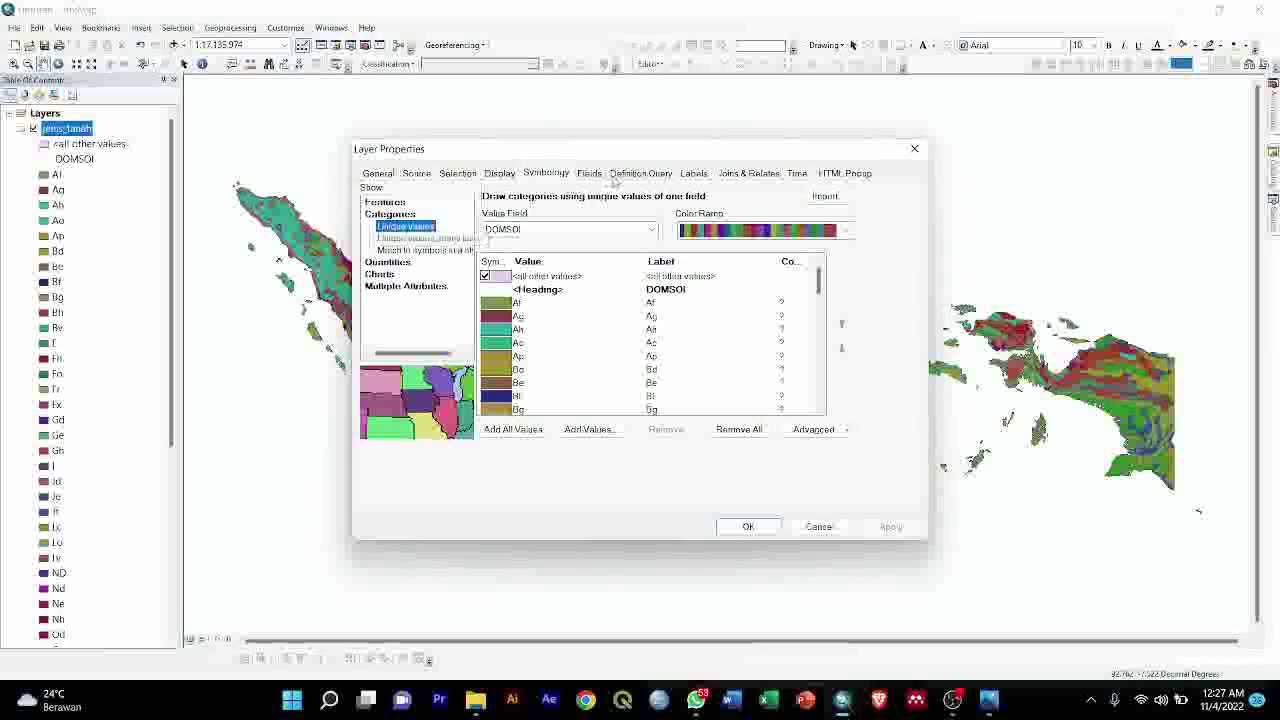
{"action": "left_click", "coordinate": [690, 174]}
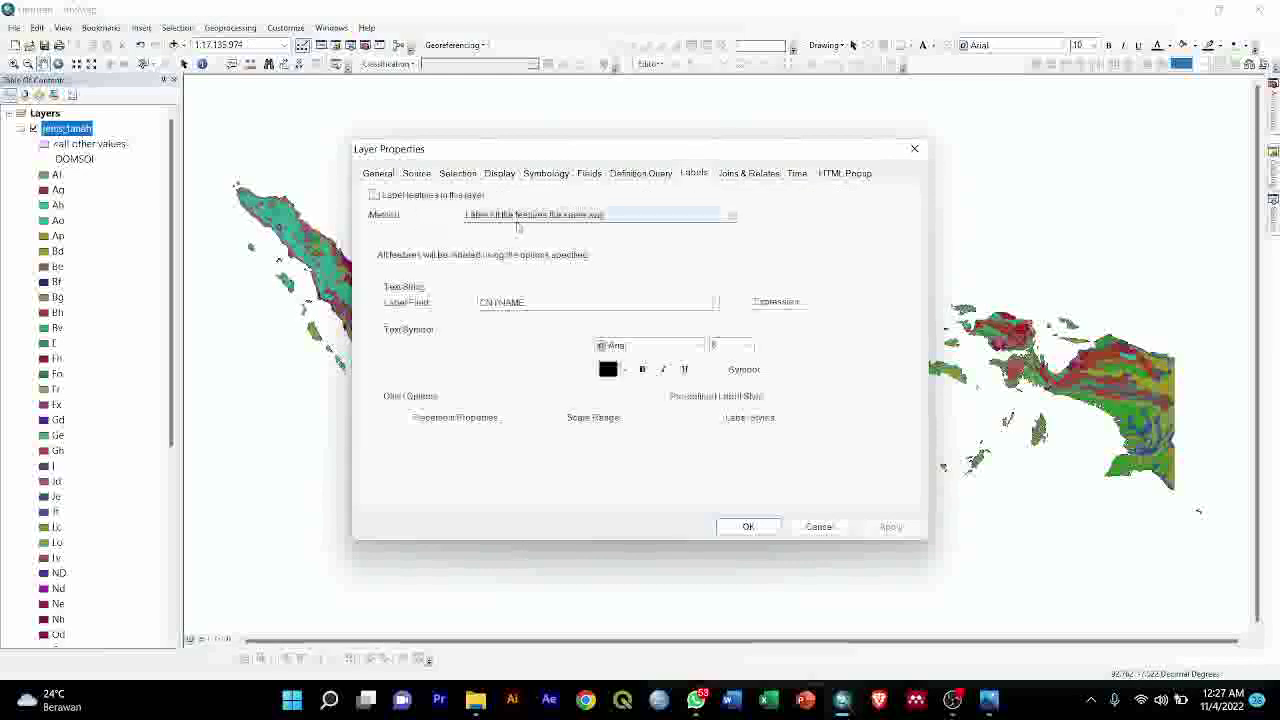
{"action": "left_click", "coordinate": [421, 196]}
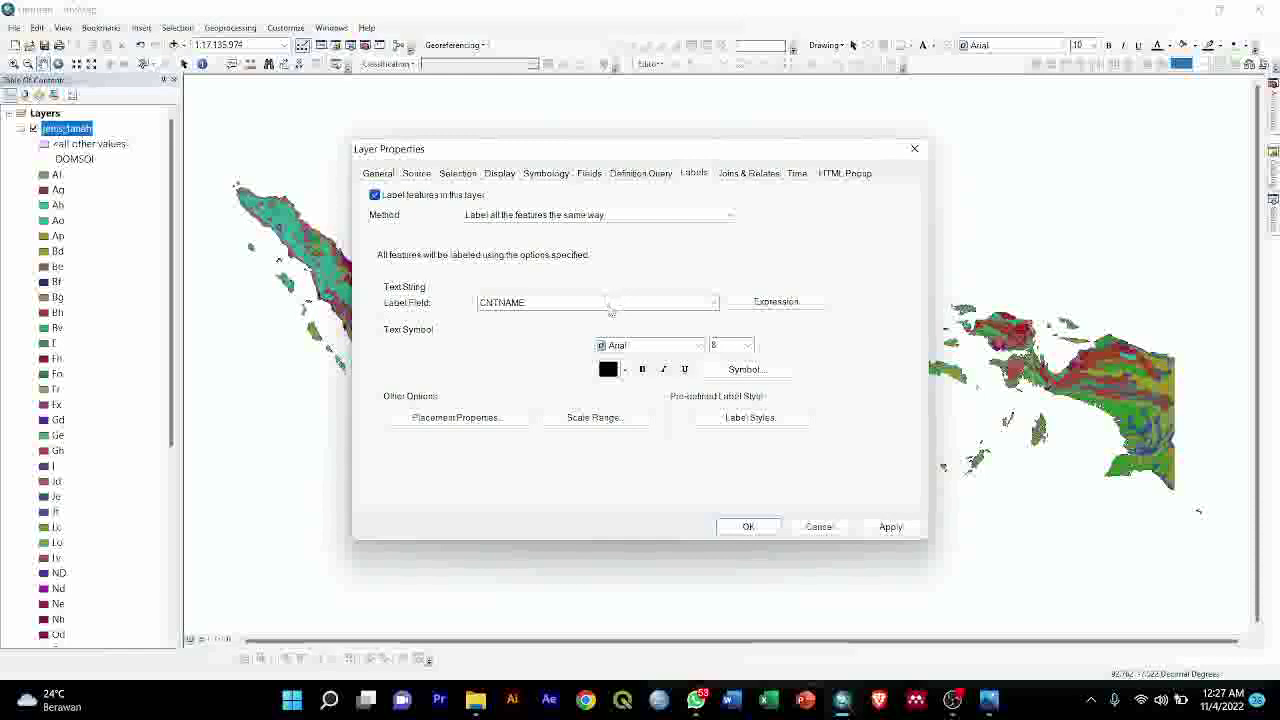
{"action": "left_click", "coordinate": [516, 308]}
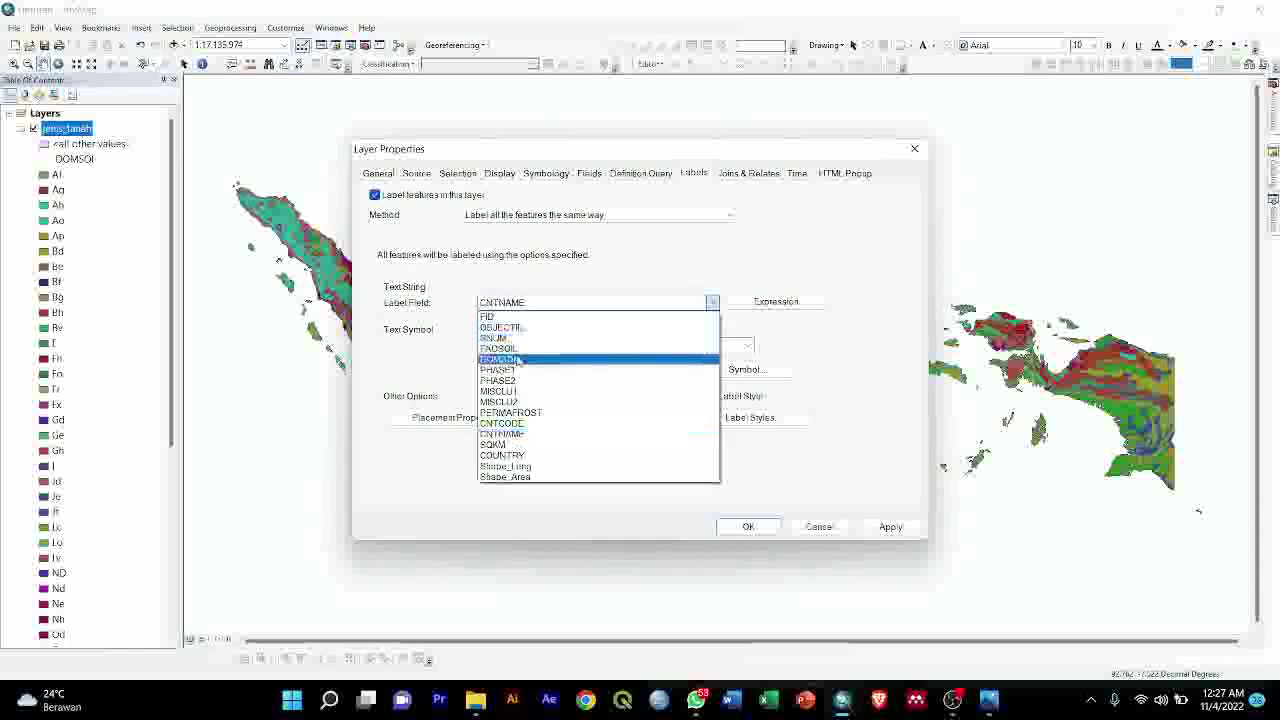
{"action": "left_click", "coordinate": [516, 360]}
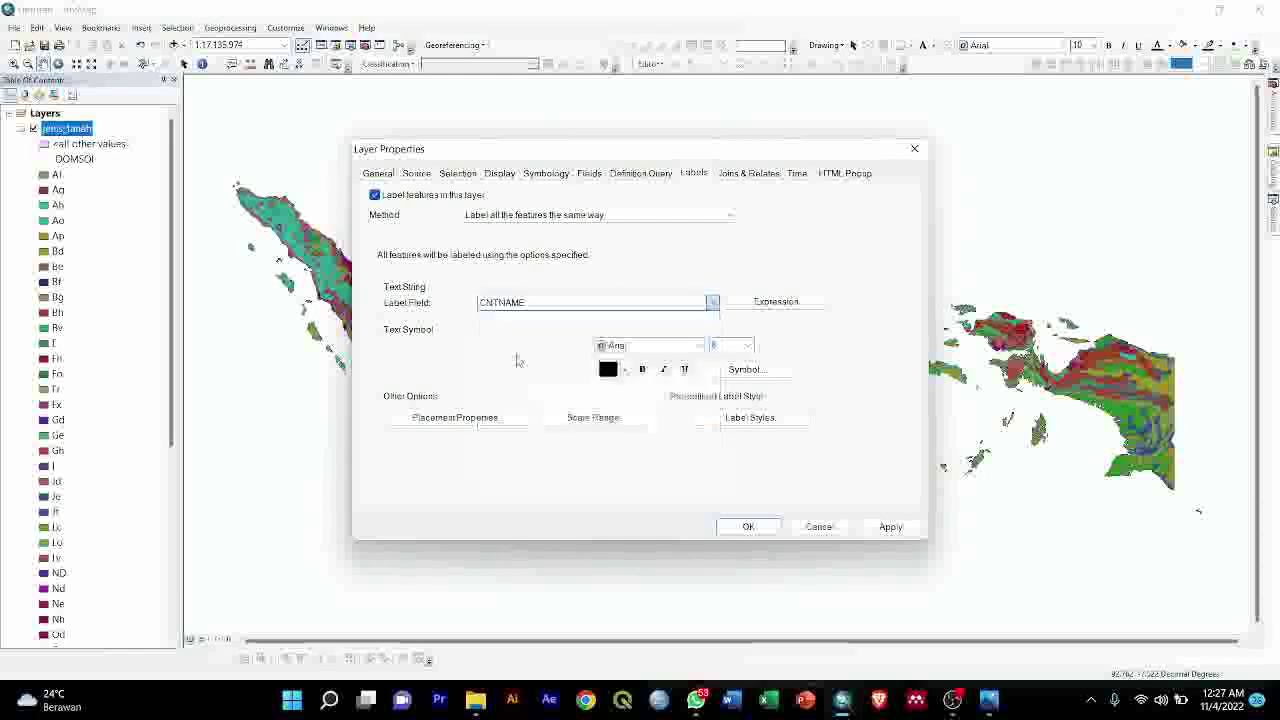
{"action": "left_click", "coordinate": [748, 526]}
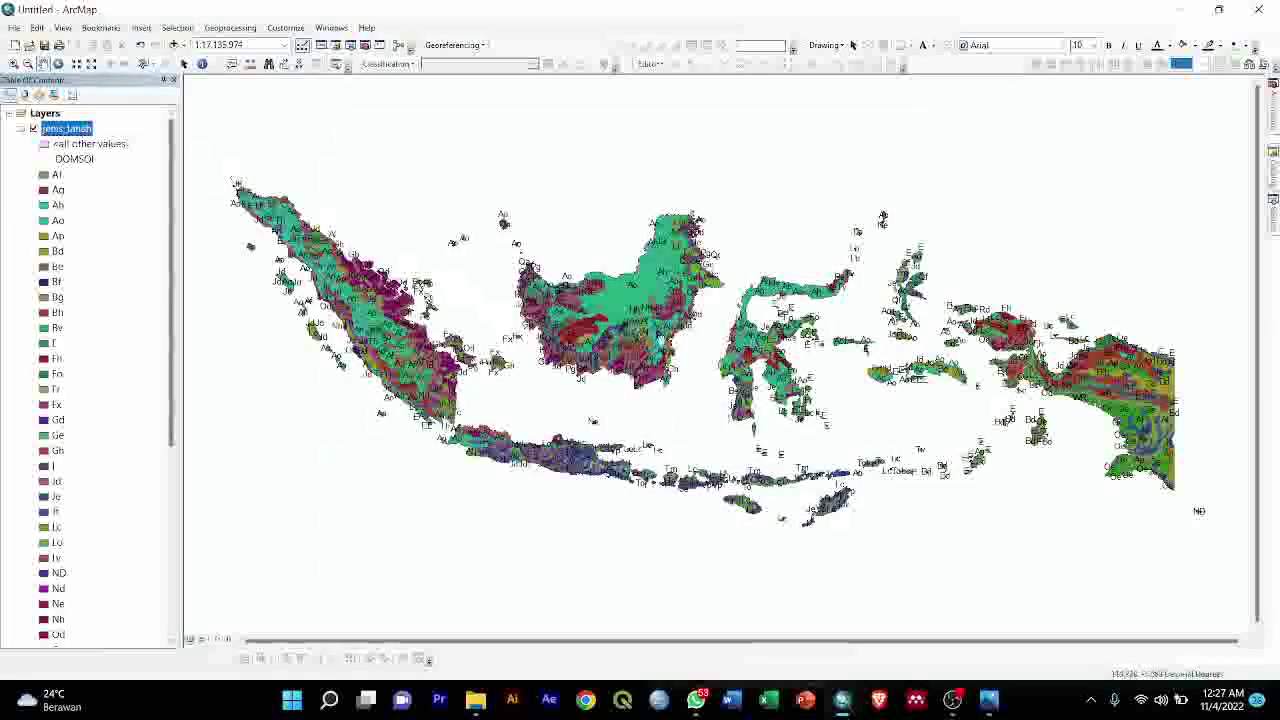
Examine the soil labels up close in southeastern Kalimantan and return to a wide view of the archipelago
{"action": "left_click", "coordinate": [14, 64]}
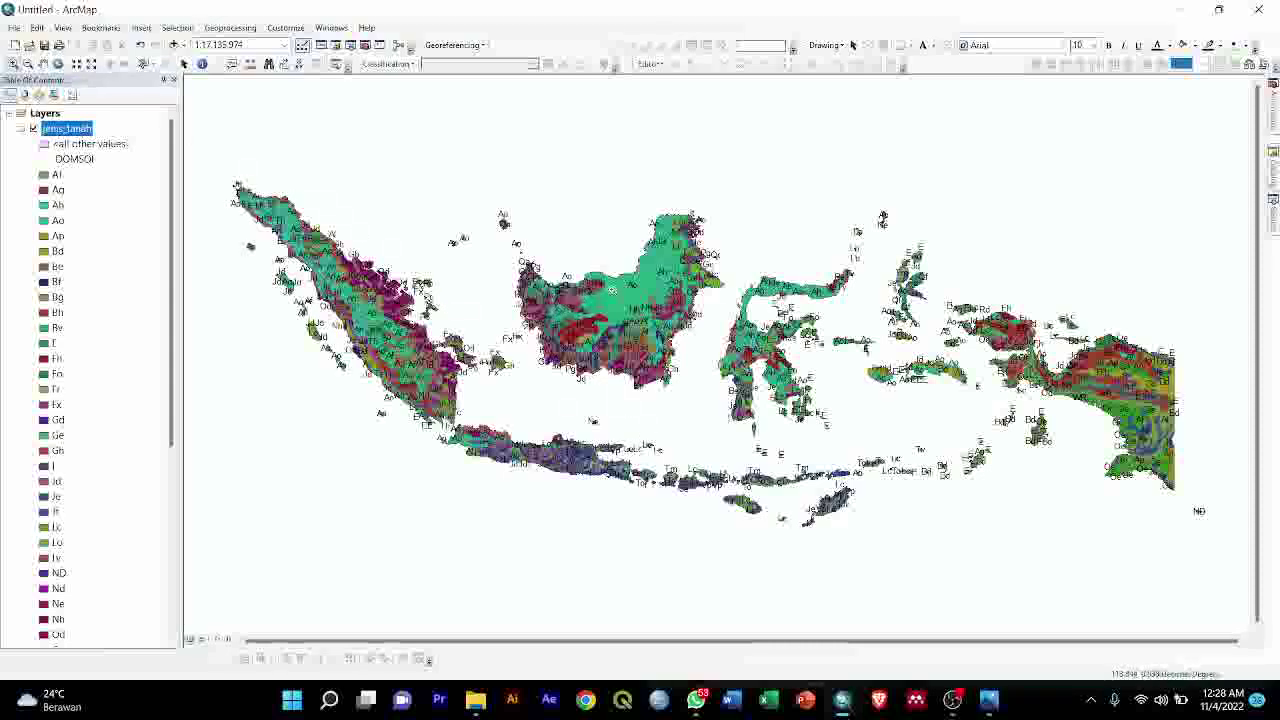
{"action": "left_click_drag", "start_coordinate": [690, 378], "coordinate": [690, 378]}
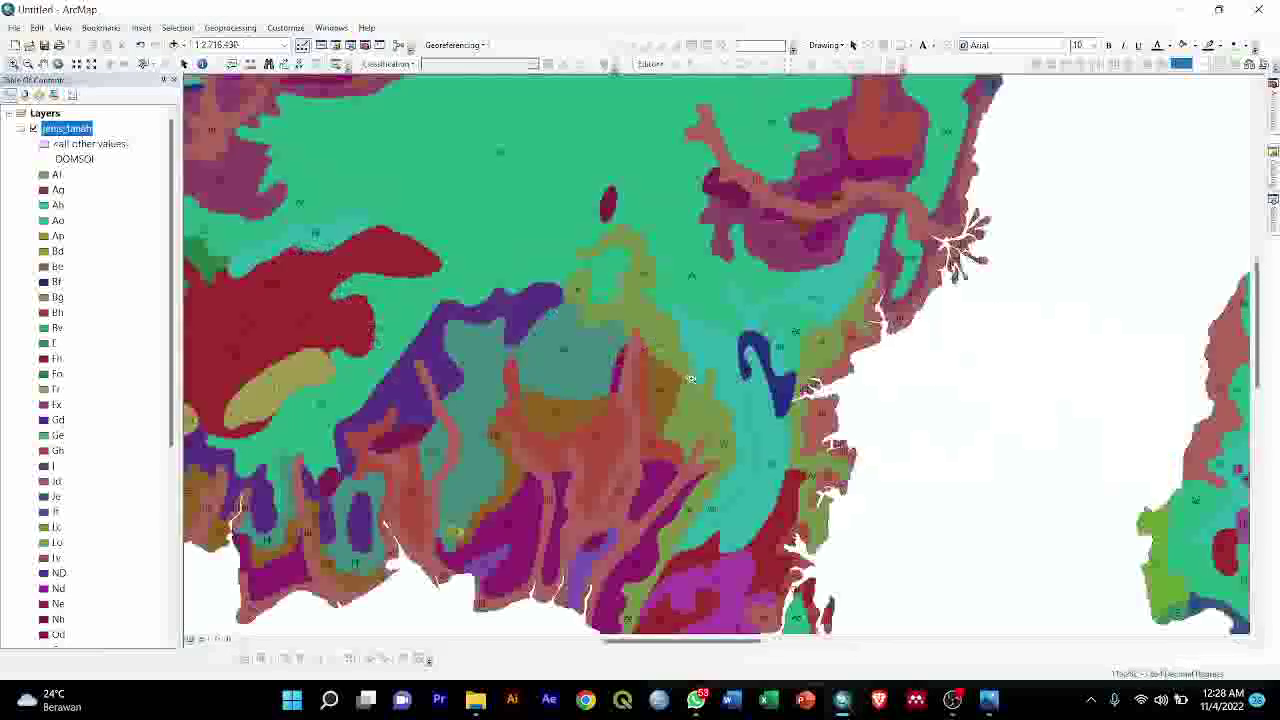
{"action": "scroll", "coordinate": [612, 206], "scroll_direction": "down", "scroll_amount": 1}
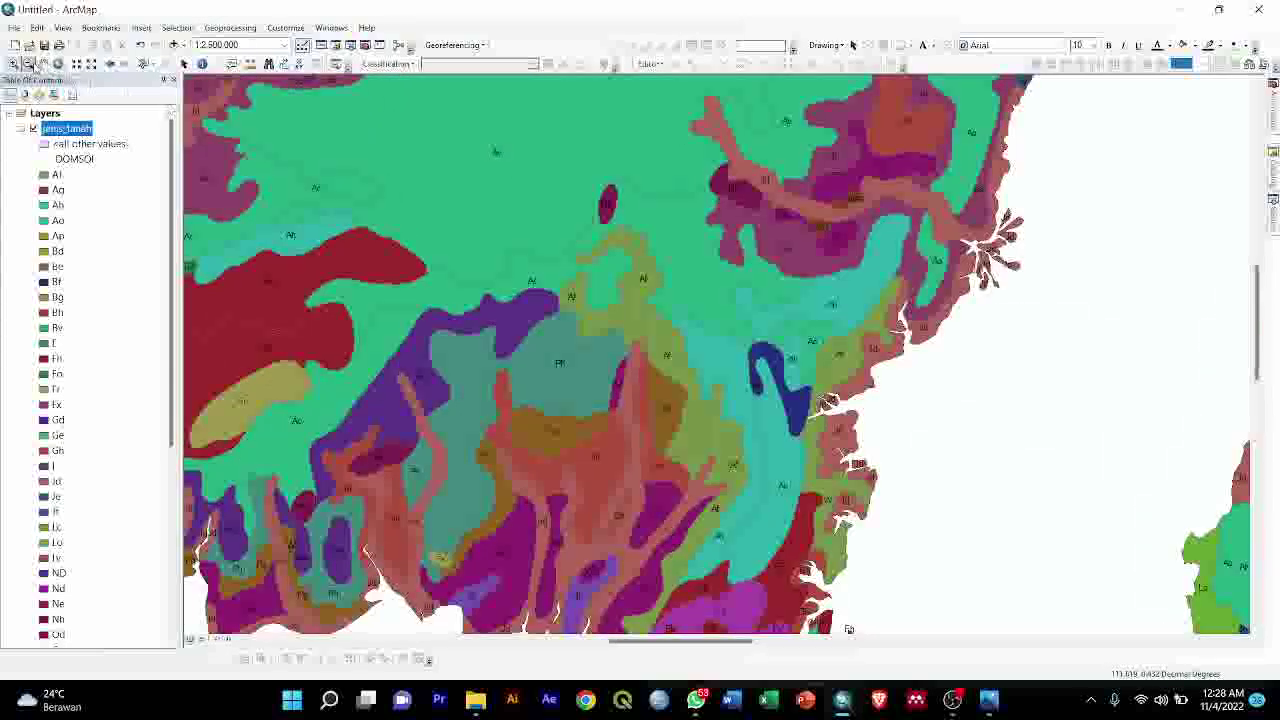
{"action": "left_click", "coordinate": [58, 63]}
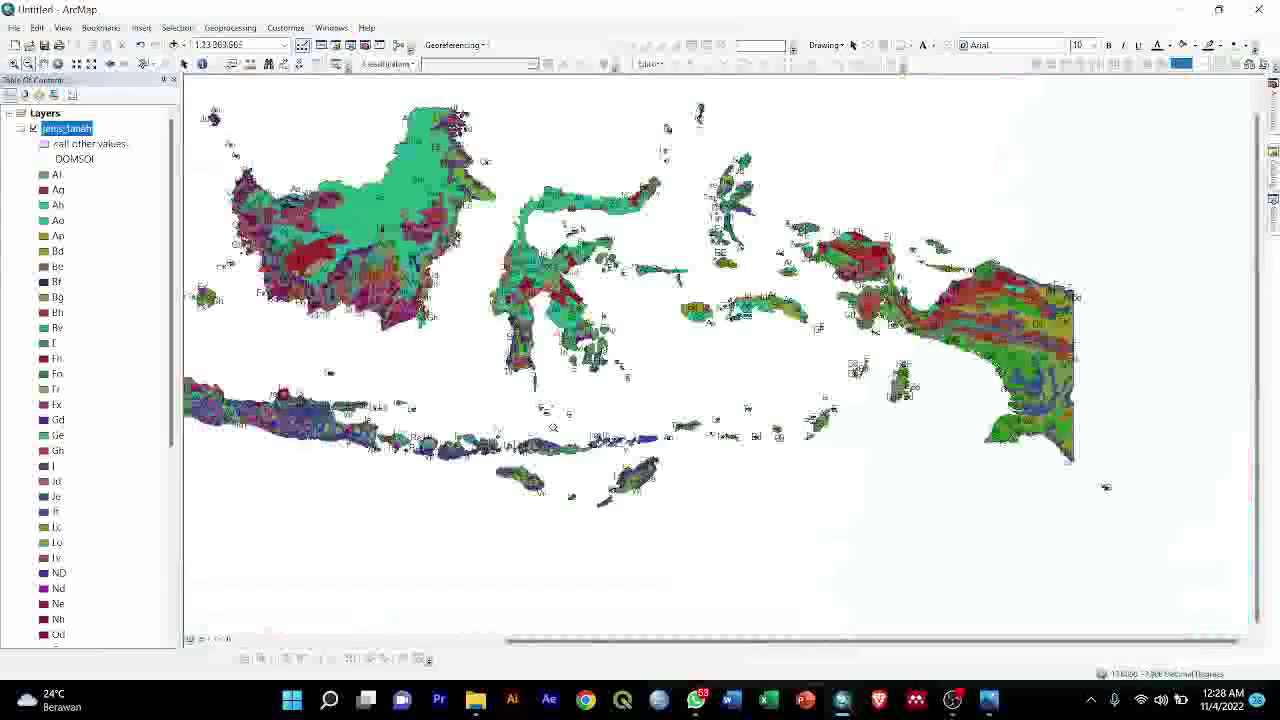
{"action": "scroll", "coordinate": [442, 457], "scroll_direction": "up", "scroll_amount": 1}
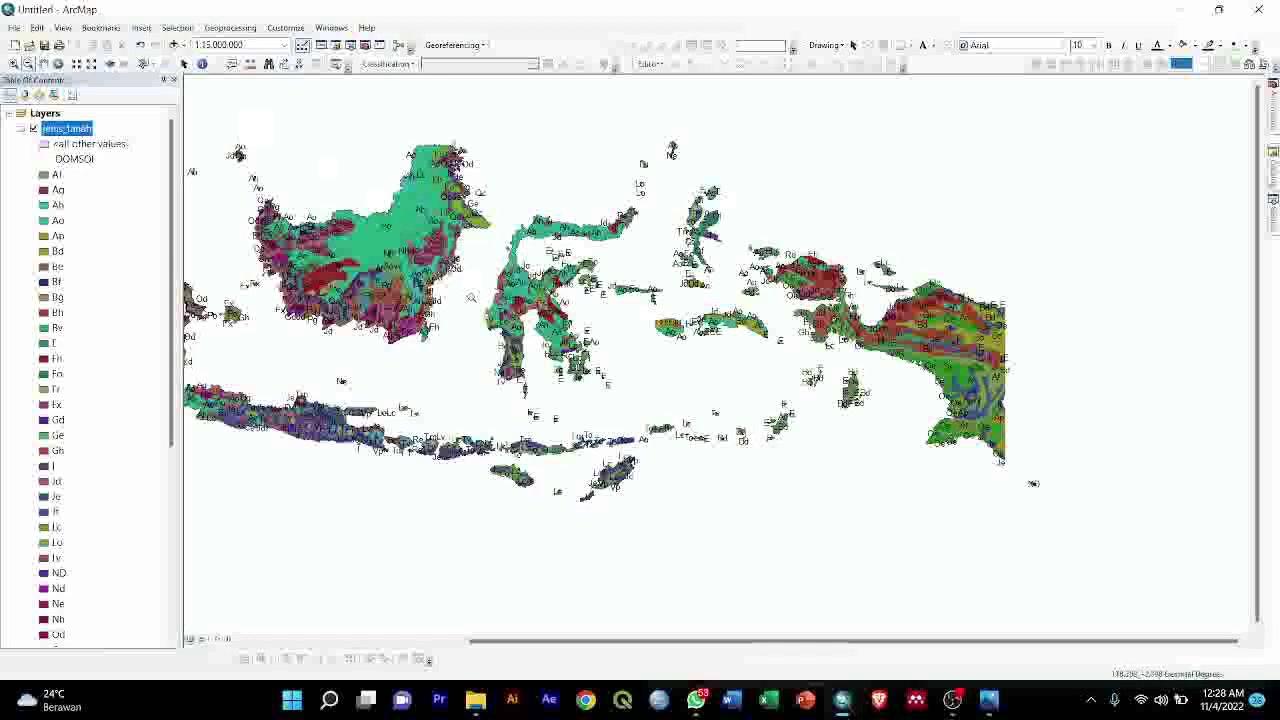
In the Catalog, expand the DATA and DATABASE folders of the DELENIASI DAS folder connection and open the DELENIASI DAS.gdb geodatabase
{"action": "left_click", "coordinate": [176, 45]}
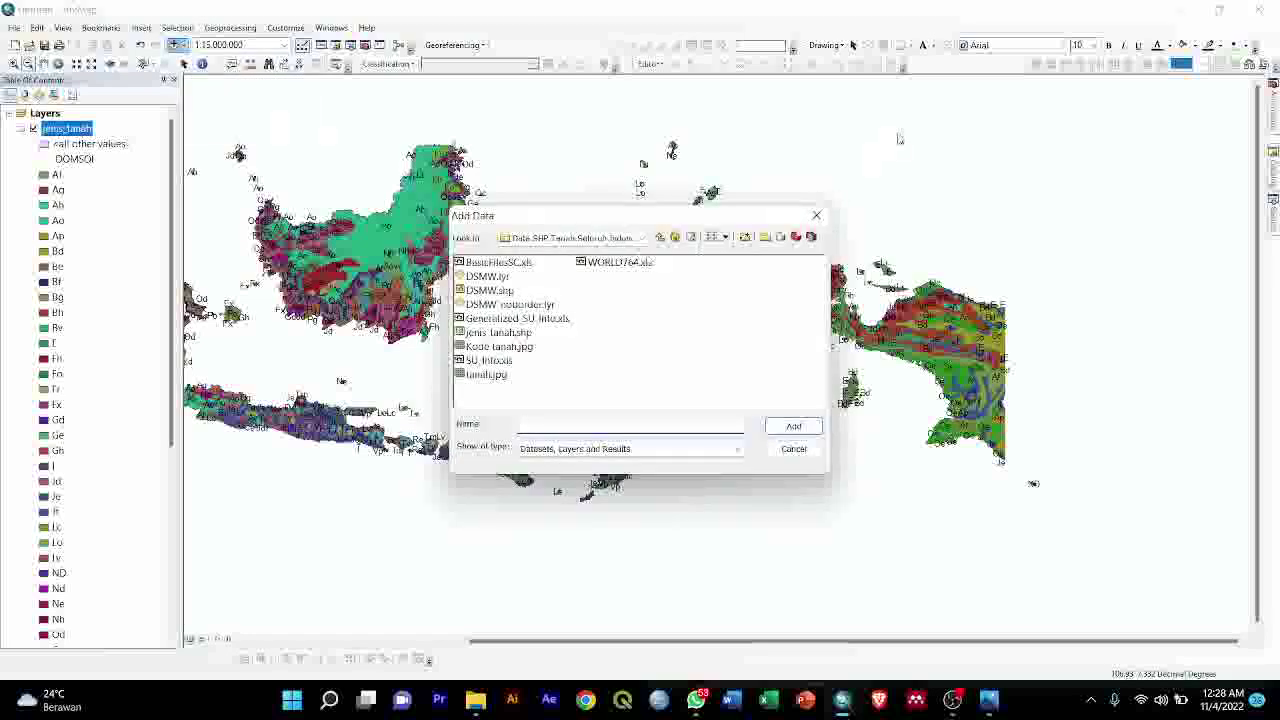
{"action": "left_click", "coordinate": [816, 215]}
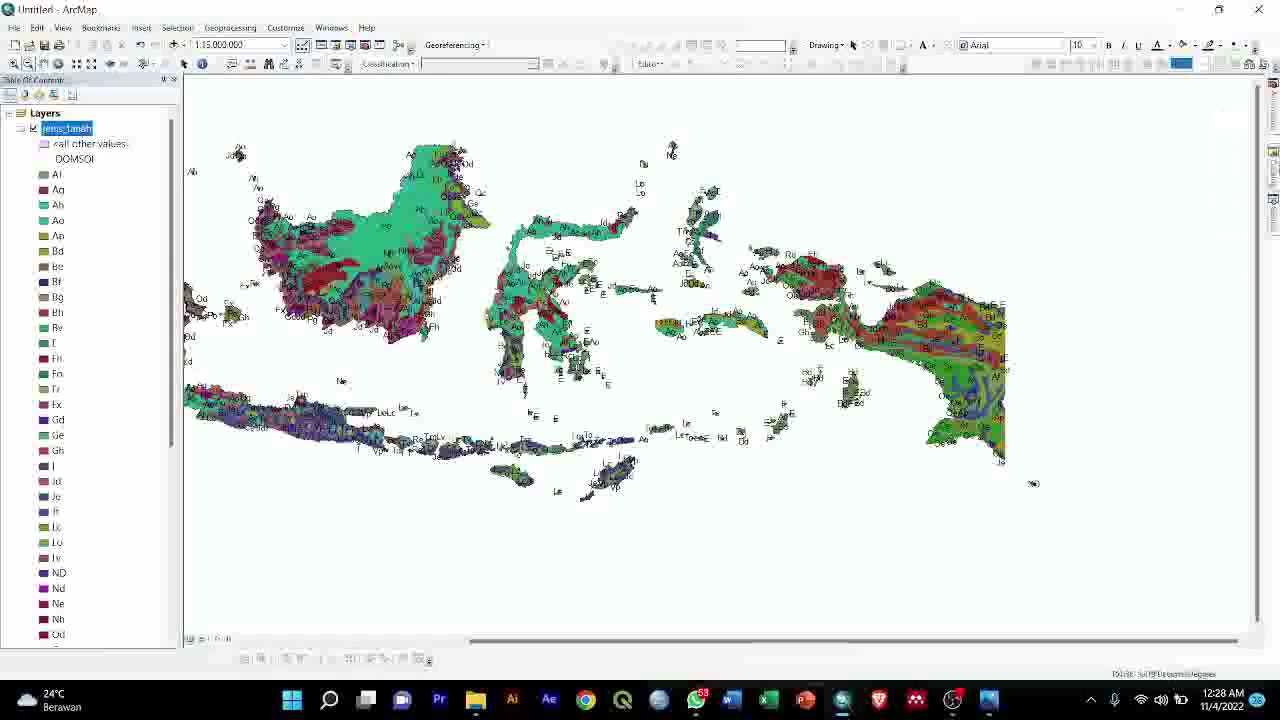
{"action": "left_click", "coordinate": [1272, 165]}
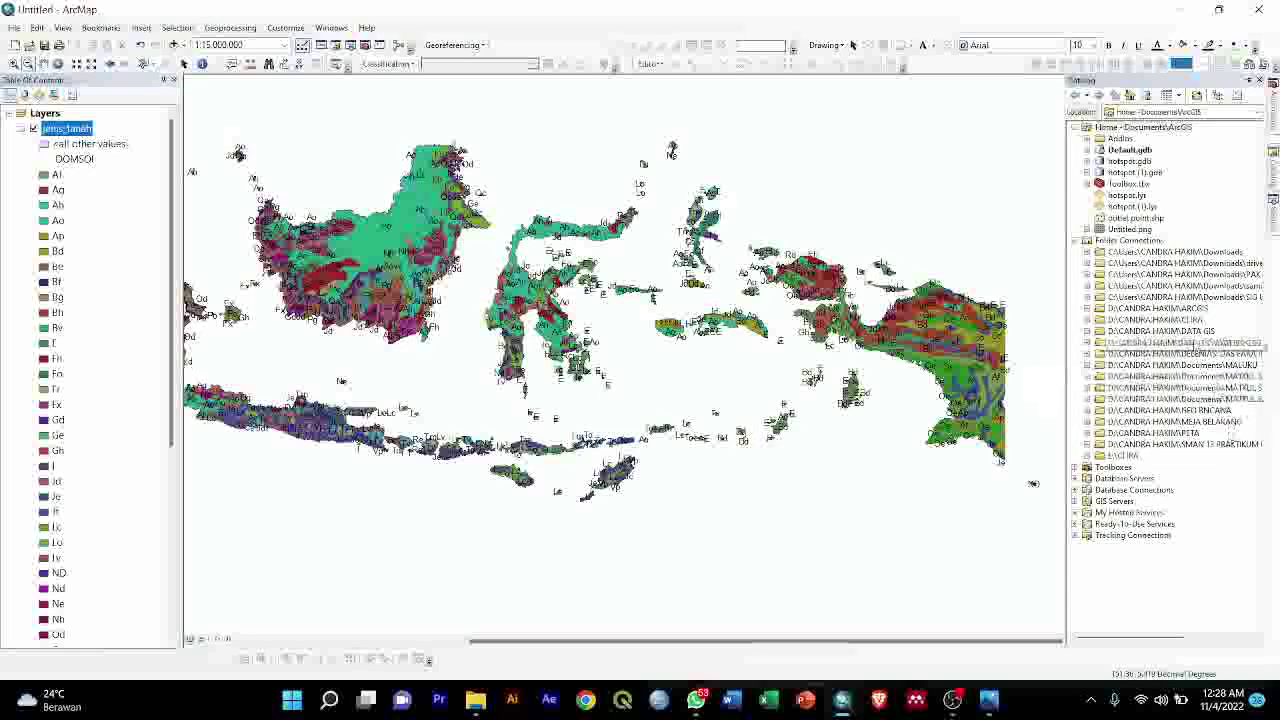
{"action": "double_click", "coordinate": [1190, 353]}
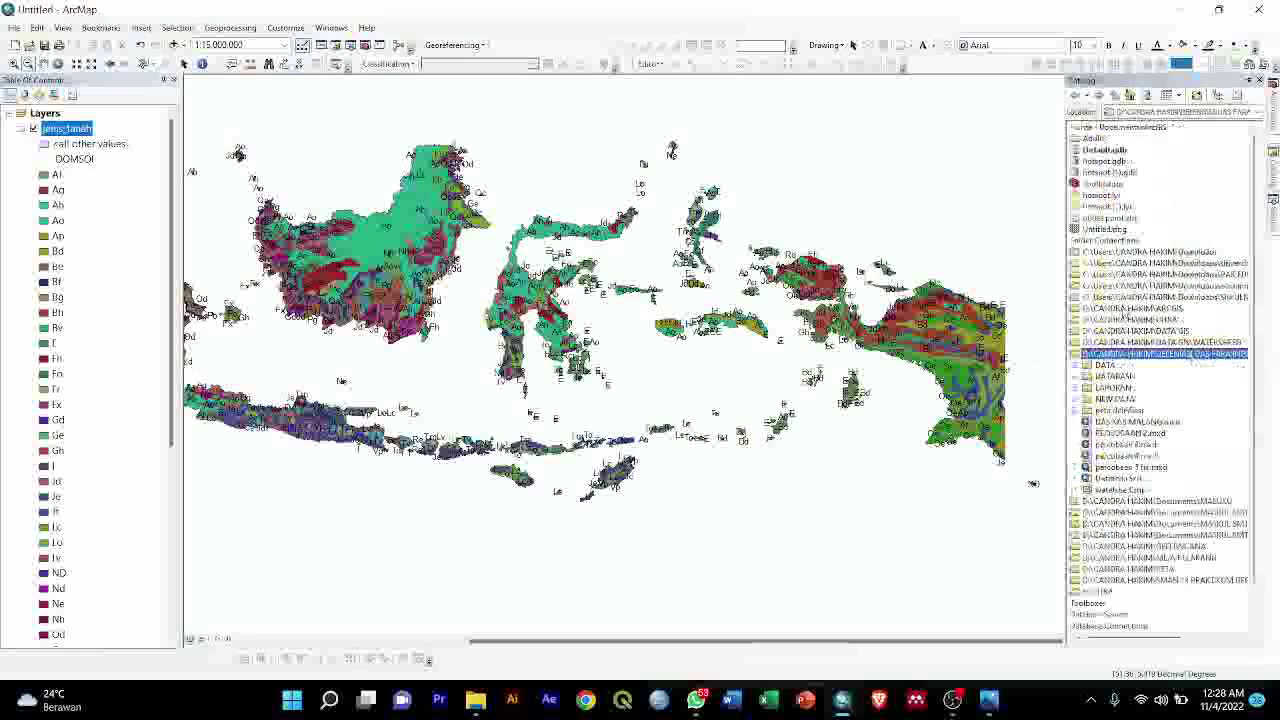
{"action": "left_click", "coordinate": [1077, 365]}
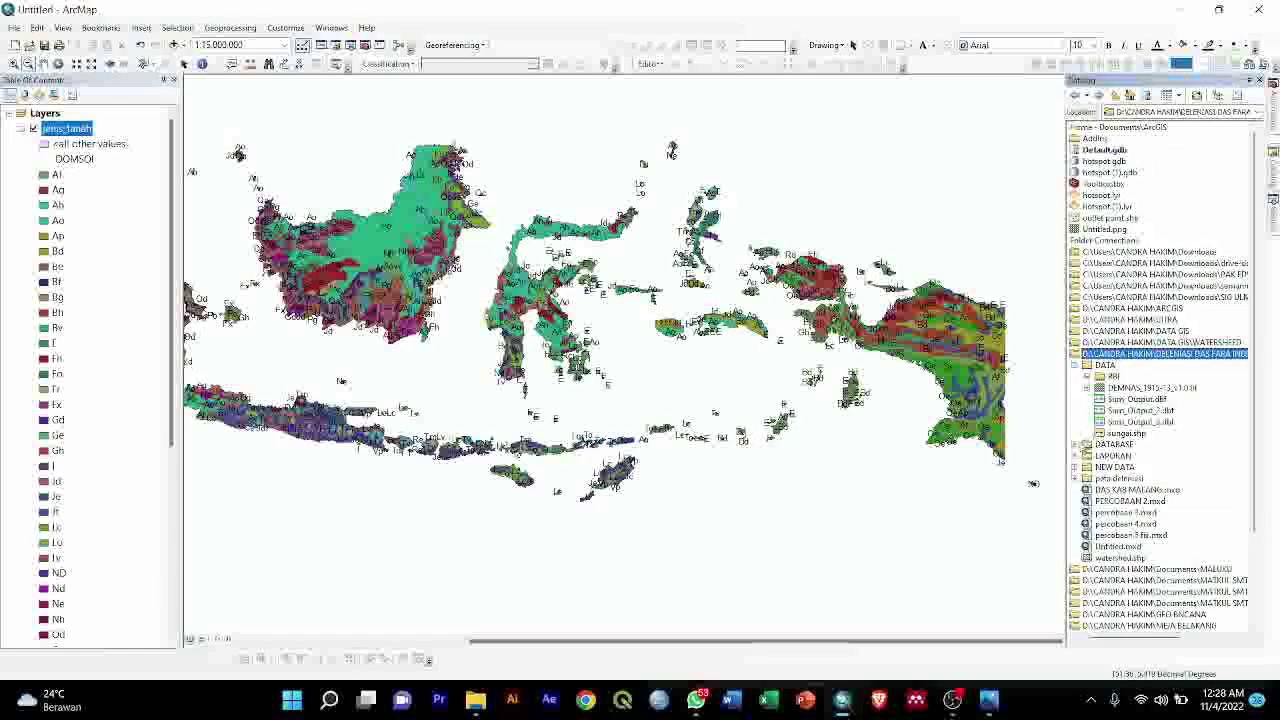
{"action": "left_click", "coordinate": [1075, 444]}
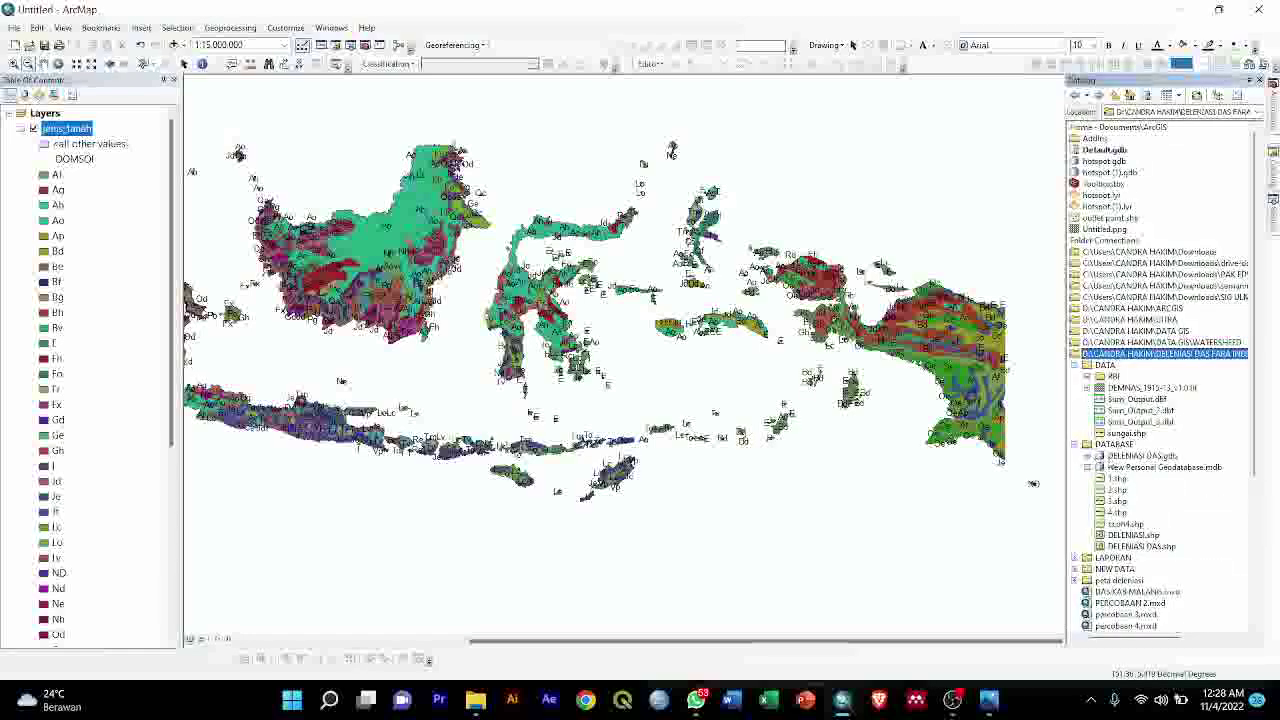
{"action": "left_click", "coordinate": [1097, 457]}
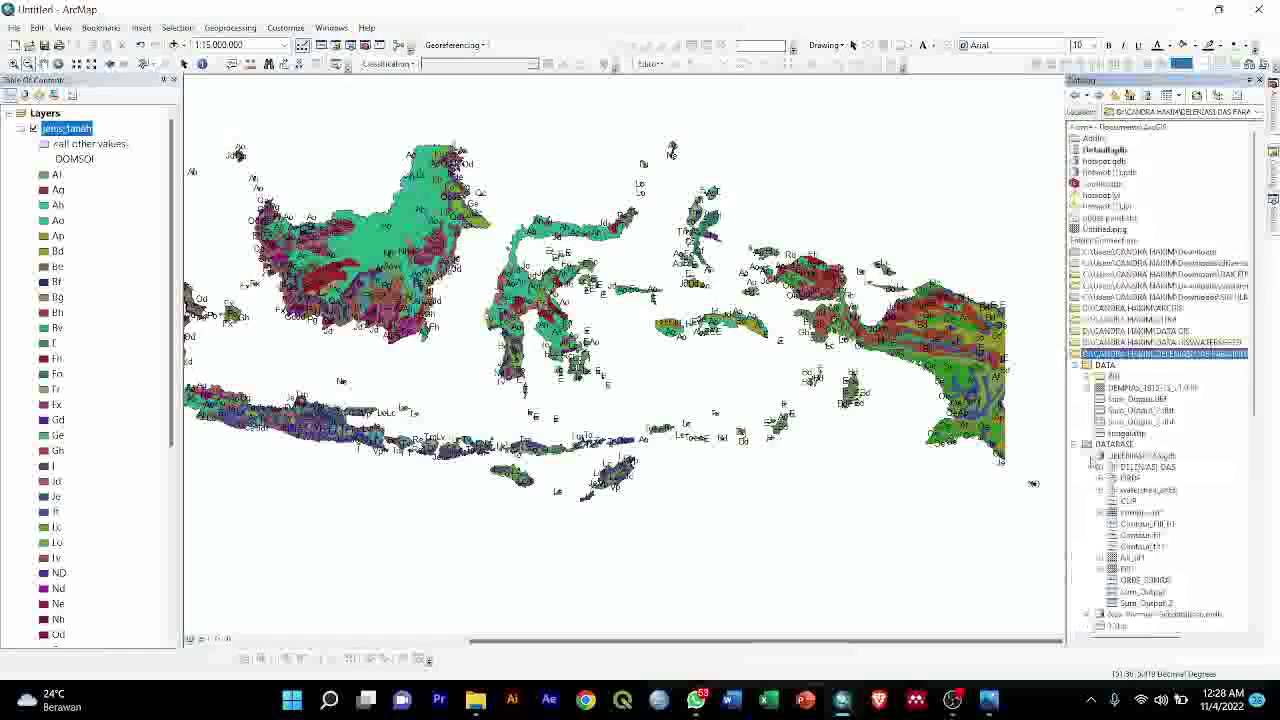
Try to add the AREA_DAS feature class from the DELENIASI_DAS dataset to the map
{"action": "scroll", "coordinate": [1093, 463], "scroll_direction": "down", "scroll_amount": 1}
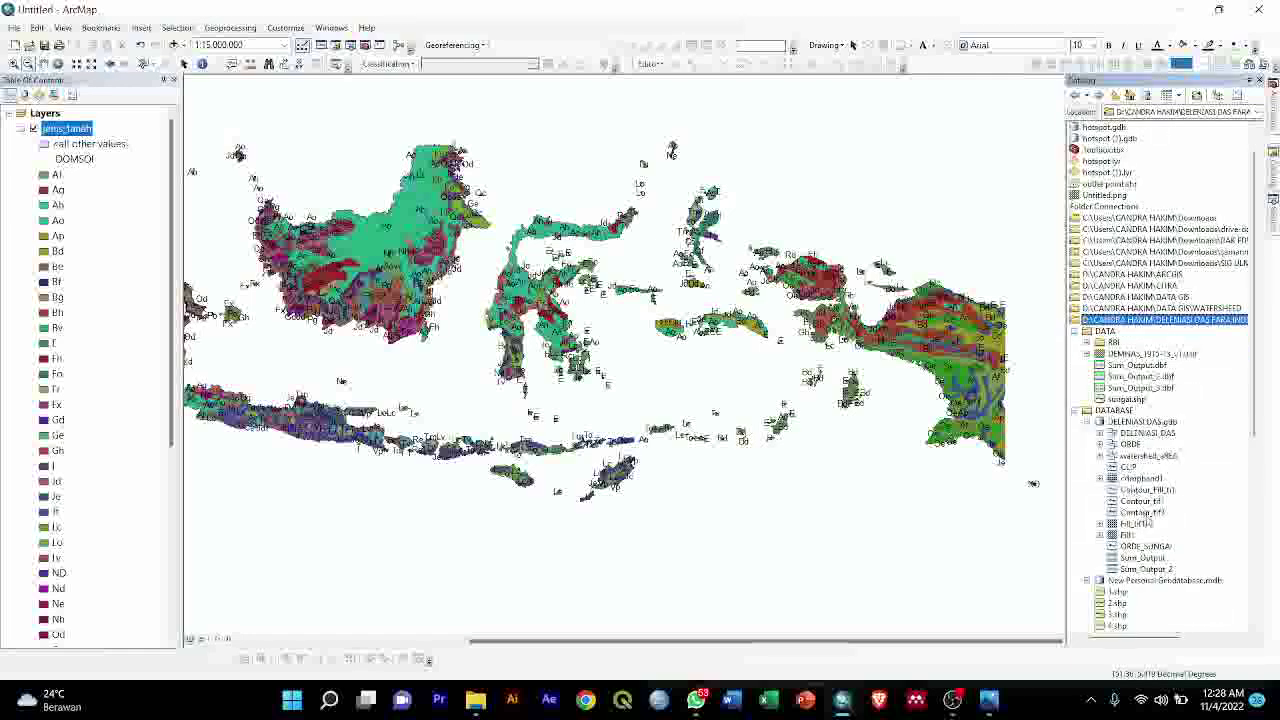
{"action": "left_click", "coordinate": [1100, 434]}
{"action": "left_click", "coordinate": [1148, 443]}
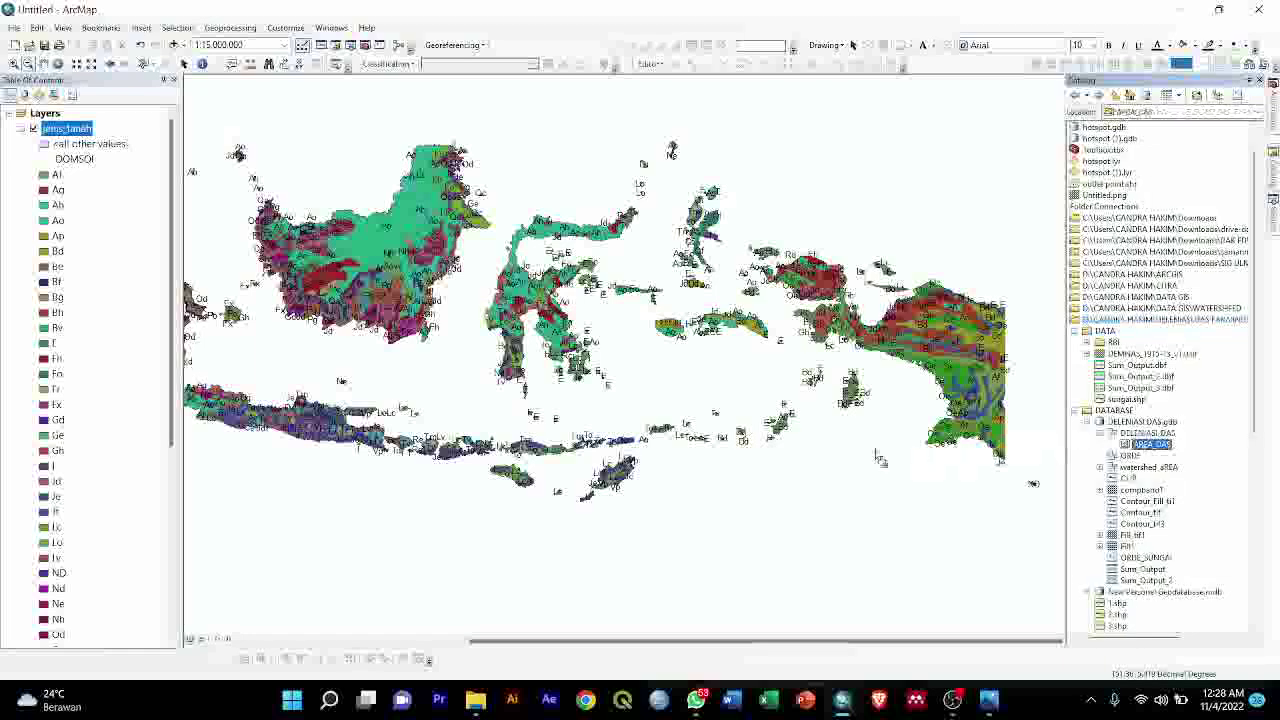
{"action": "left_click", "coordinate": [1150, 443]}
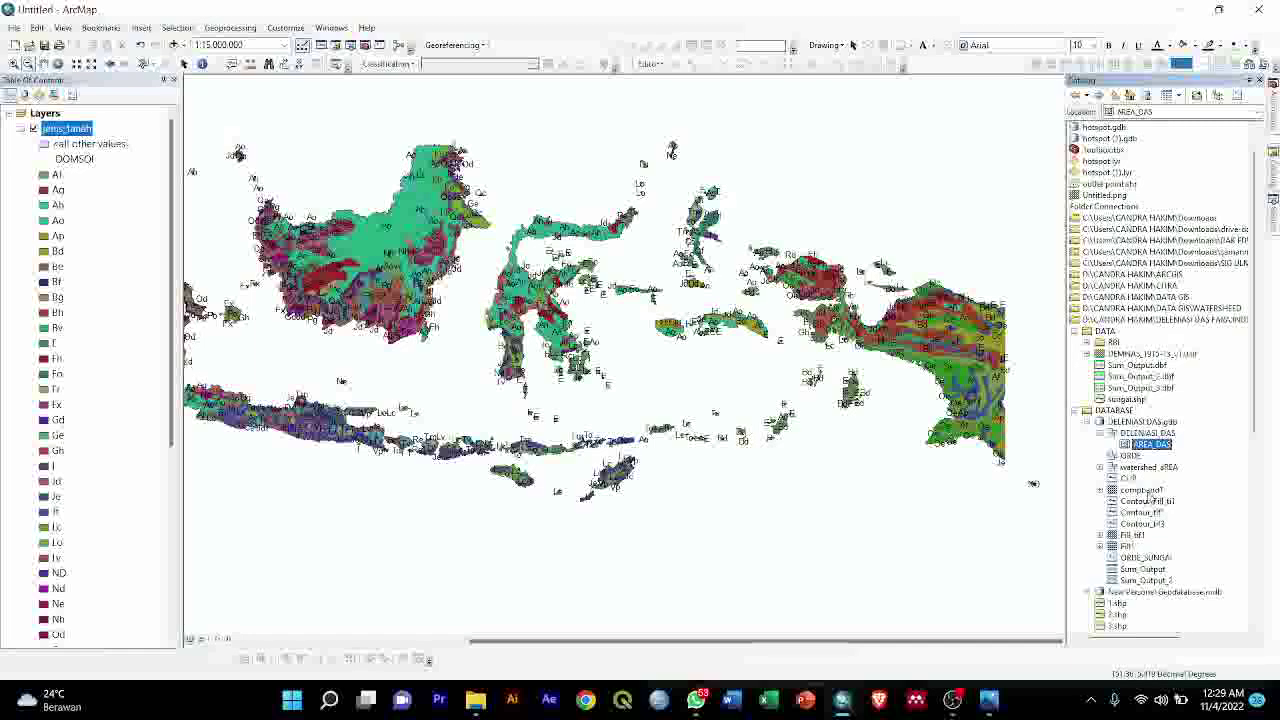
Add the watershed_aREA feature dataset from the DELENIASI DAS geodatabase to the map
{"action": "scroll", "coordinate": [1121, 465], "scroll_direction": "down", "scroll_amount": 1}
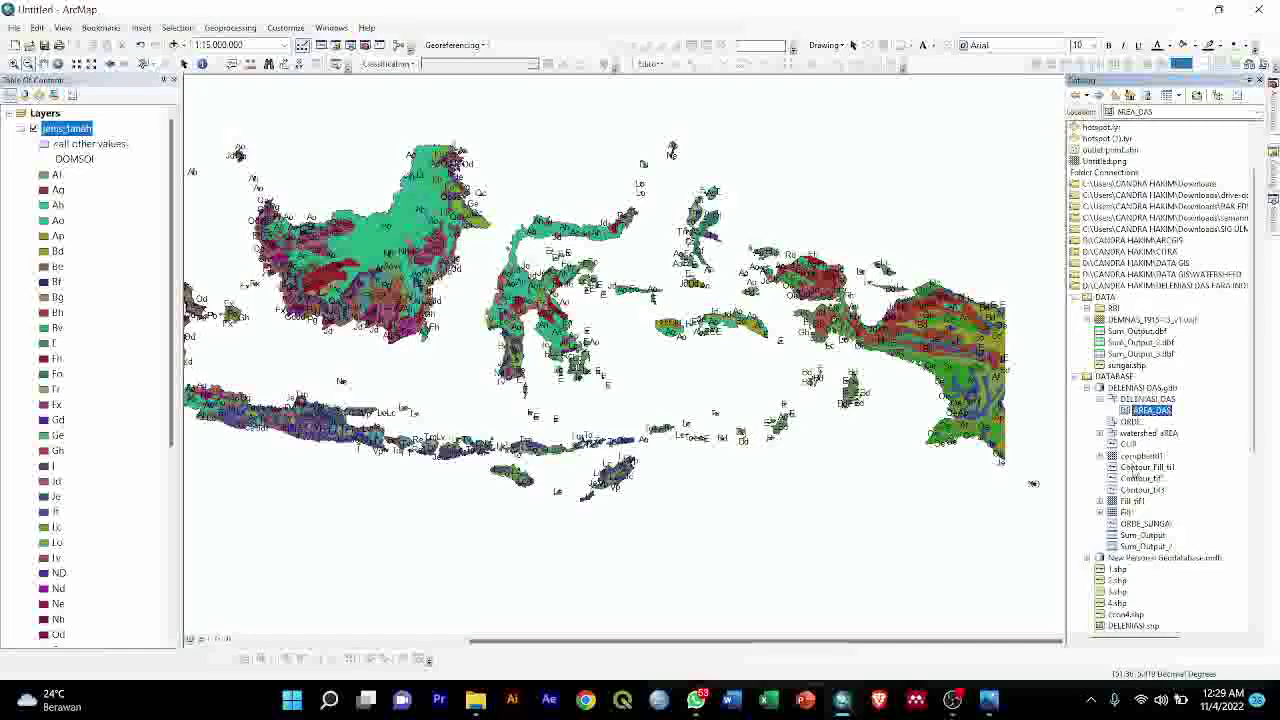
{"action": "scroll", "coordinate": [1150, 517], "scroll_direction": "down", "scroll_amount": 2}
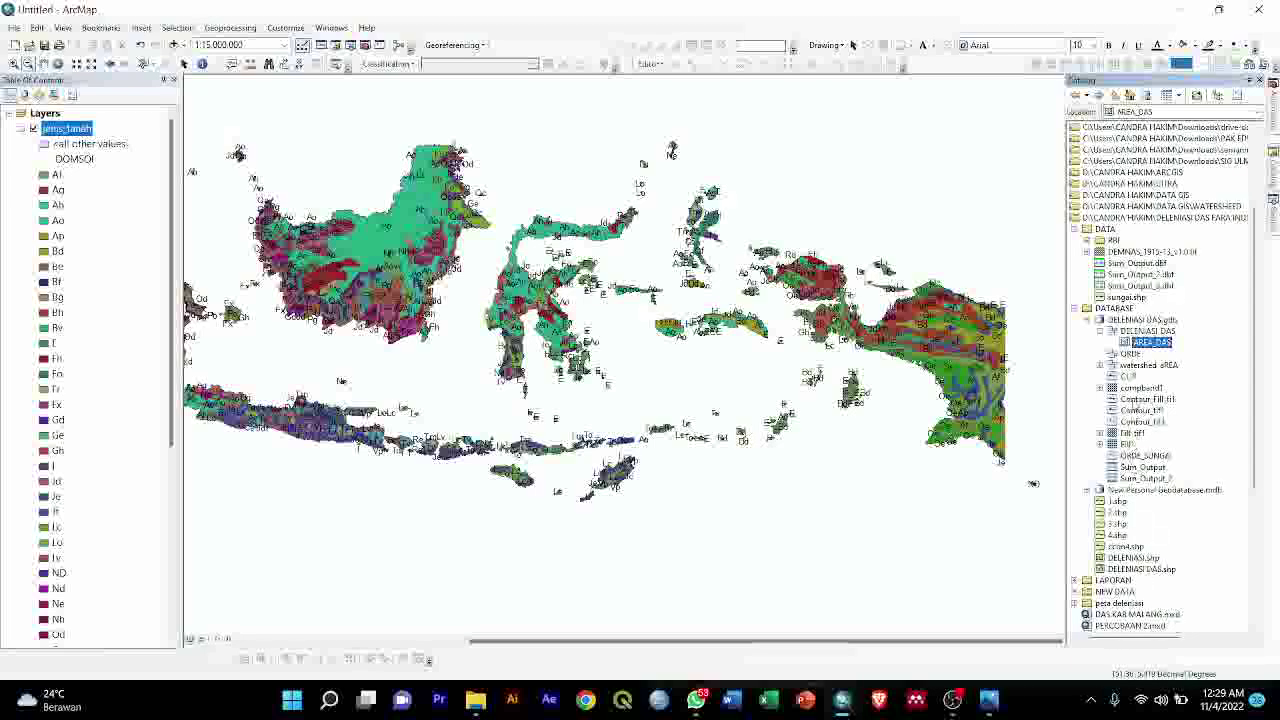
{"action": "left_click", "coordinate": [1129, 368]}
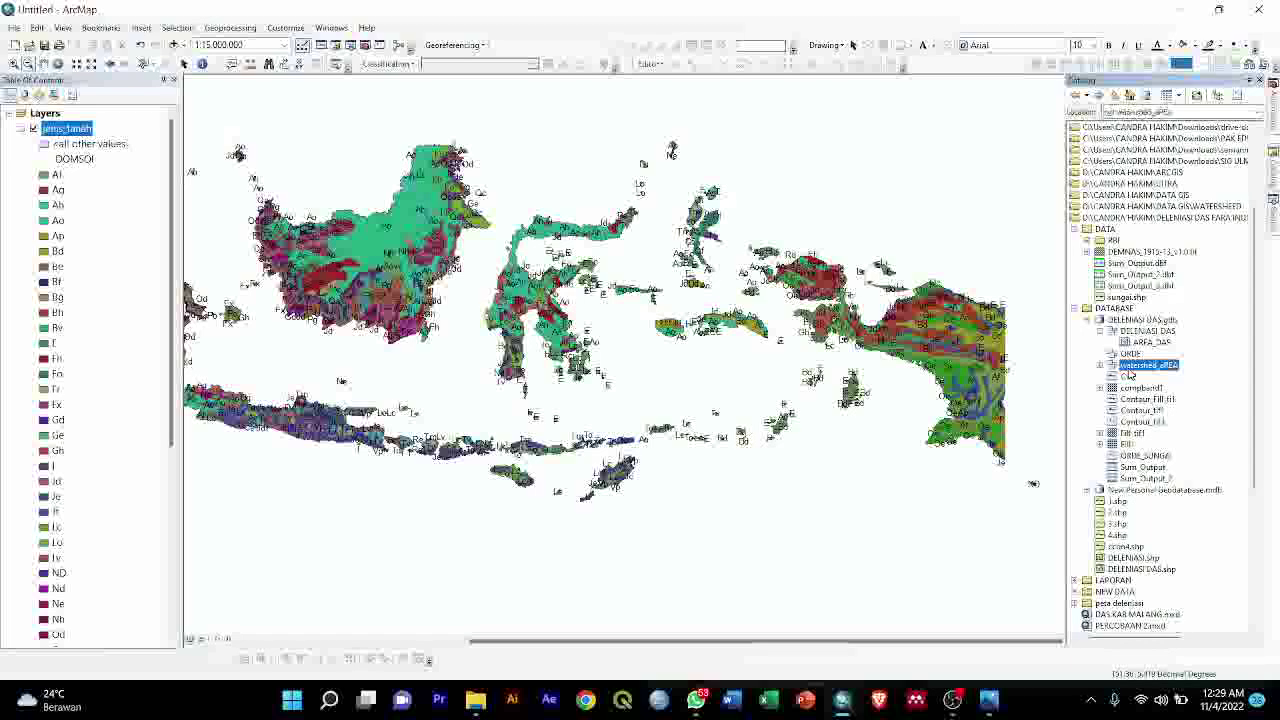
{"action": "left_click_drag", "start_coordinate": [1129, 373], "coordinate": [975, 460]}
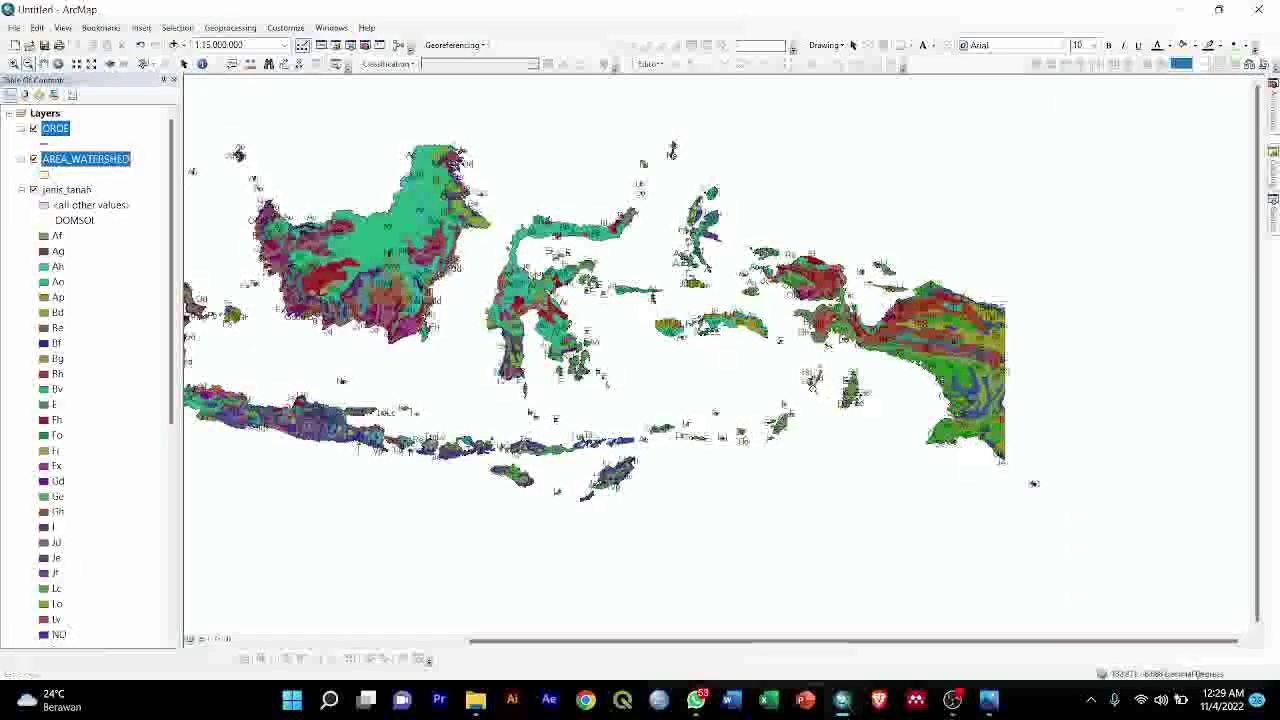
Zoom to the ORDE and AREA_WATERSHED layers and collapse the legends of ORDE, AREA_WATERSHED and jenis_tanah
{"action": "right_click", "coordinate": [112, 163]}
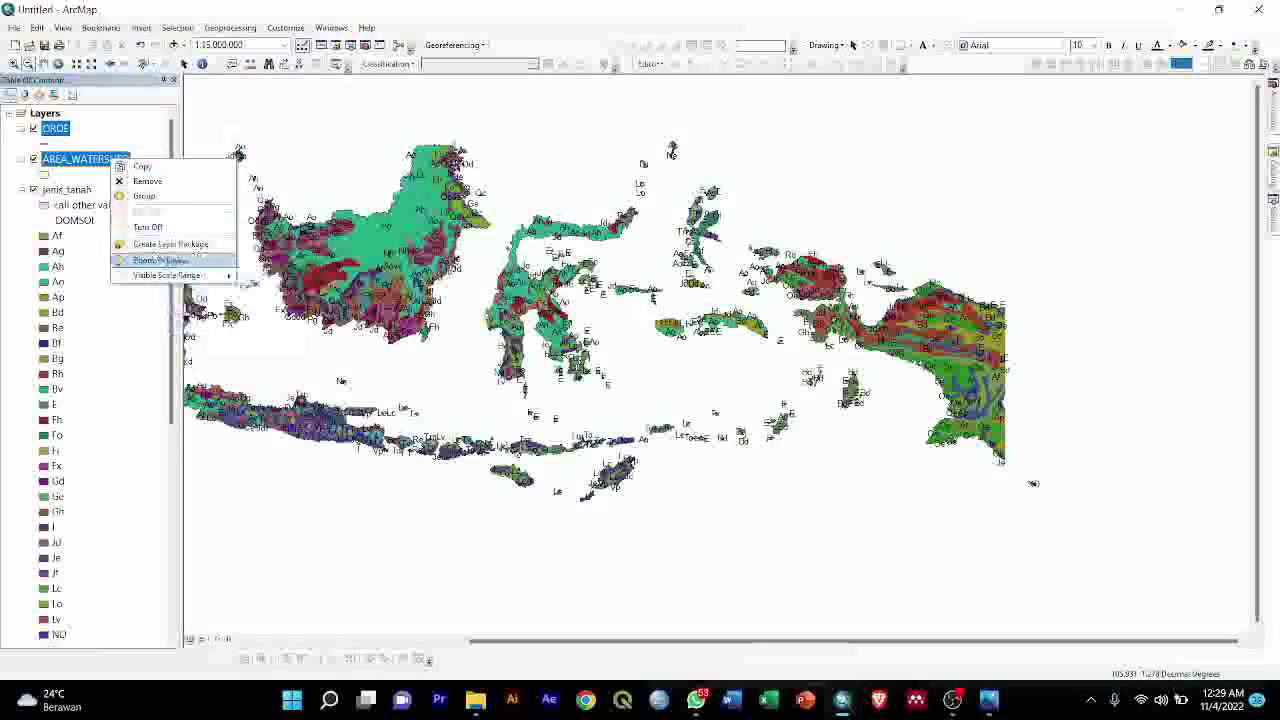
{"action": "left_click", "coordinate": [160, 260]}
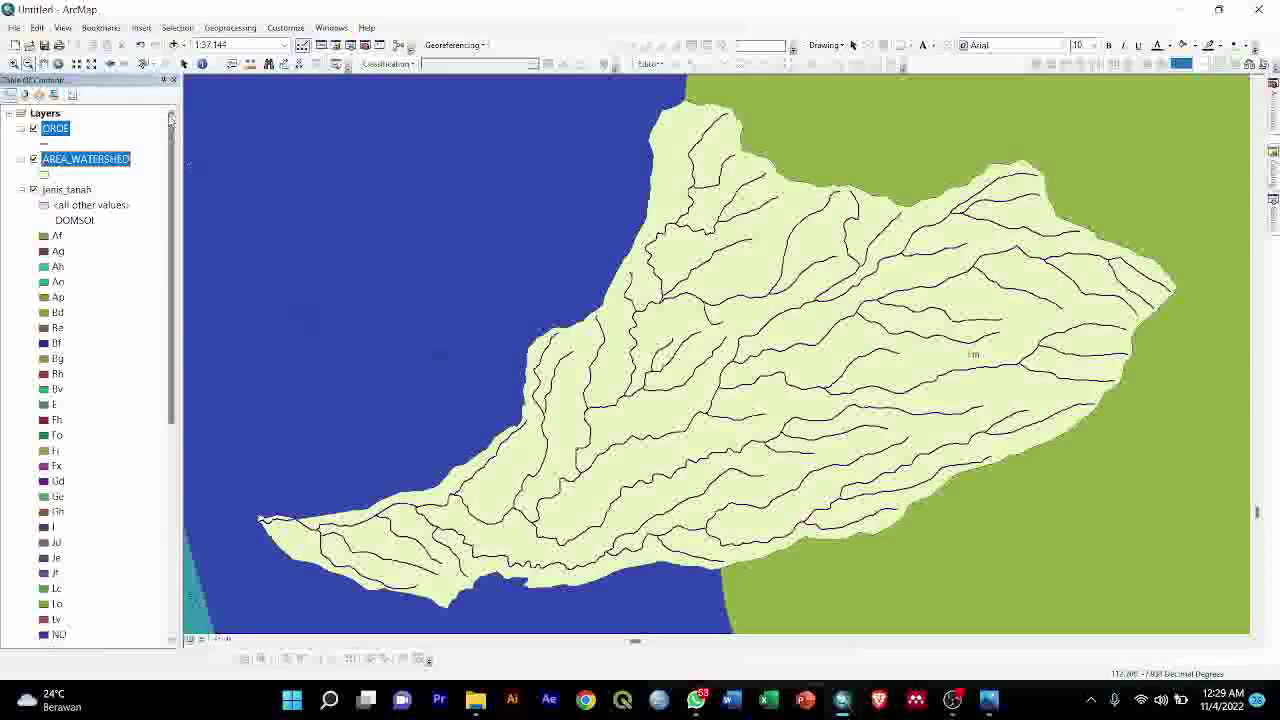
{"action": "left_click", "coordinate": [21, 128]}
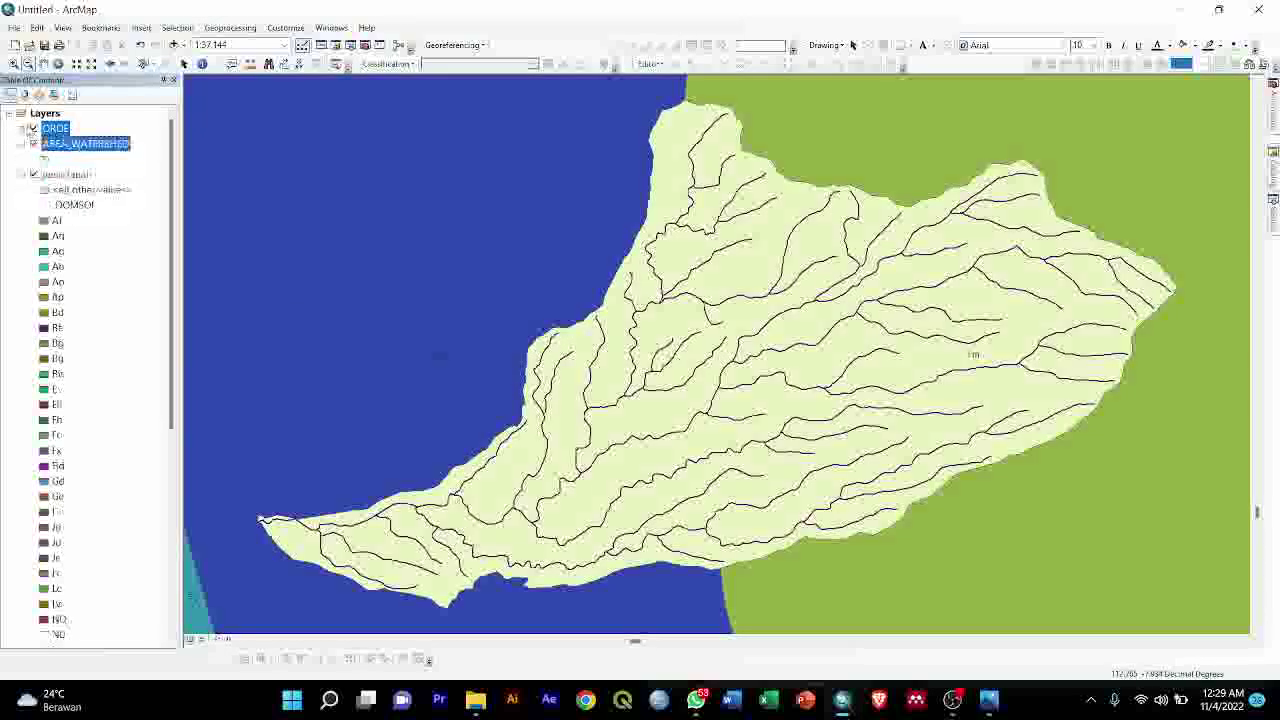
{"action": "left_click", "coordinate": [21, 143]}
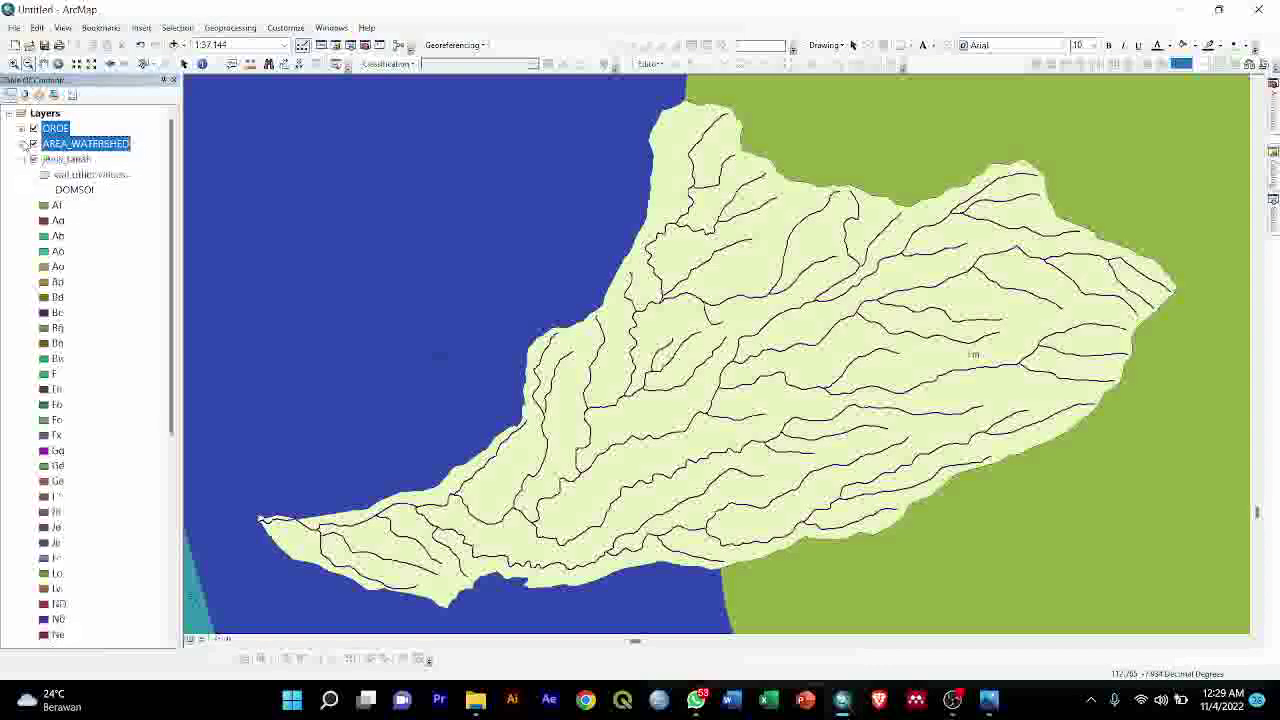
{"action": "left_click", "coordinate": [21, 159]}
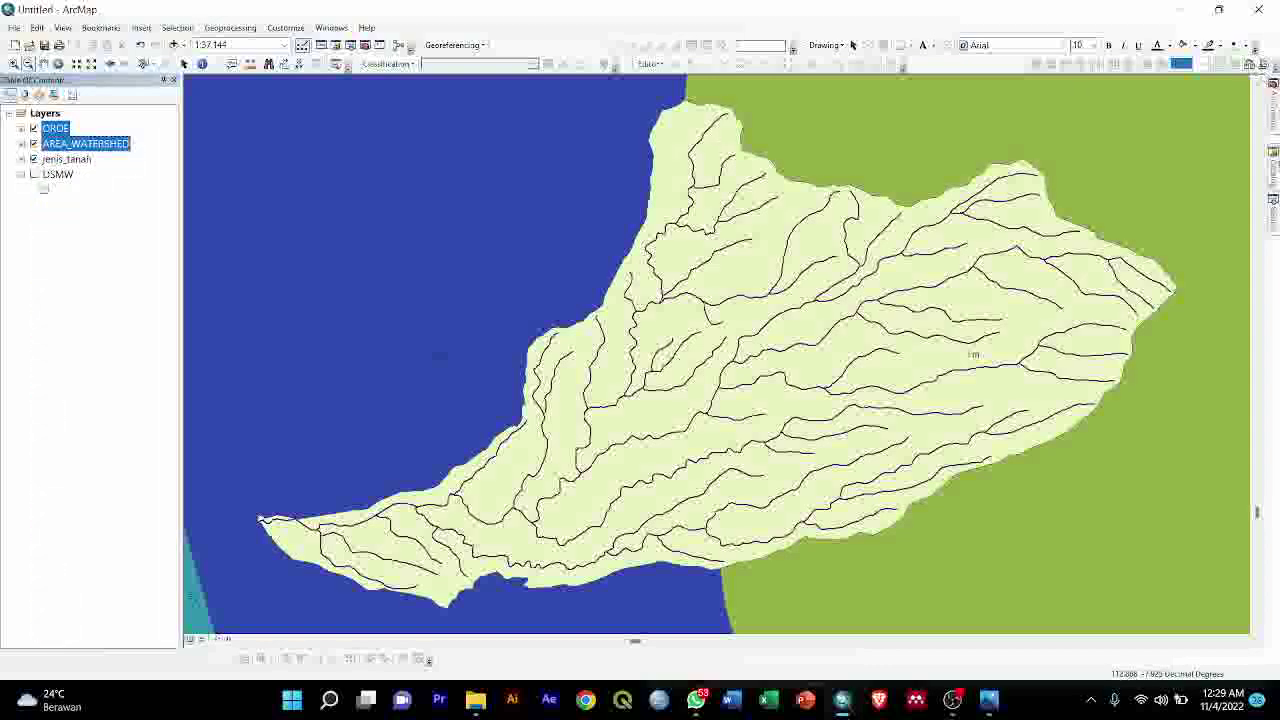
Add the KONTUR_LN_25K.shp contour shapefile from the Kab Malang folder in the Catalog to the map
{"action": "mouse_move", "coordinate": [1275, 168]}
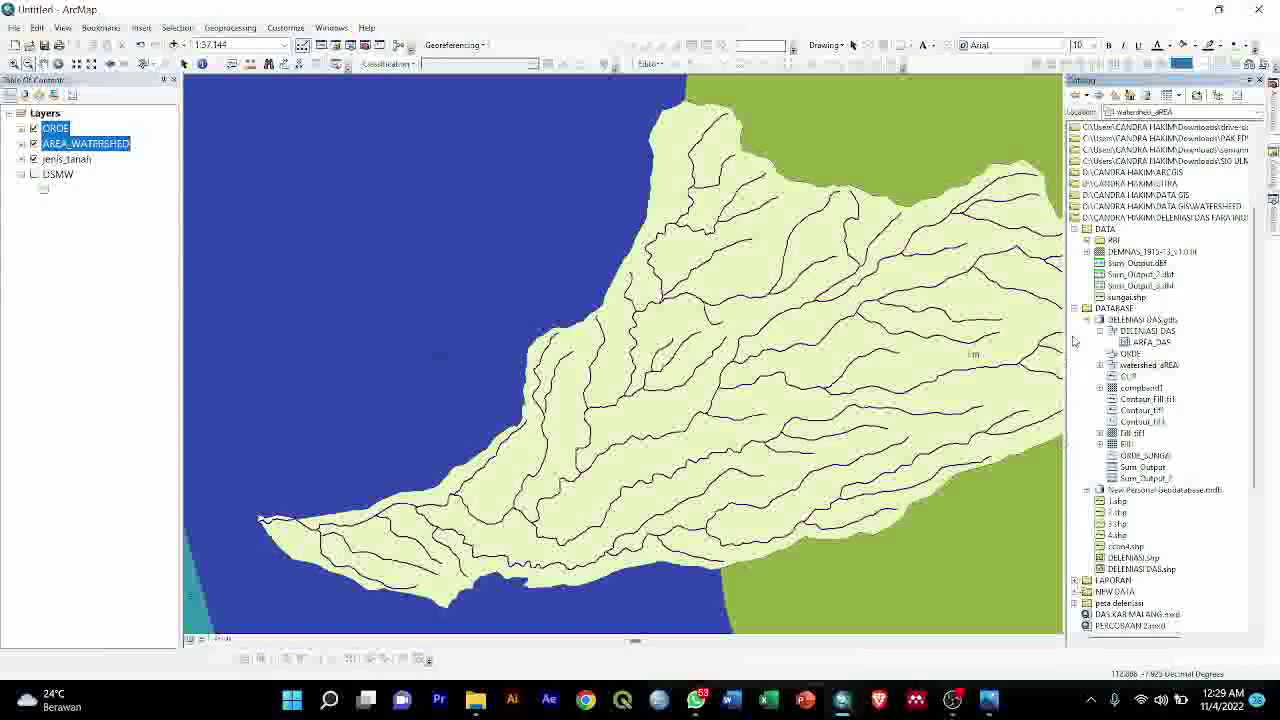
{"action": "left_click", "coordinate": [1087, 241]}
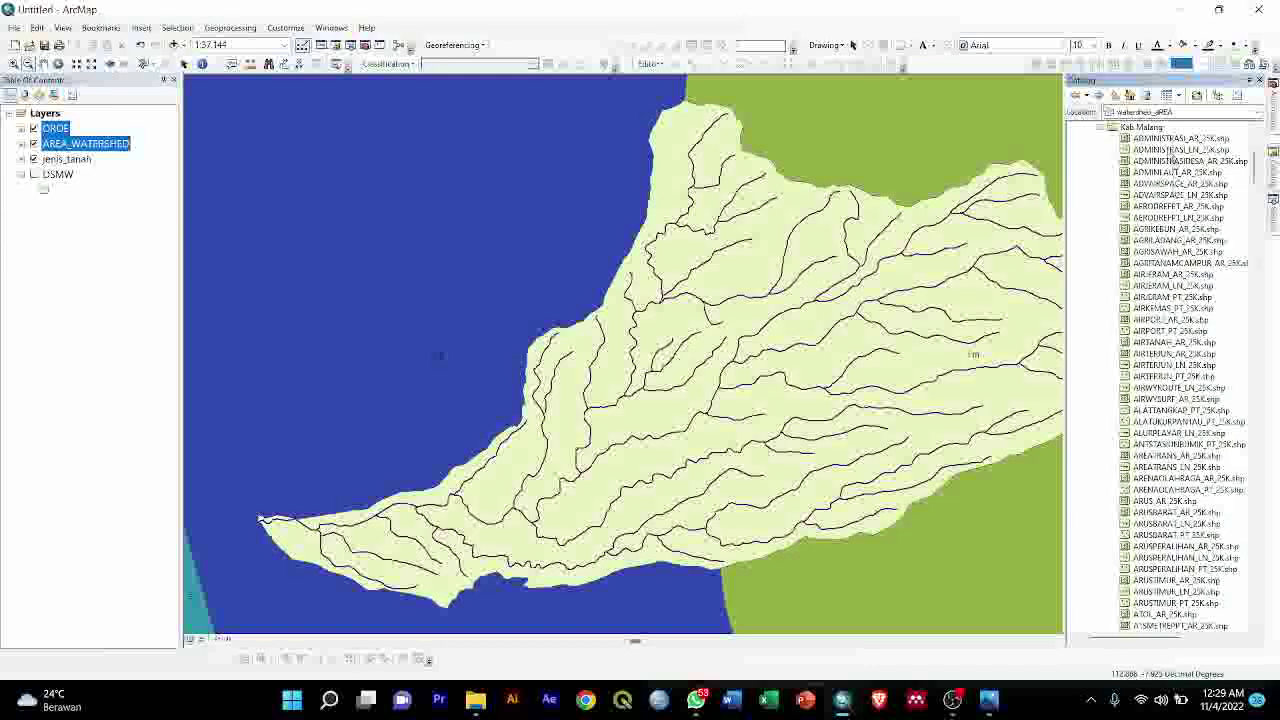
{"action": "scroll", "coordinate": [1180, 300], "scroll_direction": "down", "scroll_amount": 15}
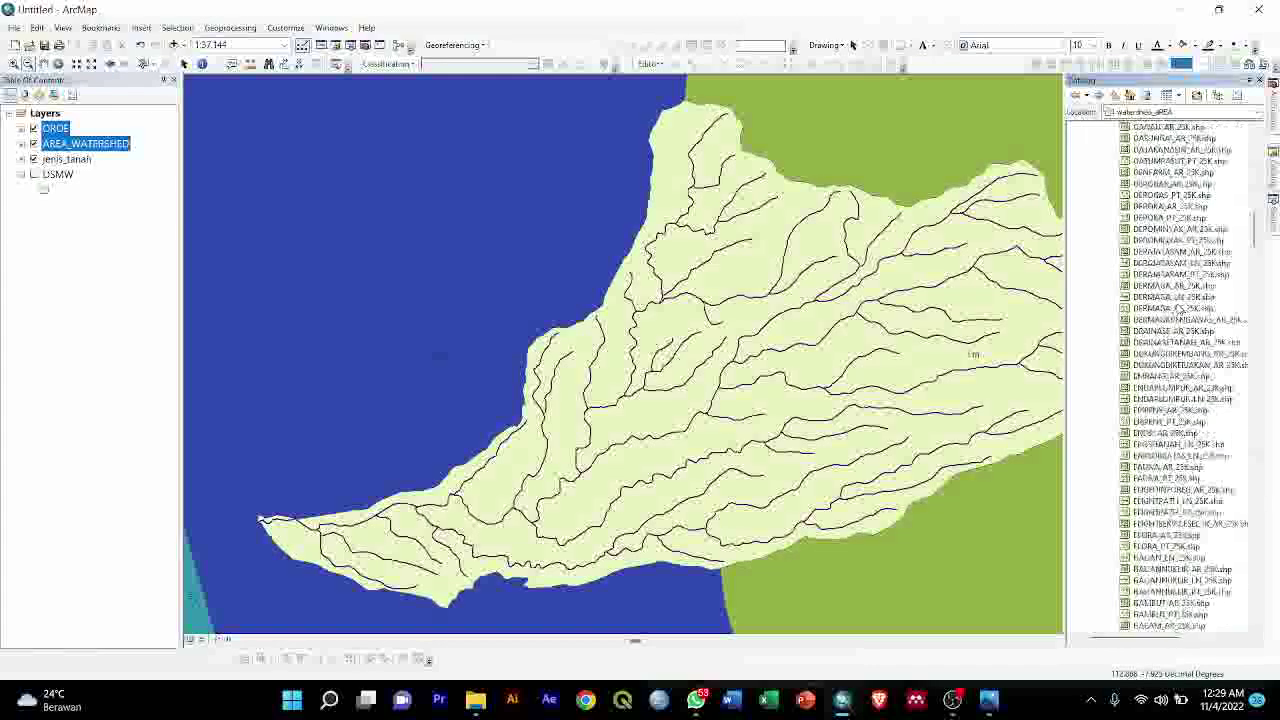
{"action": "scroll", "coordinate": [1180, 310], "scroll_direction": "down", "scroll_amount": 15}
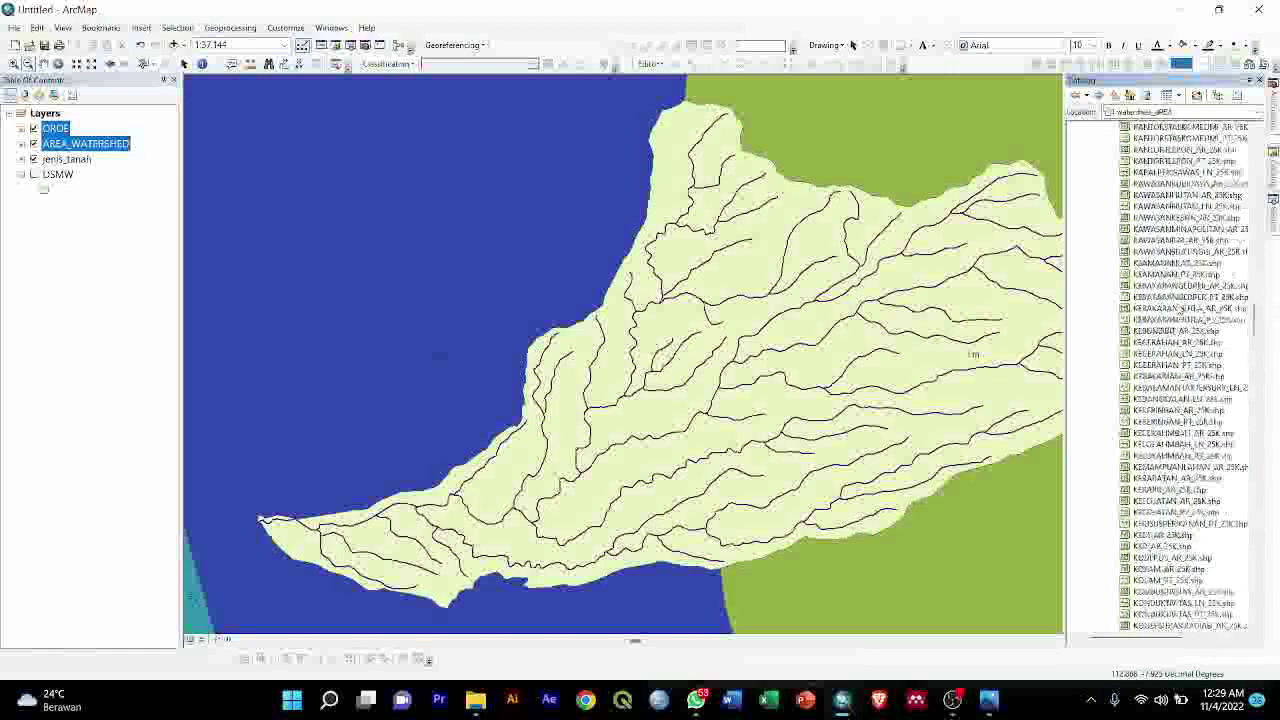
{"action": "scroll", "coordinate": [1182, 310], "scroll_direction": "down", "scroll_amount": 15}
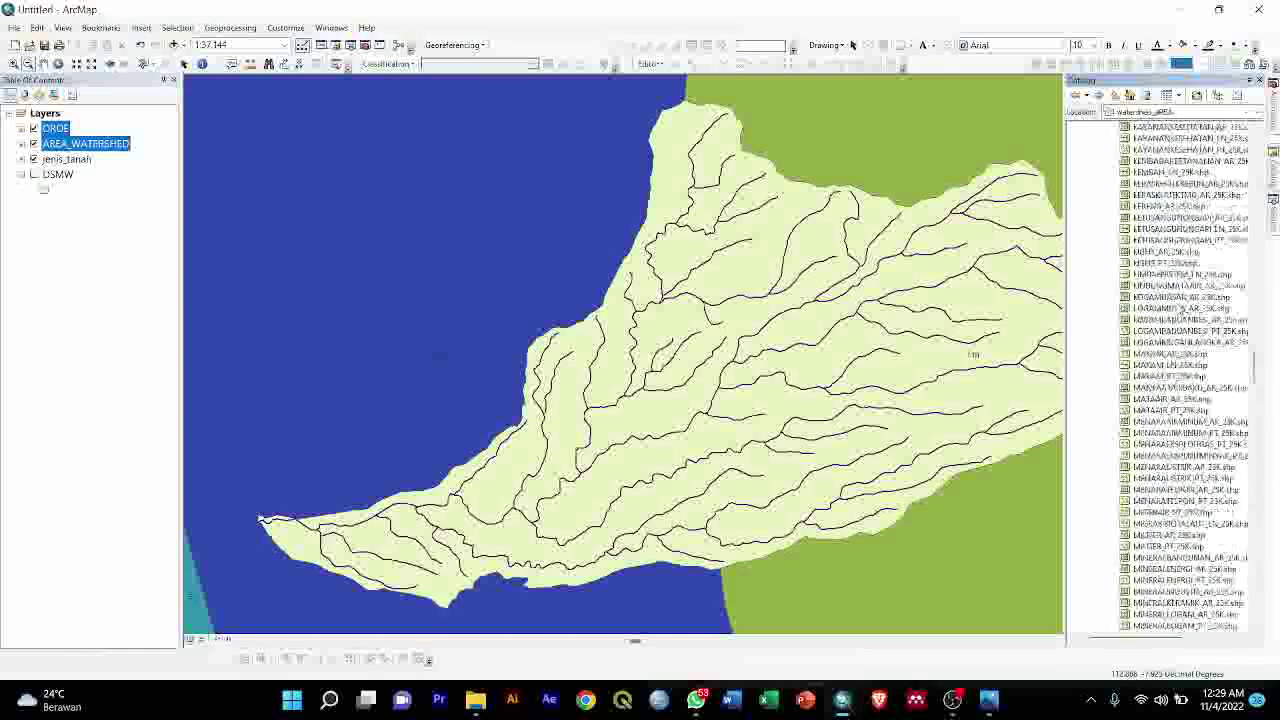
{"action": "scroll", "coordinate": [1180, 310], "scroll_direction": "down", "scroll_amount": 12}
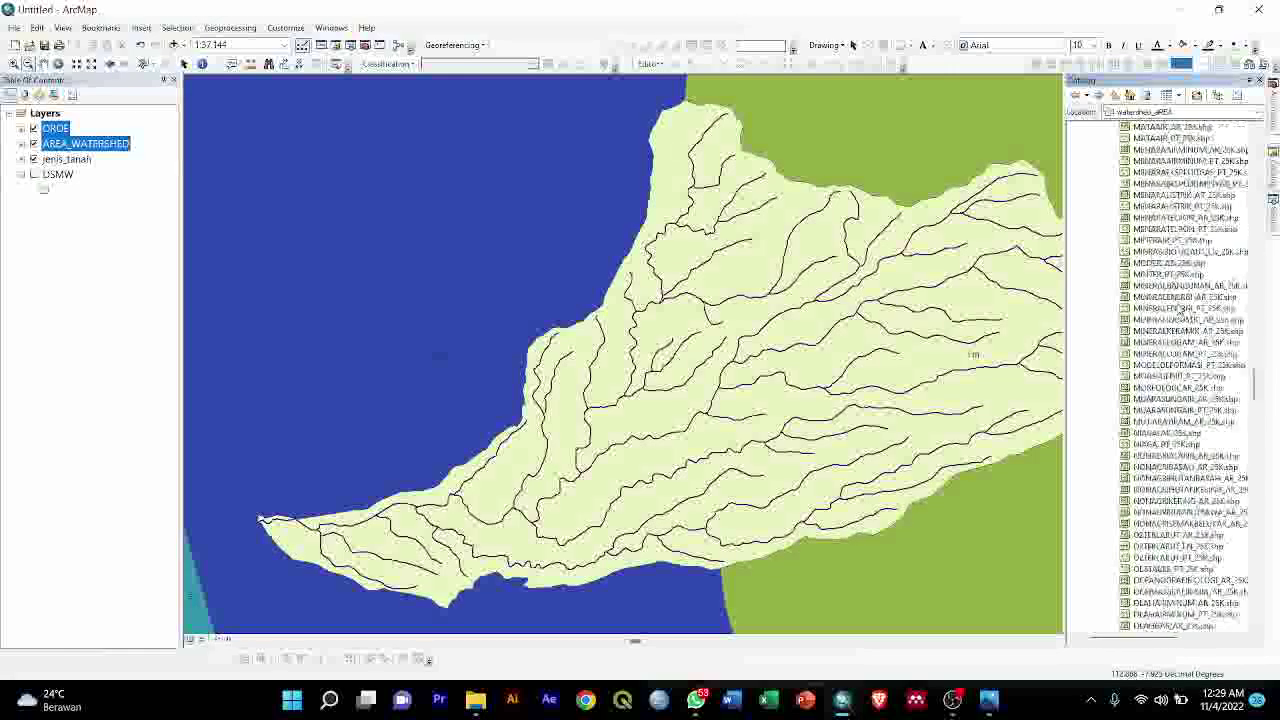
{"action": "scroll", "coordinate": [1180, 310], "scroll_direction": "up", "scroll_amount": 12}
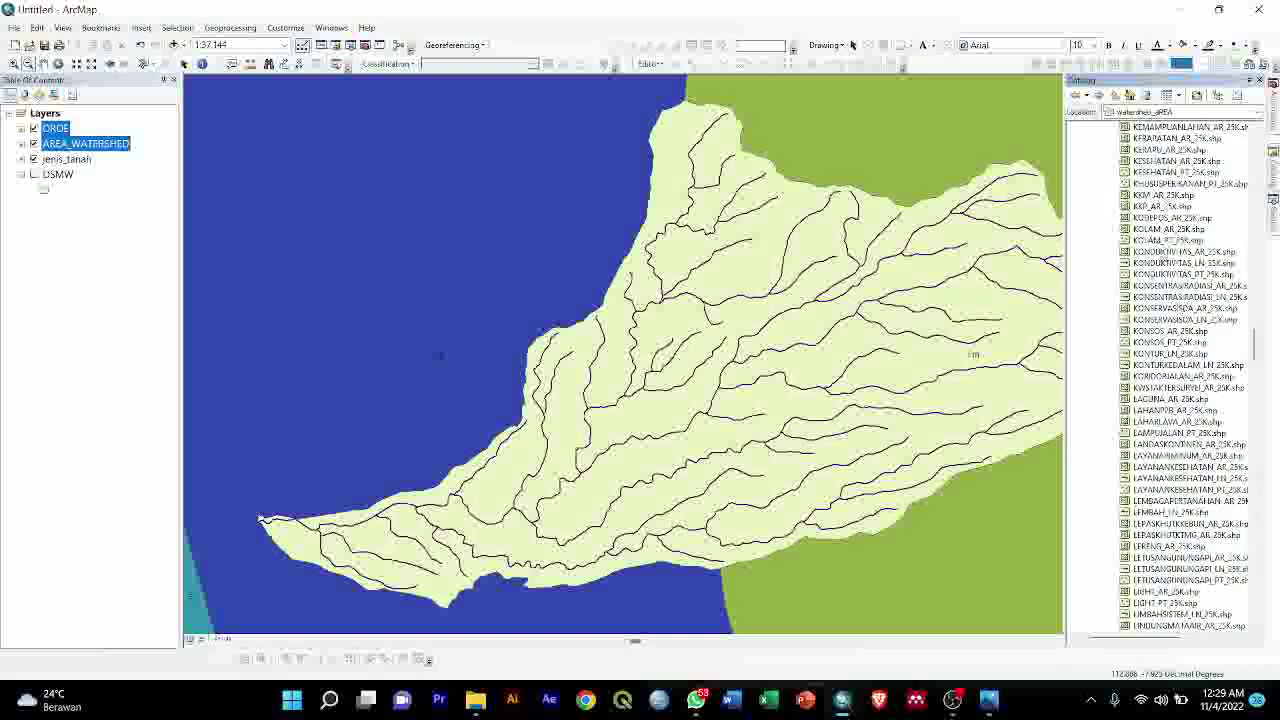
{"action": "left_click_drag", "start_coordinate": [1183, 355], "coordinate": [990, 405]}
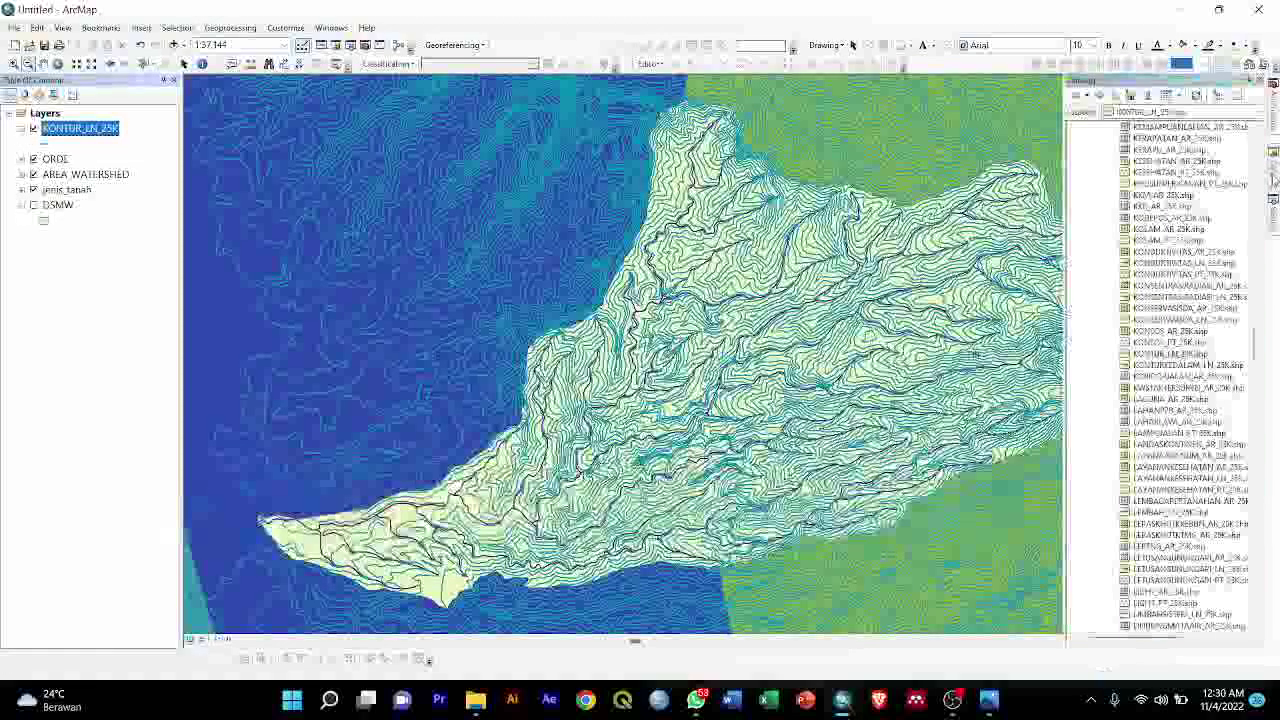
Add the SUNGAI_LN_25K.shp river shapefile from the Kab Malang folder and hide the SUNGAI_LN_25K and KONTUR_LN_25K layers
{"action": "scroll", "coordinate": [1220, 456], "scroll_direction": "down", "scroll_amount": 10}
{"action": "scroll", "coordinate": [1220, 456], "scroll_direction": "down", "scroll_amount": 15}
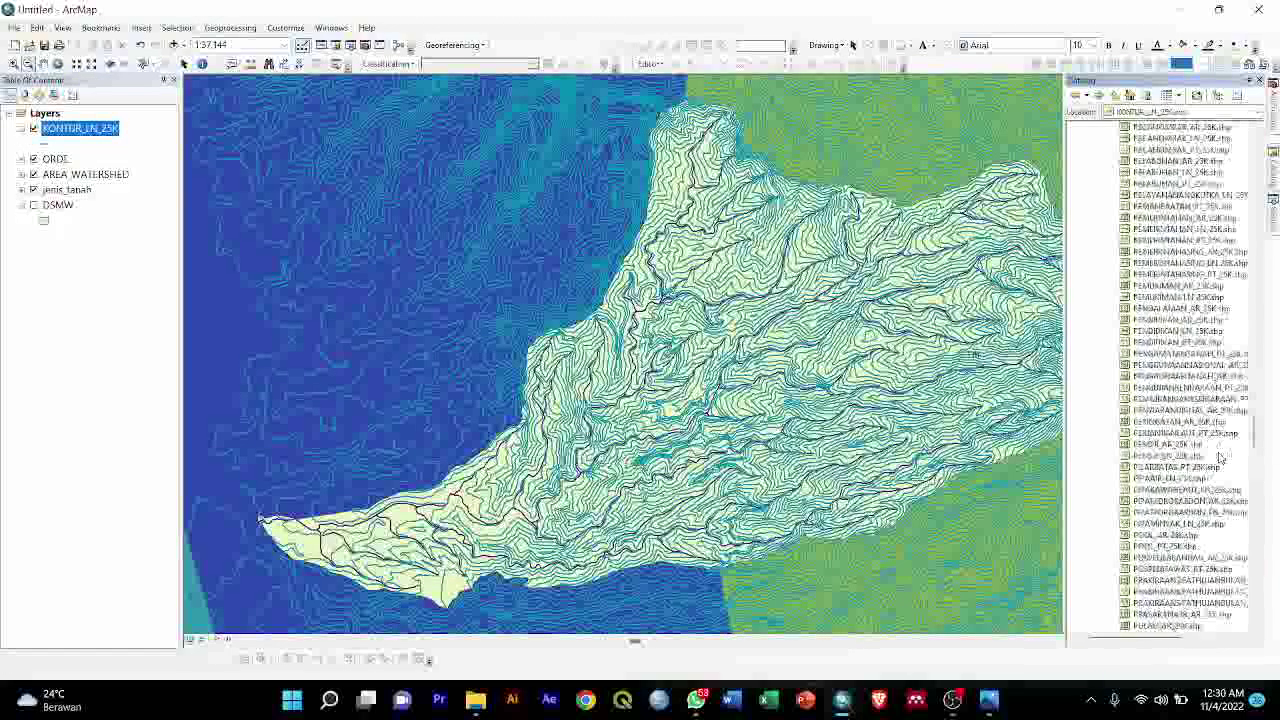
{"action": "scroll", "coordinate": [1220, 456], "scroll_direction": "down", "scroll_amount": 15}
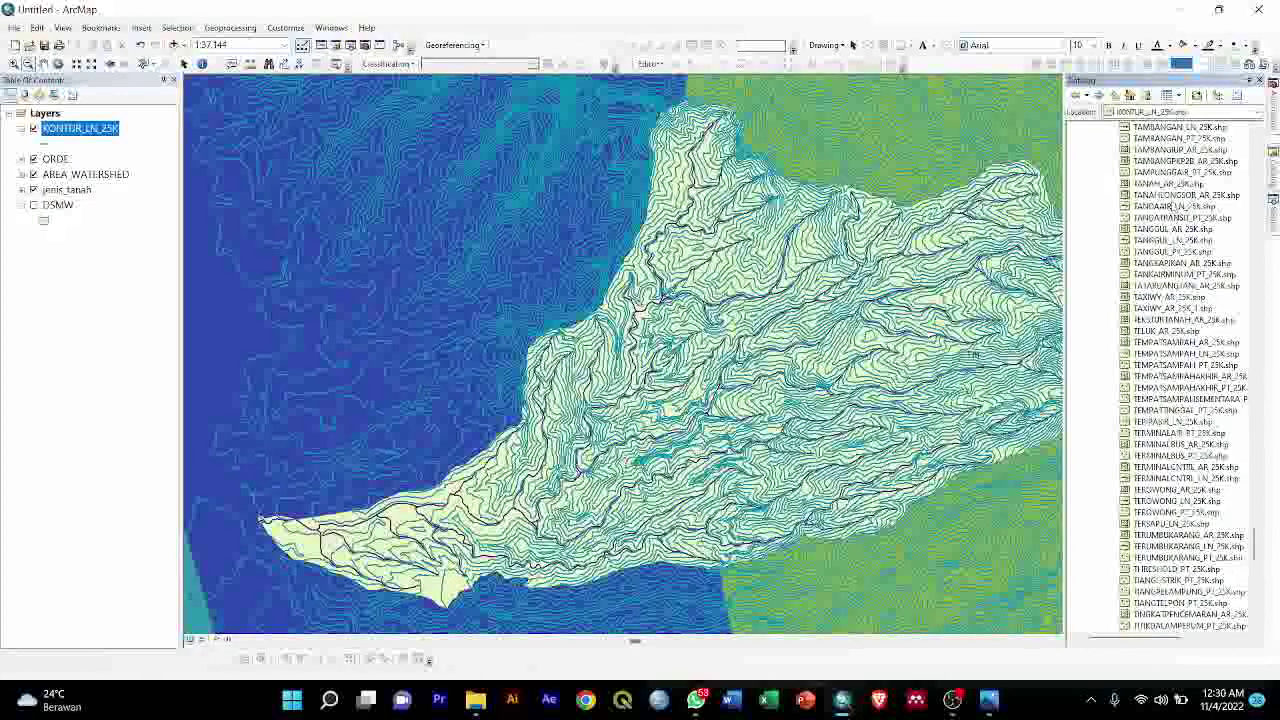
{"action": "scroll", "coordinate": [1172, 205], "scroll_direction": "up", "scroll_amount": 5}
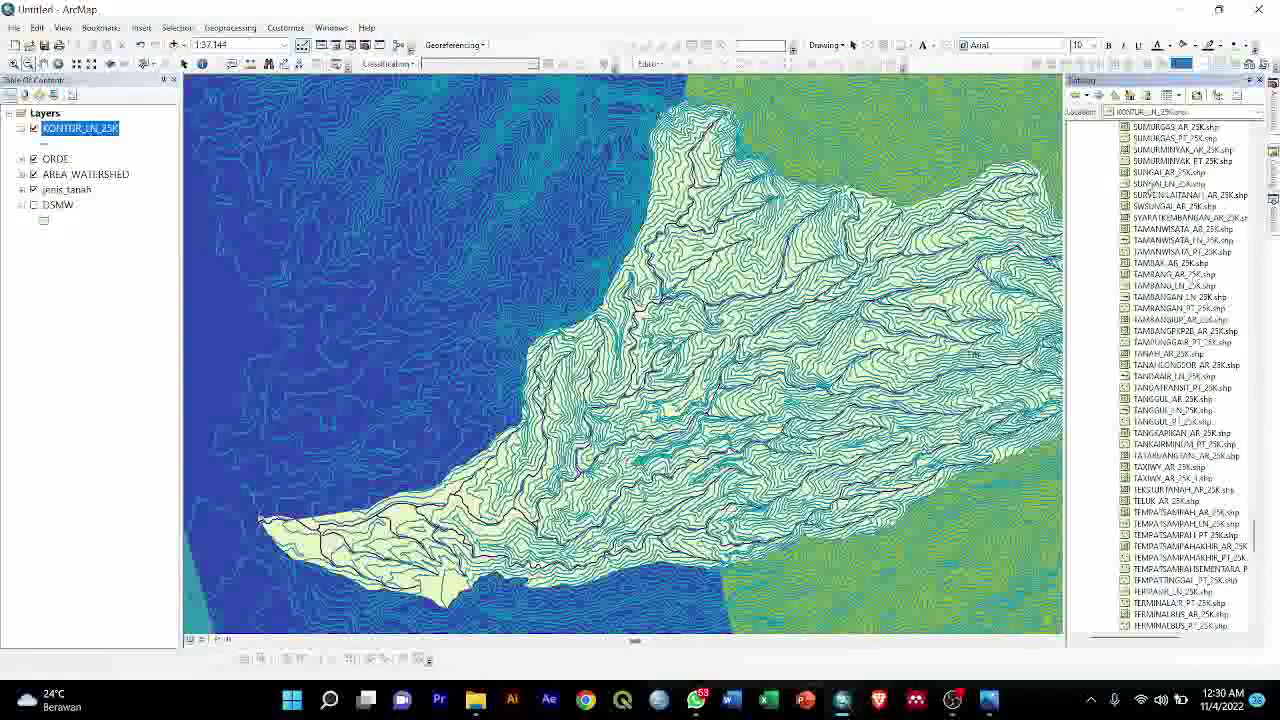
{"action": "left_click_drag", "start_coordinate": [1150, 183], "coordinate": [30, 180]}
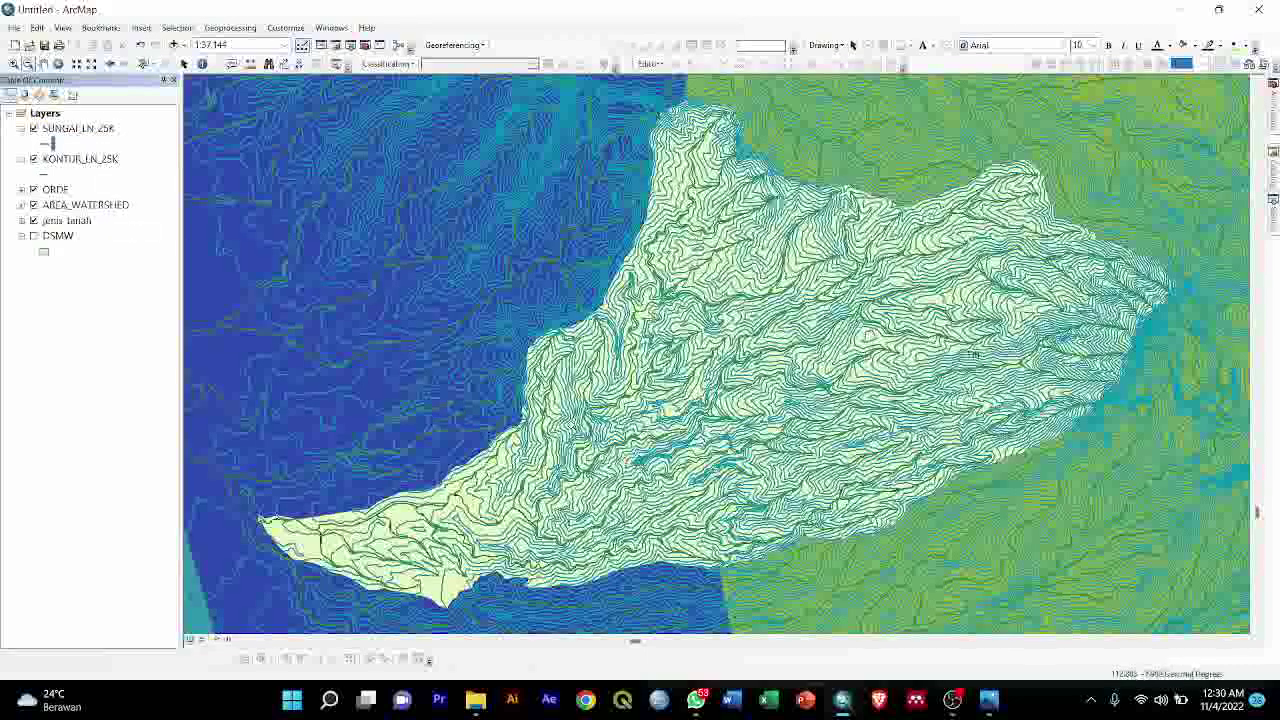
{"action": "scroll", "coordinate": [573, 427], "scroll_direction": "up", "scroll_amount": 1}
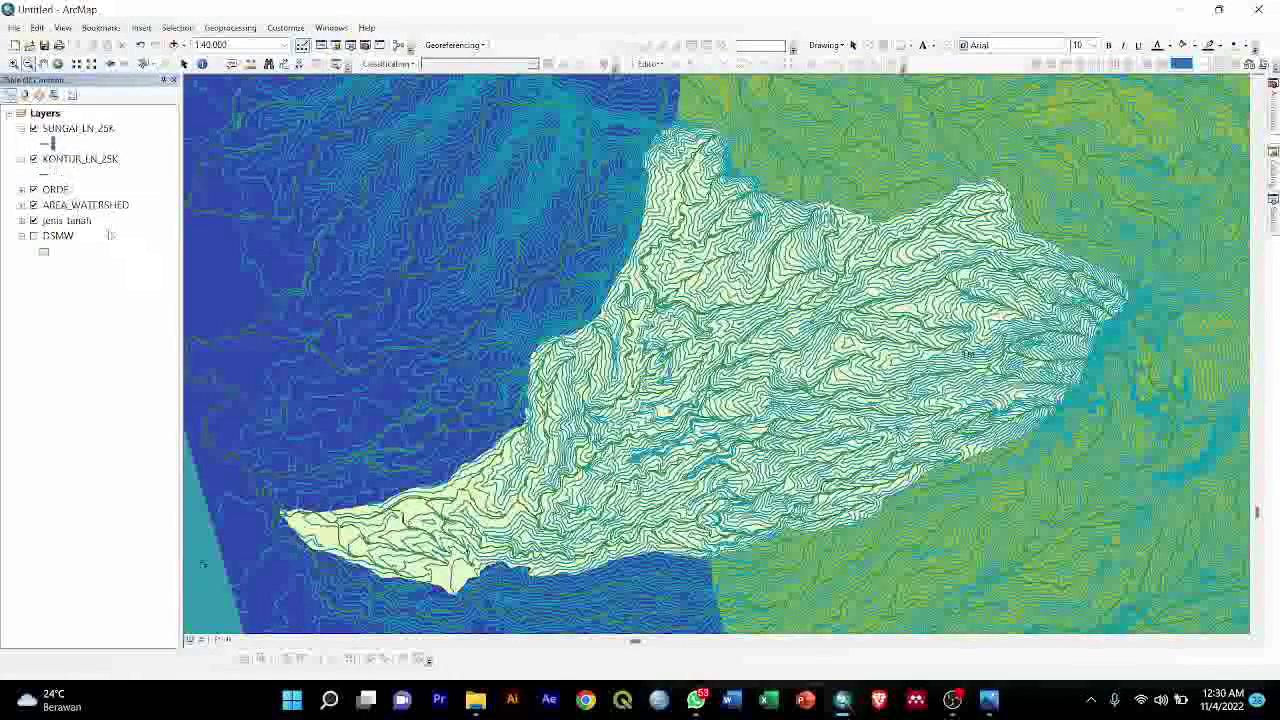
{"action": "left_click", "coordinate": [34, 159]}
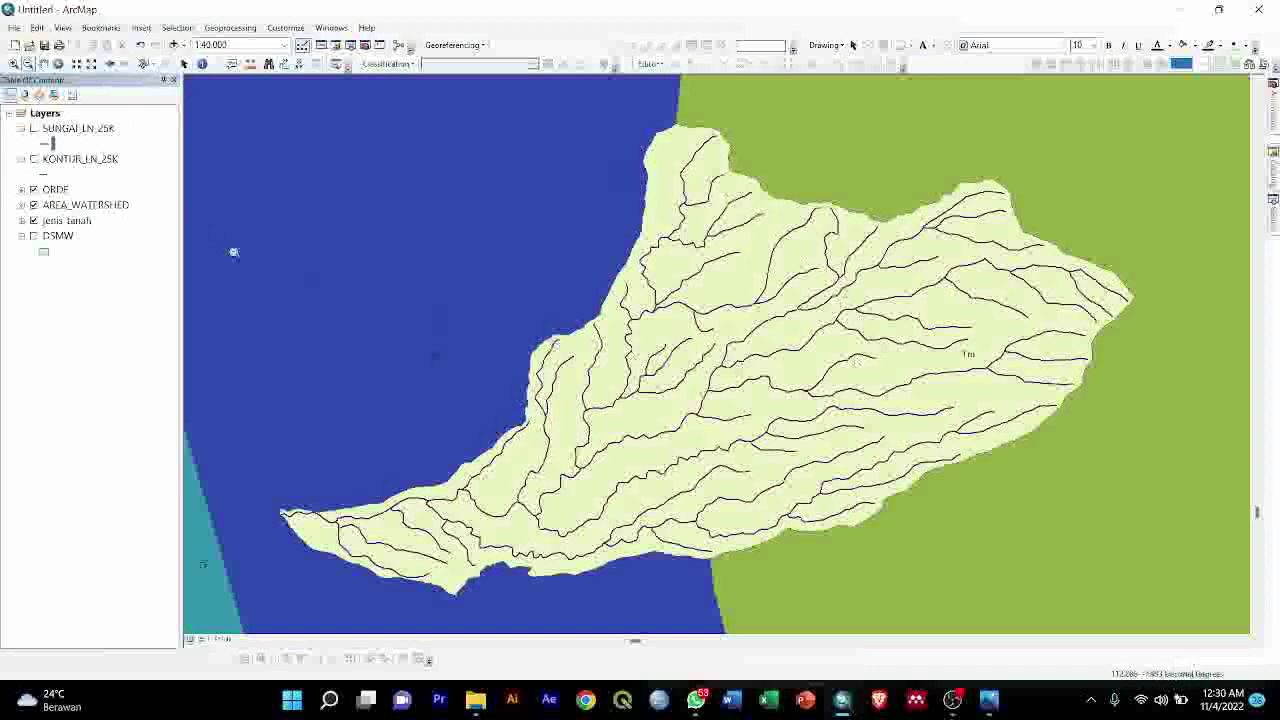
Try to clip jenis_tanah to AREA_WATERSHED, with the output saved as DELENIASI JENIS TANAH in DELENIASI DAS.gdb
{"action": "left_click", "coordinate": [229, 27]}
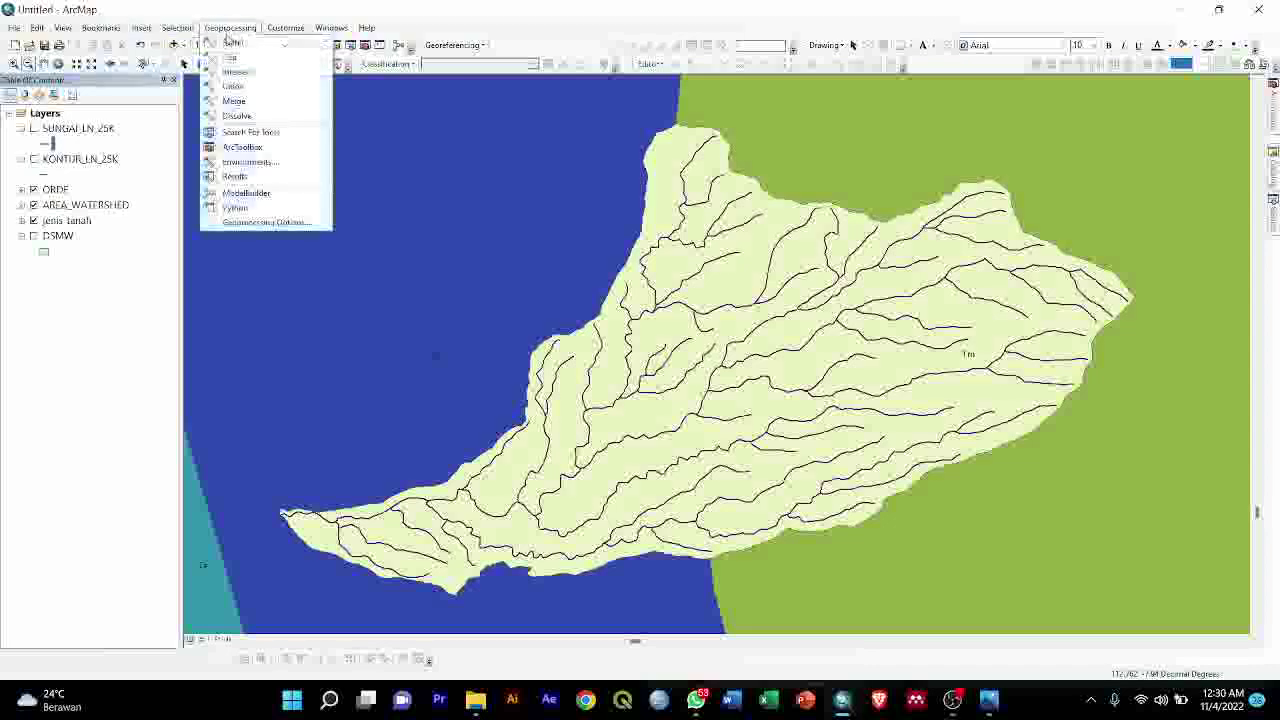
{"action": "left_click", "coordinate": [233, 58]}
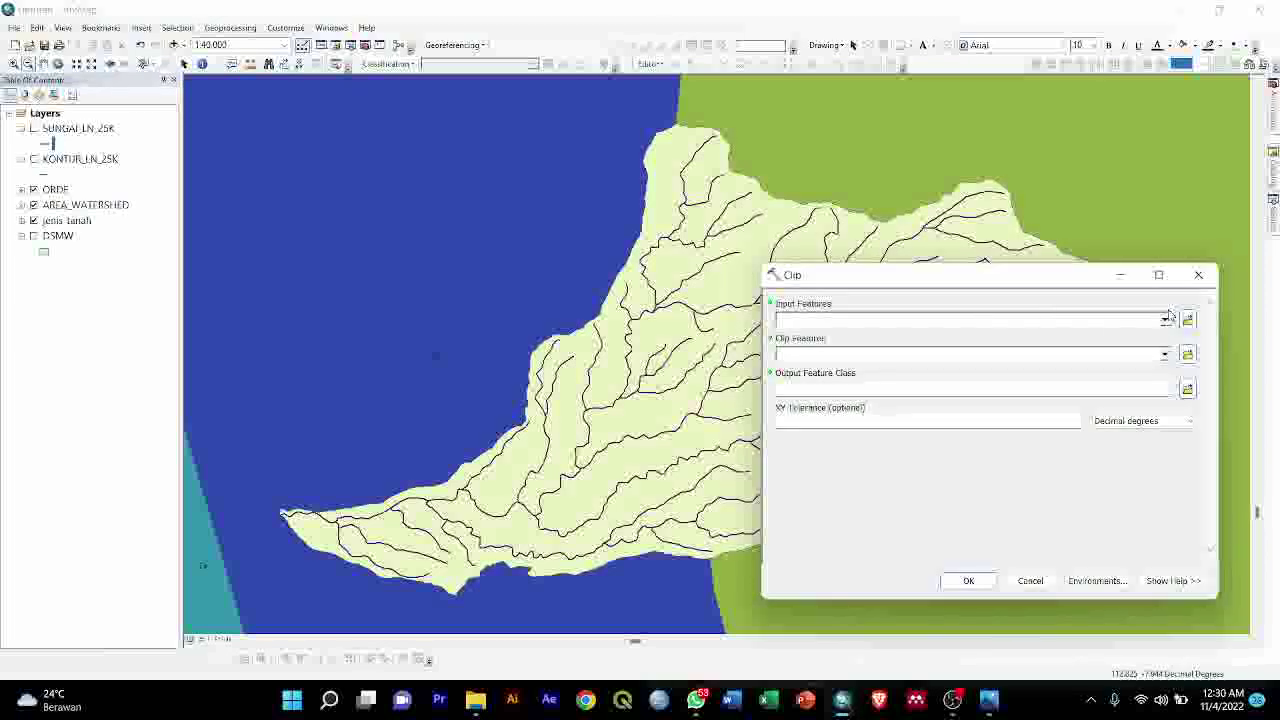
{"action": "left_click", "coordinate": [1166, 318]}
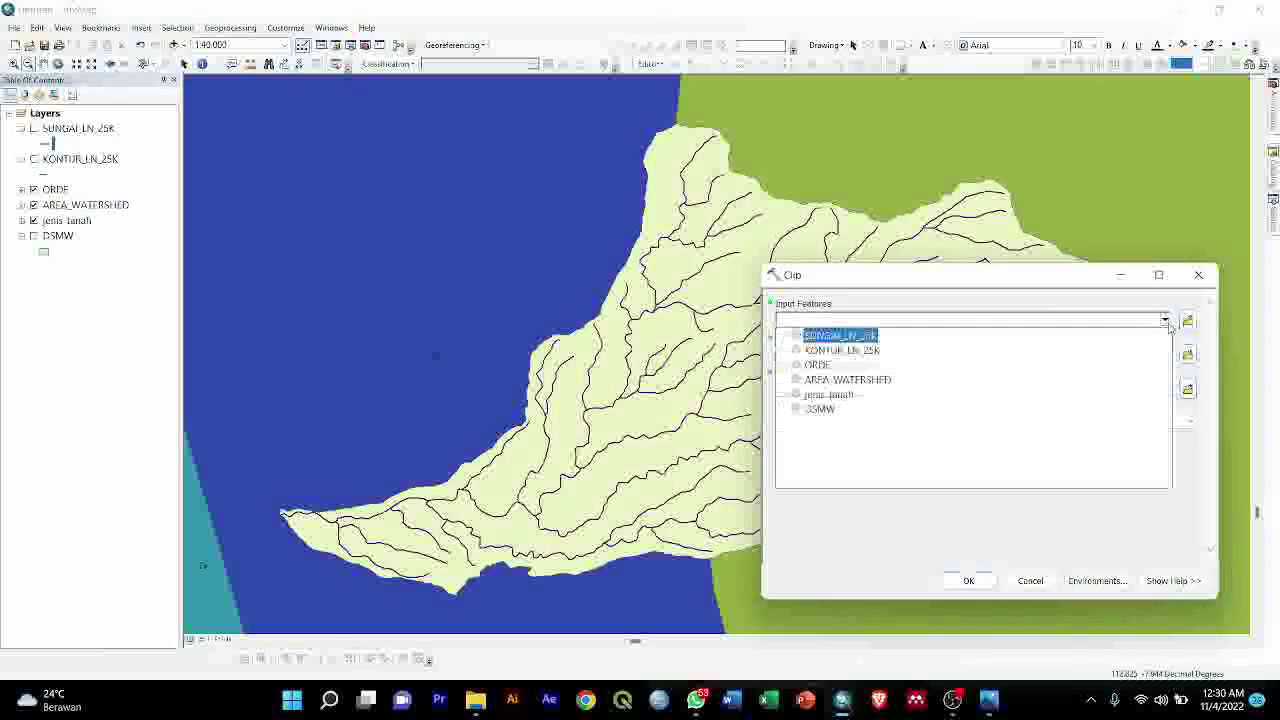
{"action": "left_click", "coordinate": [838, 394]}
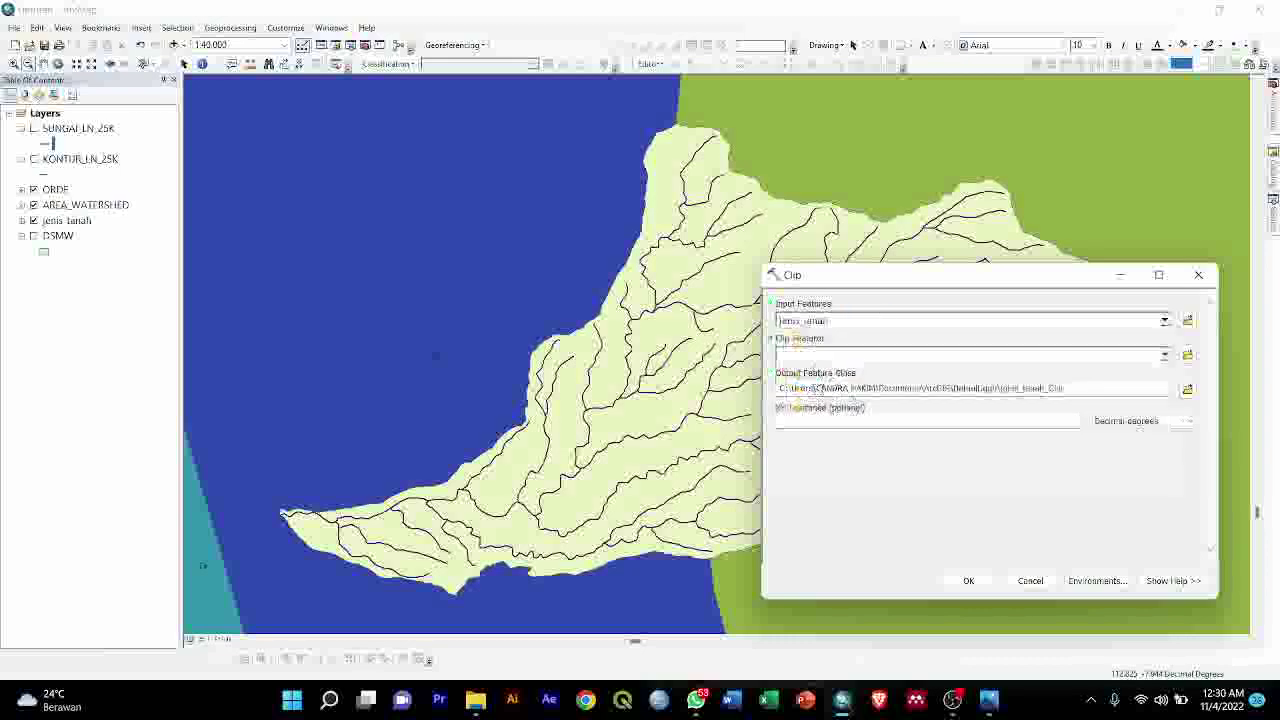
{"action": "left_click", "coordinate": [1164, 356]}
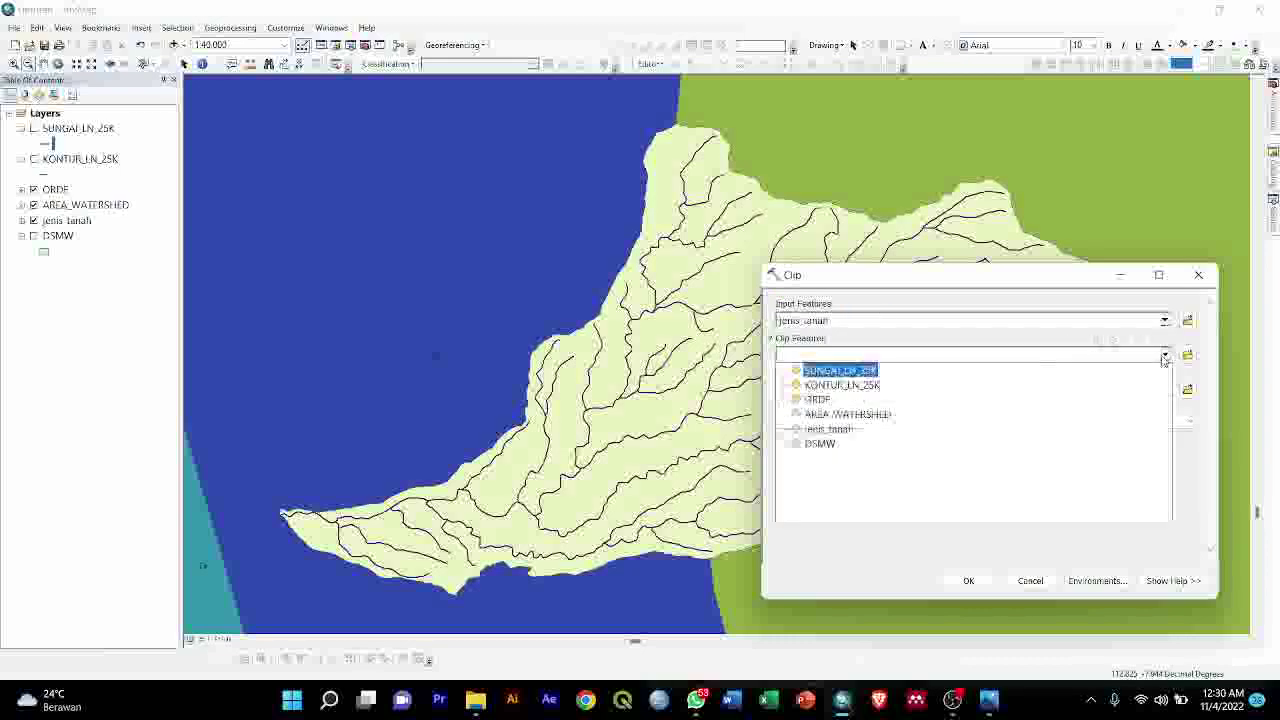
{"action": "left_click", "coordinate": [838, 418]}
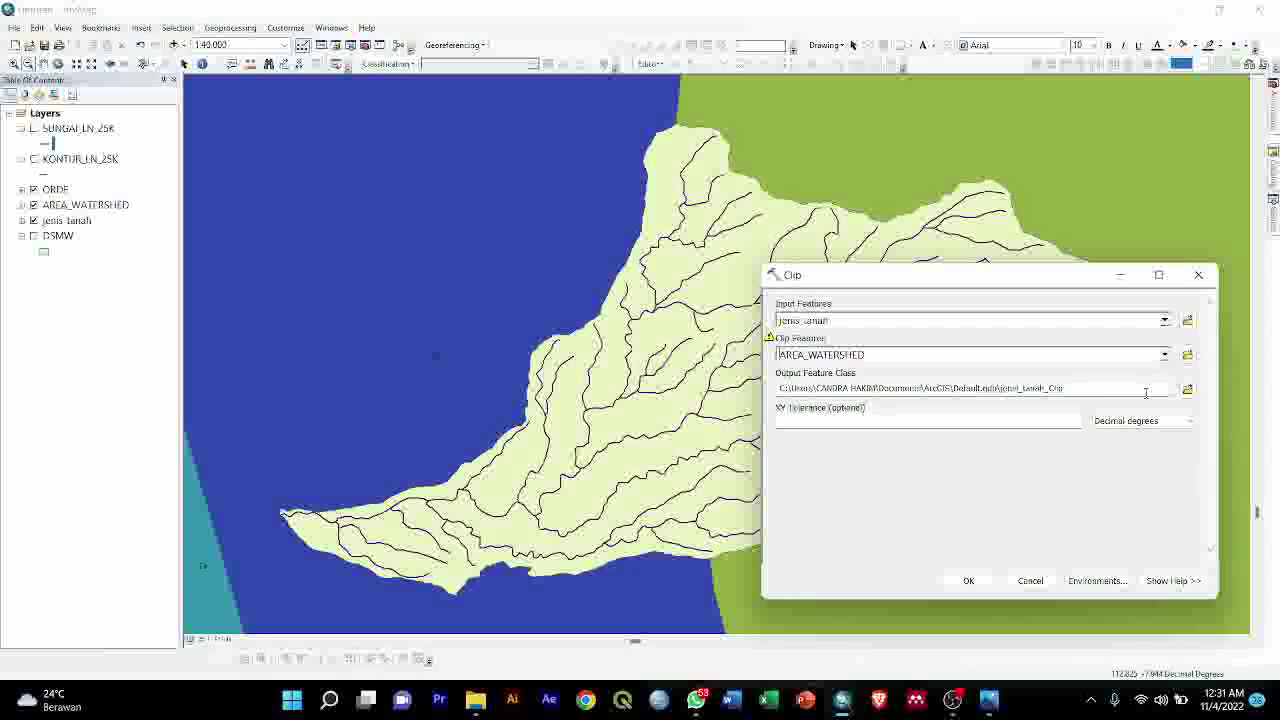
{"action": "left_click", "coordinate": [1185, 389]}
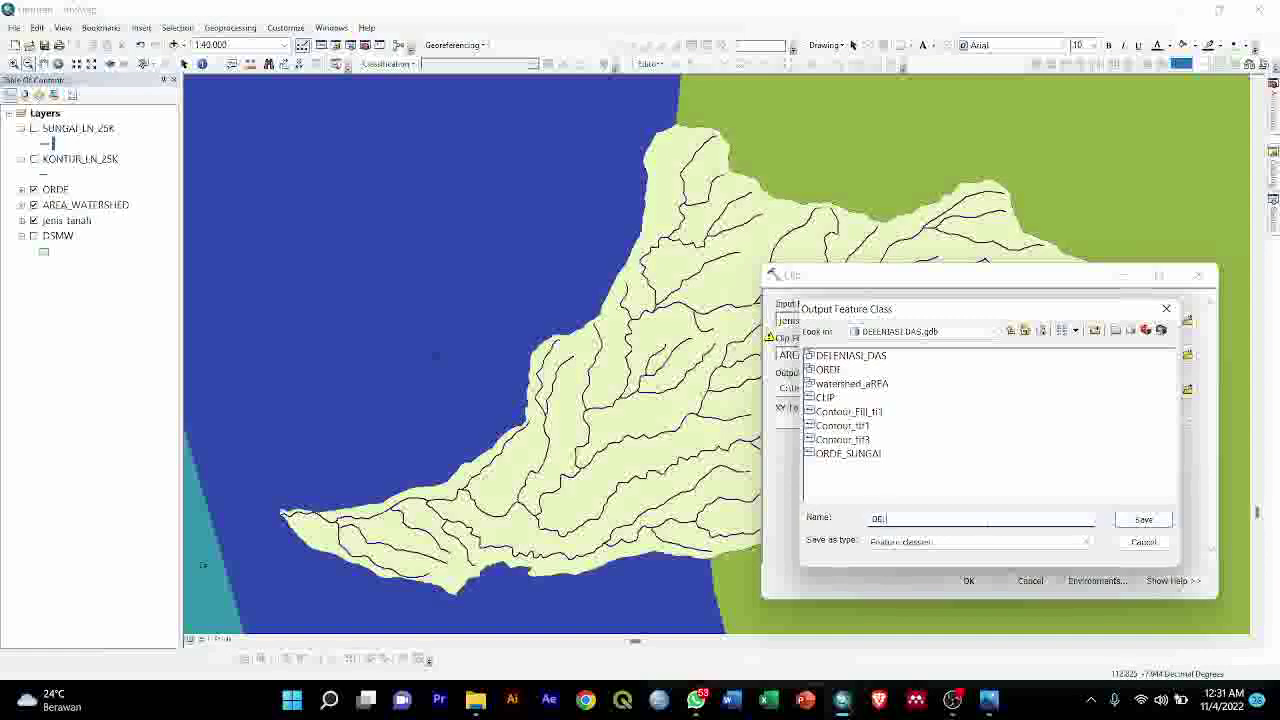
{"action": "type", "text": "SI JENIS TANAH"}
{"action": "key", "text": "Return"}
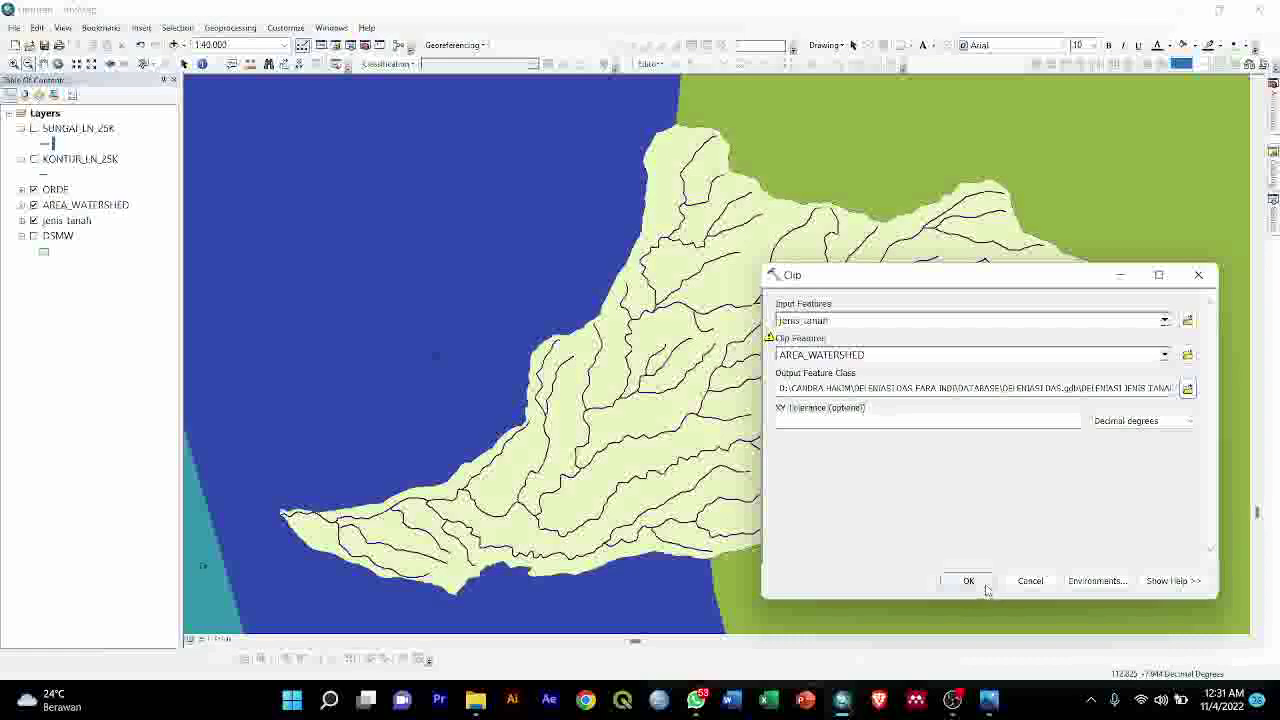
{"action": "left_click", "coordinate": [967, 580]}
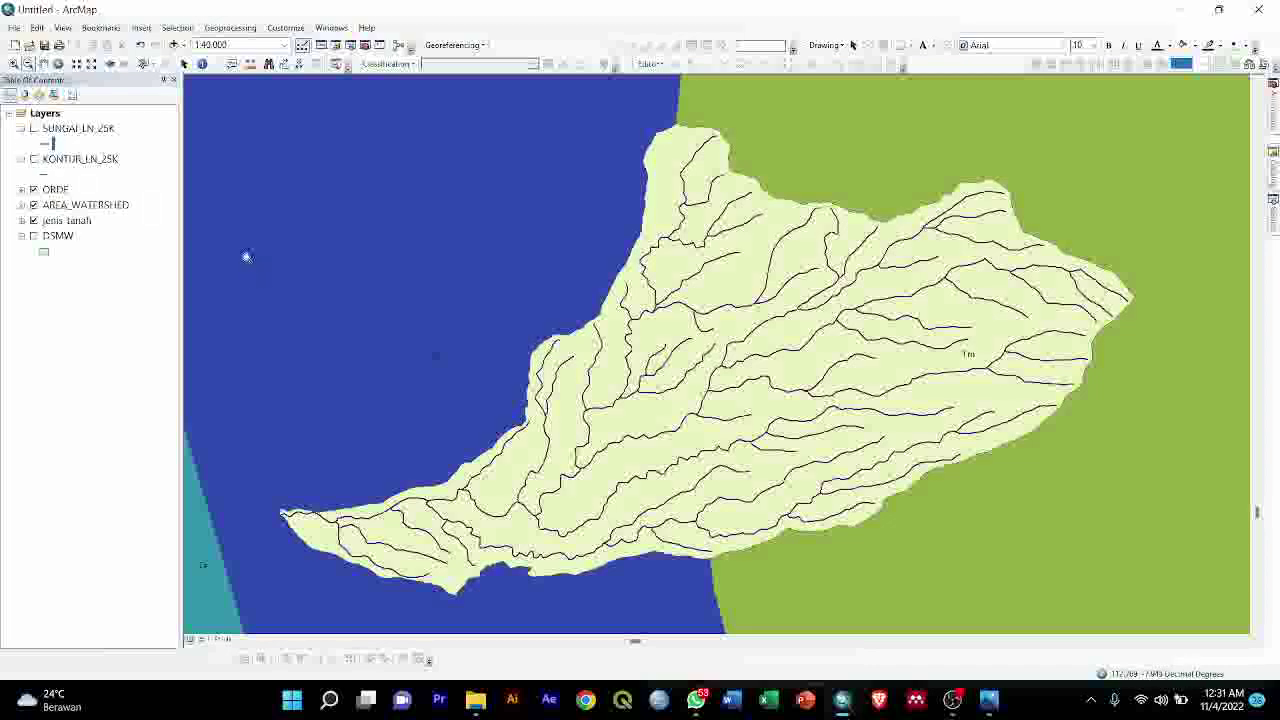
Collapse the legends of the KONTUR_LN_25K and SUNGAI_LN_25K layers and shift the map view slightly
{"action": "left_click", "coordinate": [21, 159]}
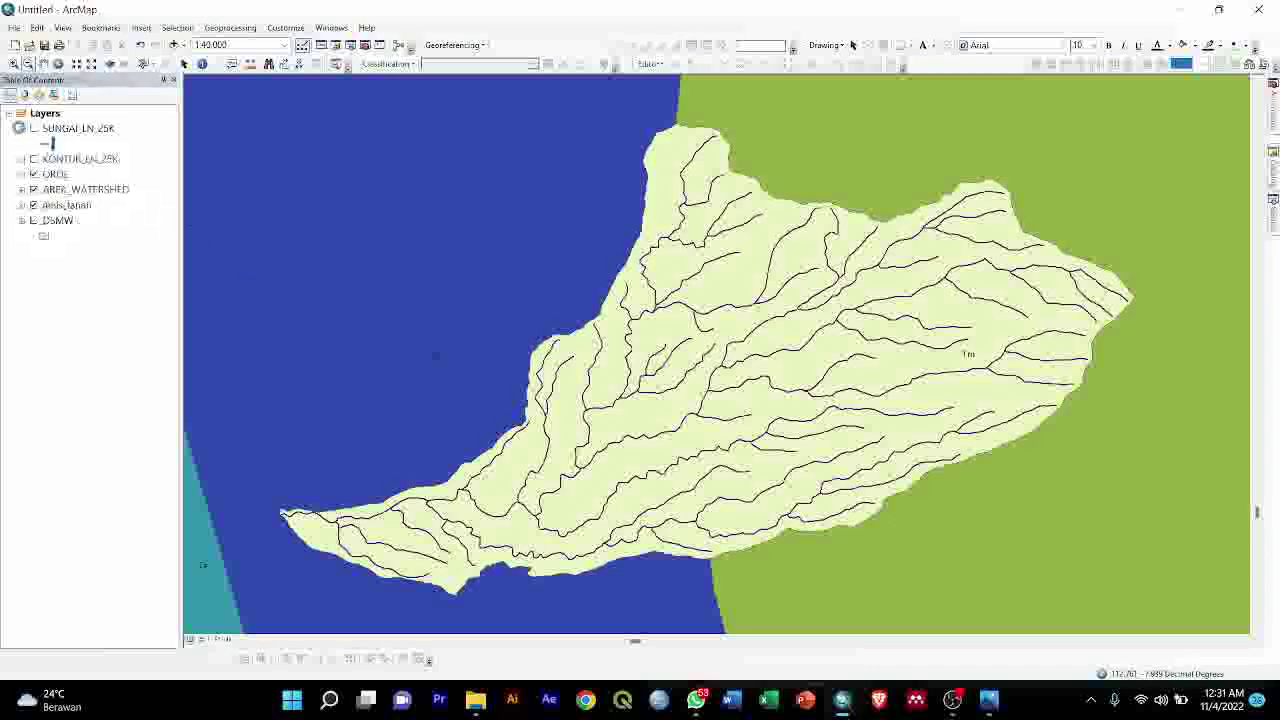
{"action": "left_click", "coordinate": [21, 129]}
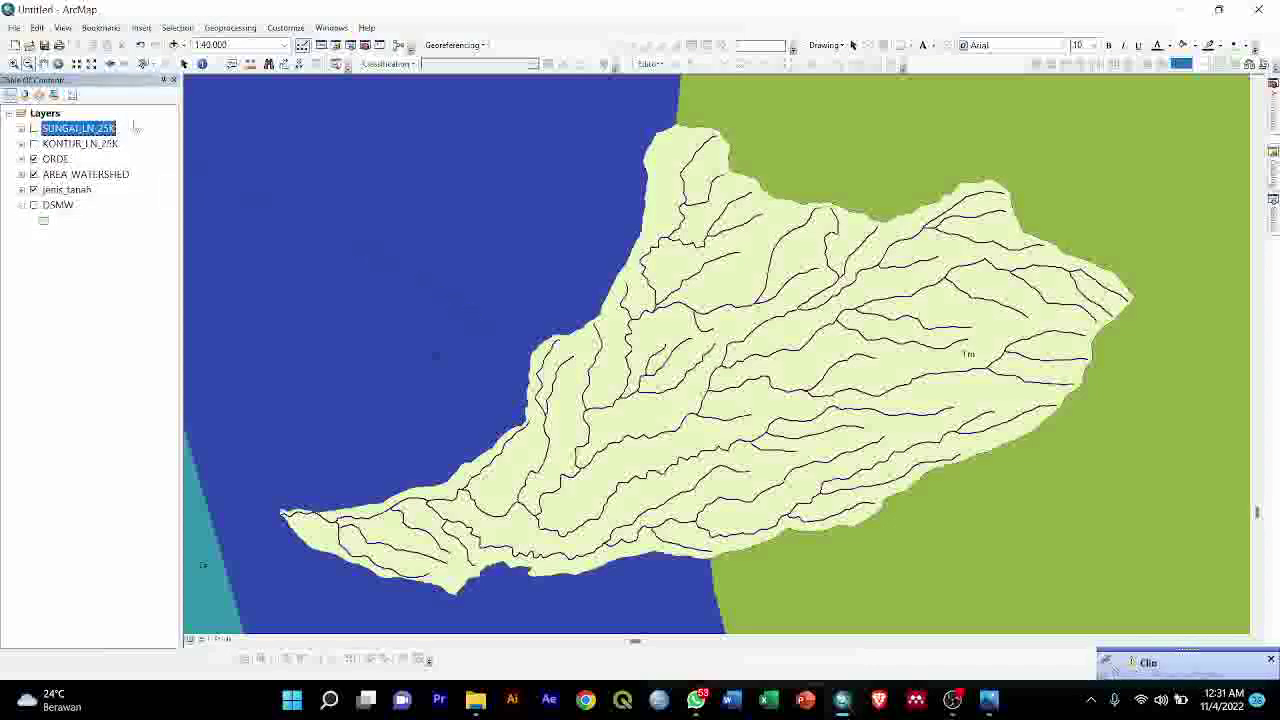
{"action": "left_click", "coordinate": [43, 63]}
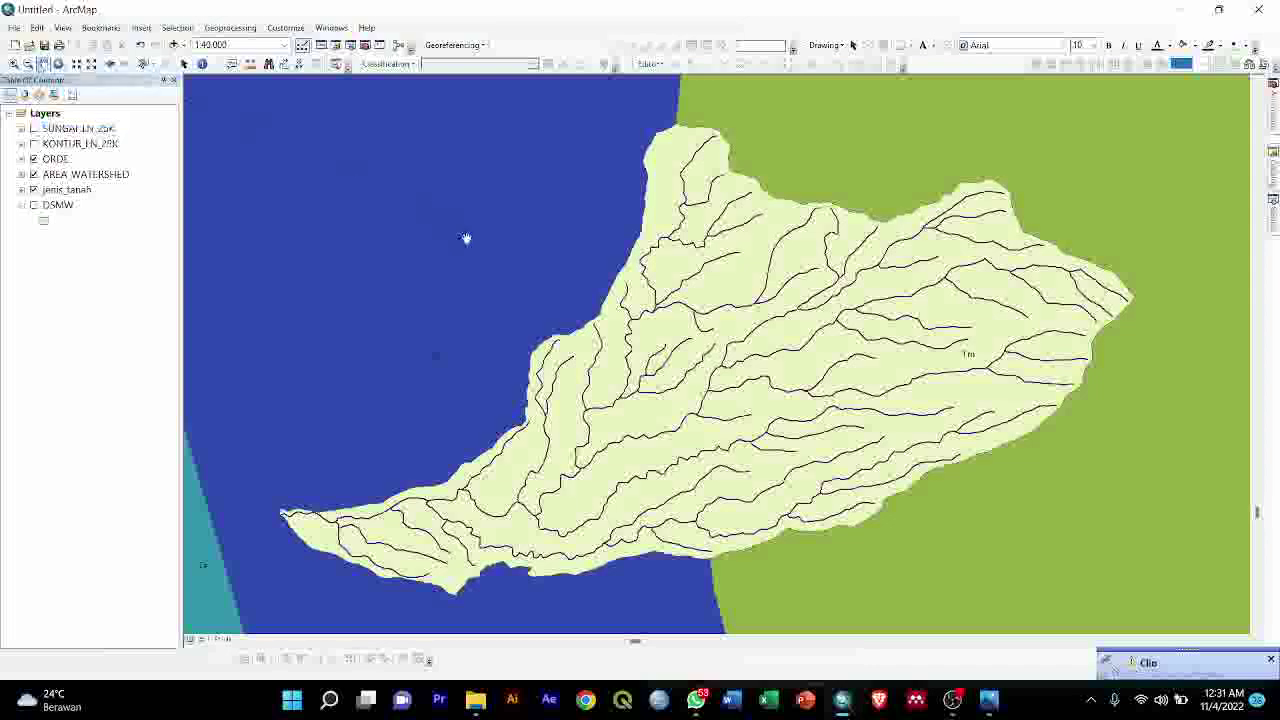
{"action": "mouse_move", "coordinate": [466, 238]}
{"action": "left_mouse_down"}
{"action": "mouse_move", "coordinate": [440, 217]}
{"action": "mouse_move", "coordinate": [489, 234]}
{"action": "left_mouse_up"}
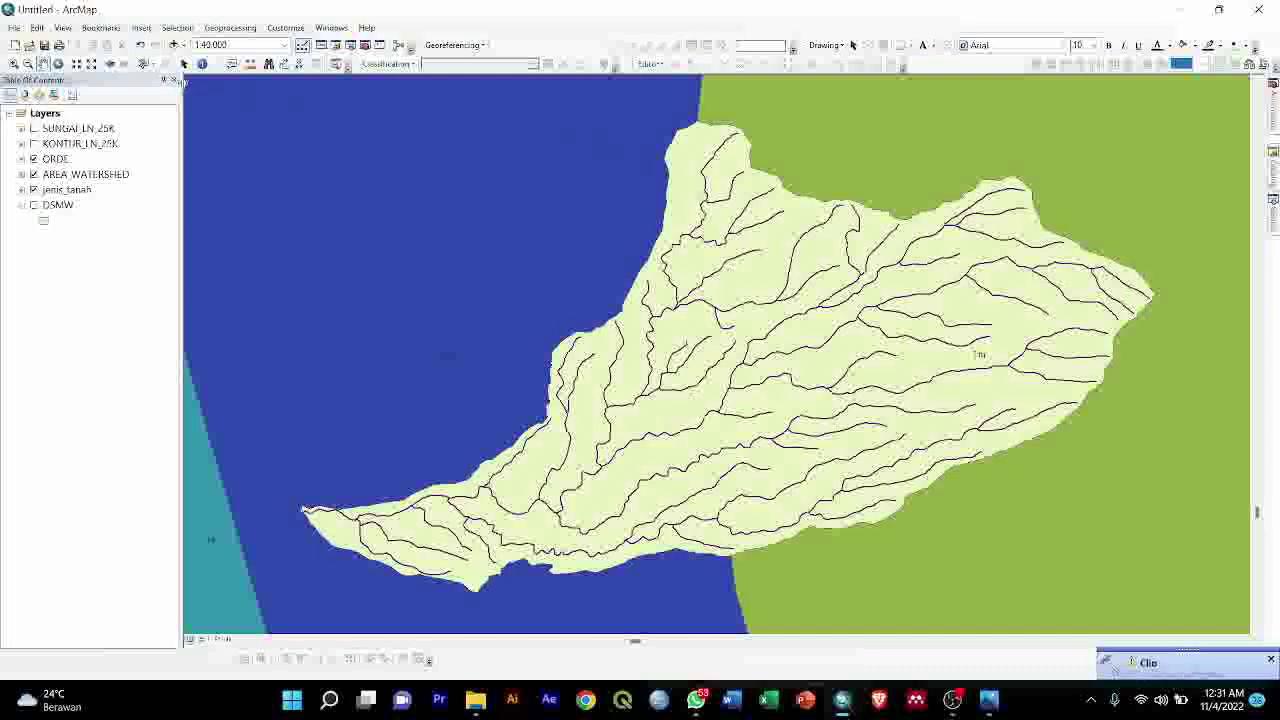
Start a new Clip operation with AREA_WATERSHED as the input features and jenis_tanah as the clip features
{"action": "left_click", "coordinate": [230, 27]}
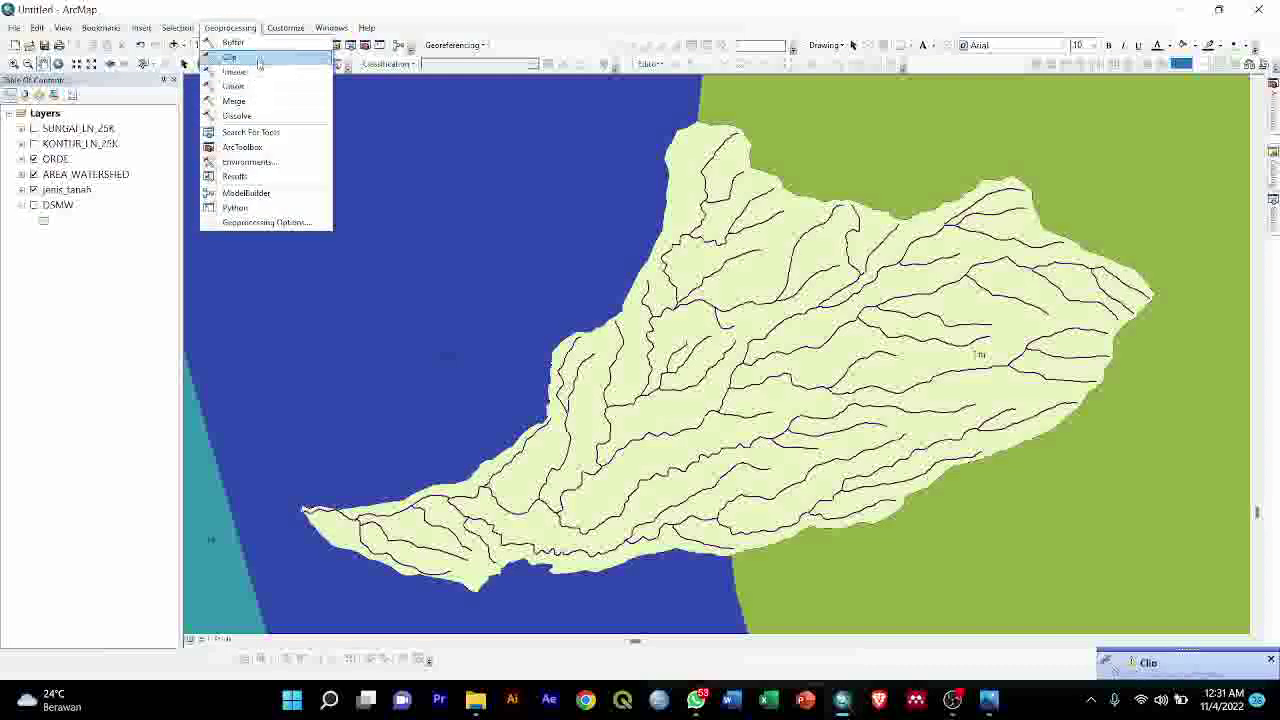
{"action": "left_click", "coordinate": [258, 60]}
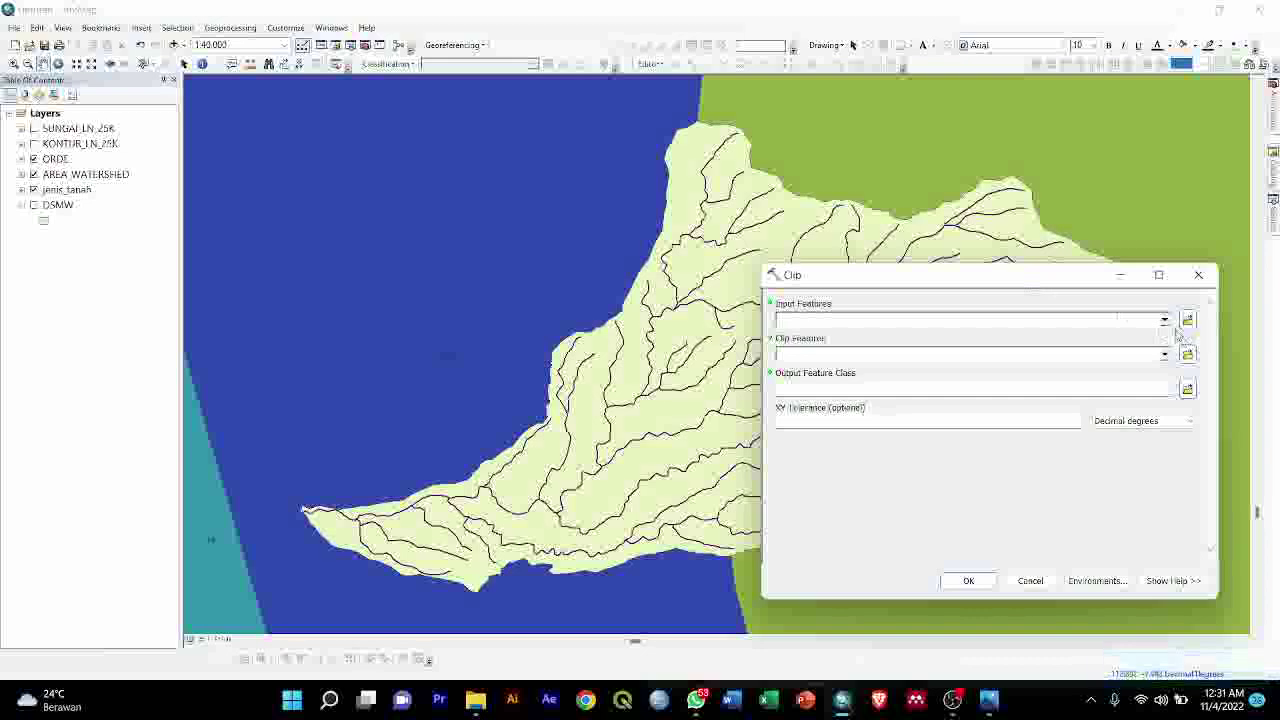
{"action": "left_click", "coordinate": [1165, 320]}
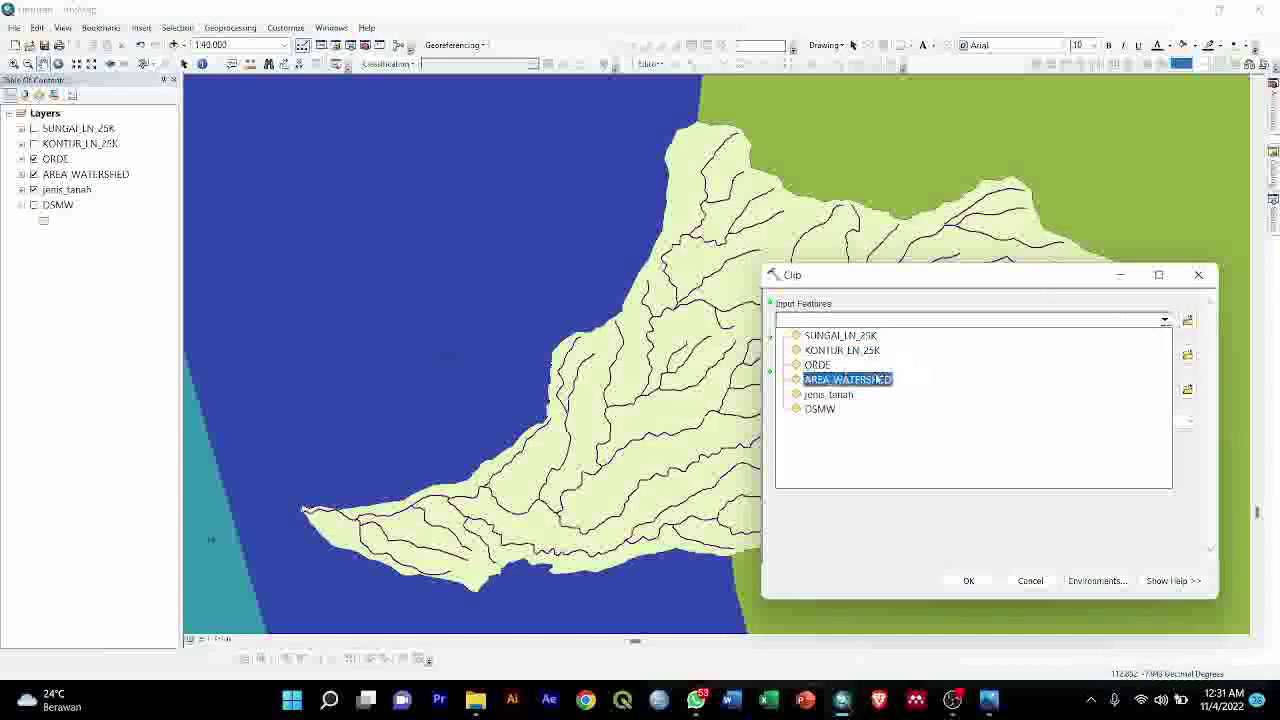
{"action": "left_click", "coordinate": [878, 378]}
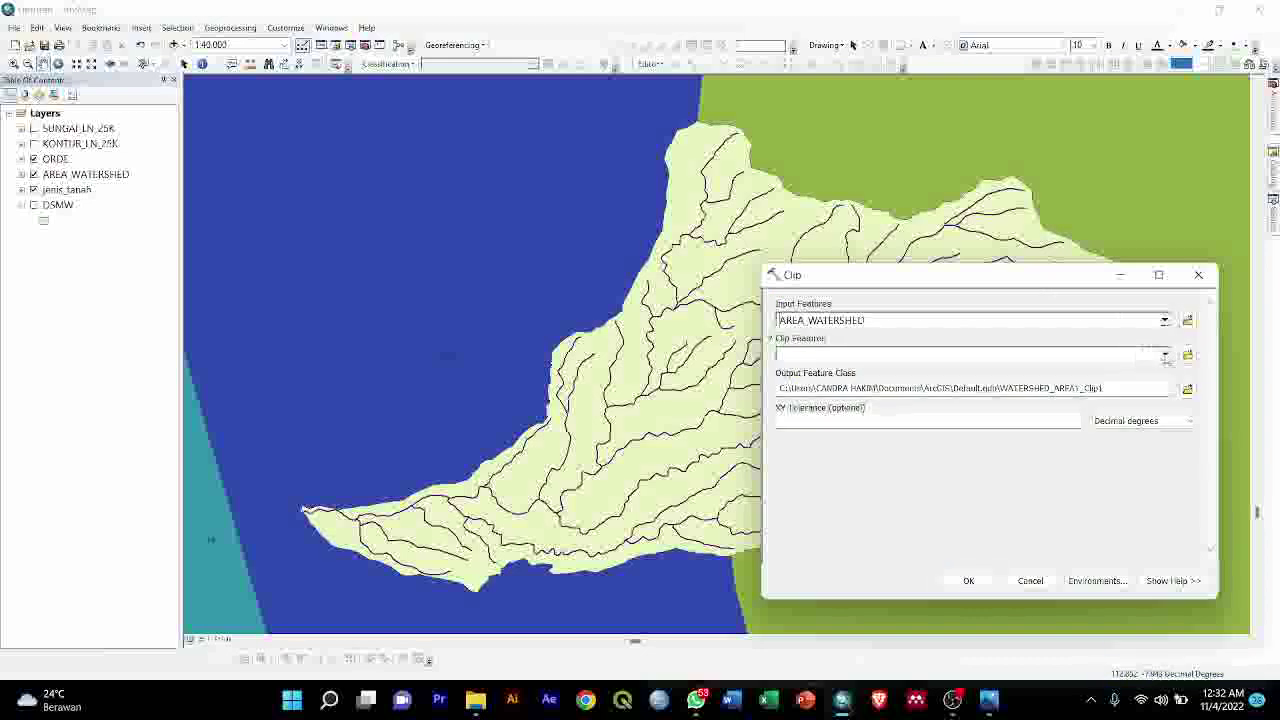
{"action": "left_click", "coordinate": [1165, 355]}
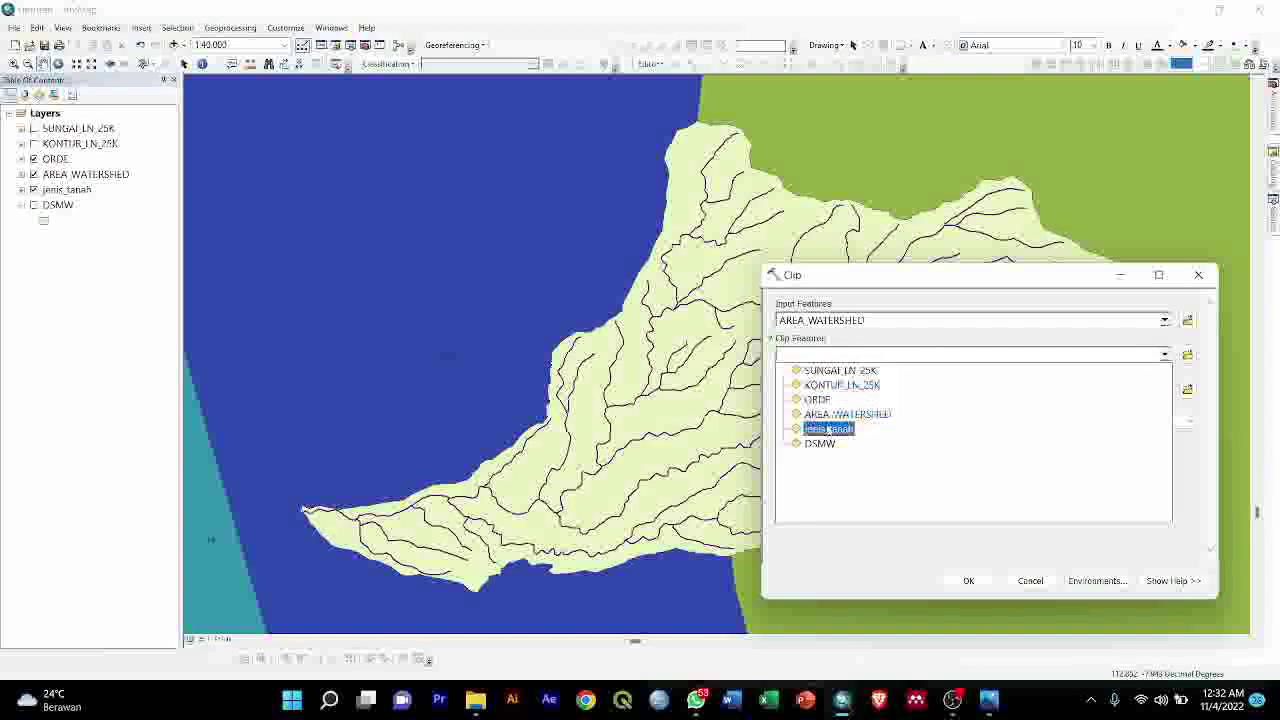
{"action": "left_click", "coordinate": [830, 430]}
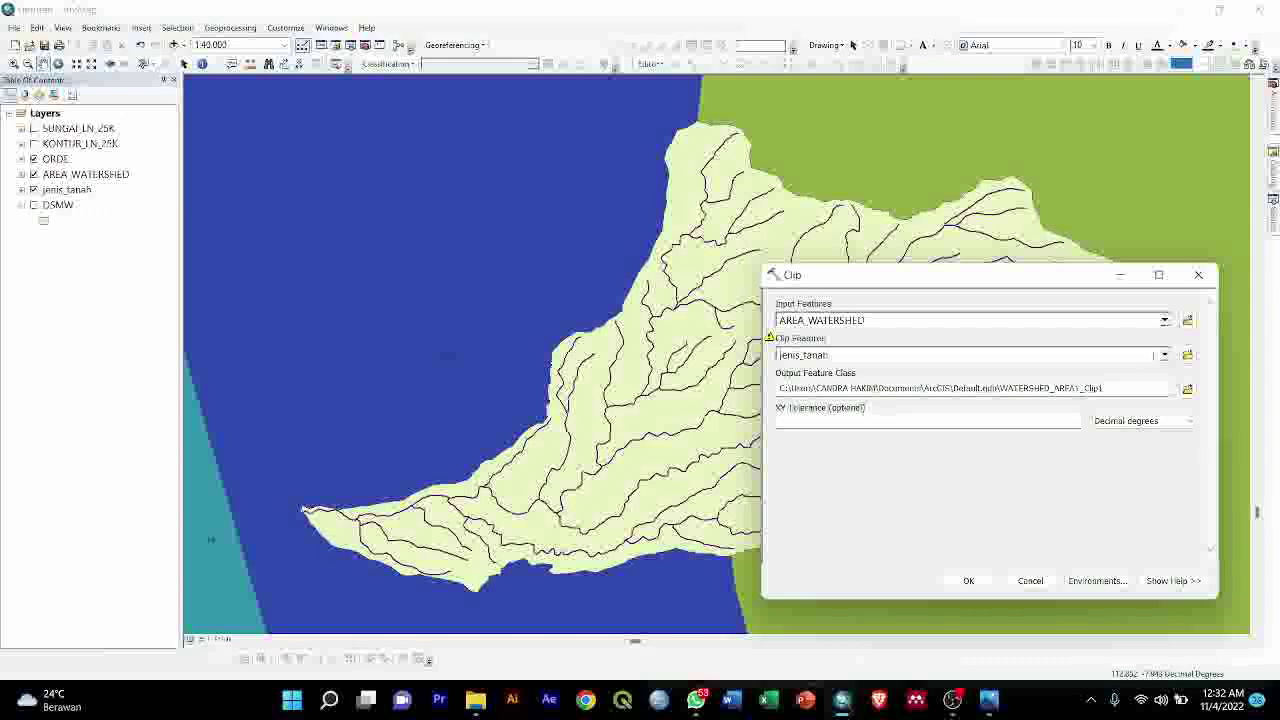
Run the clip with jenis_tanah as the input features and AREA_WATERSHED as the clip features, keeping the default output path
{"action": "left_click", "coordinate": [1164, 321]}
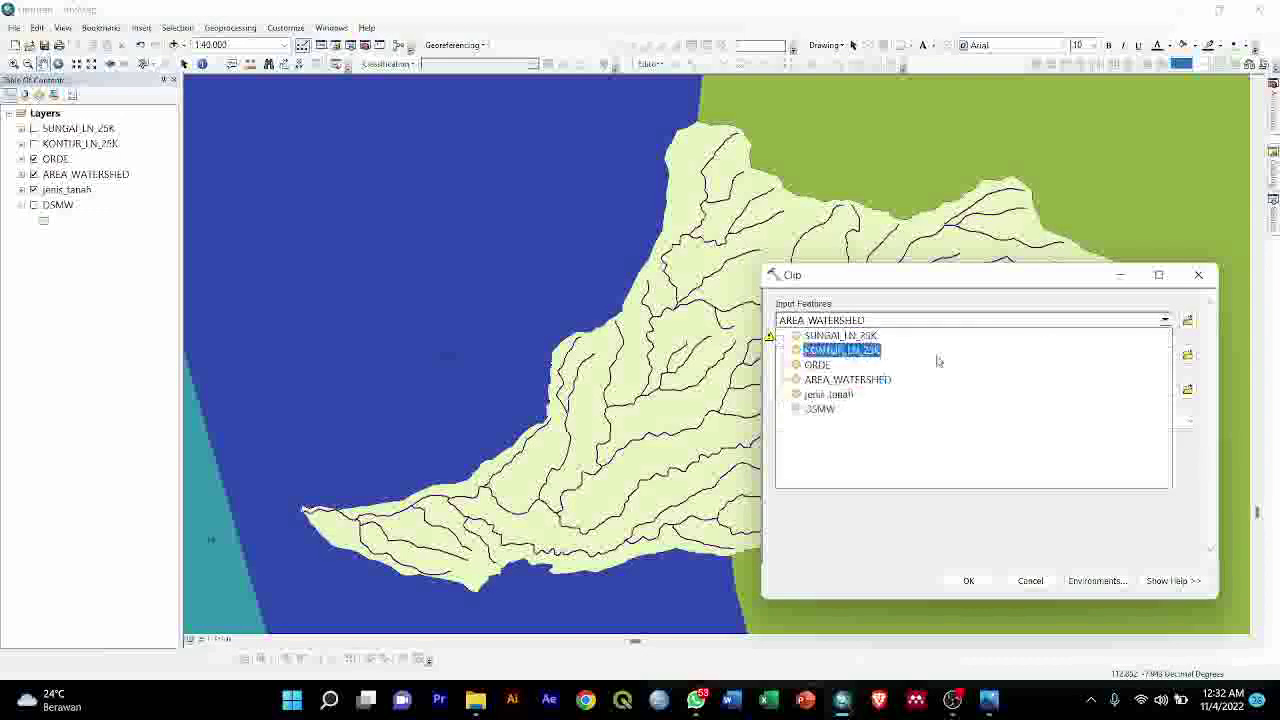
{"action": "left_click", "coordinate": [830, 395]}
{"action": "left_click", "coordinate": [1164, 356]}
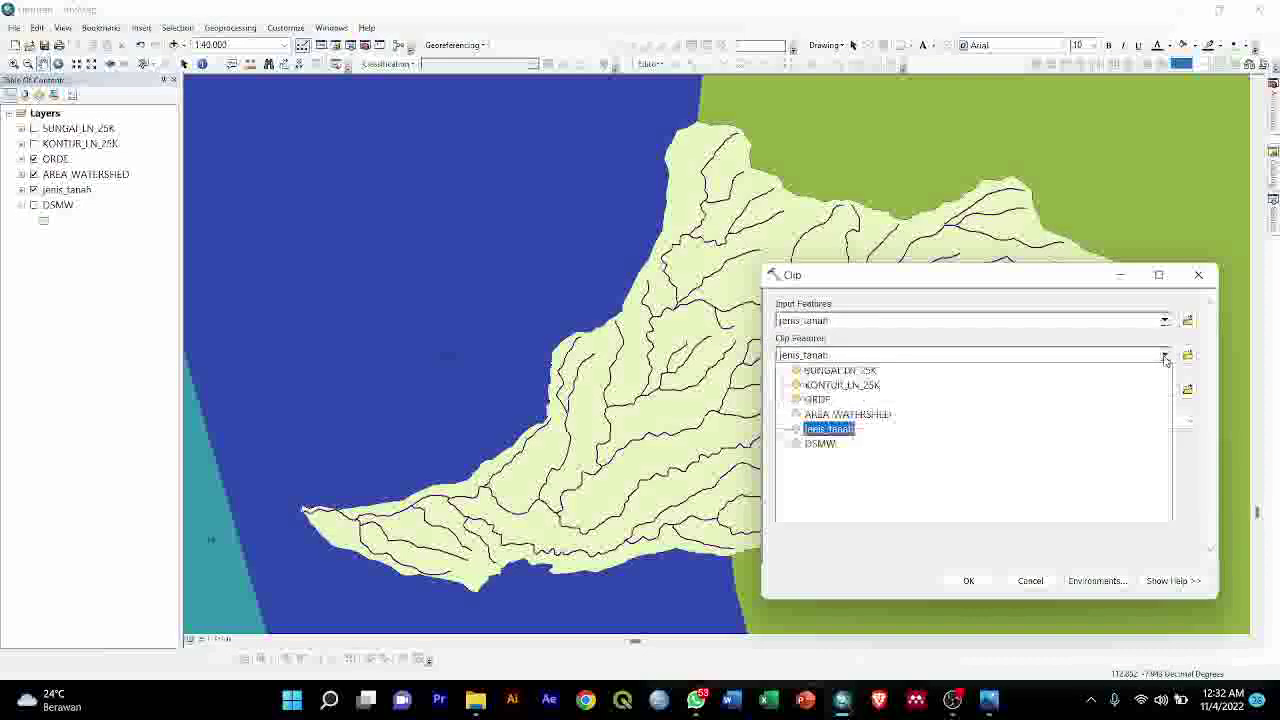
{"action": "left_click", "coordinate": [837, 414]}
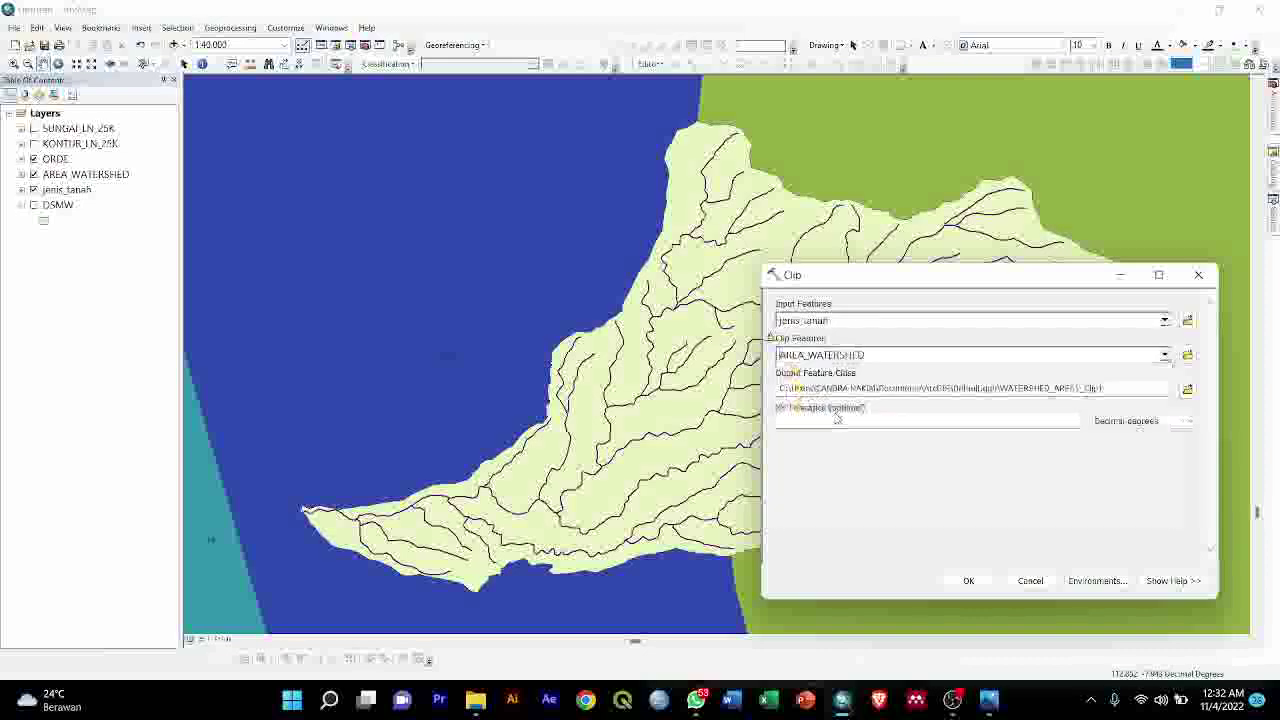
{"action": "left_click", "coordinate": [1097, 388]}
{"action": "left_click", "coordinate": [1079, 388]}
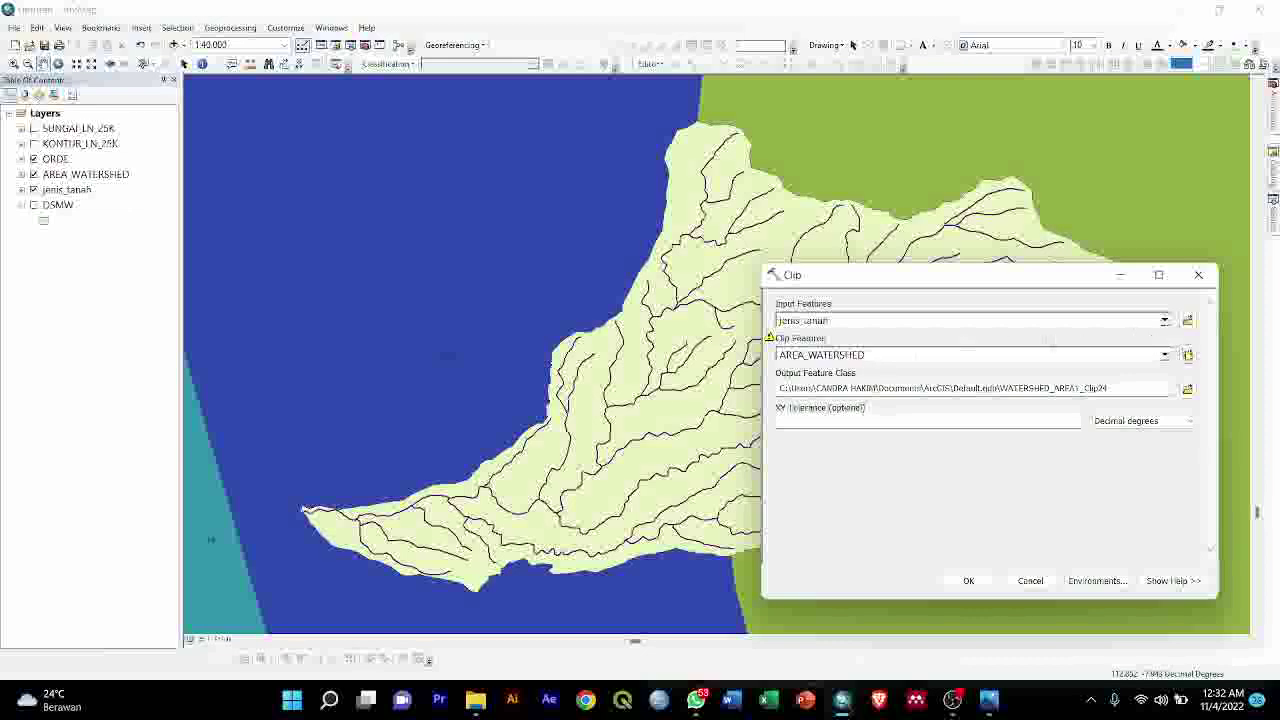
{"action": "left_click", "coordinate": [1187, 354]}
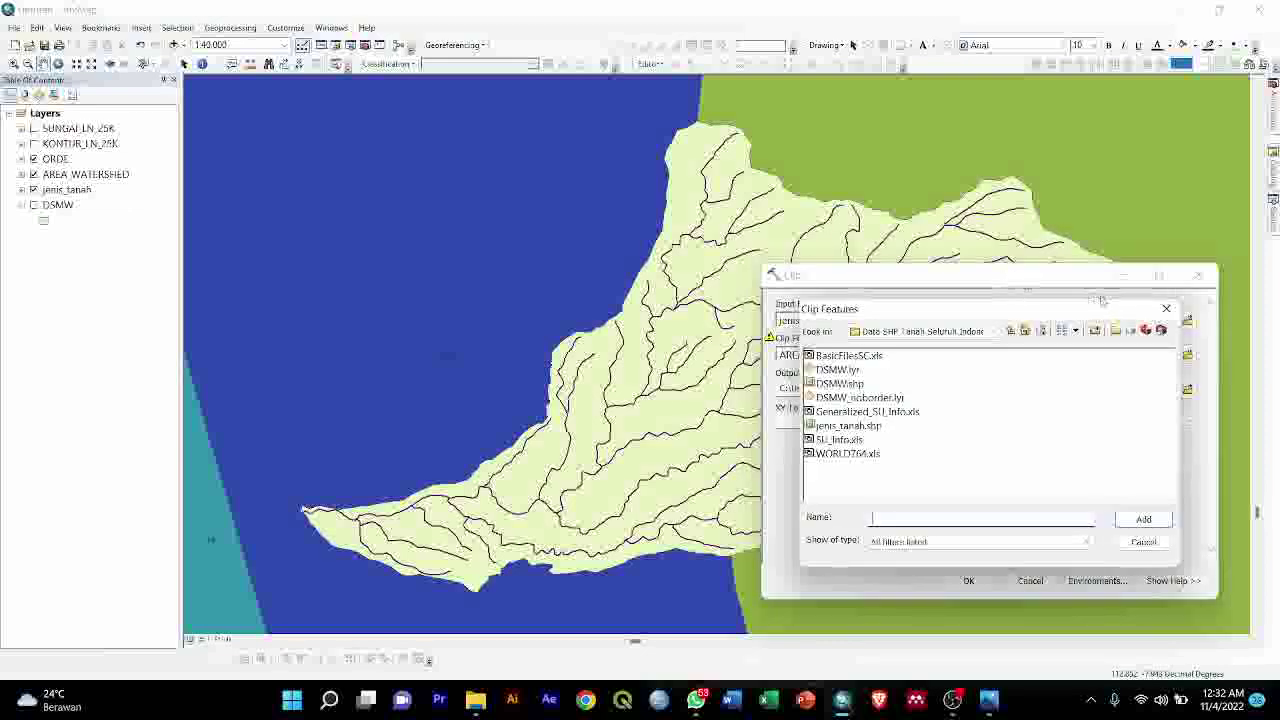
{"action": "left_click", "coordinate": [1164, 310]}
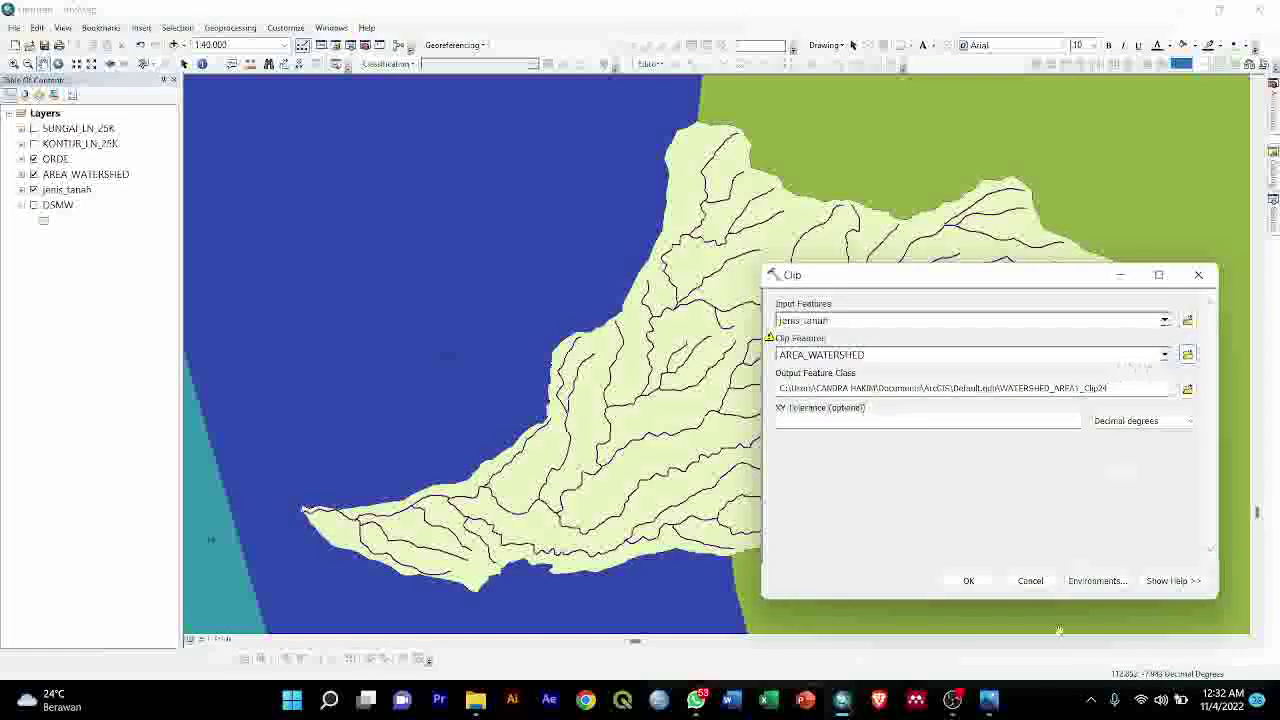
{"action": "left_click", "coordinate": [985, 586]}
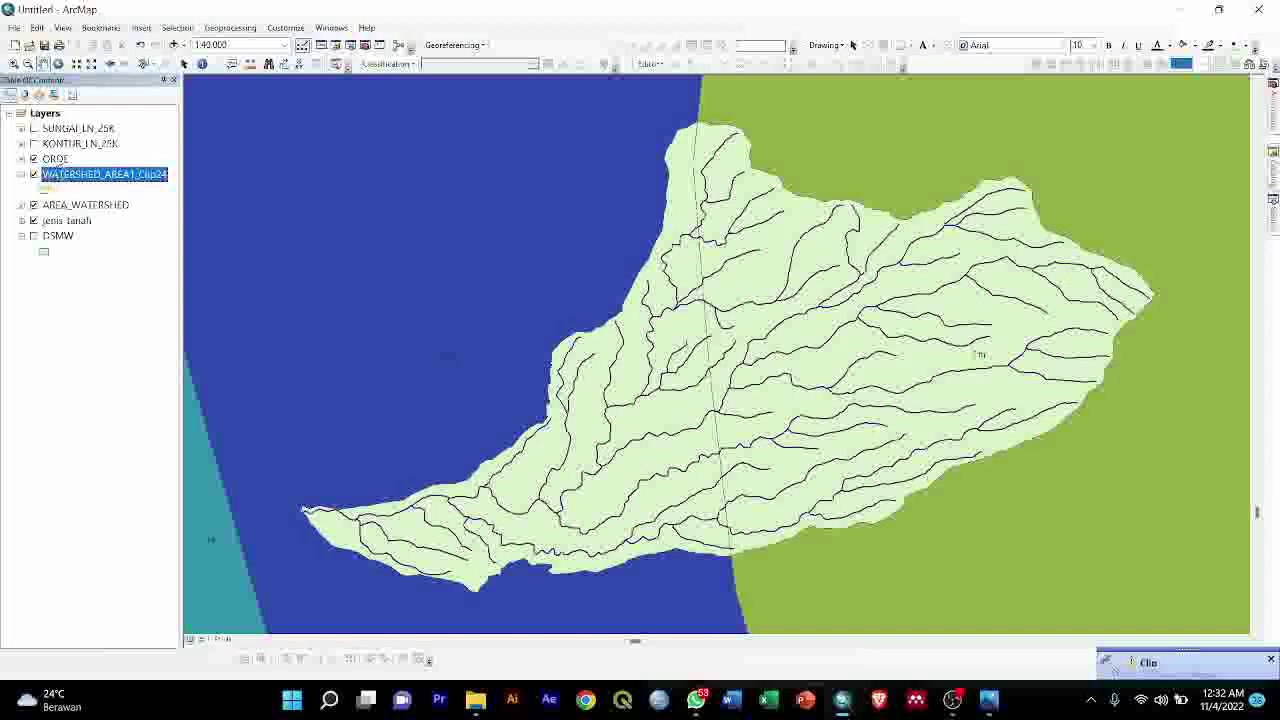
Move the clipped soil layer above all other layers and hide jenis_tanah, ORDE and AREA_WATERSHED so only the clip is displayed
{"action": "left_click_drag", "start_coordinate": [70, 175], "coordinate": [72, 126]}
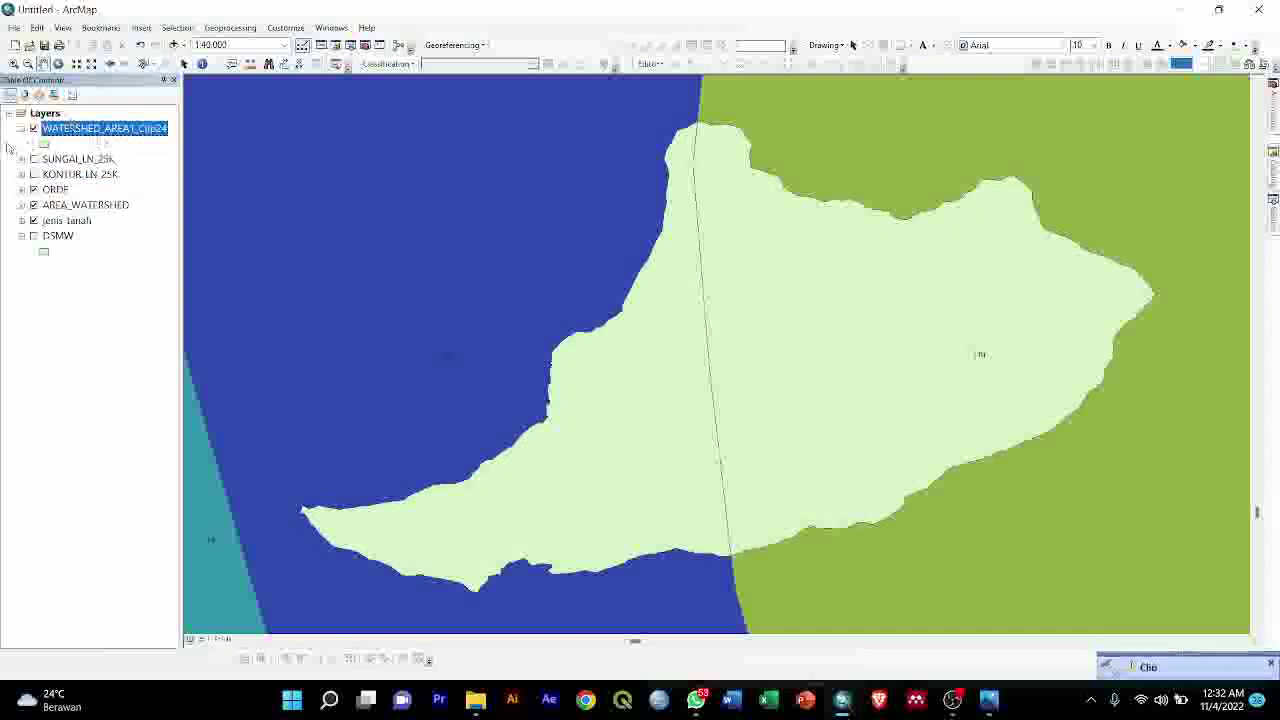
{"action": "left_click", "coordinate": [33, 220]}
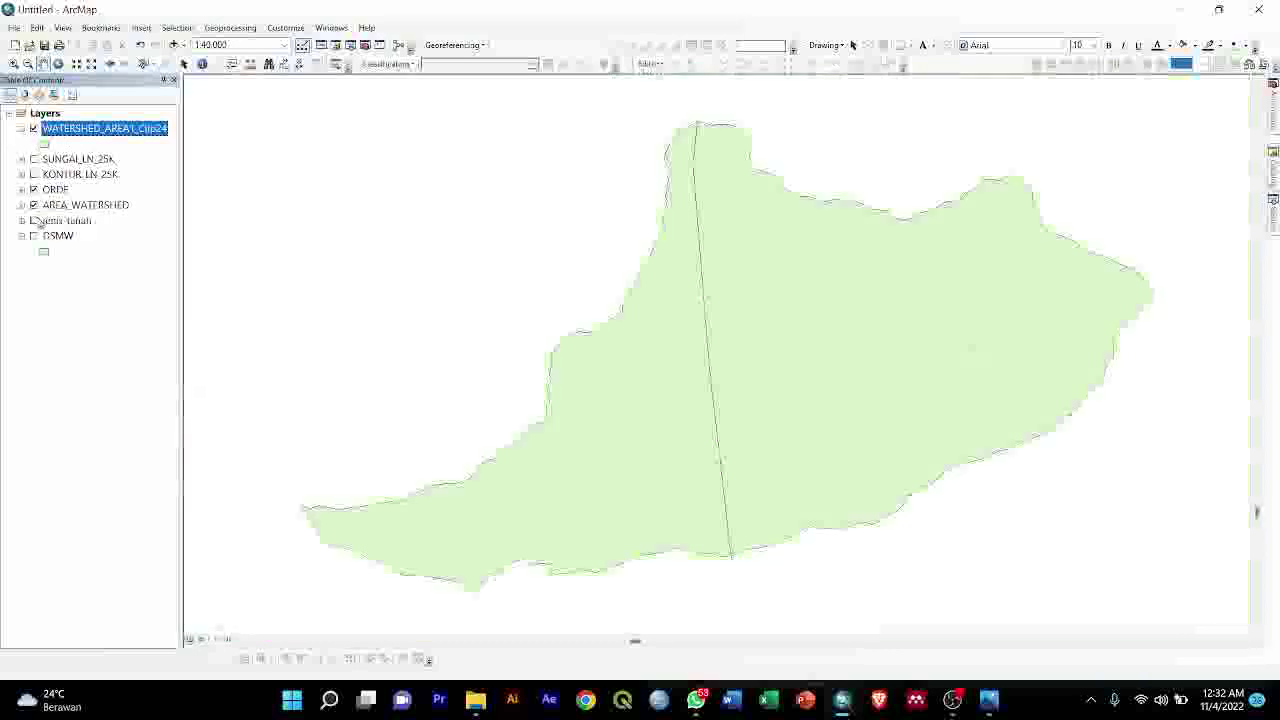
{"action": "left_click", "coordinate": [33, 129]}
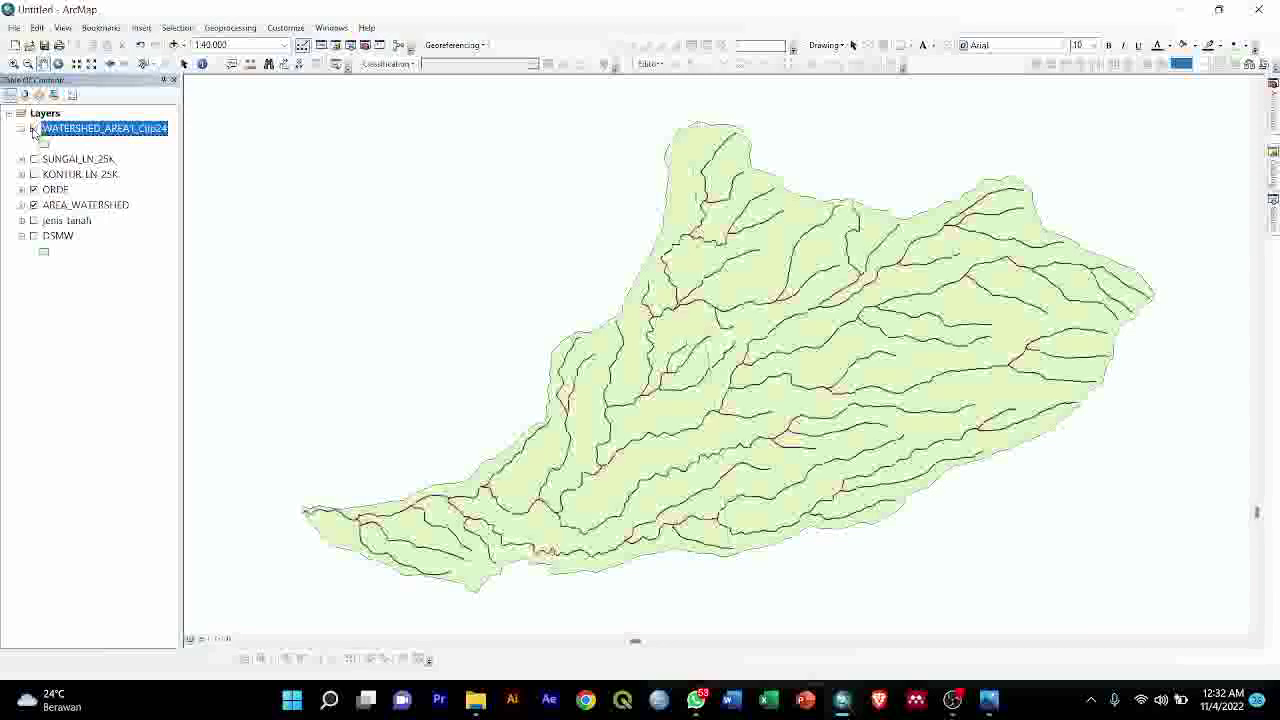
{"action": "left_click", "coordinate": [33, 189]}
{"action": "left_click", "coordinate": [33, 204]}
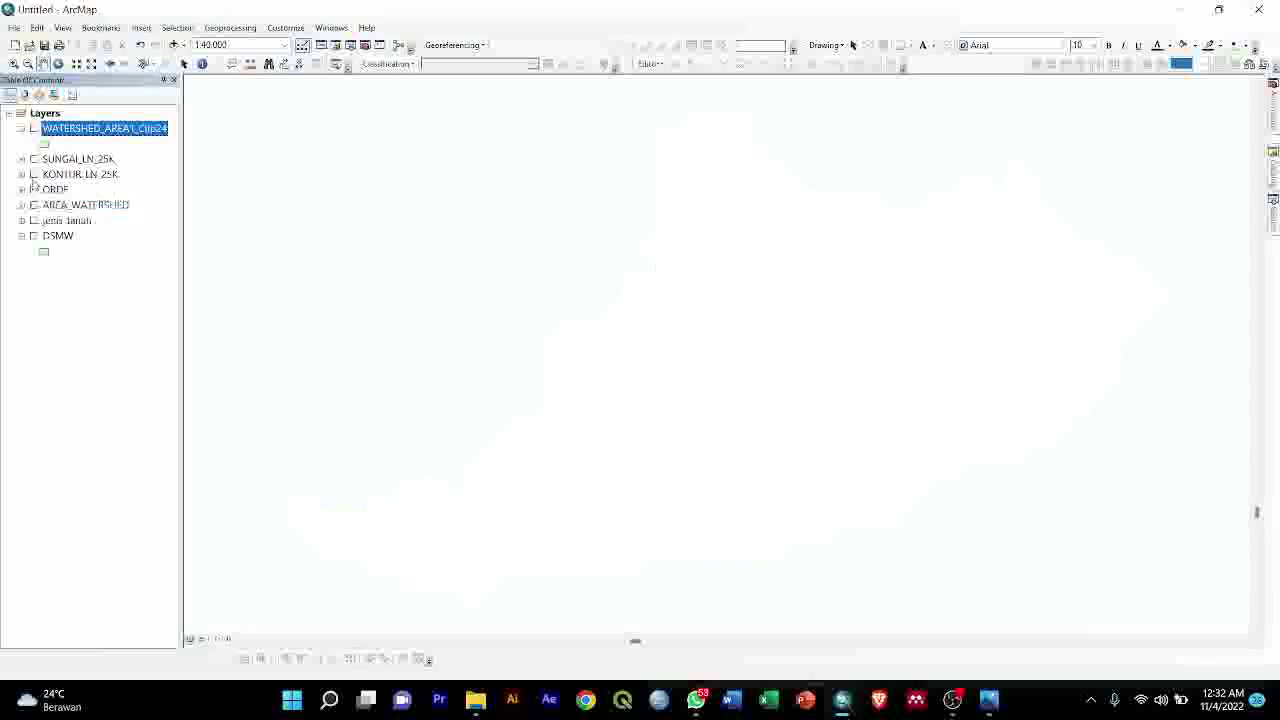
{"action": "left_click", "coordinate": [33, 129]}
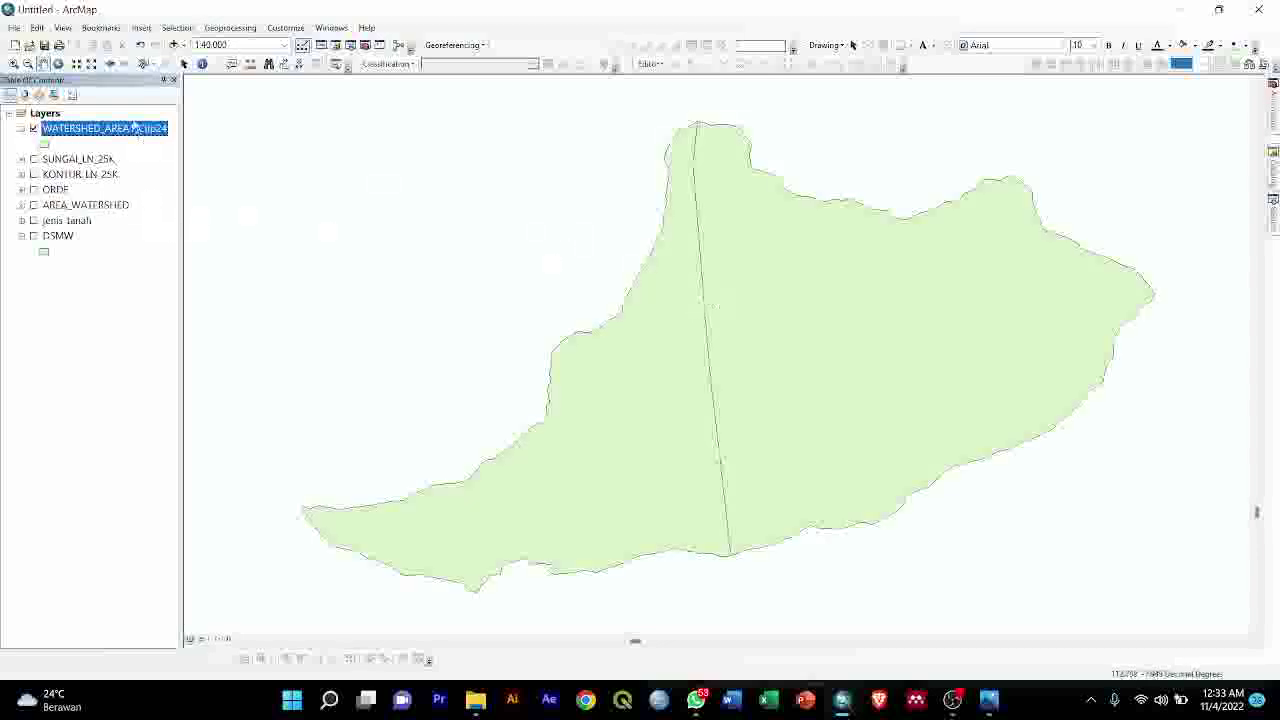
Check the clipped soil layer's attribute table for its soil fields, and close it
{"action": "right_click", "coordinate": [133, 129]}
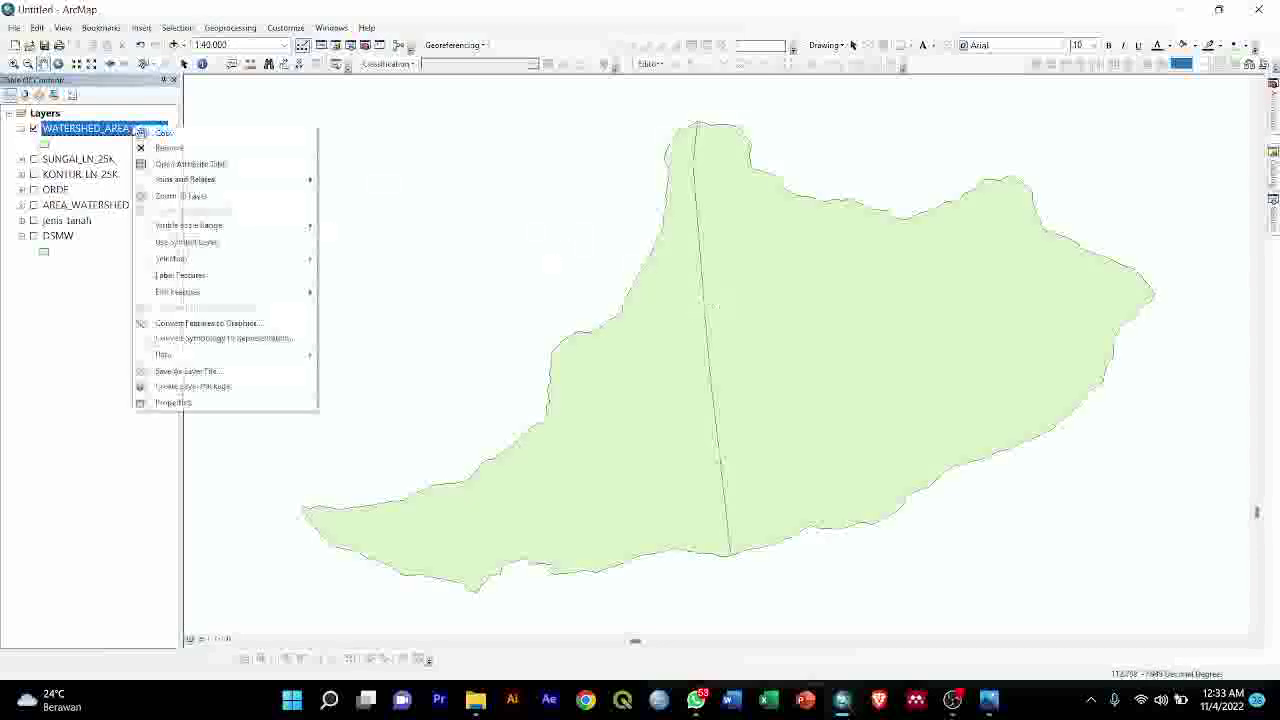
{"action": "left_click", "coordinate": [180, 164]}
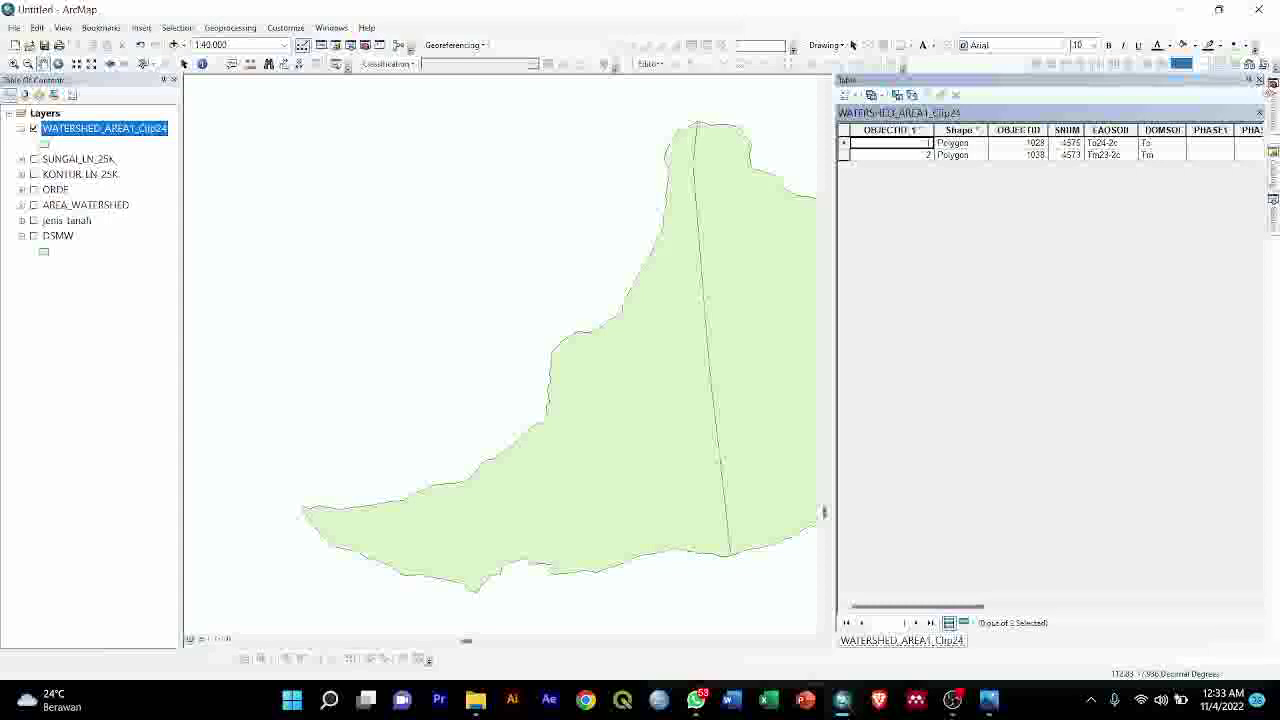
{"action": "left_click", "coordinate": [1260, 80]}
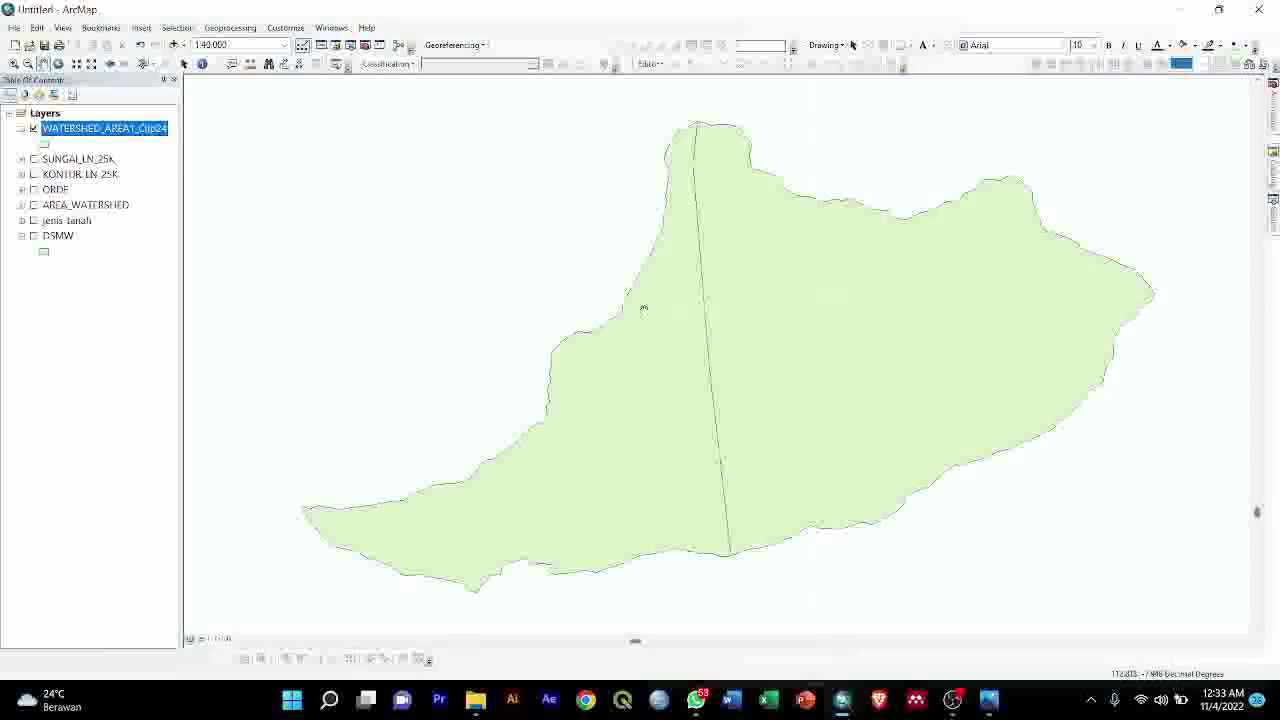
Symbolize the clipped soil layer by unique values of DOMSOI, adding all values and excluding the all other values class
{"action": "right_click", "coordinate": [110, 128]}
{"action": "left_click", "coordinate": [150, 404]}
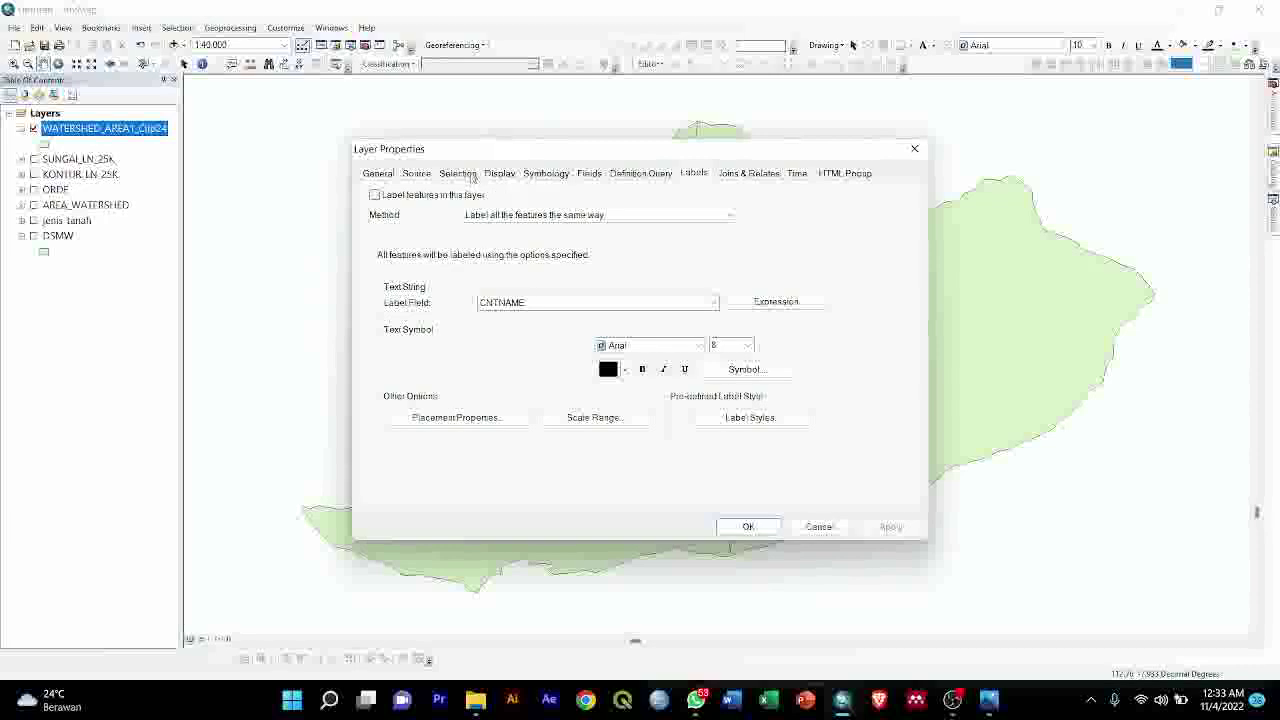
{"action": "left_click", "coordinate": [541, 177]}
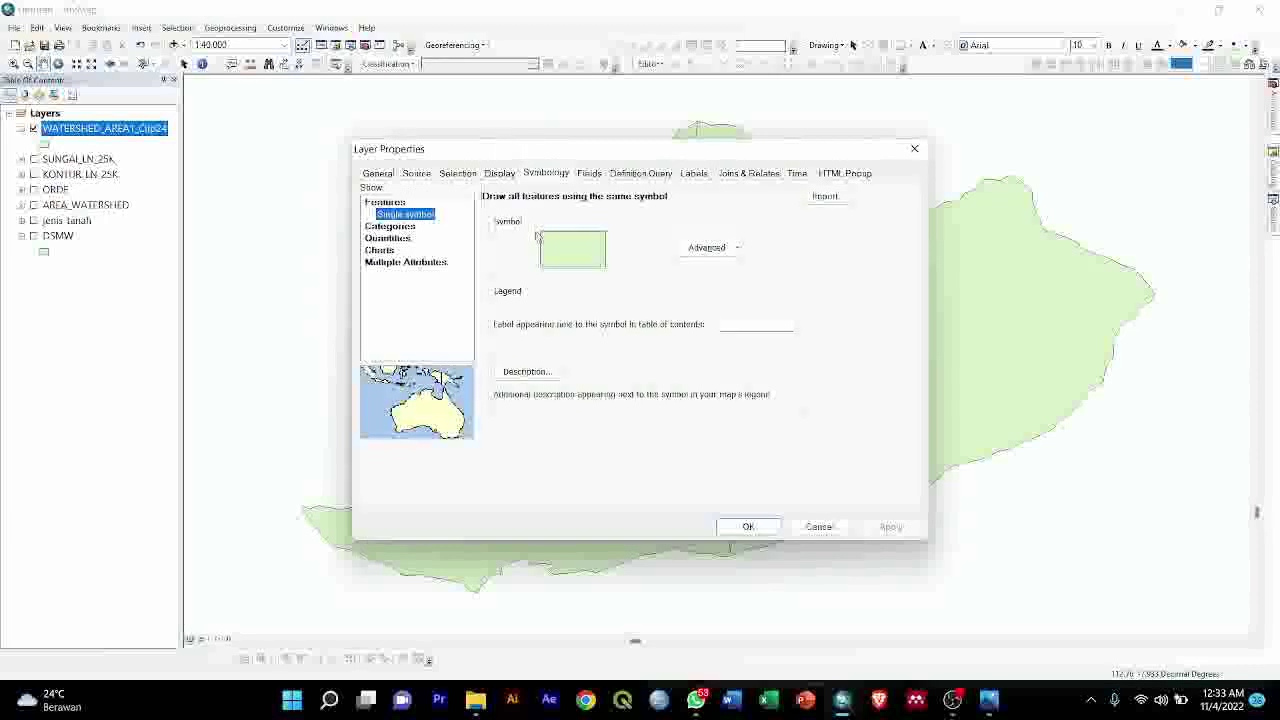
{"action": "left_click", "coordinate": [393, 227]}
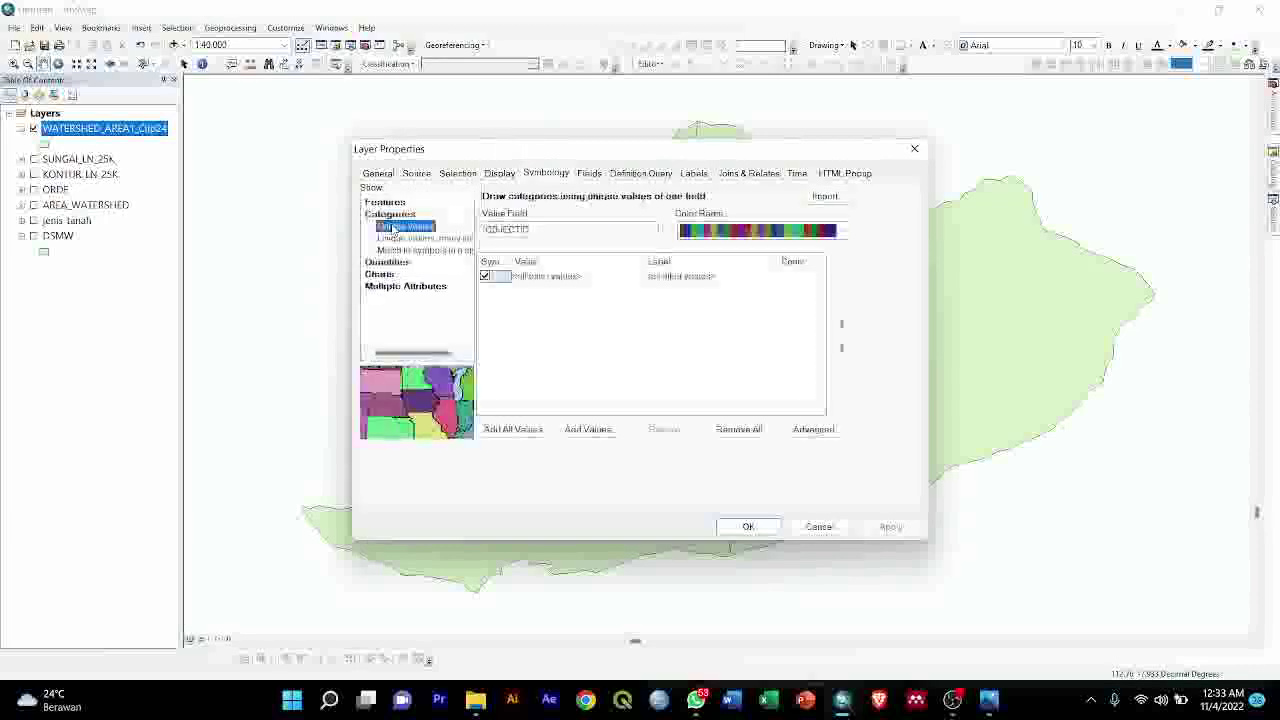
{"action": "left_click", "coordinate": [516, 230]}
{"action": "left_click", "coordinate": [512, 275]}
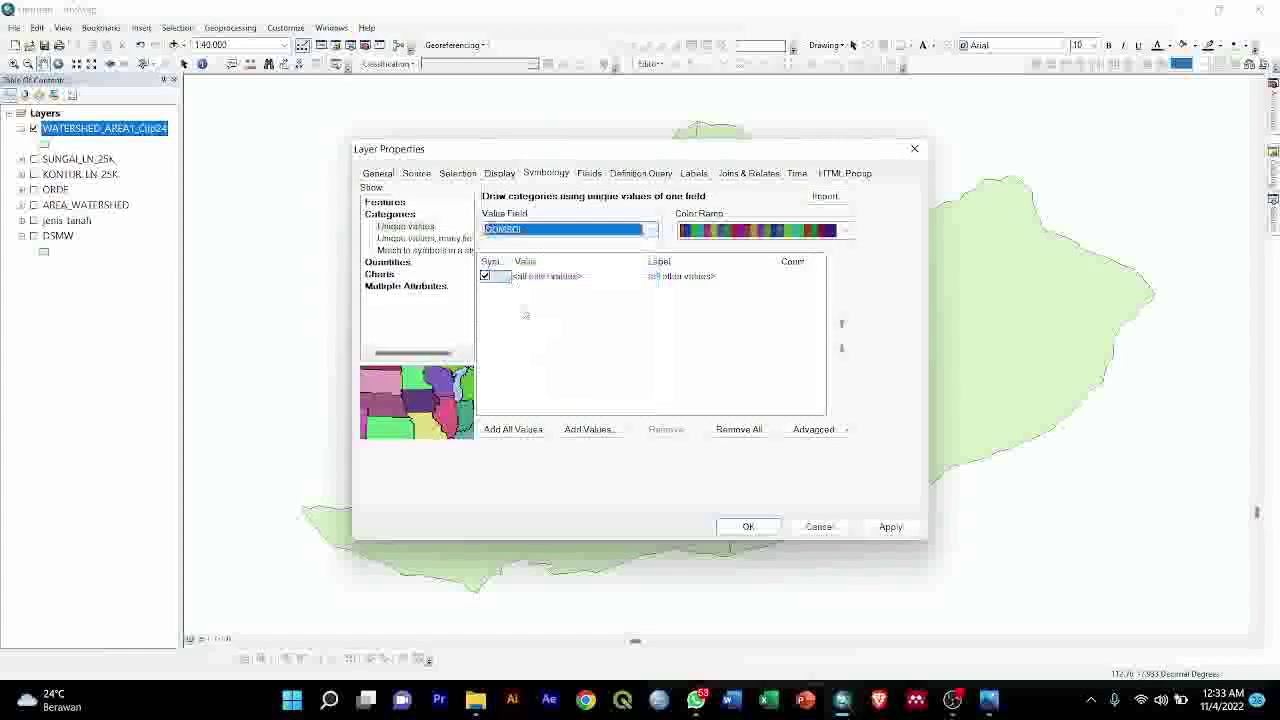
{"action": "left_click", "coordinate": [531, 429]}
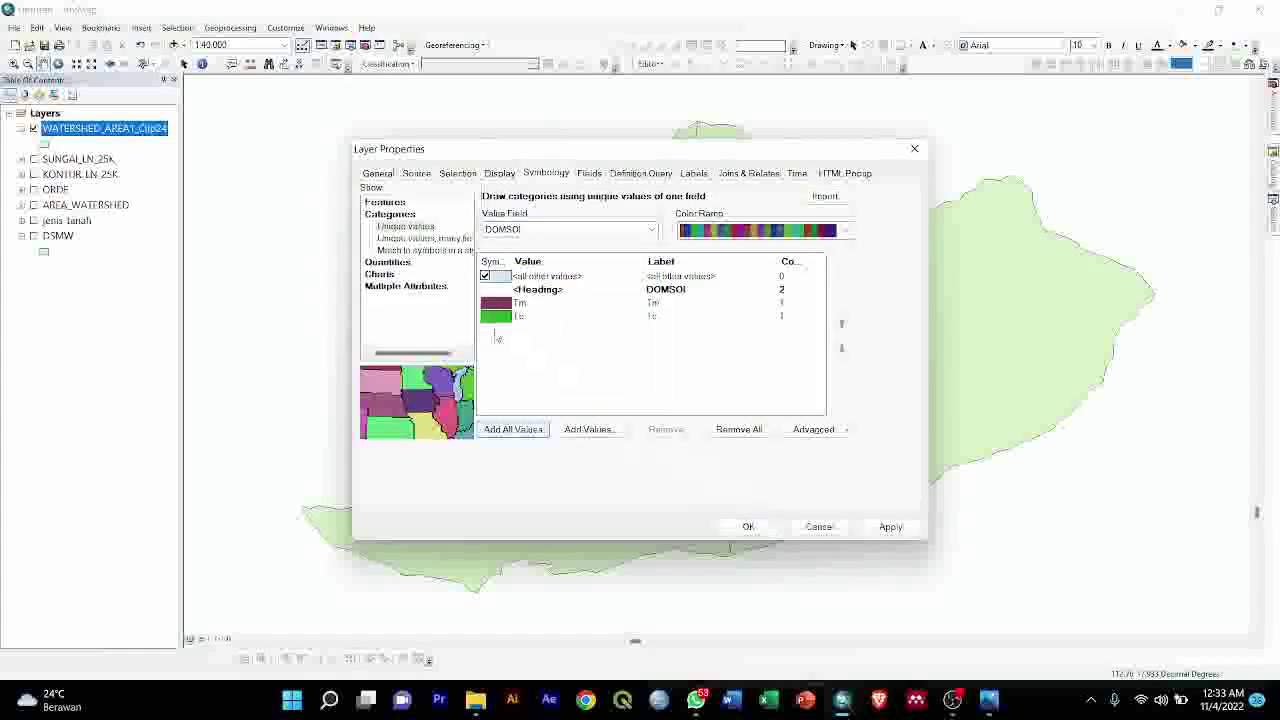
{"action": "left_click", "coordinate": [486, 277]}
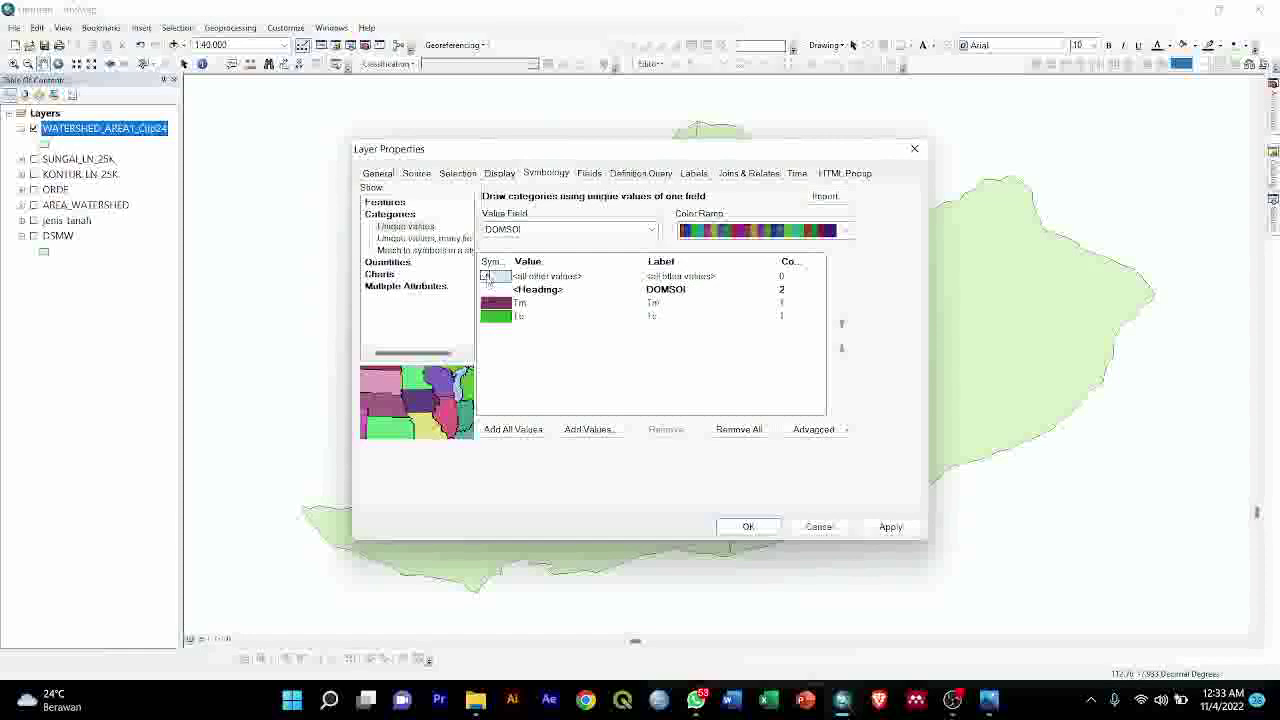
{"action": "left_click", "coordinate": [890, 526]}
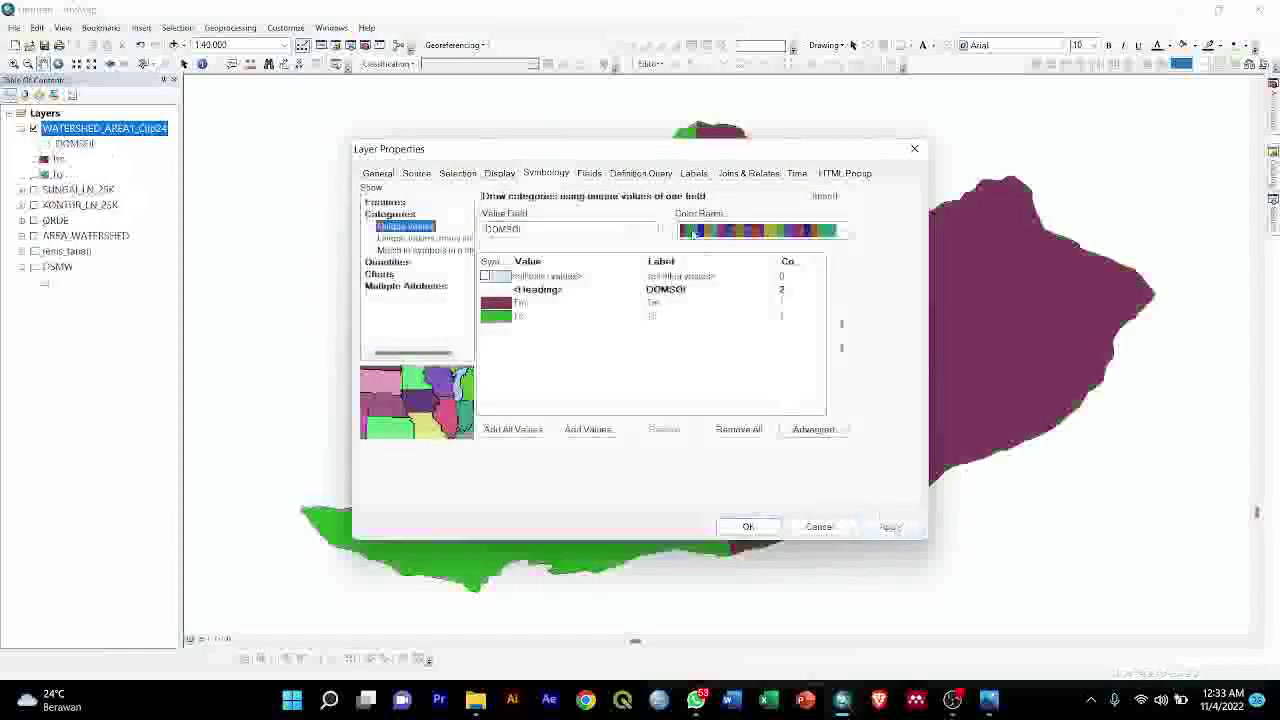
Turn on feature labels for the clipped soil layer
{"action": "left_click", "coordinate": [695, 173]}
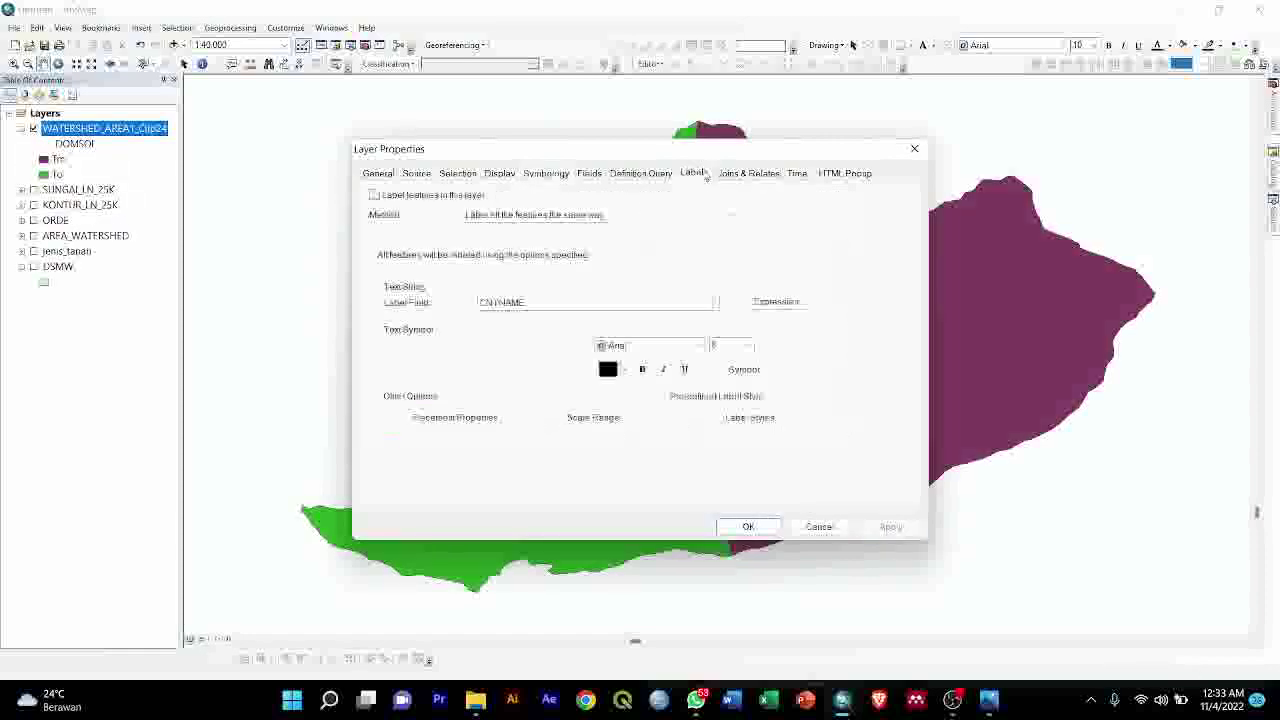
{"action": "left_click", "coordinate": [426, 199]}
{"action": "left_click", "coordinate": [891, 526]}
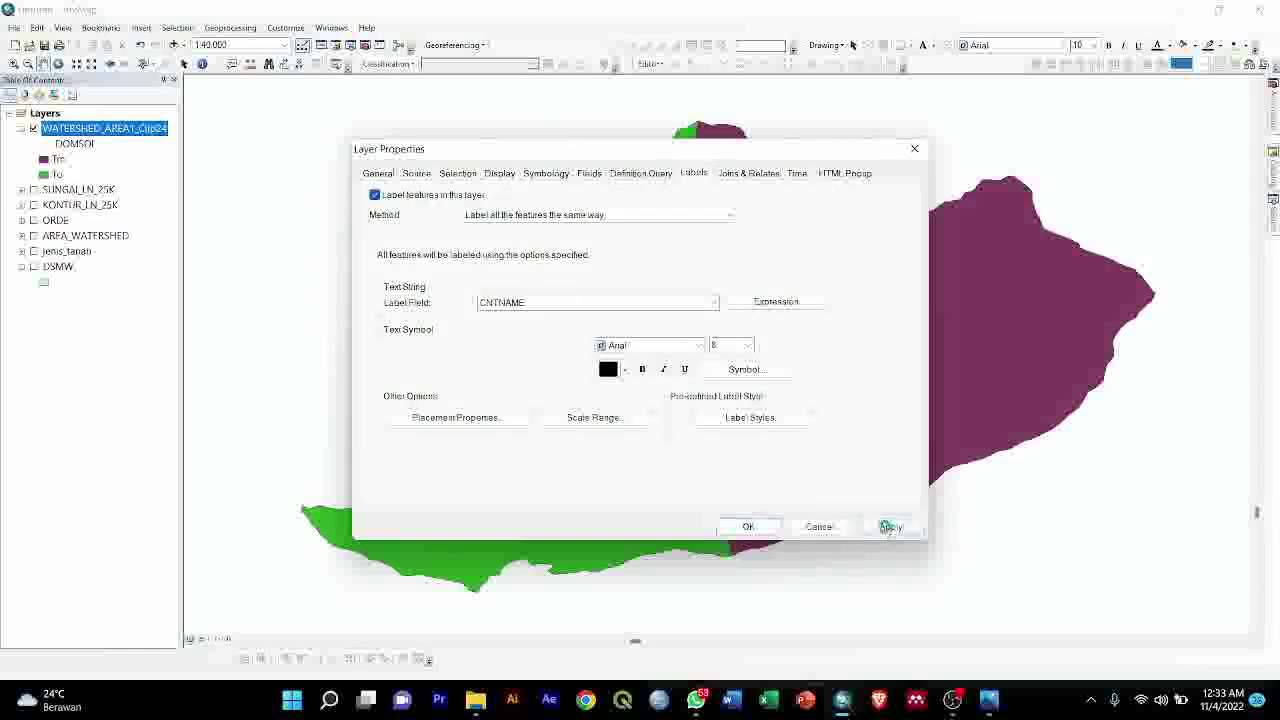
{"action": "left_click", "coordinate": [750, 526]}
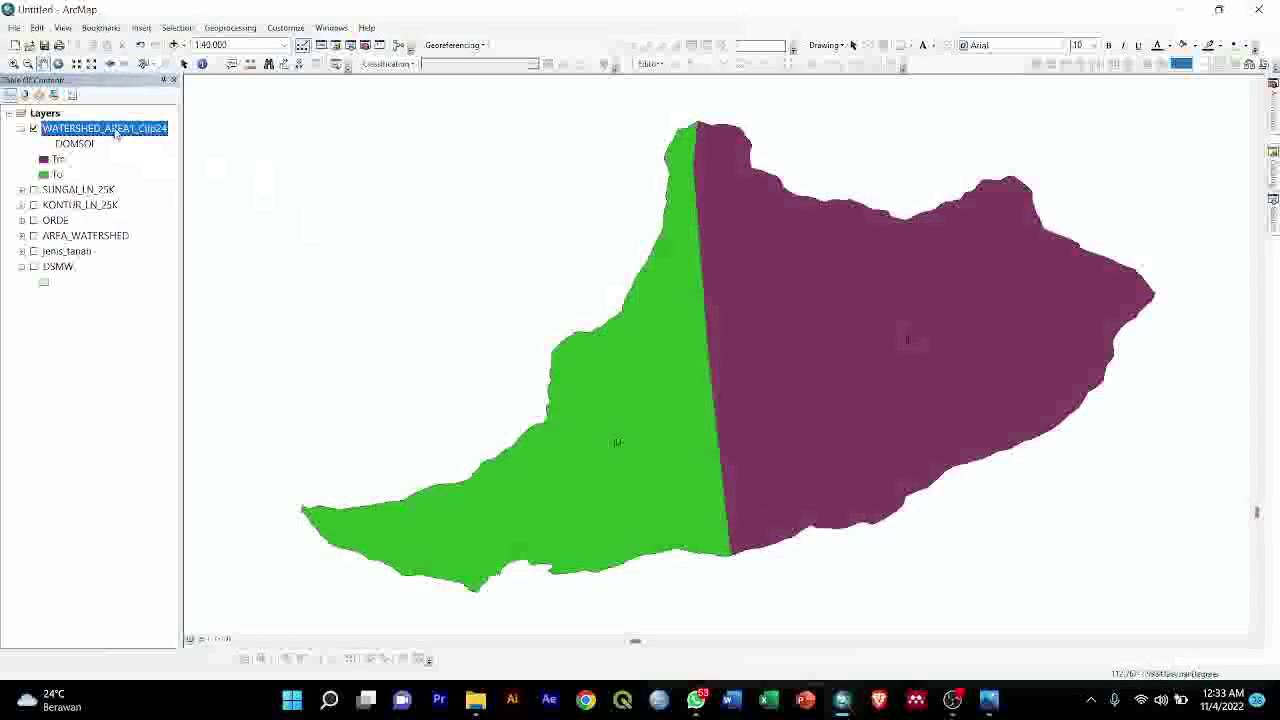
Set the label field of the clipped soil layer to DOMSOI
{"action": "right_click", "coordinate": [116, 133]}
{"action": "left_click", "coordinate": [200, 411]}
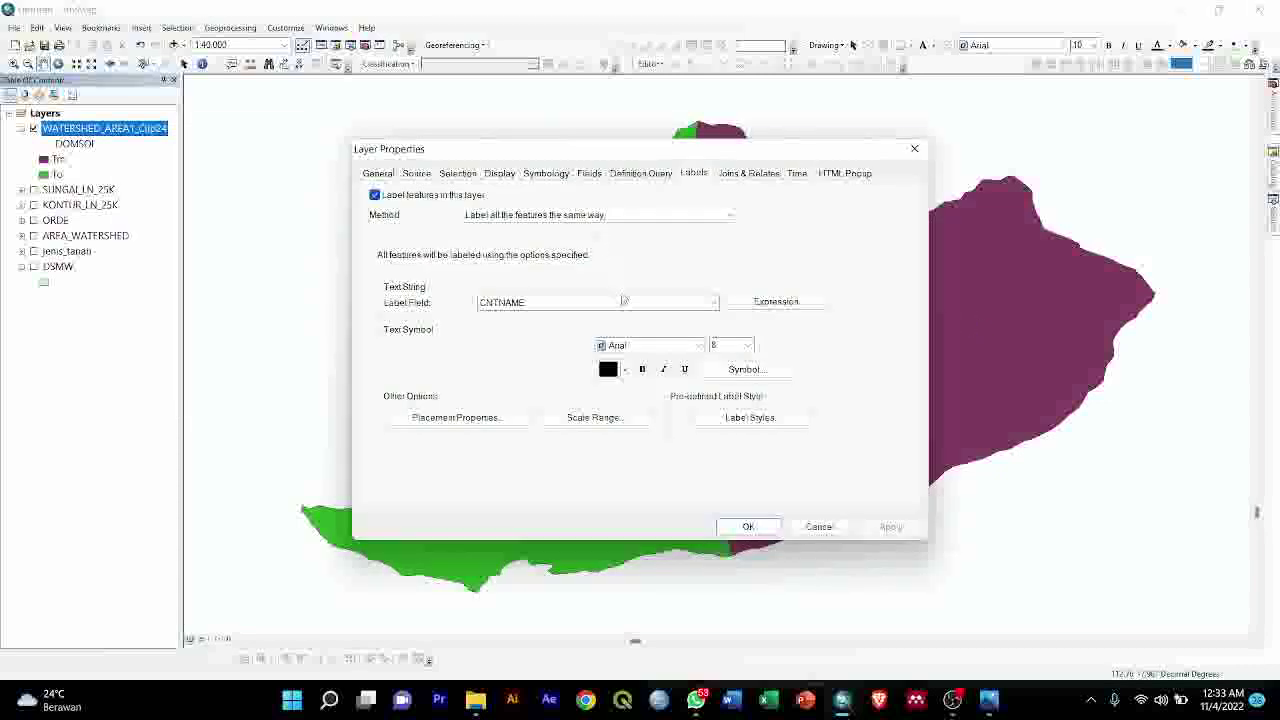
{"action": "left_click", "coordinate": [625, 300]}
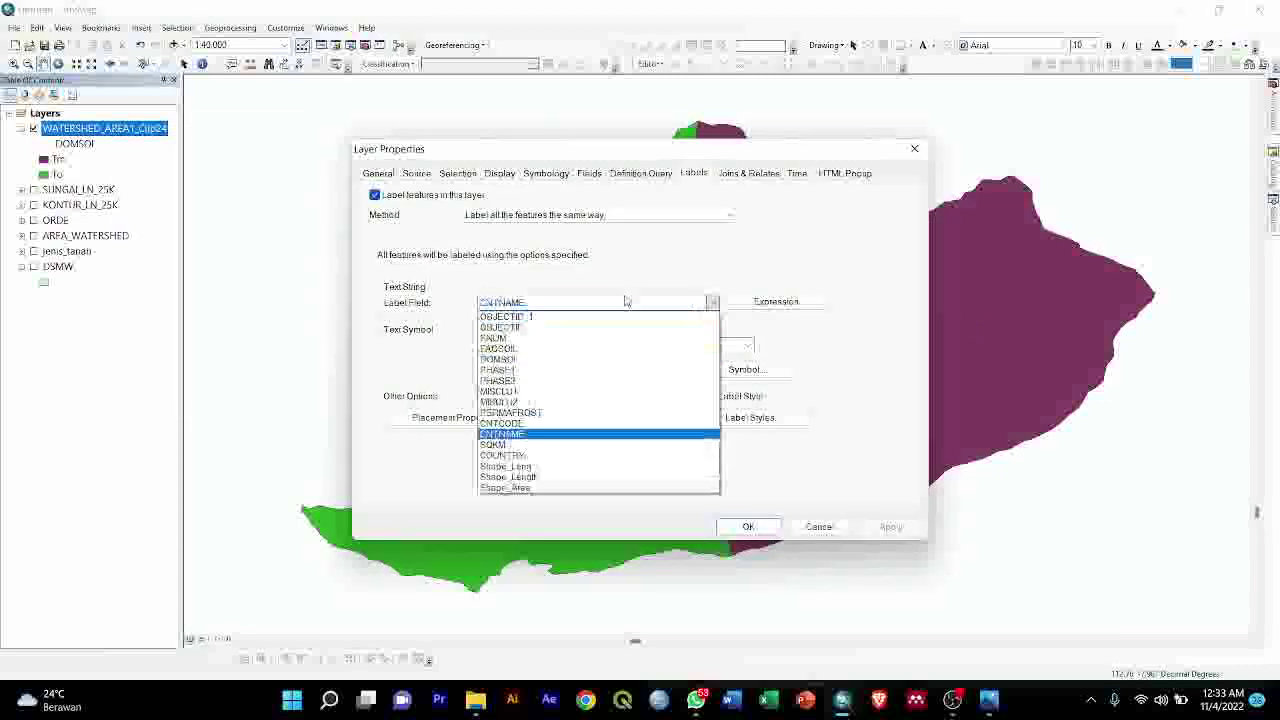
{"action": "left_click", "coordinate": [595, 360]}
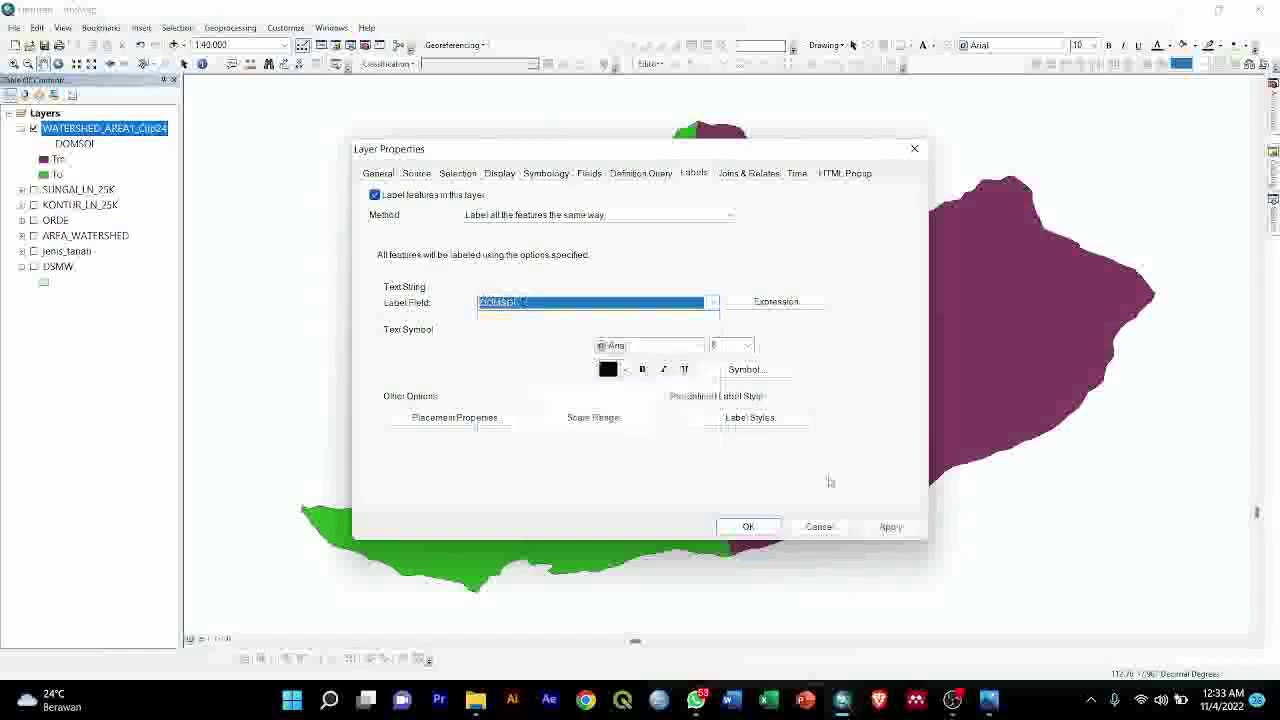
{"action": "left_click", "coordinate": [885, 525]}
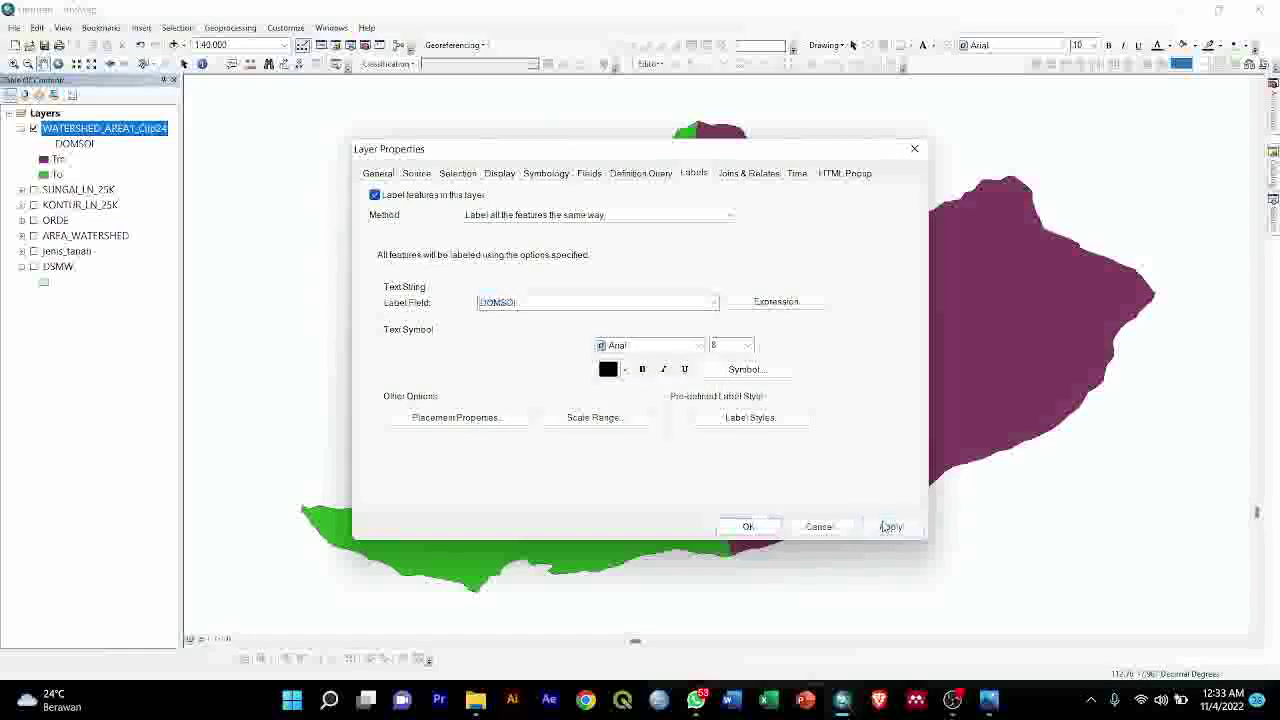
{"action": "left_click", "coordinate": [758, 524]}
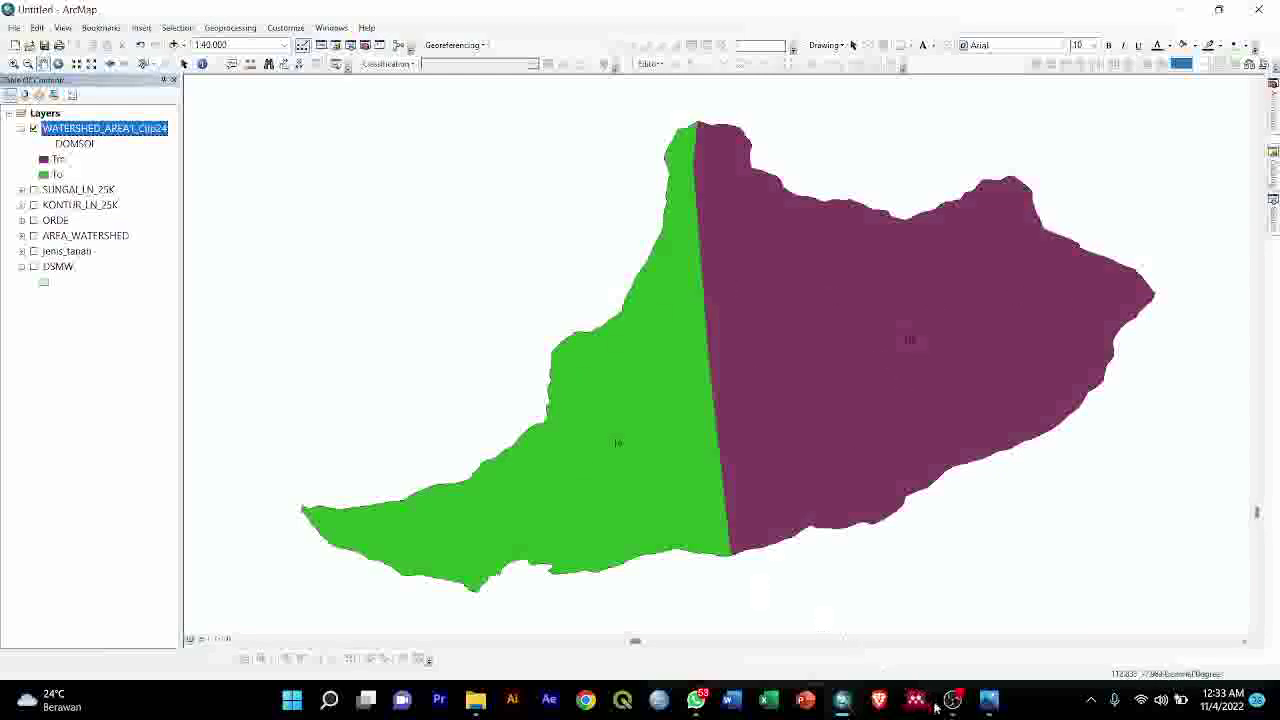
Look up the soil codes in the legend of the Kode tanah.jpg image in the photo viewer, and return to the ArcMap map
{"action": "left_click", "coordinate": [984, 713]}
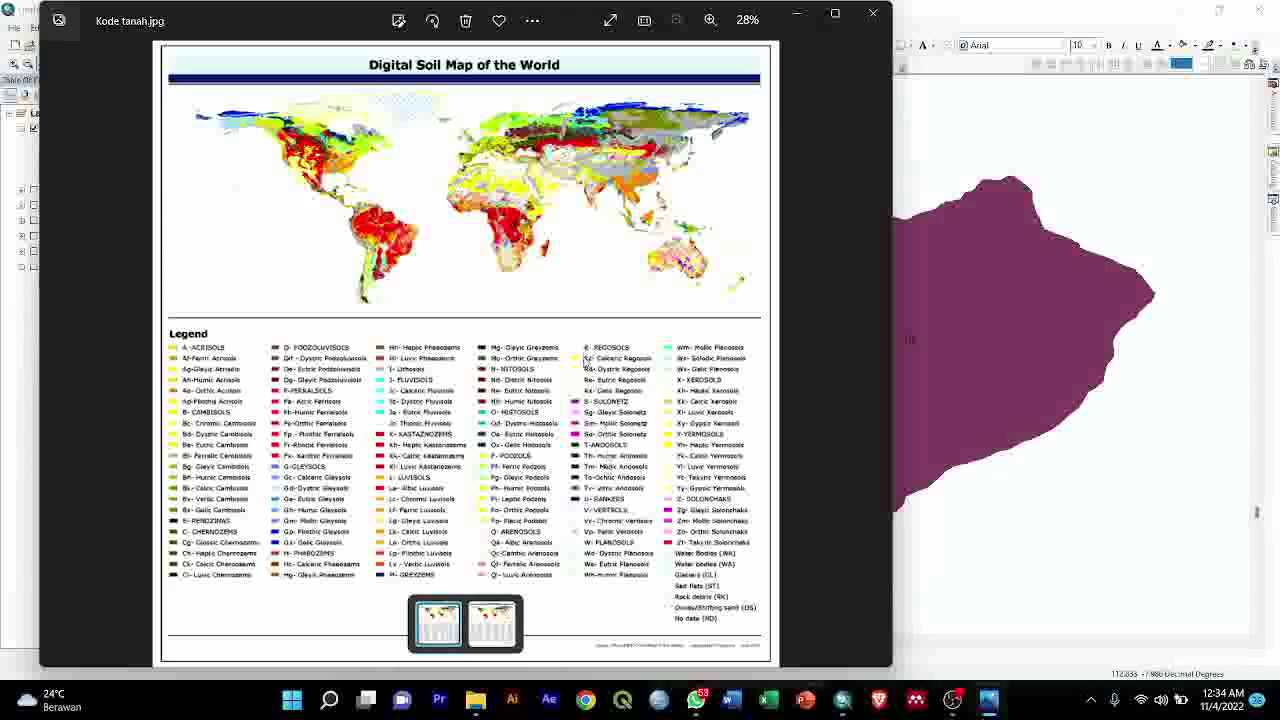
{"action": "left_click", "coordinate": [877, 17]}
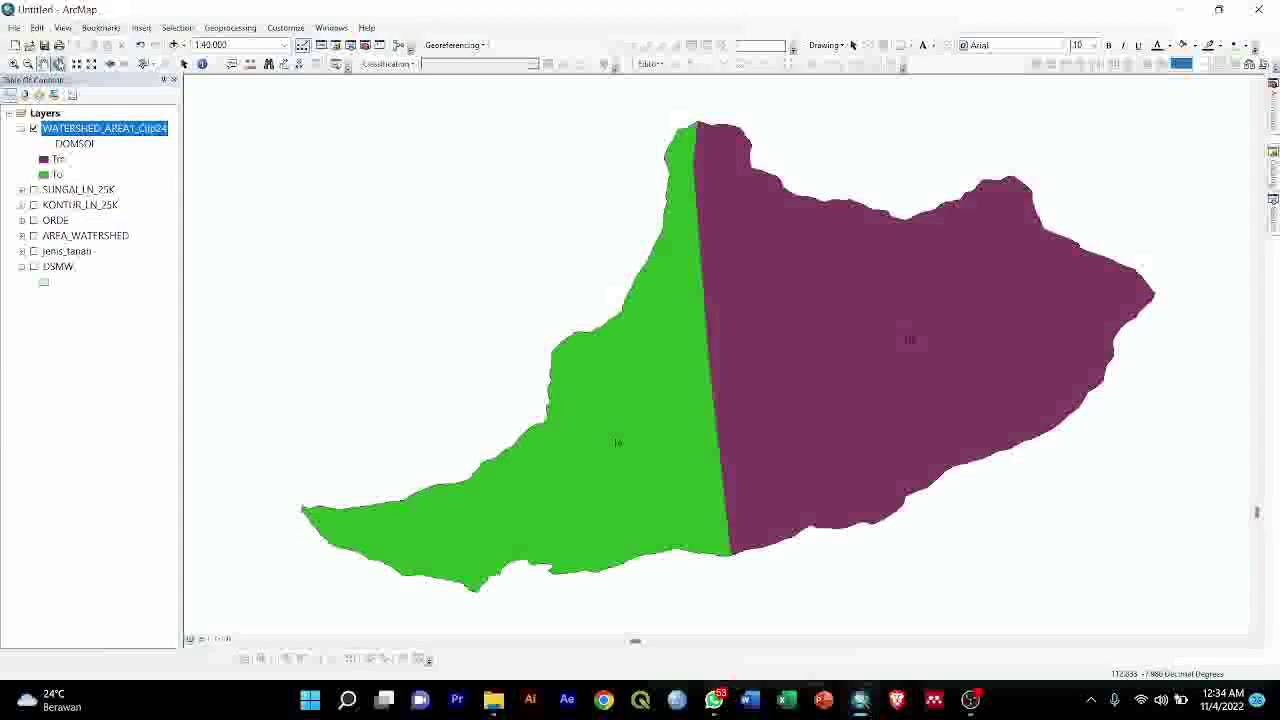
{"action": "left_click_drag", "start_coordinate": [798, 384], "coordinate": [757, 371]}
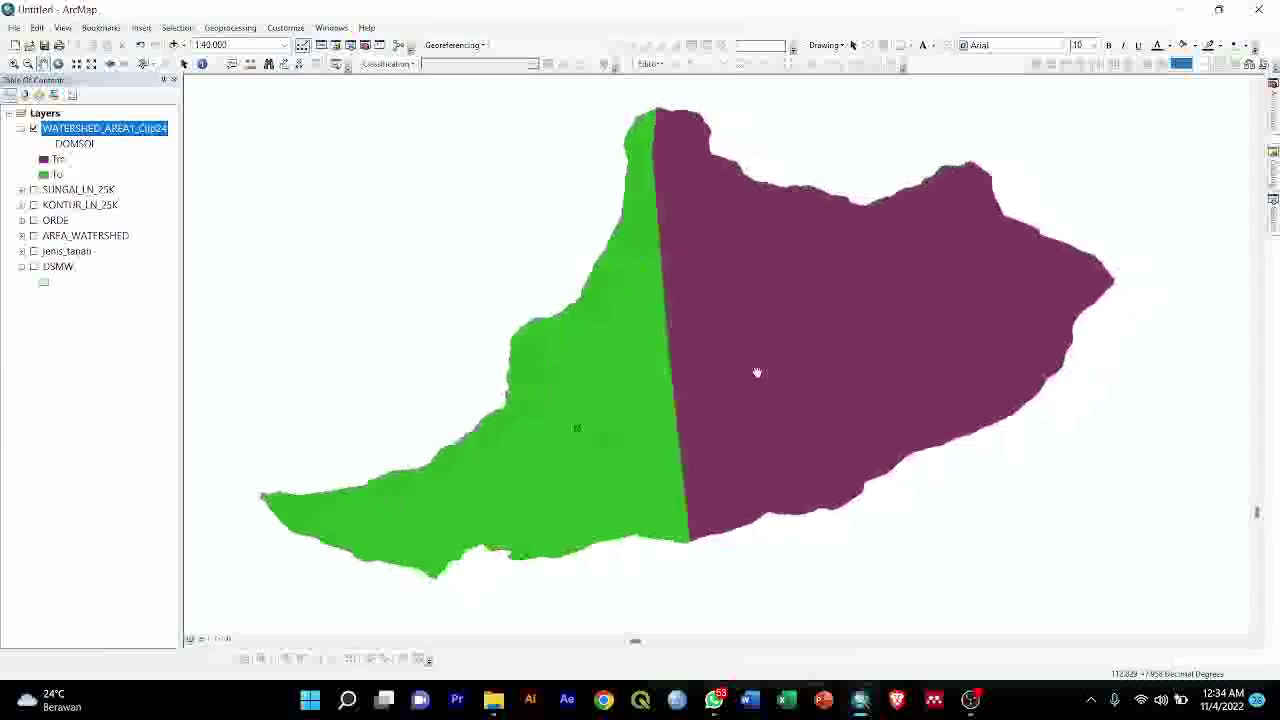
Review the clipped soil layer's attribute table across to the Shape_Area field
{"action": "right_click", "coordinate": [110, 128]}
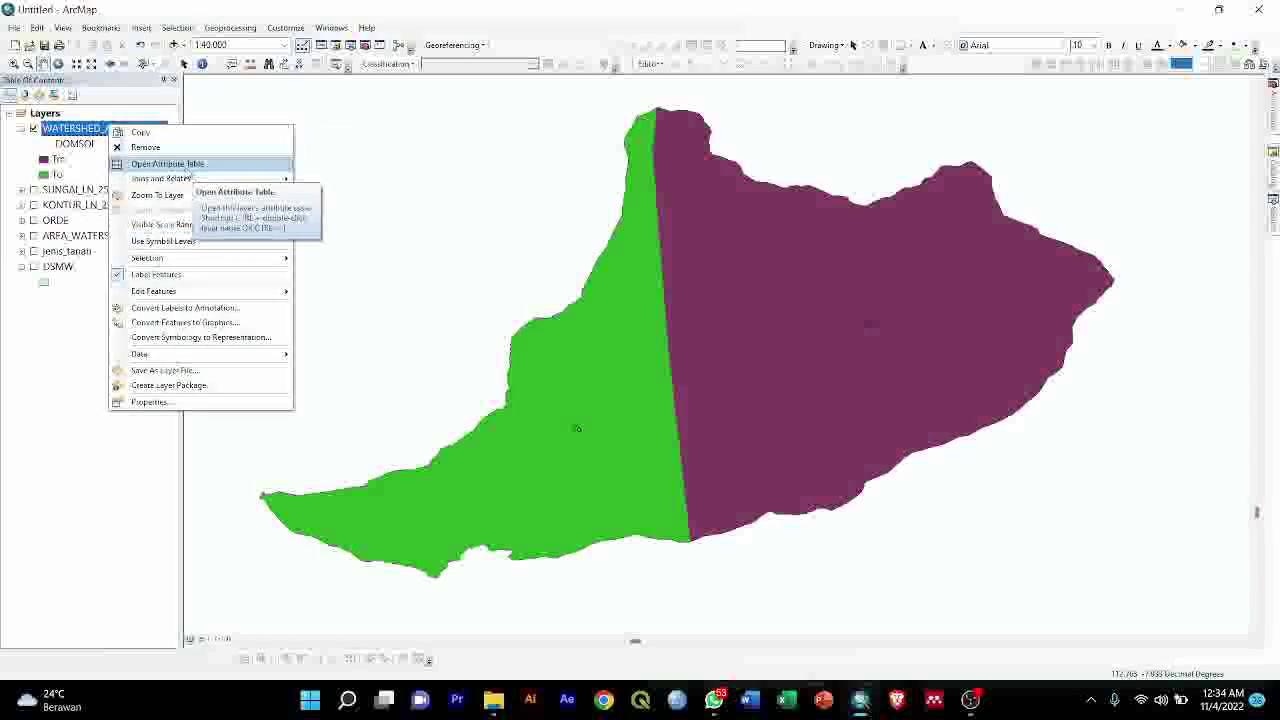
{"action": "left_click", "coordinate": [87, 130]}
{"action": "right_click", "coordinate": [88, 133]}
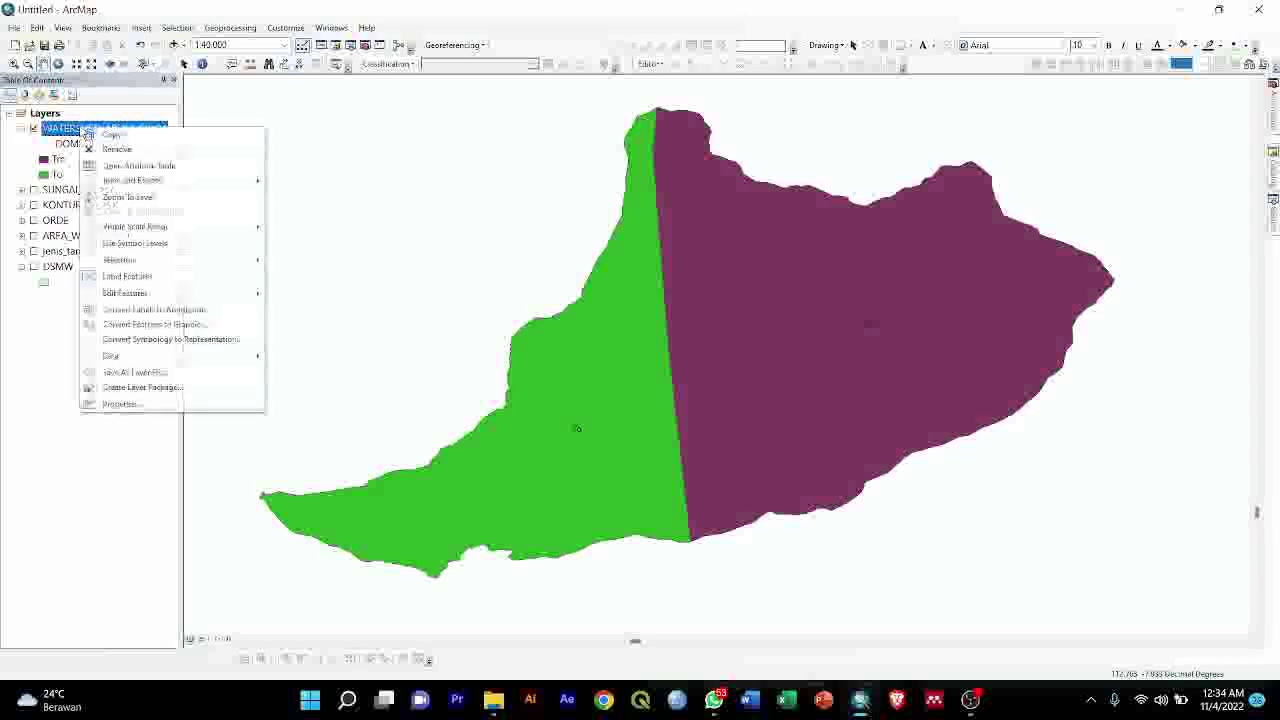
{"action": "left_click", "coordinate": [150, 166]}
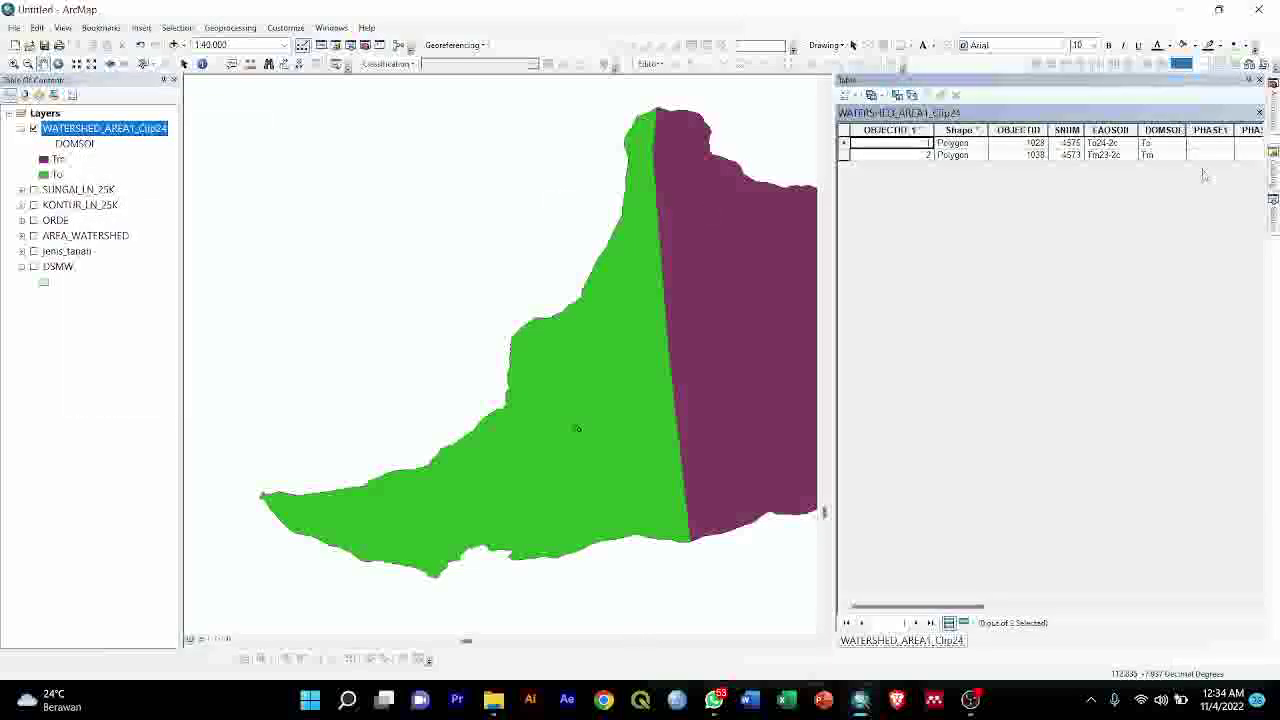
{"action": "left_click_drag", "start_coordinate": [985, 610], "coordinate": [1248, 631]}
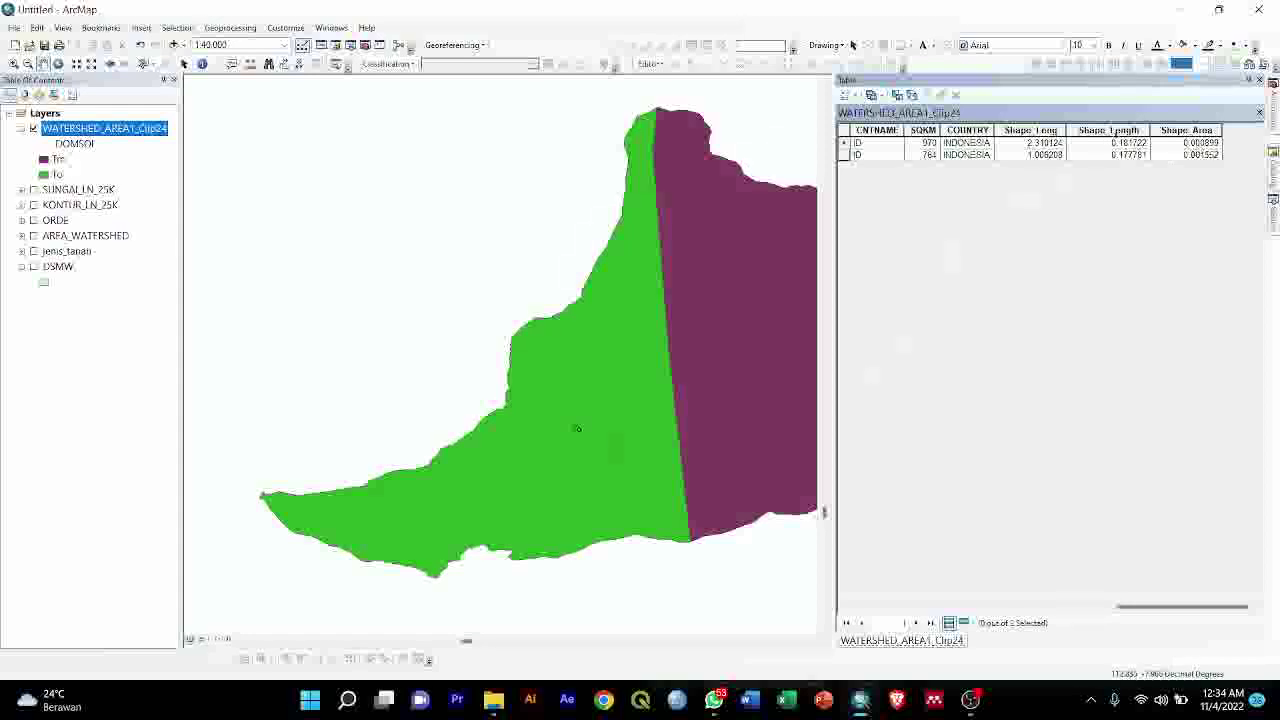
{"action": "left_click", "coordinate": [1195, 130]}
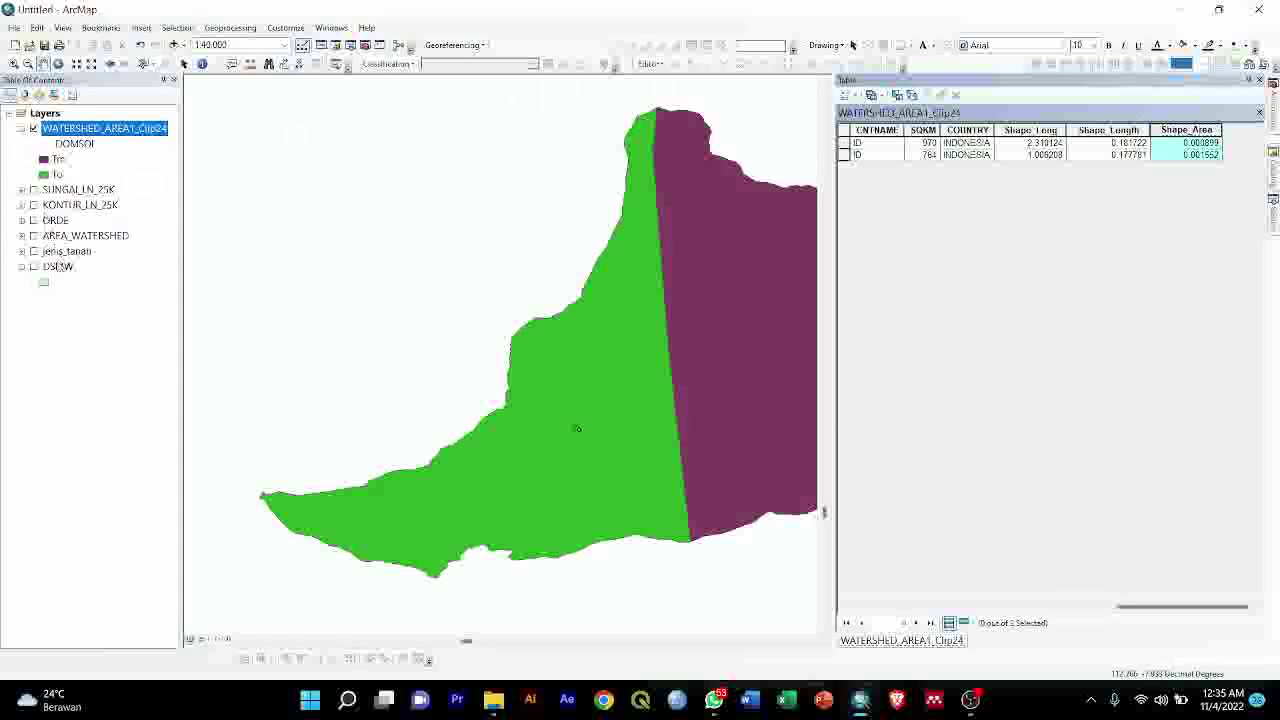
Show the jenis_tanah layer, review all fields of its attribute table, and hide the layer again
{"action": "left_click", "coordinate": [34, 251]}
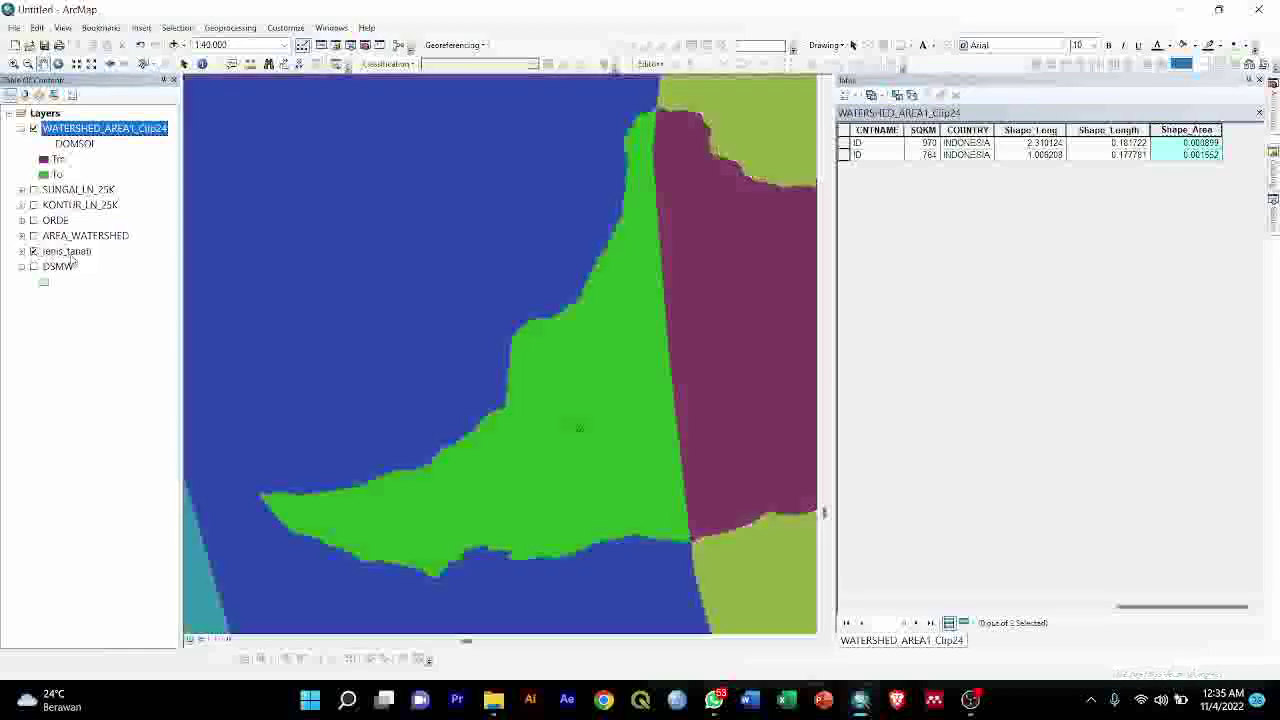
{"action": "right_click", "coordinate": [78, 255]}
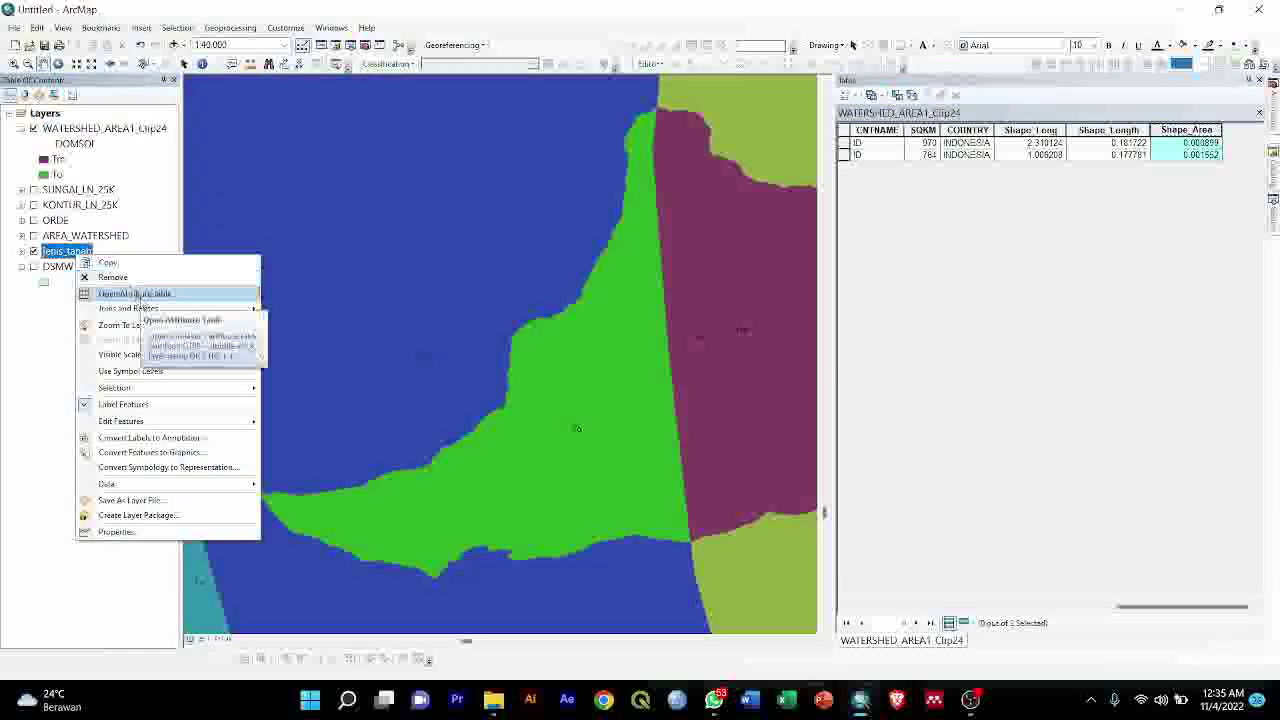
{"action": "left_click", "coordinate": [134, 293]}
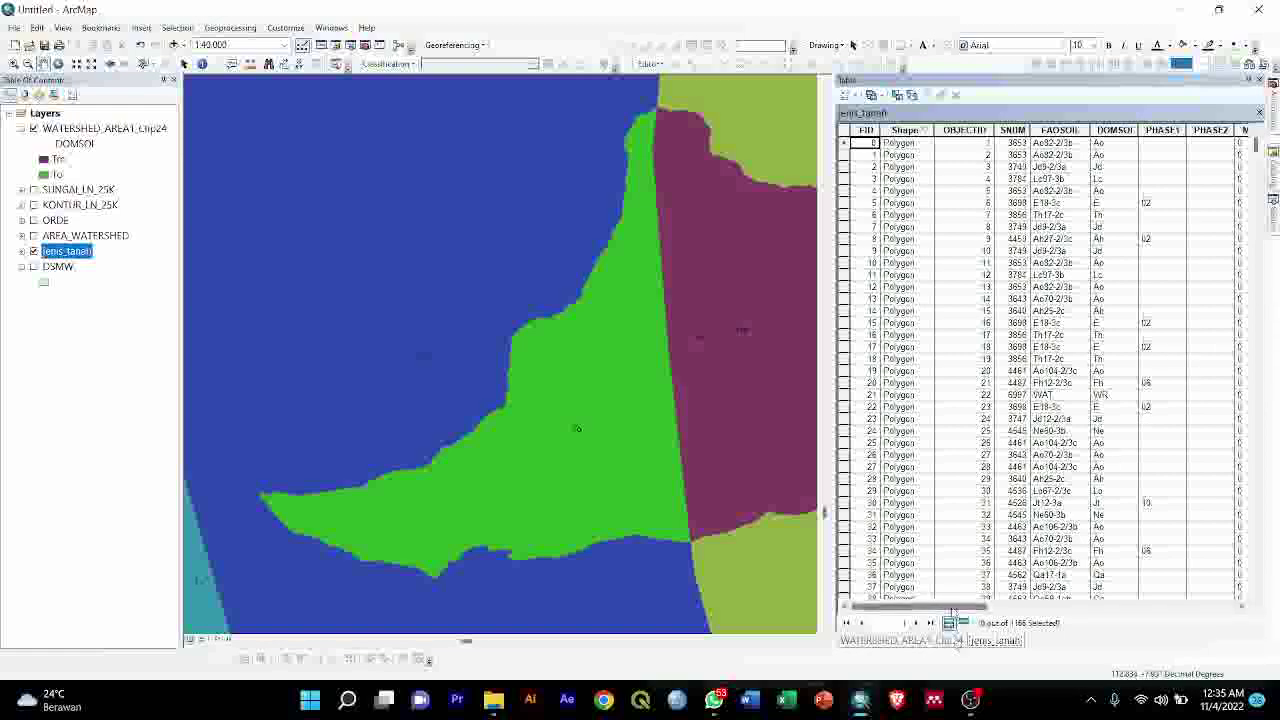
{"action": "scroll", "coordinate": [955, 614], "scroll_direction": "right", "scroll_amount": 3}
{"action": "scroll", "coordinate": [957, 643], "scroll_direction": "right", "scroll_amount": 10}
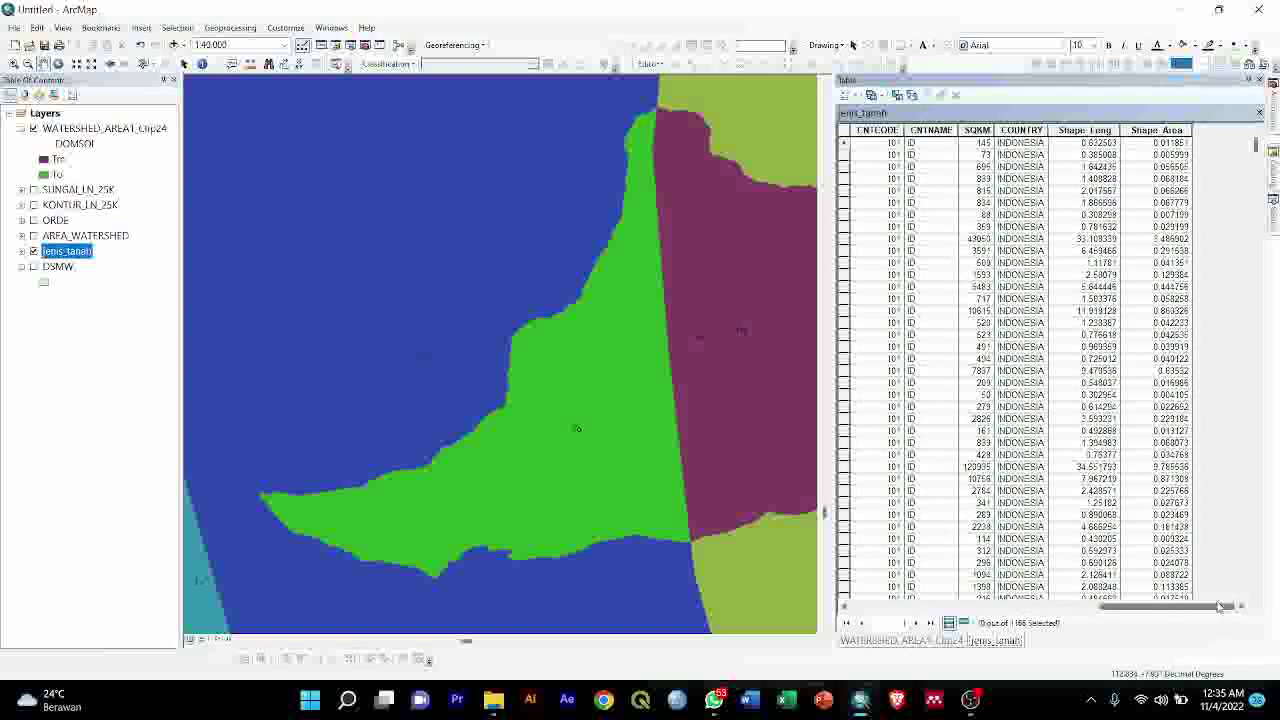
{"action": "left_click_drag", "start_coordinate": [1205, 607], "coordinate": [925, 628]}
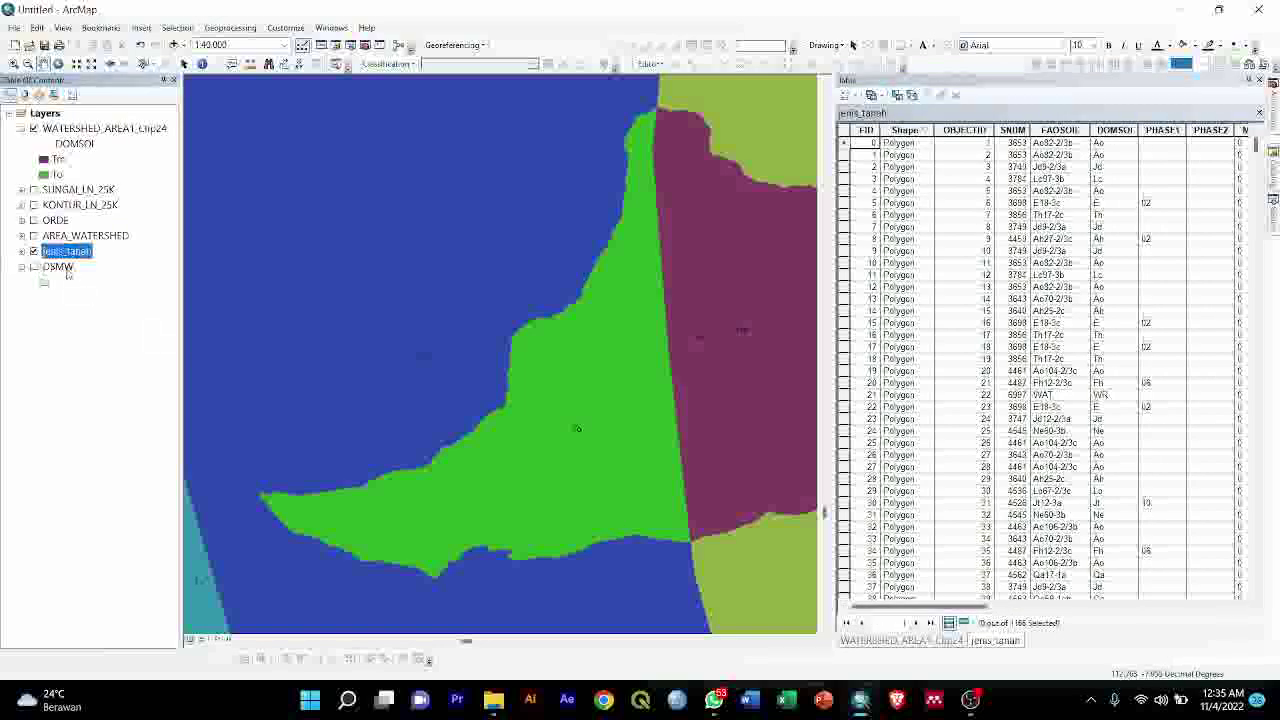
{"action": "left_click", "coordinate": [34, 252]}
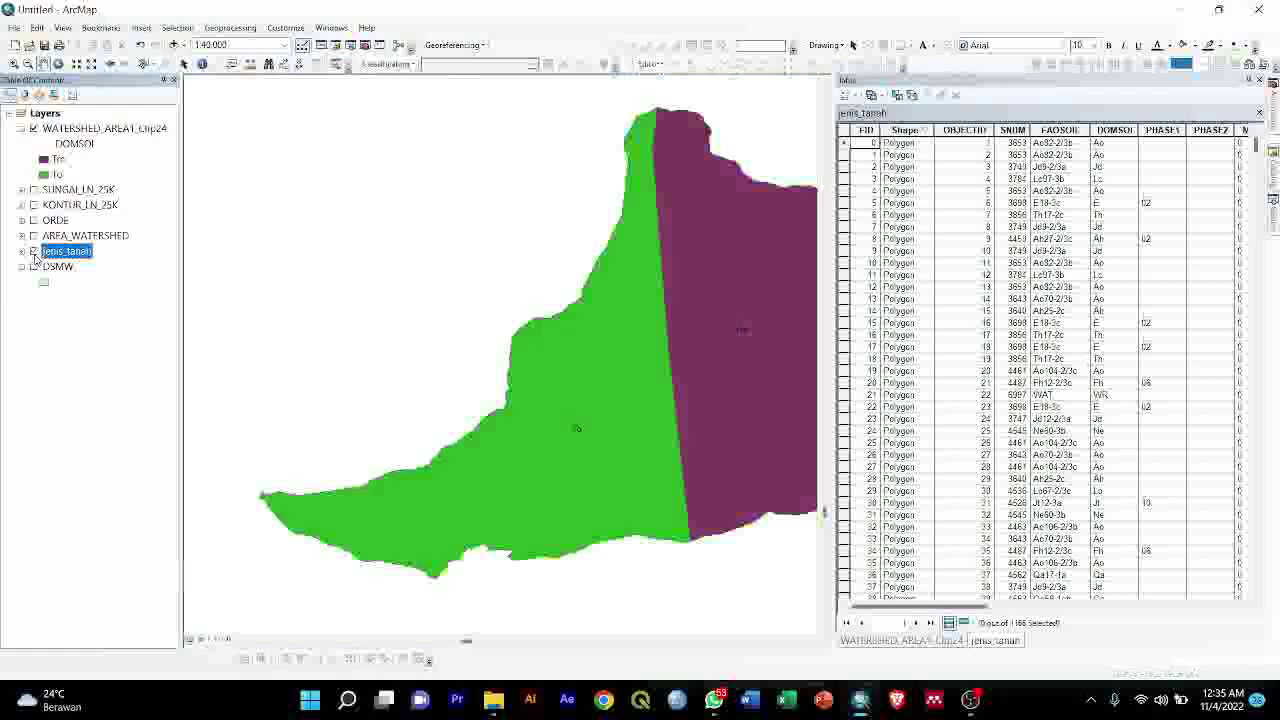
Return to the clipped soil layer's attribute table to recheck its area values, and close the table window
{"action": "left_click", "coordinate": [108, 131]}
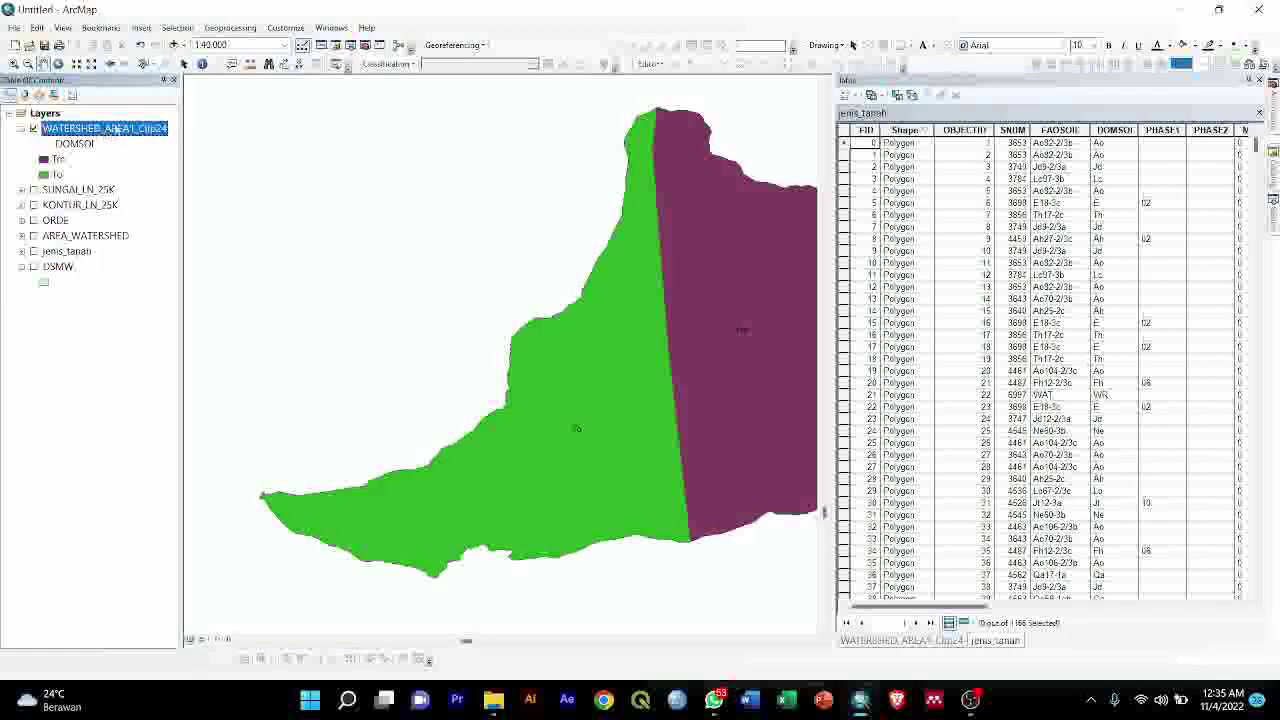
{"action": "left_click", "coordinate": [115, 130]}
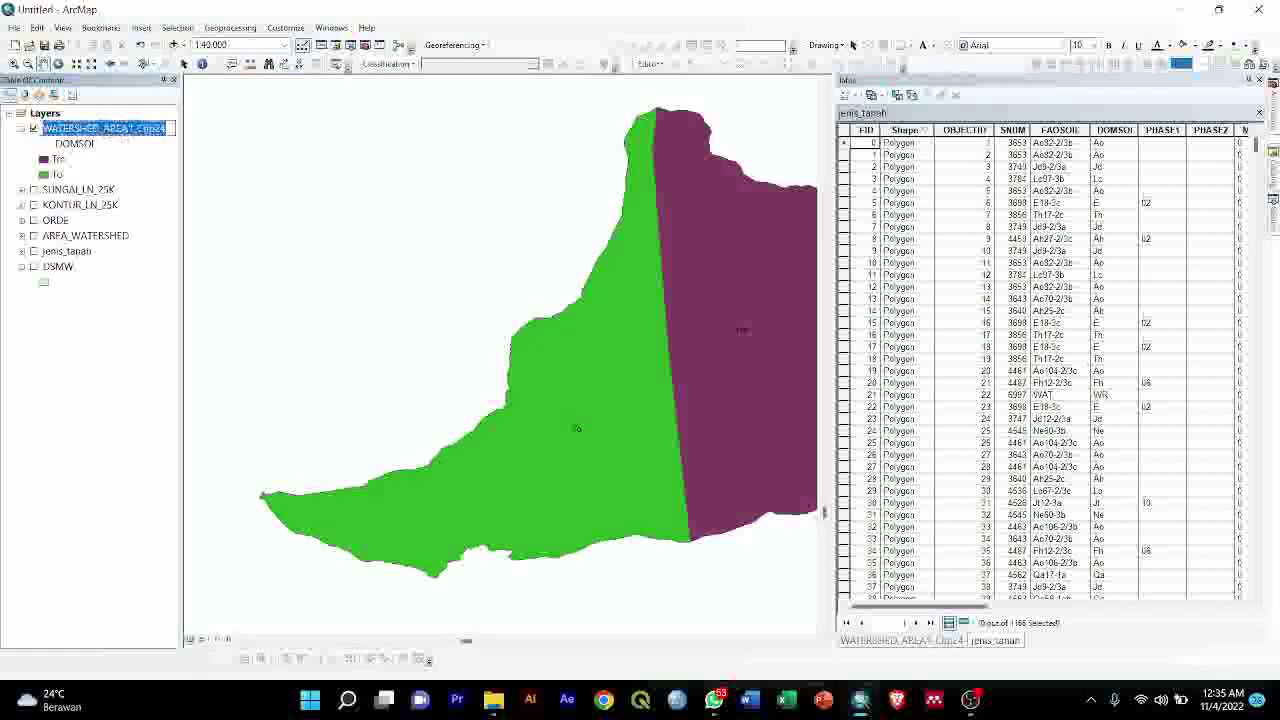
{"action": "right_click", "coordinate": [130, 131]}
{"action": "left_click", "coordinate": [175, 173]}
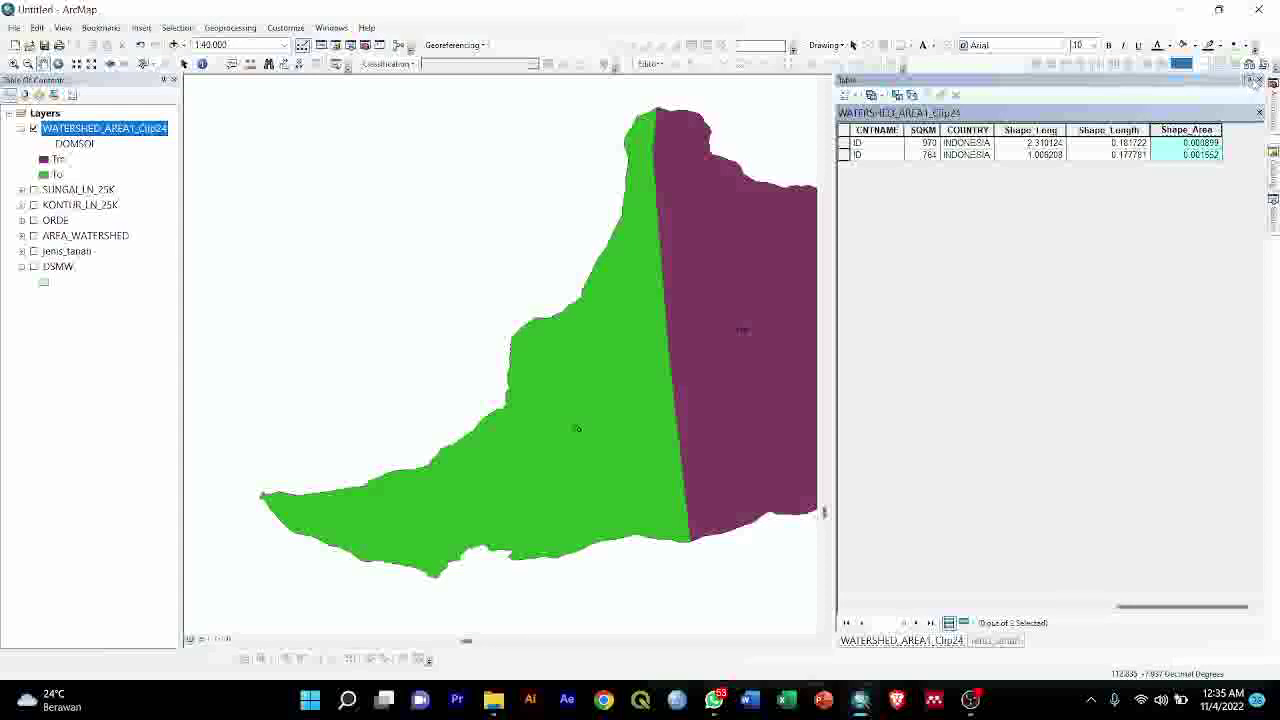
{"action": "left_click", "coordinate": [1257, 80]}
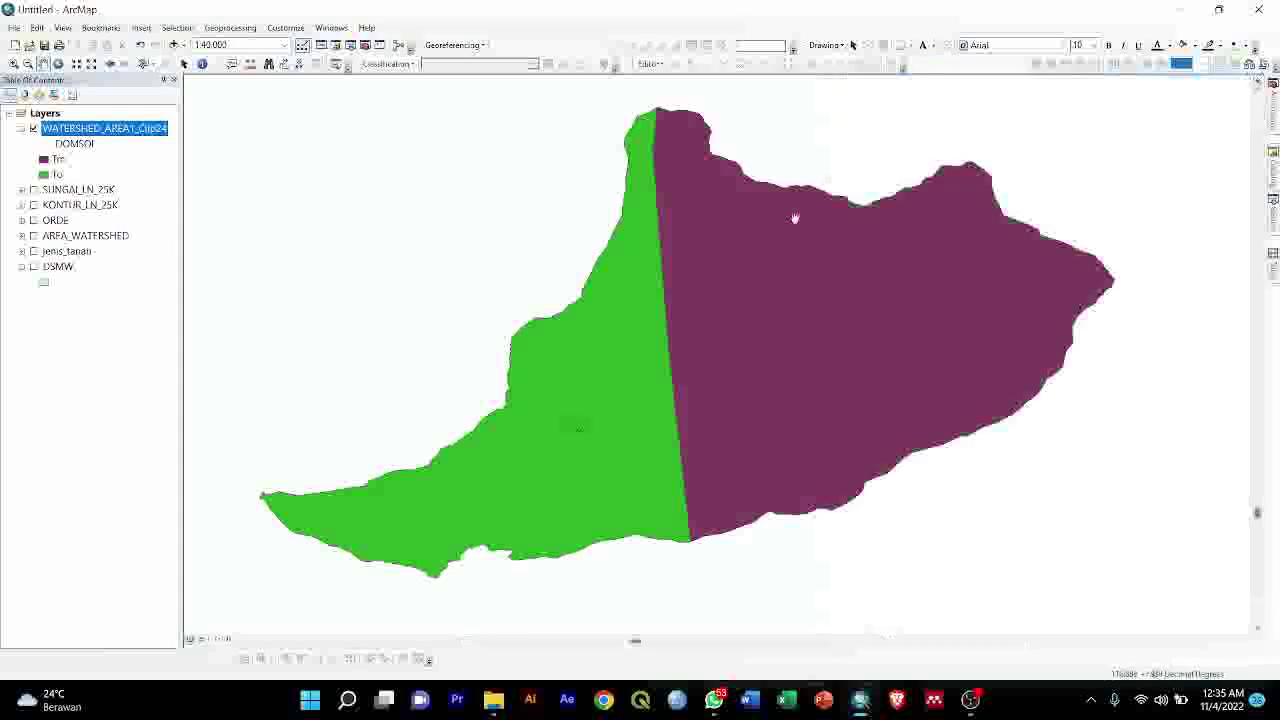
Move the ORDE layer above SUNGAI_LN_25K and preview the SUNGAI_LN_25K rivers on the map before hiding them
{"action": "left_click", "coordinate": [33, 220]}
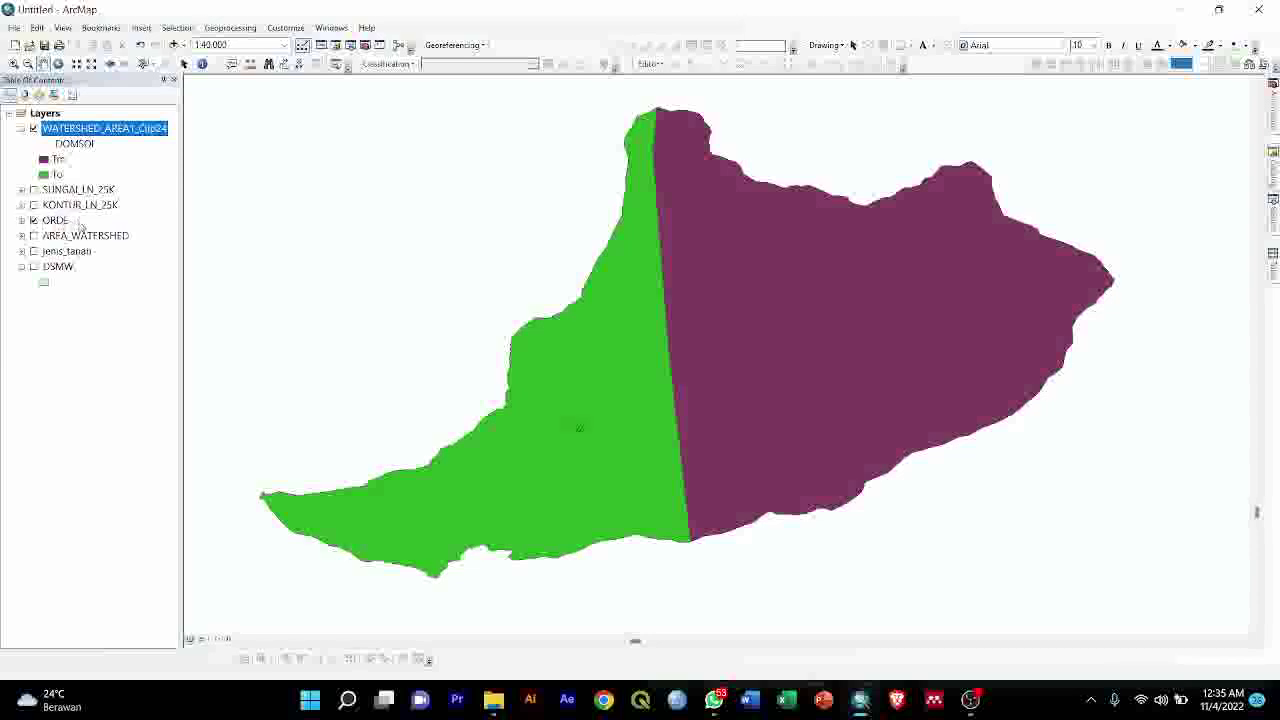
{"action": "left_click_drag", "start_coordinate": [60, 224], "coordinate": [36, 193]}
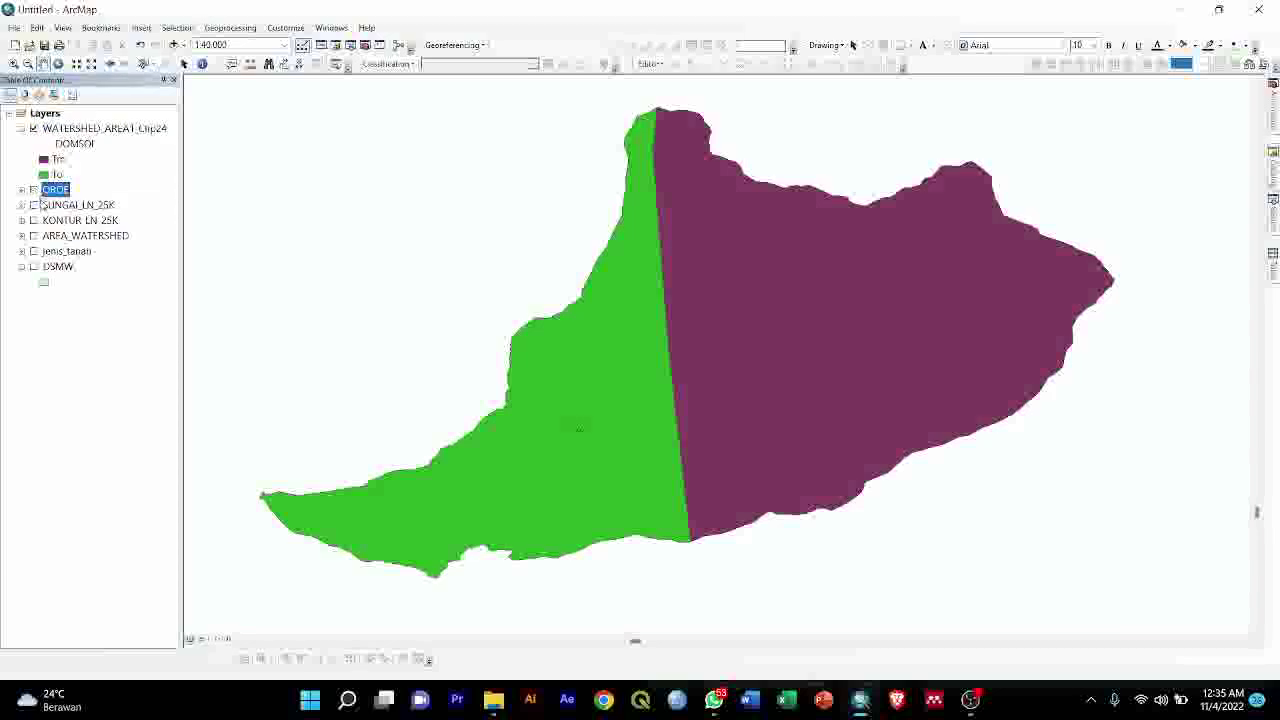
{"action": "left_click", "coordinate": [34, 205]}
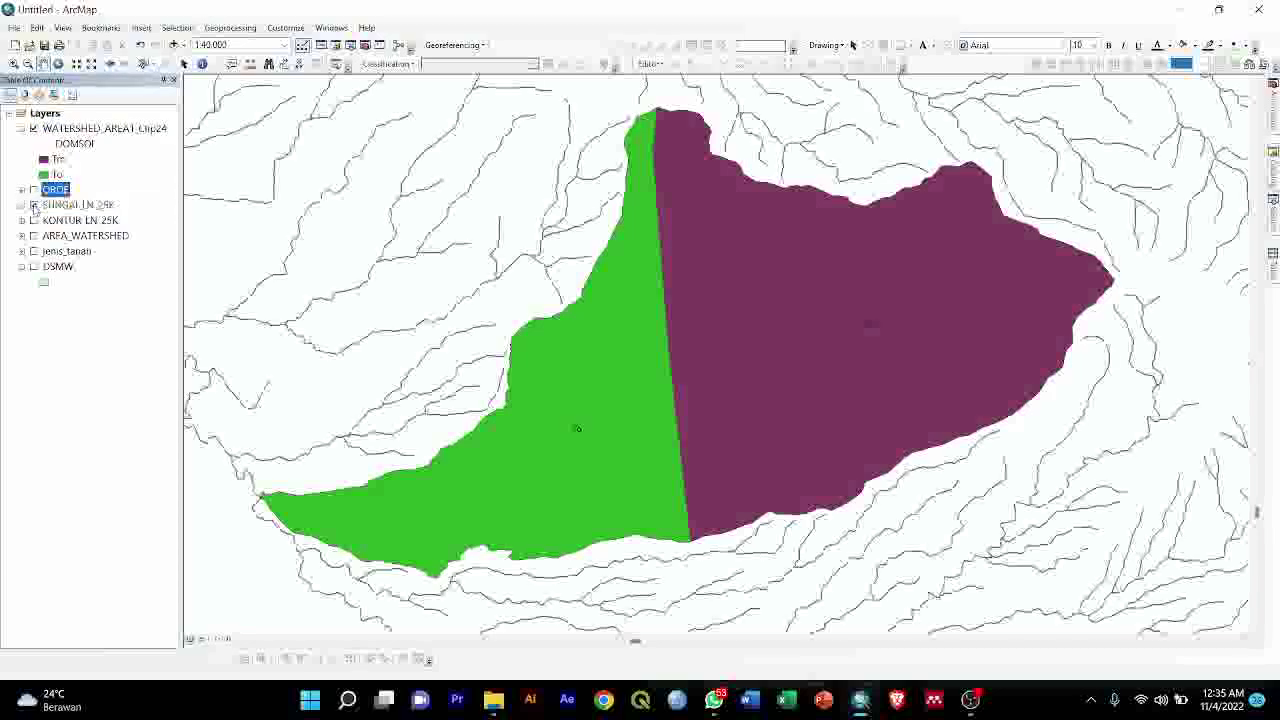
{"action": "left_click", "coordinate": [34, 205]}
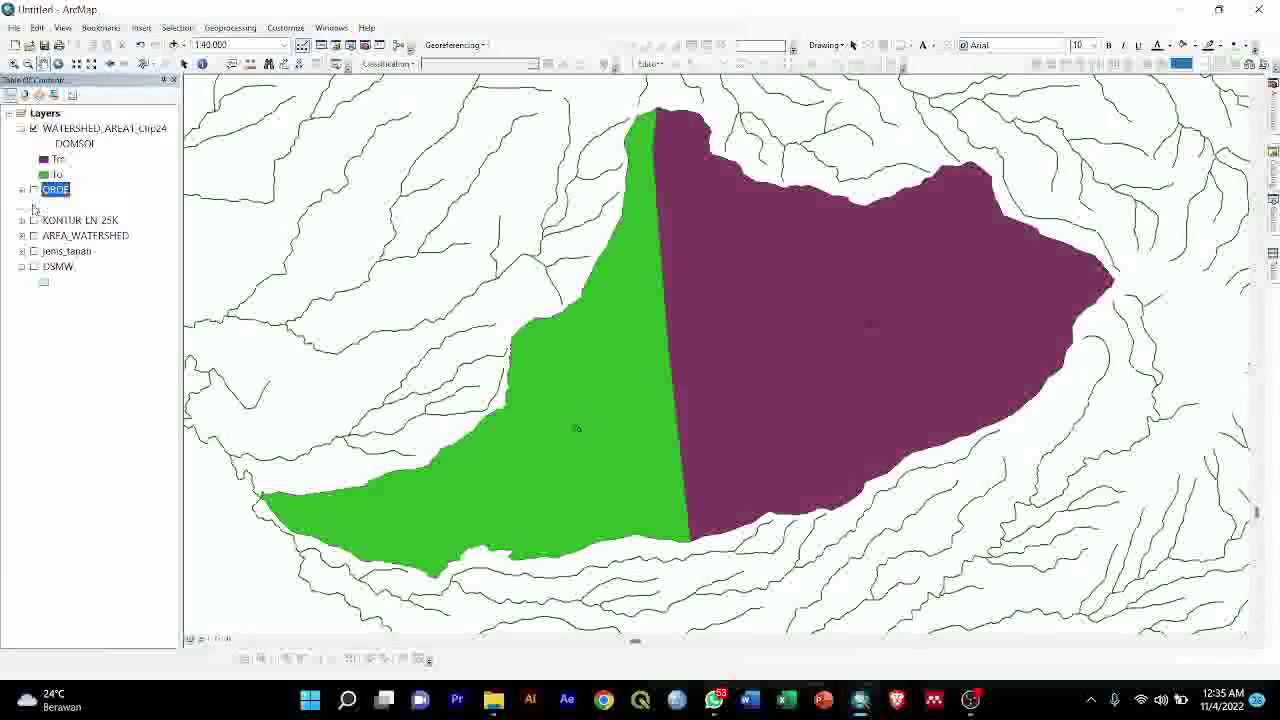
Move AREA_WATERSHED above all other layers, expand its legend, and hide it after comparing it with the soil polygons
{"action": "left_click", "coordinate": [34, 236]}
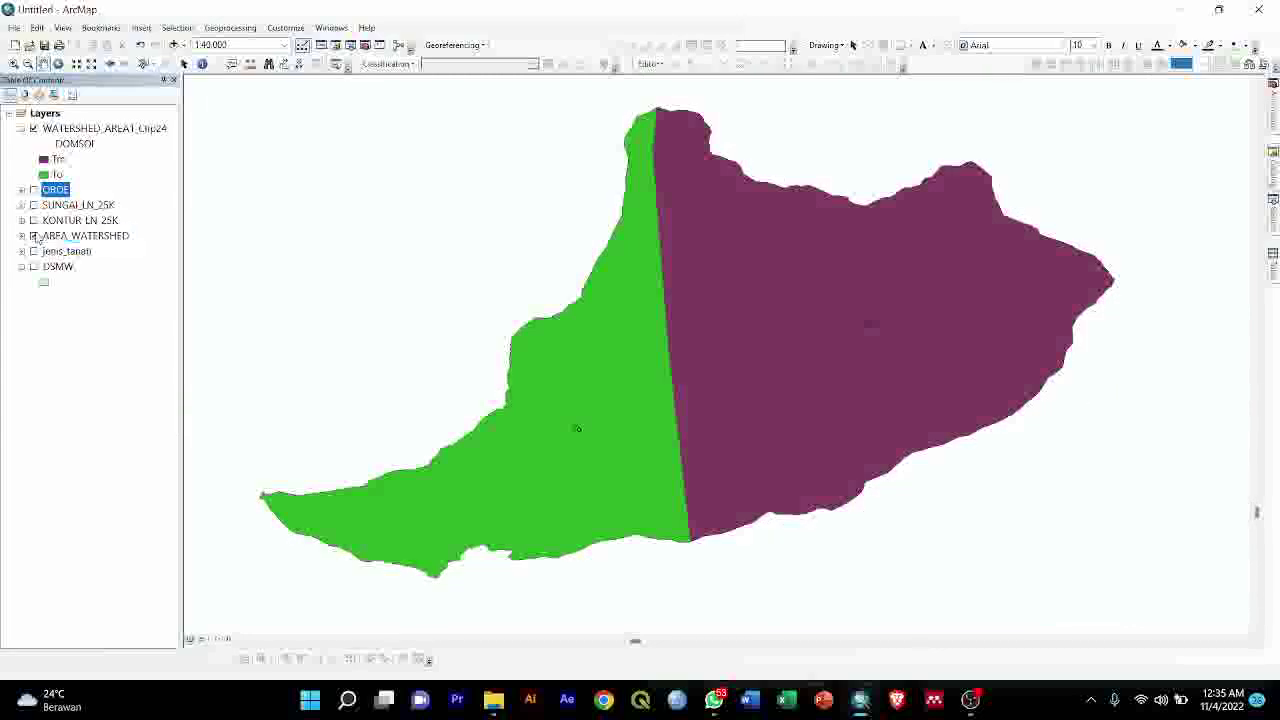
{"action": "left_click_drag", "start_coordinate": [50, 238], "coordinate": [44, 189]}
{"action": "left_click_drag", "start_coordinate": [62, 122], "coordinate": [66, 196]}
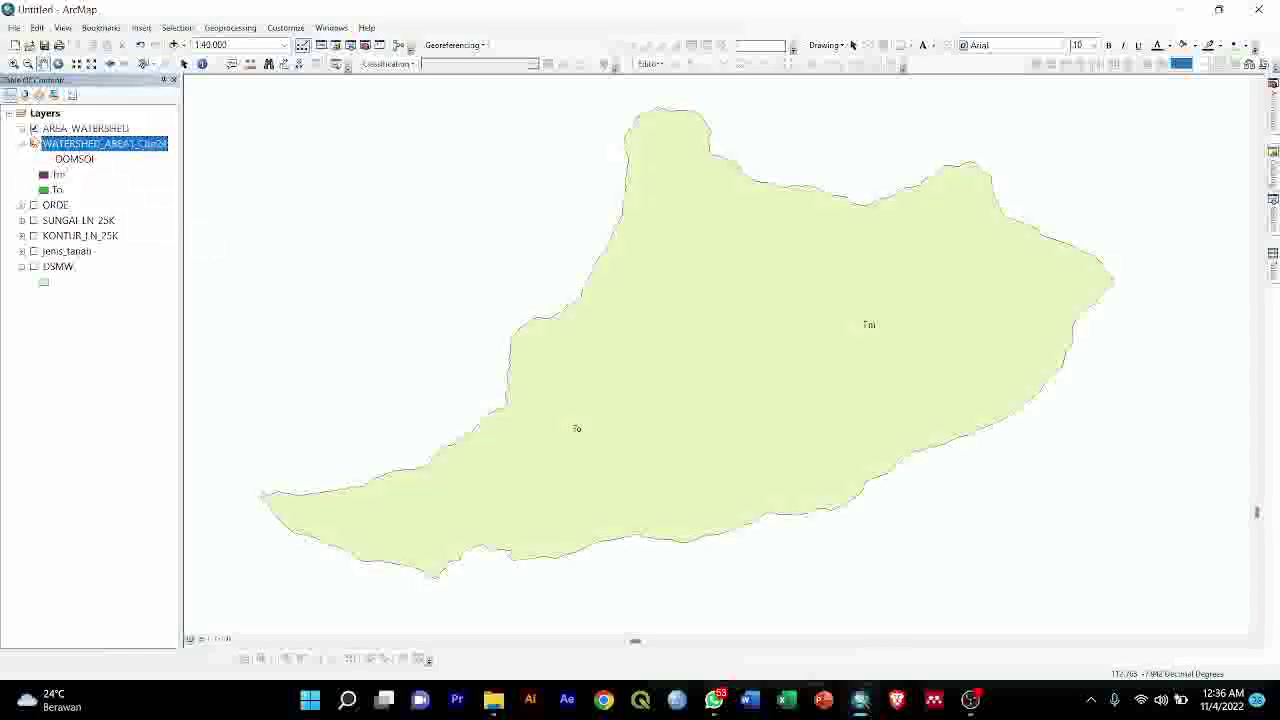
{"action": "left_click", "coordinate": [21, 129]}
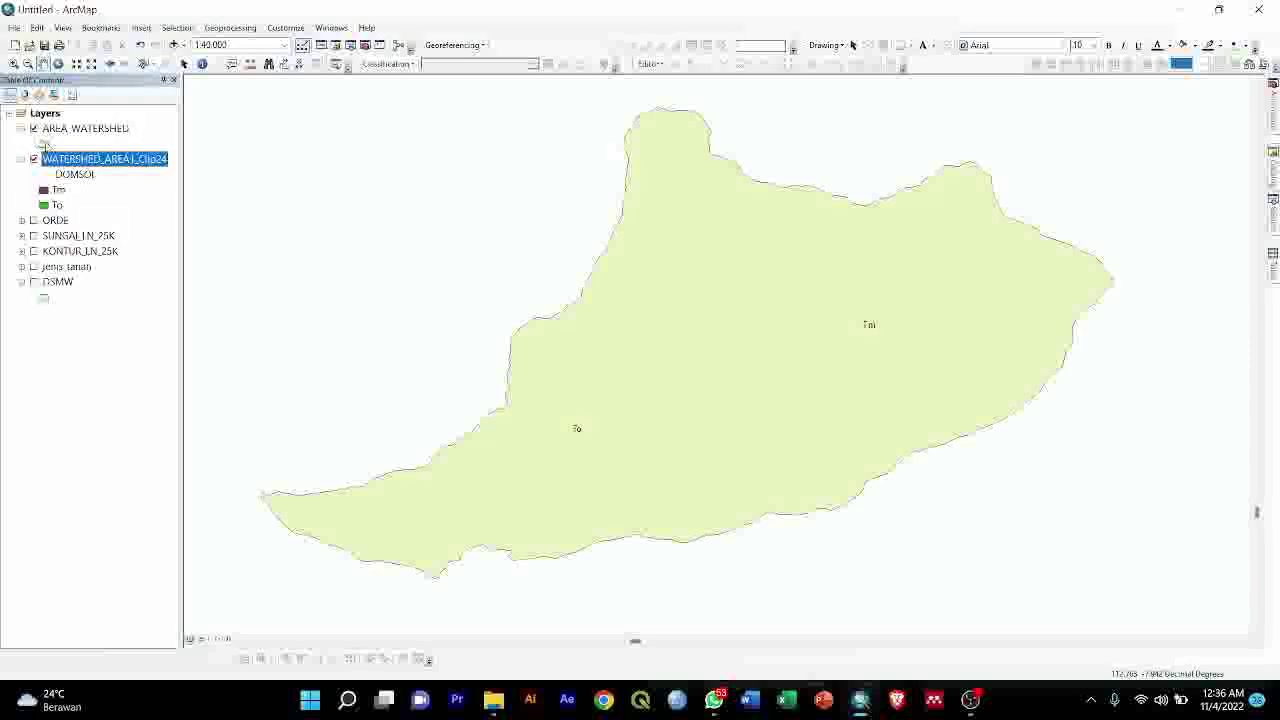
{"action": "left_click", "coordinate": [34, 129]}
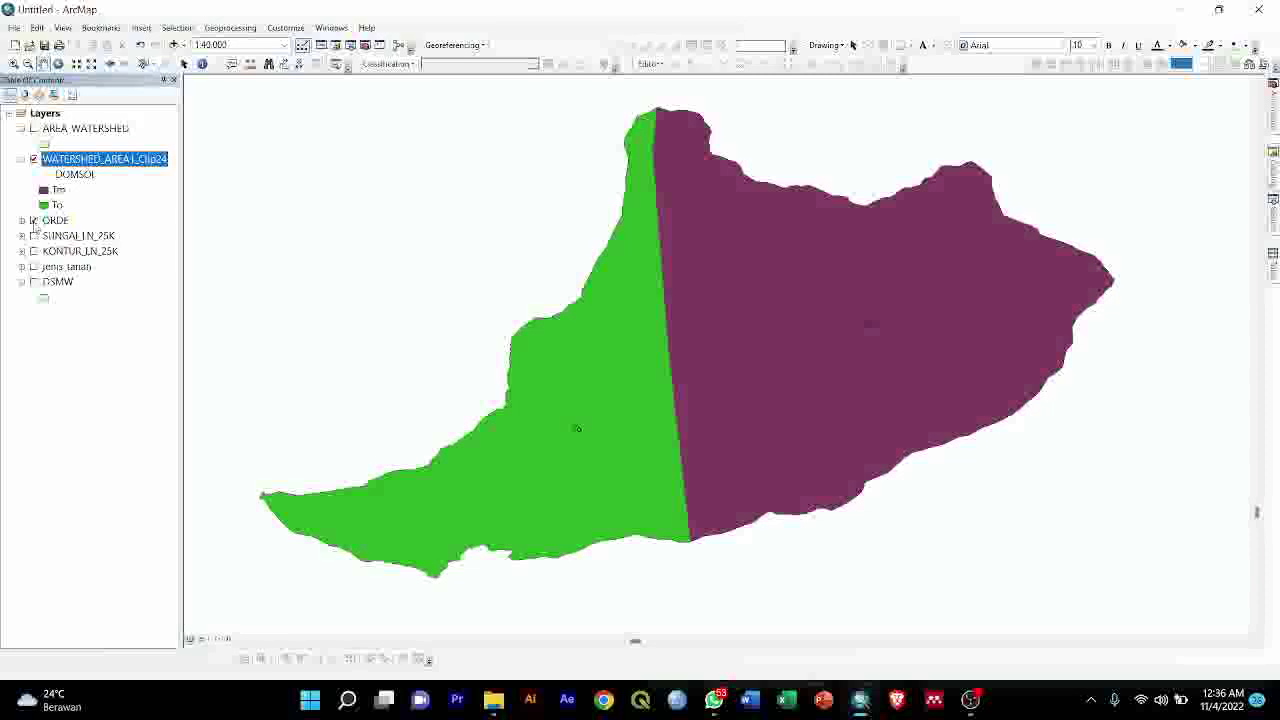
Show the ORDE stream layer above the clipped soil layer, and check the KONTUR_LN_25K layer before hiding it
{"action": "left_click_drag", "start_coordinate": [48, 220], "coordinate": [49, 140]}
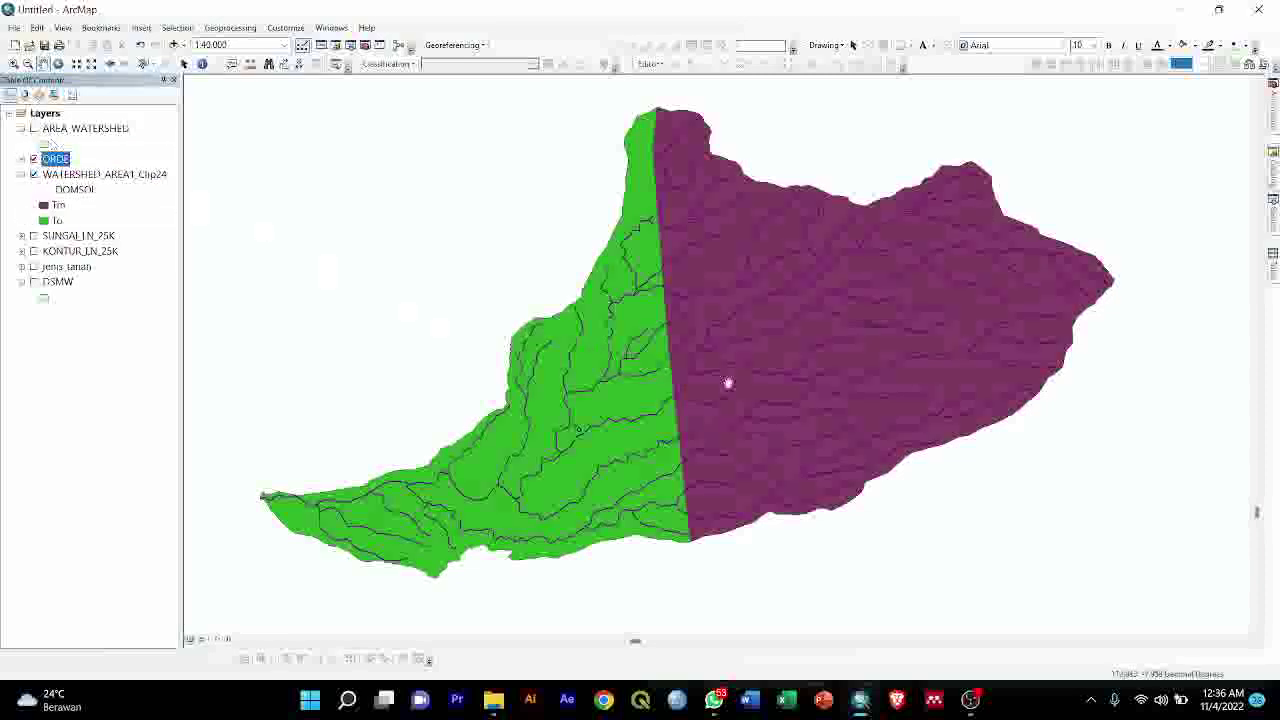
{"action": "left_click", "coordinate": [44, 252], "text": "ctrl"}
{"action": "left_click", "coordinate": [34, 252]}
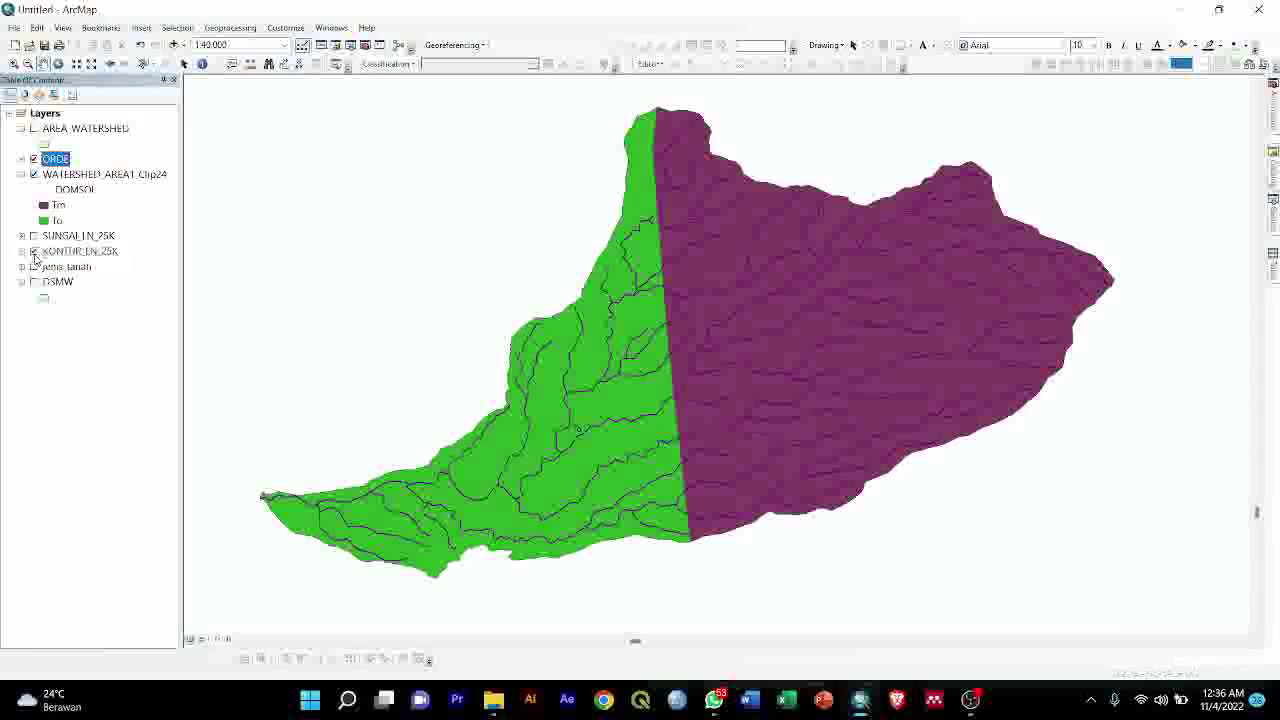
{"action": "left_click", "coordinate": [34, 252]}
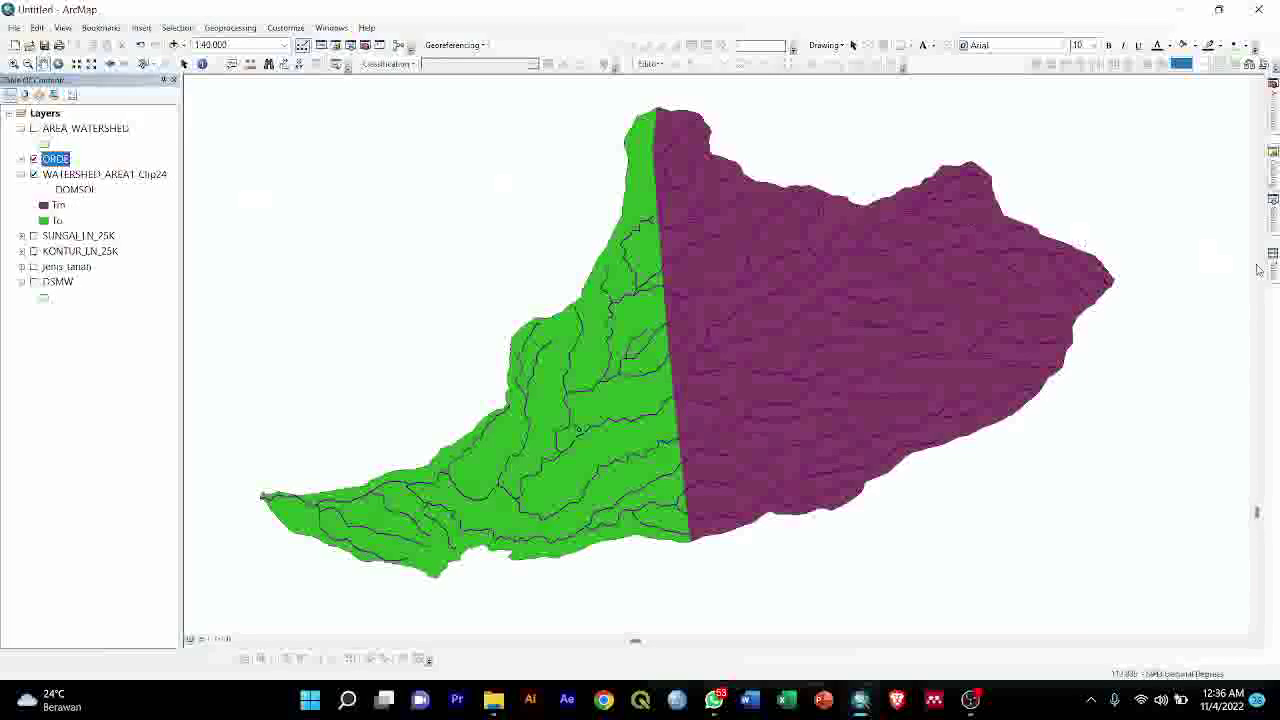
Look through the Kab Malang shapefiles in the Catalog for the clipped contour data and collapse that folder
{"action": "left_click", "coordinate": [1272, 192]}
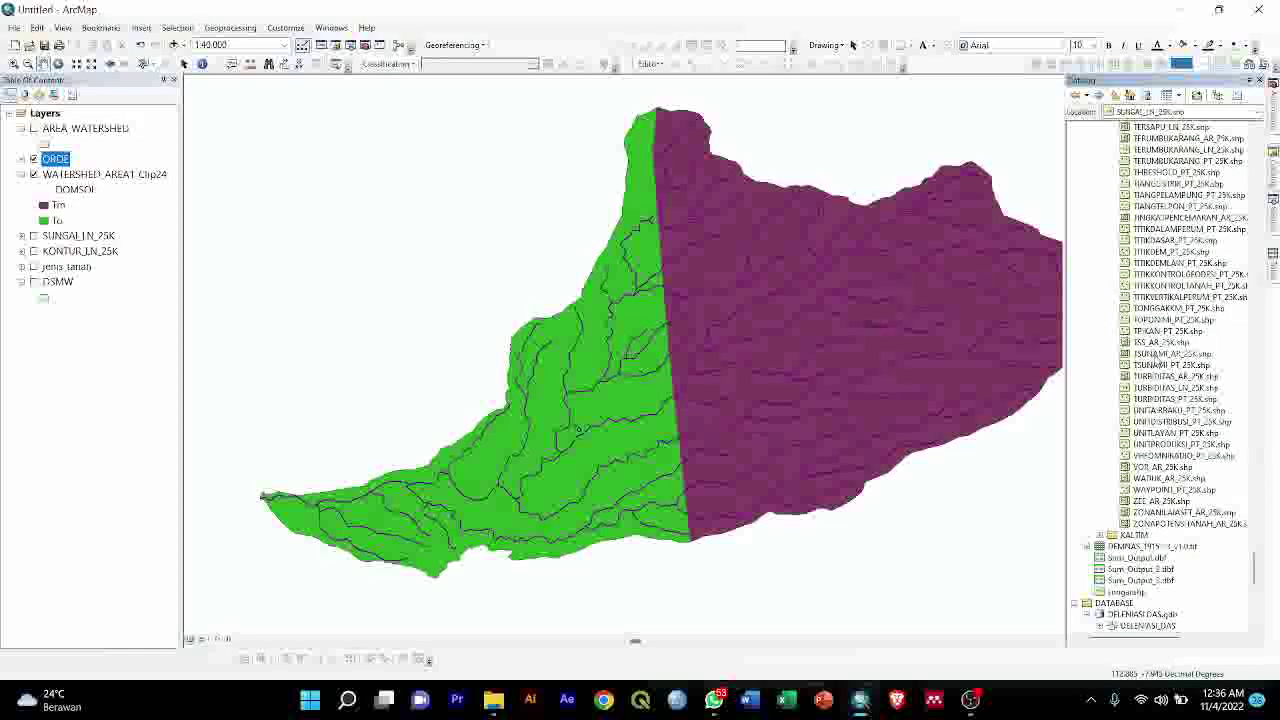
{"action": "scroll", "coordinate": [1155, 355], "scroll_direction": "up", "scroll_amount": 7}
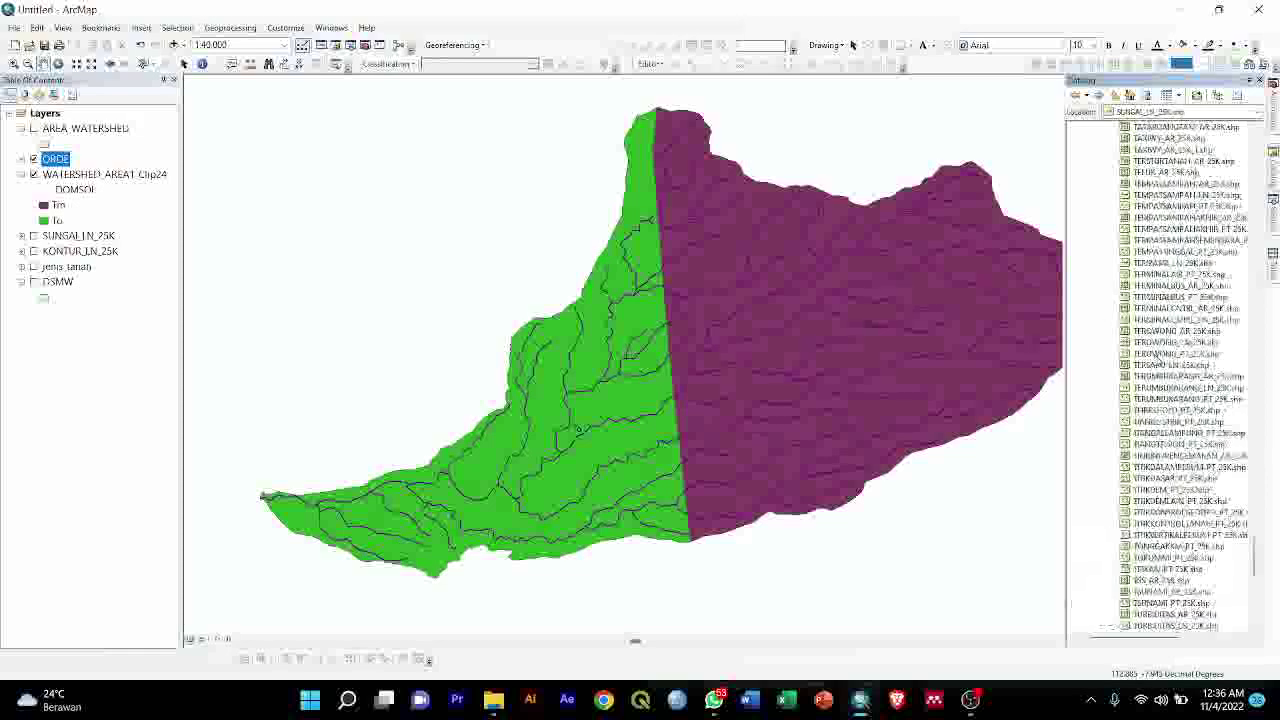
{"action": "scroll", "coordinate": [1184, 372], "scroll_direction": "up", "scroll_amount": 10}
{"action": "scroll", "coordinate": [1184, 372], "scroll_direction": "up", "scroll_amount": 20}
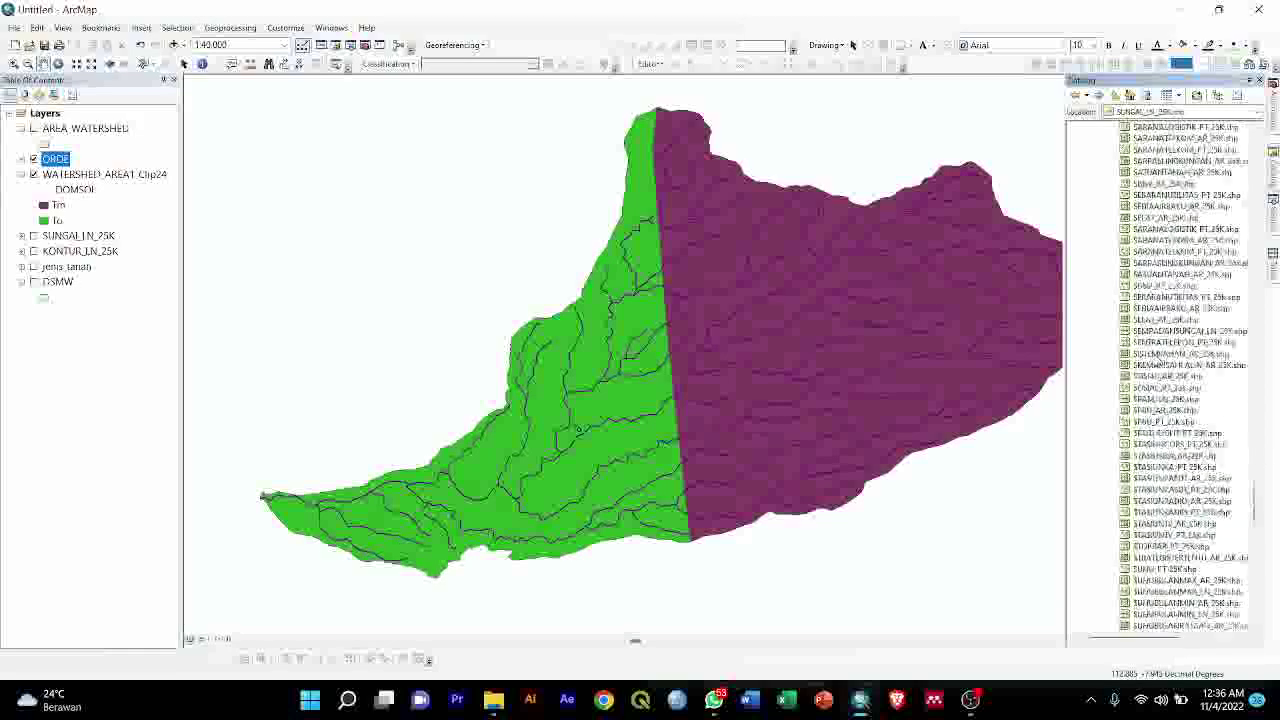
{"action": "scroll", "coordinate": [1184, 372], "scroll_direction": "up", "scroll_amount": 20}
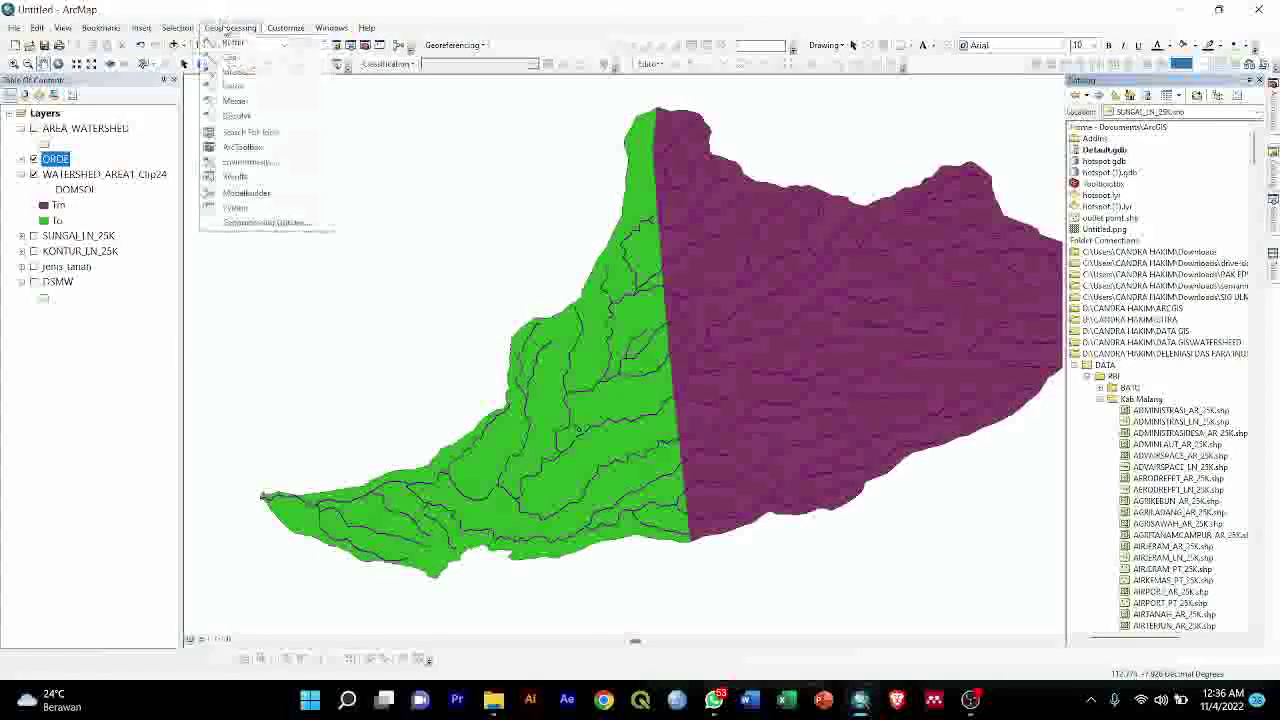
{"action": "left_click", "coordinate": [229, 27]}
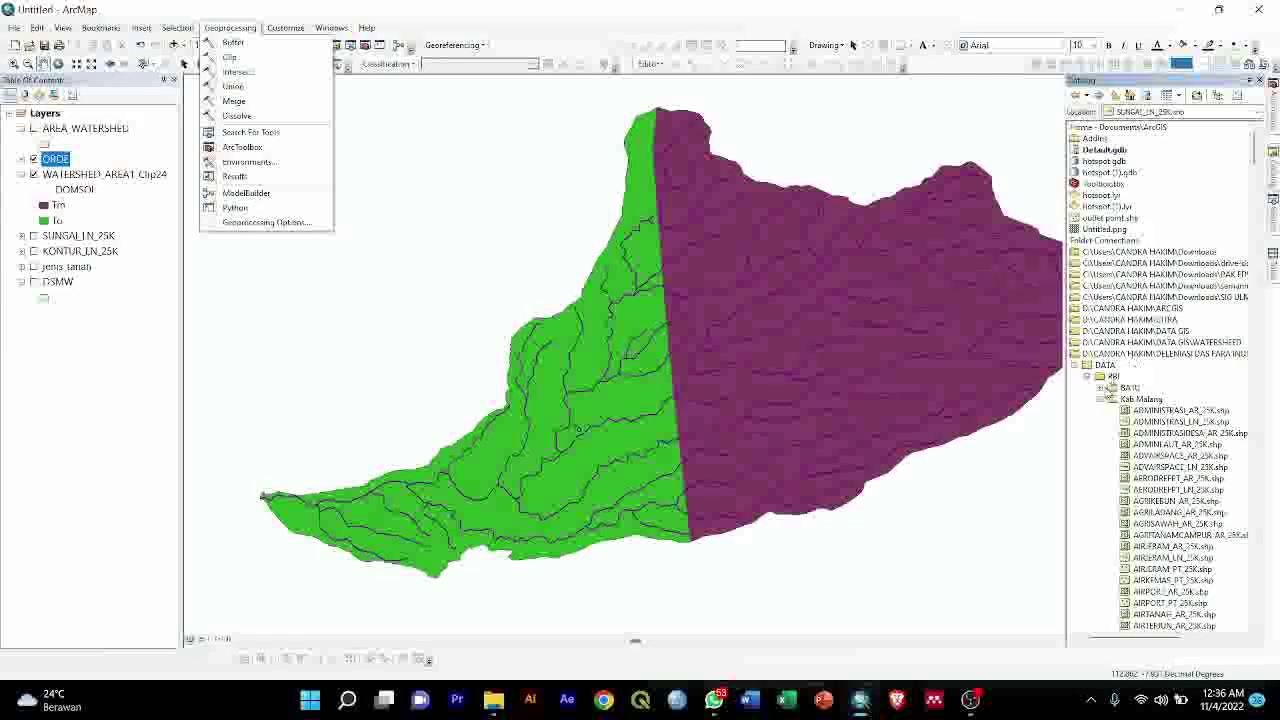
{"action": "left_click", "coordinate": [1103, 398]}
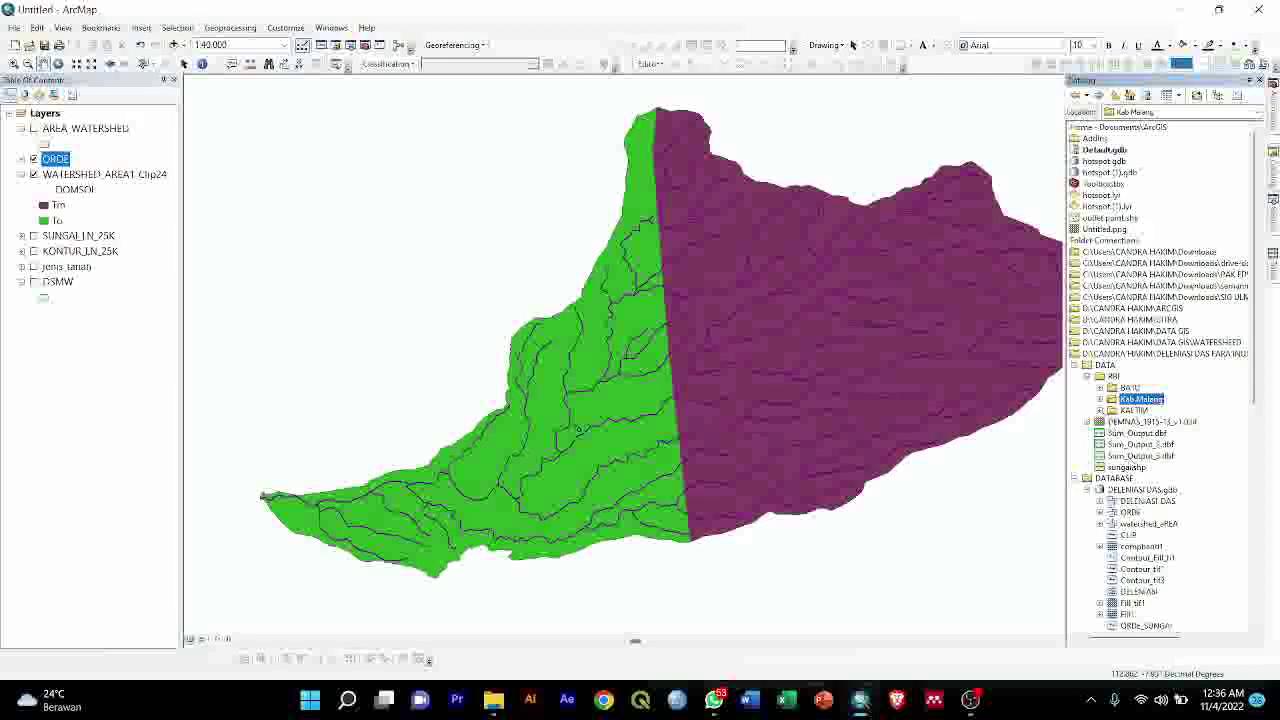
Examine the DELENIASI DAS geodatabase for the clipped contours, expanding its DELENIASI_DAS and watershed area datasets
{"action": "scroll", "coordinate": [1131, 481], "scroll_direction": "down", "scroll_amount": 2}
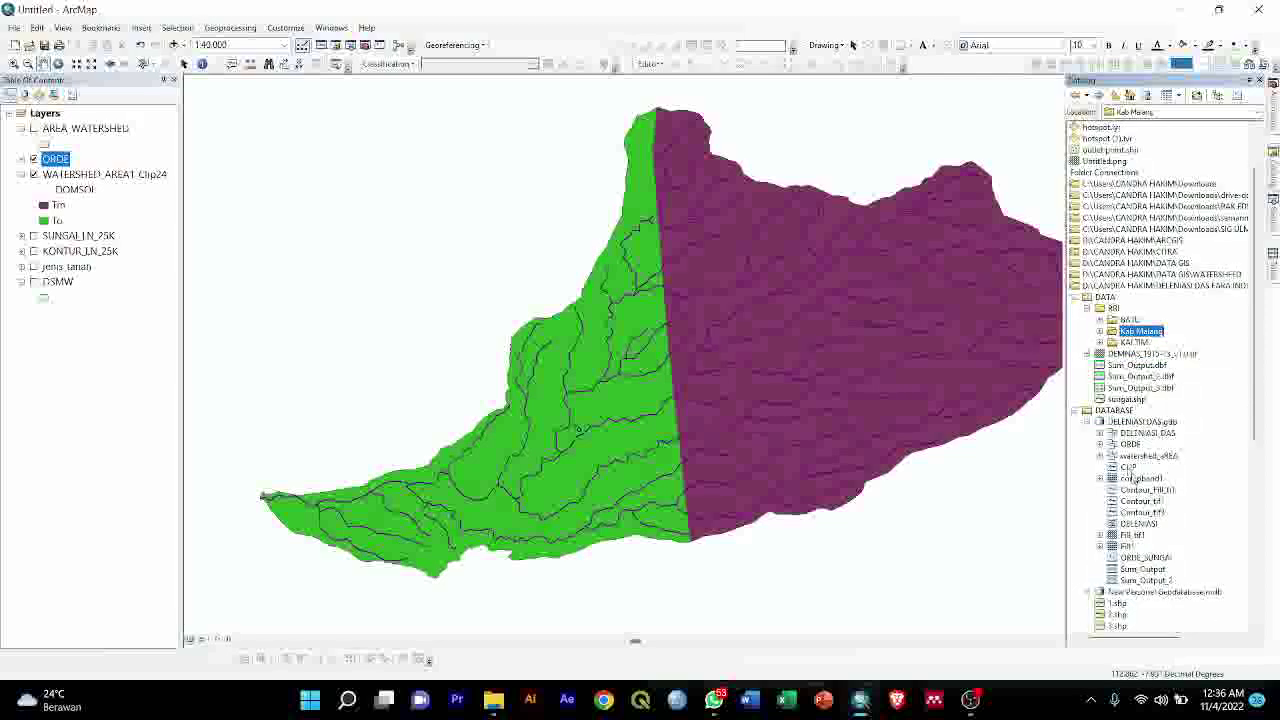
{"action": "left_click", "coordinate": [1127, 467]}
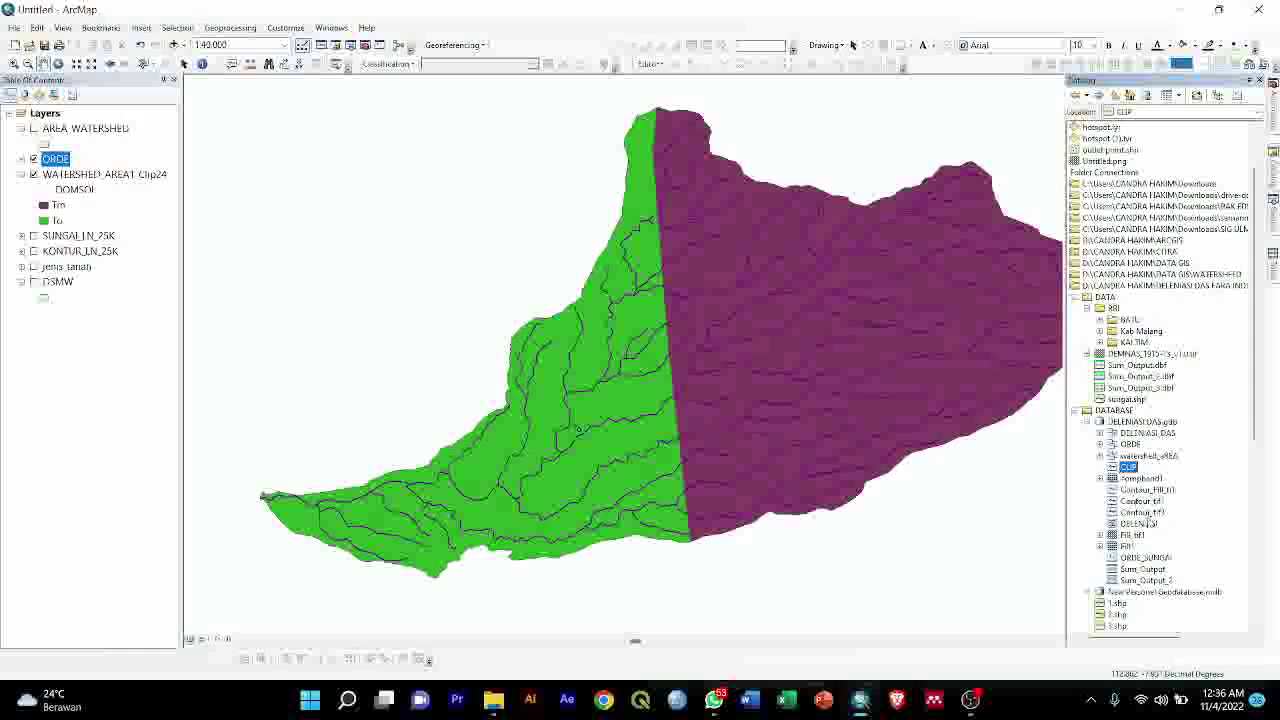
{"action": "scroll", "coordinate": [1148, 522], "scroll_direction": "down", "scroll_amount": 1}
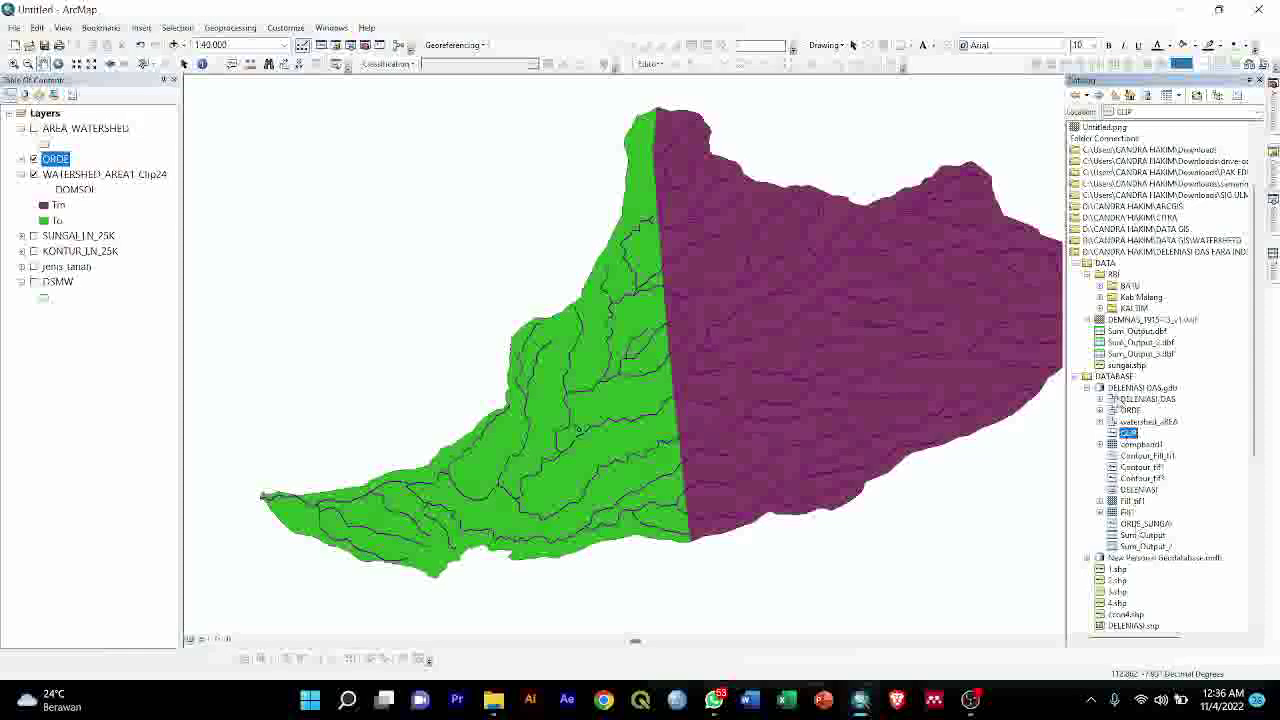
{"action": "left_click", "coordinate": [1101, 399]}
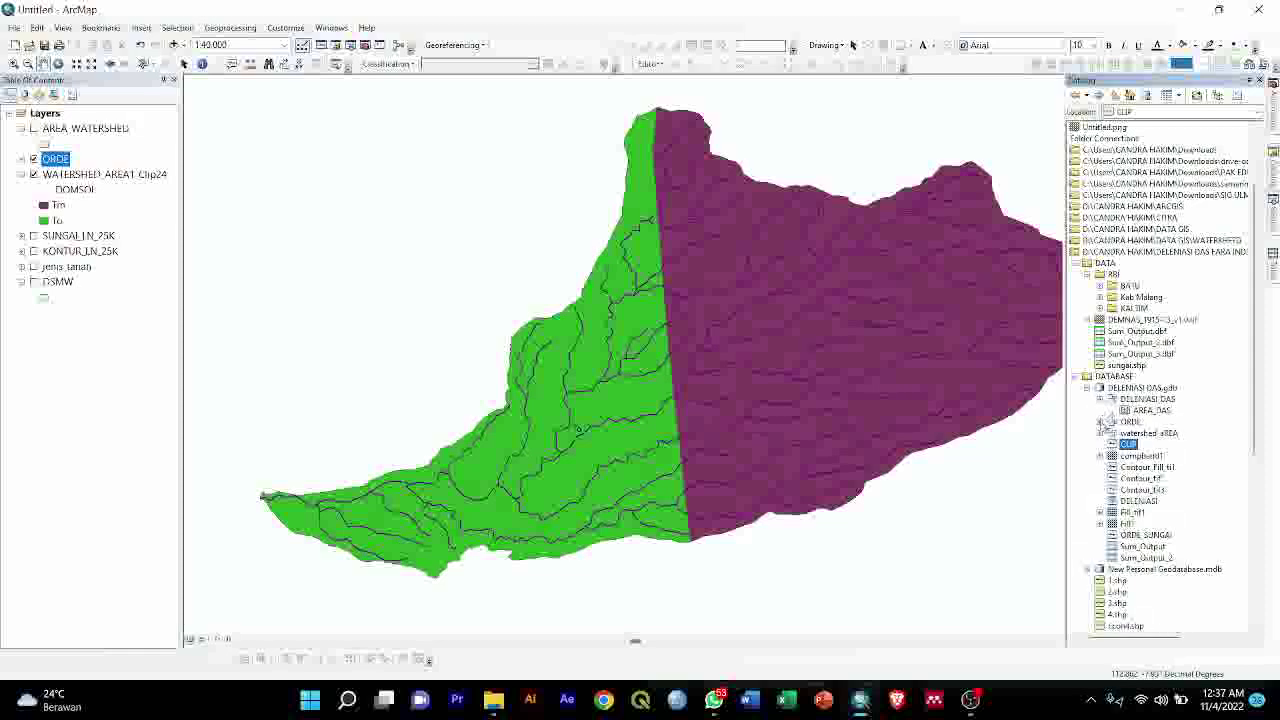
{"action": "left_click", "coordinate": [1101, 433]}
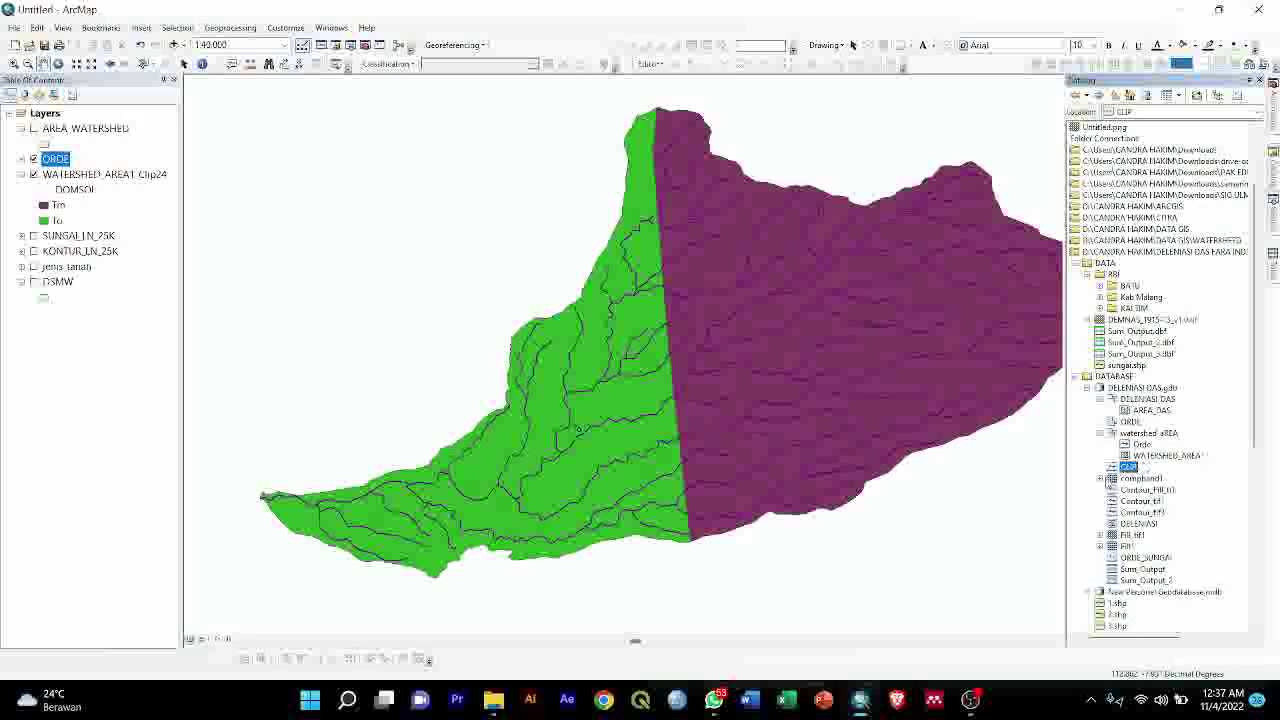
{"action": "left_click", "coordinate": [1100, 479]}
{"action": "scroll", "coordinate": [1100, 486], "scroll_direction": "up", "scroll_amount": 3}
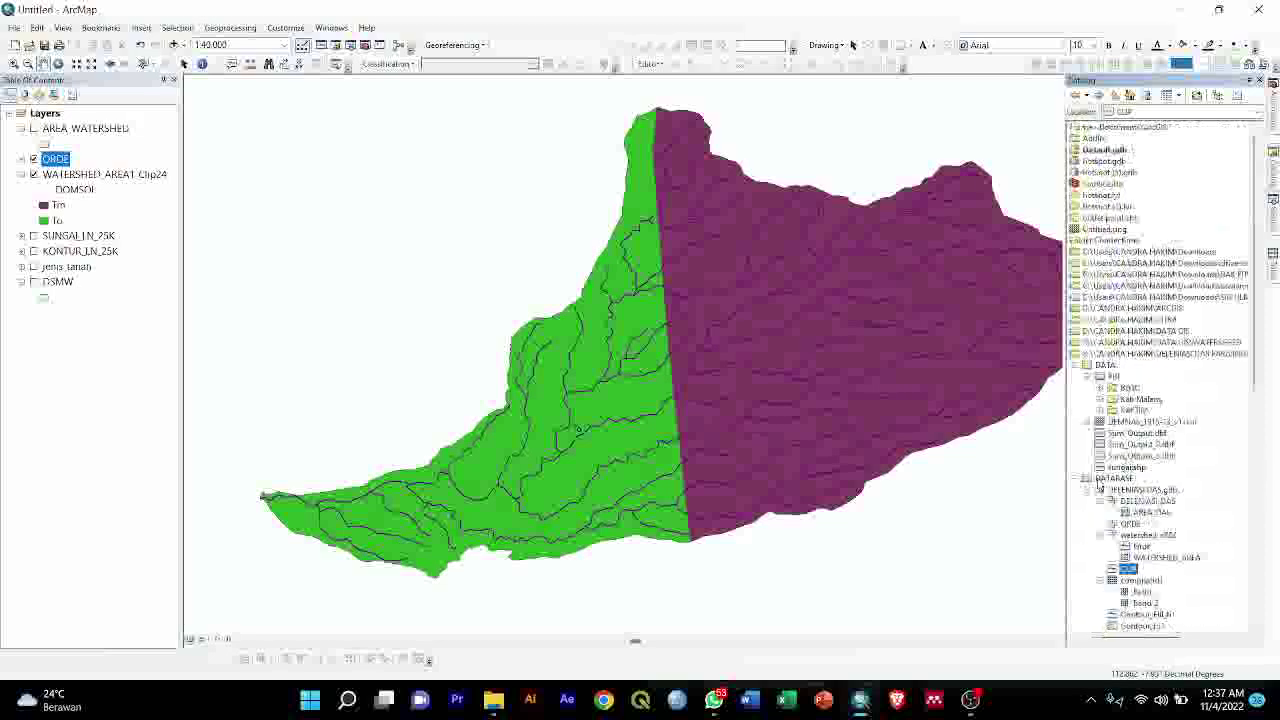
Add KONTUR_LN_25K_Clip from Default.gdb to the map
{"action": "double_click", "coordinate": [1080, 149]}
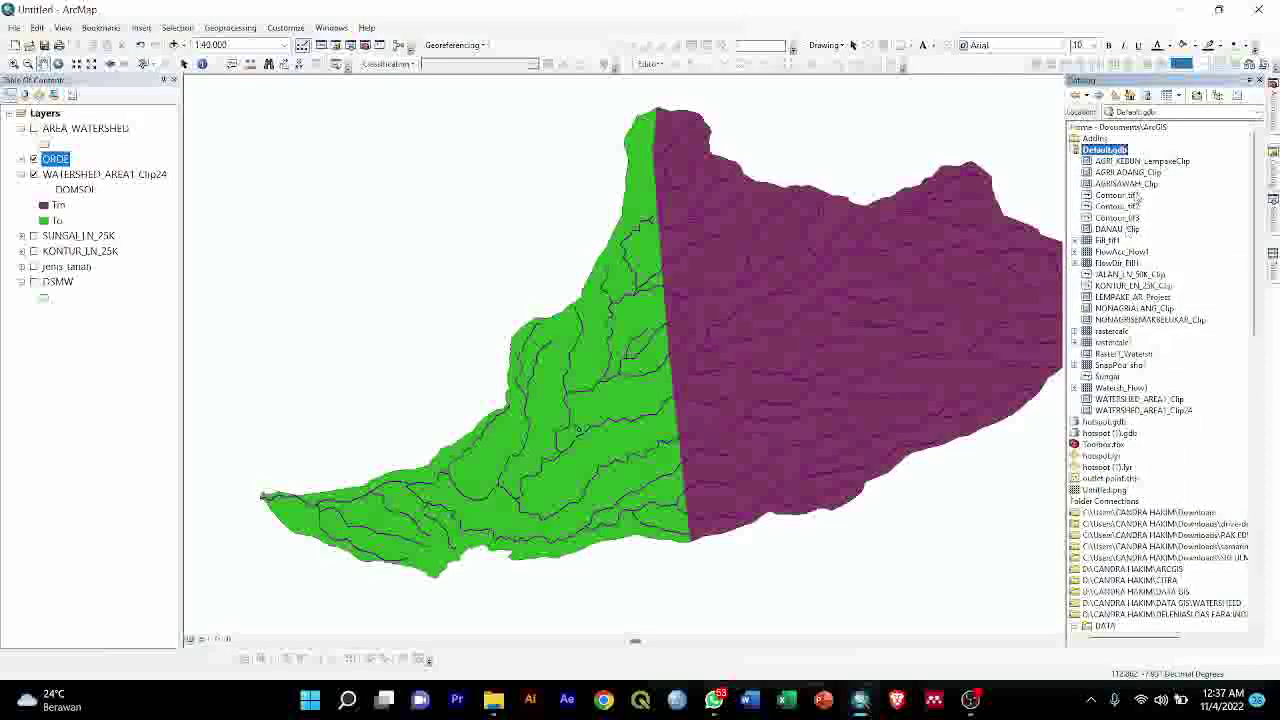
{"action": "left_click", "coordinate": [1130, 288]}
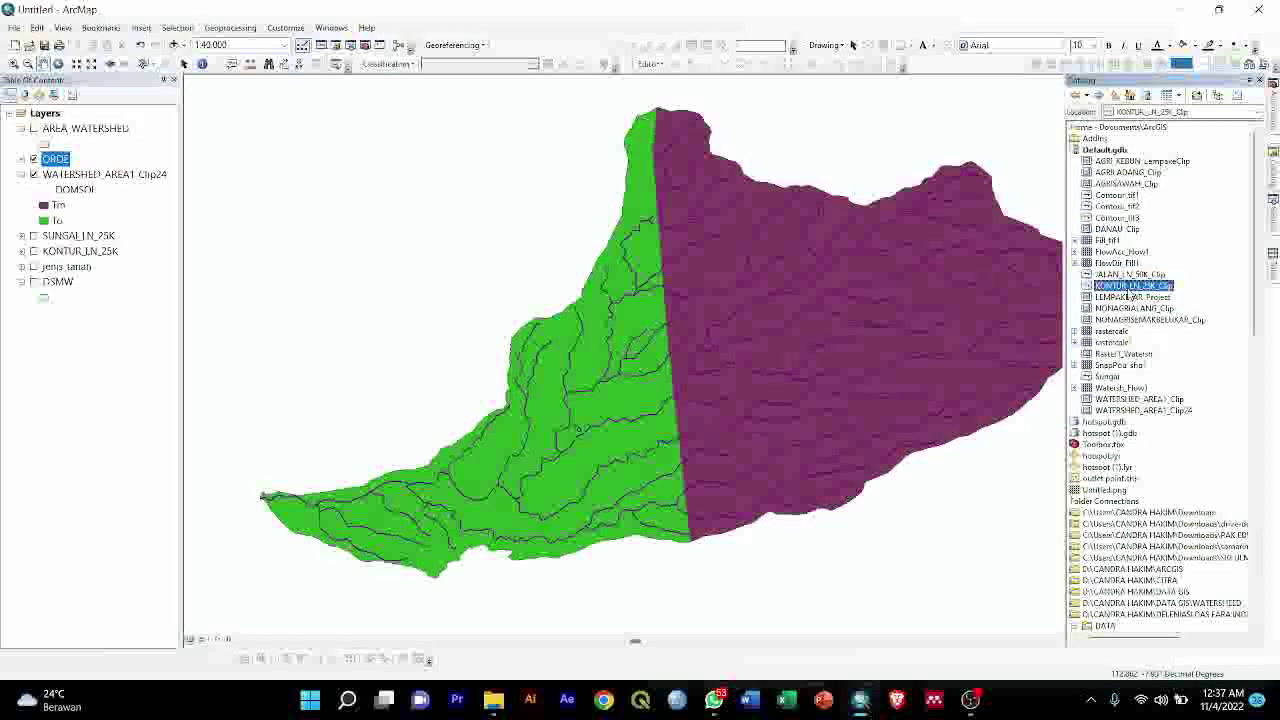
{"action": "left_click_drag", "start_coordinate": [1130, 290], "coordinate": [871, 334]}
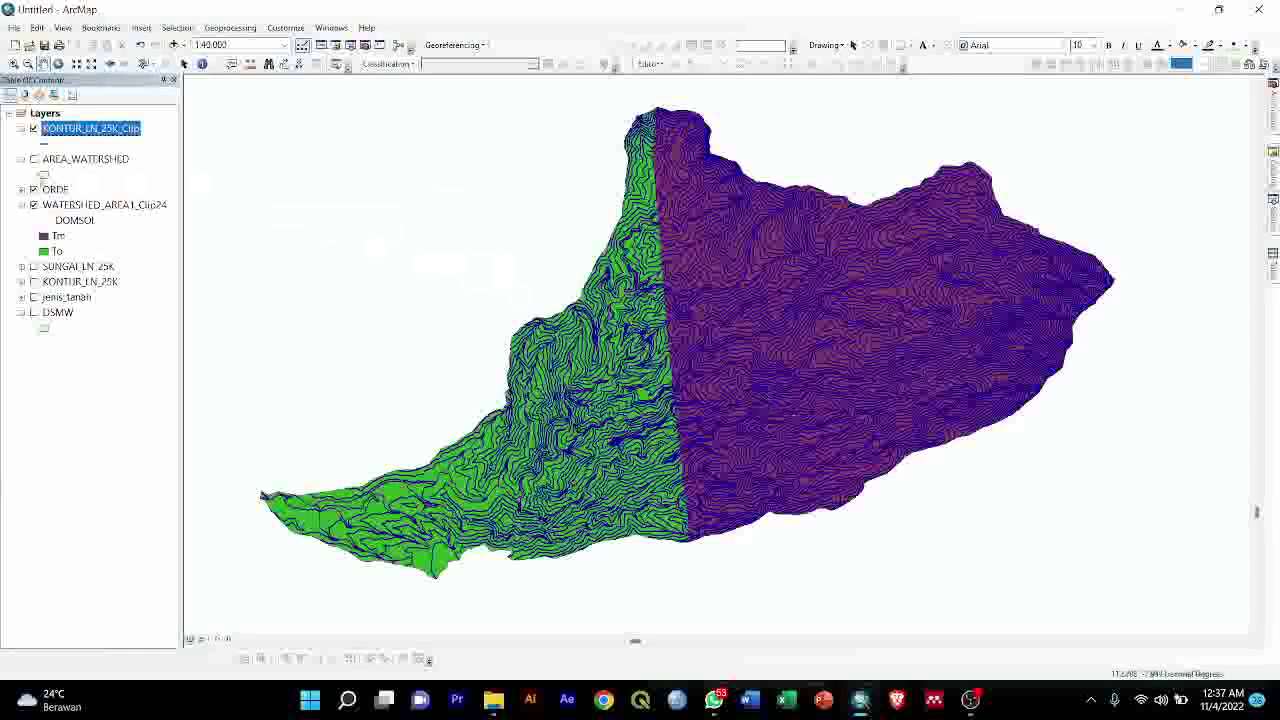
Symbolize the KONTUR_LN_25K_Clip contours with the Collector Street line style
{"action": "left_click", "coordinate": [44, 144]}
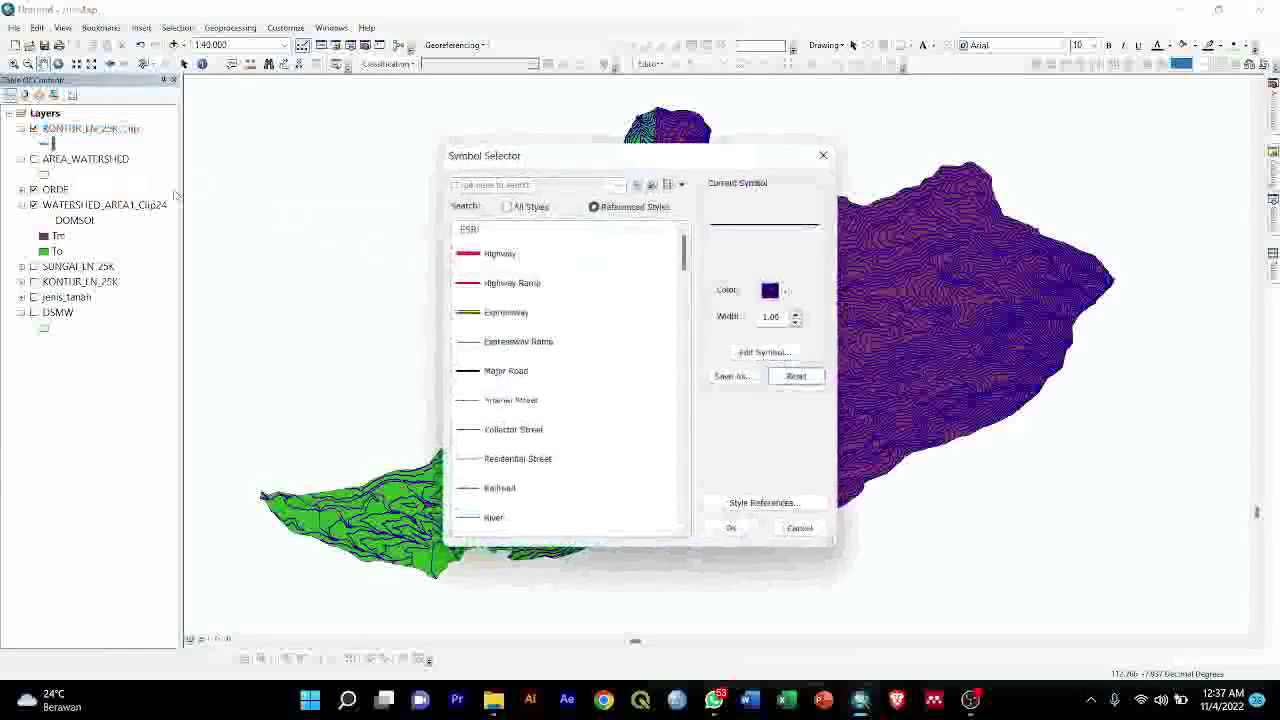
{"action": "left_click", "coordinate": [507, 433]}
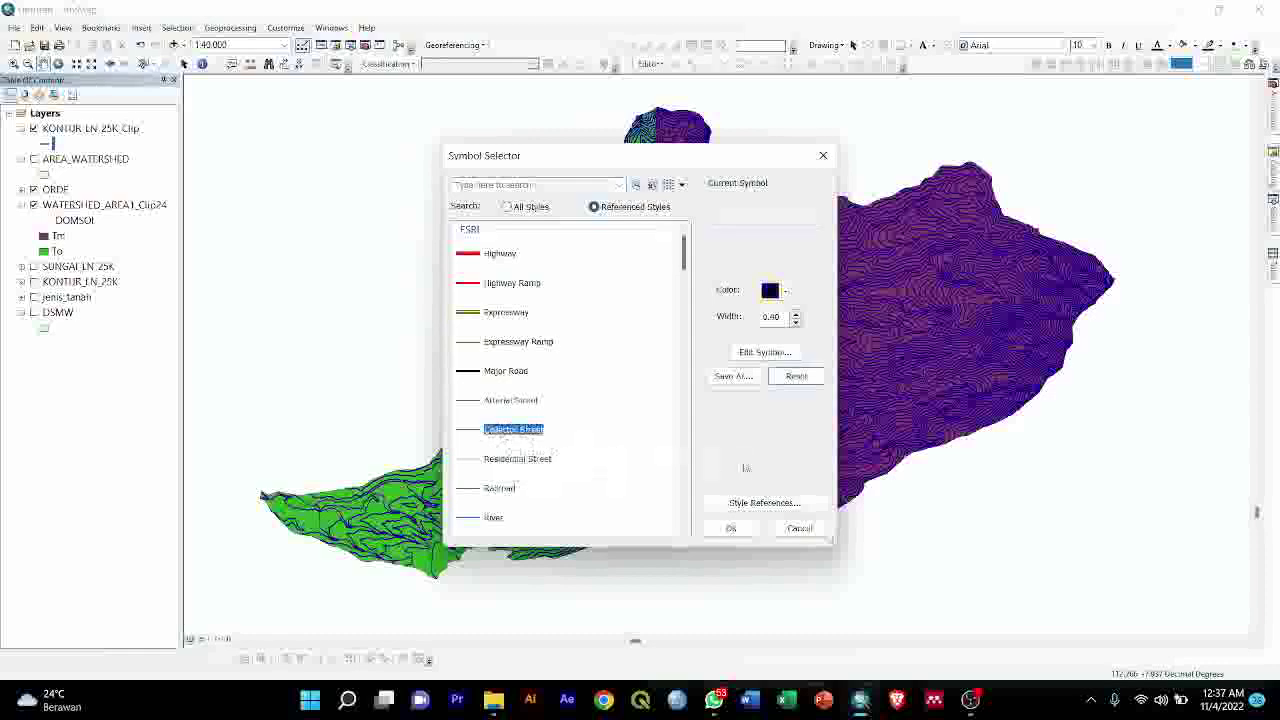
{"action": "left_click", "coordinate": [731, 527]}
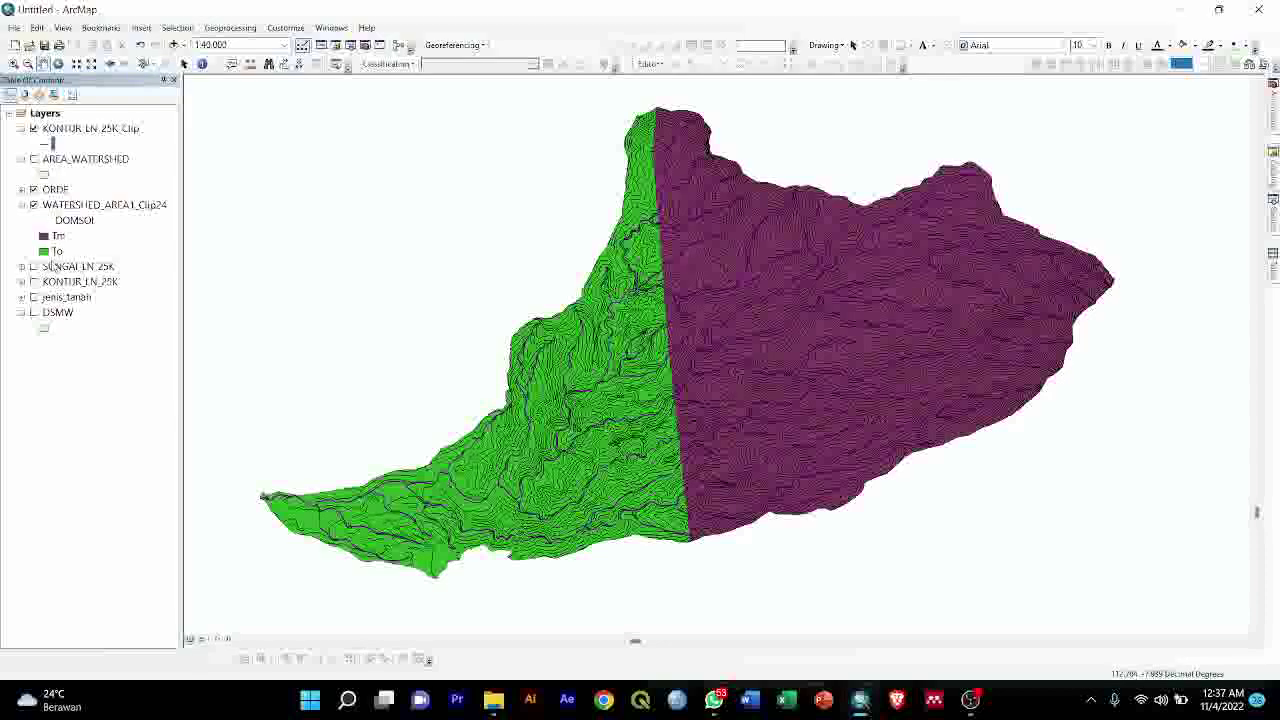
Apply the River line style to the ORDE streams and move KONTUR_LN_25K_Clip directly beneath the ORDE layer
{"action": "left_click", "coordinate": [22, 190]}
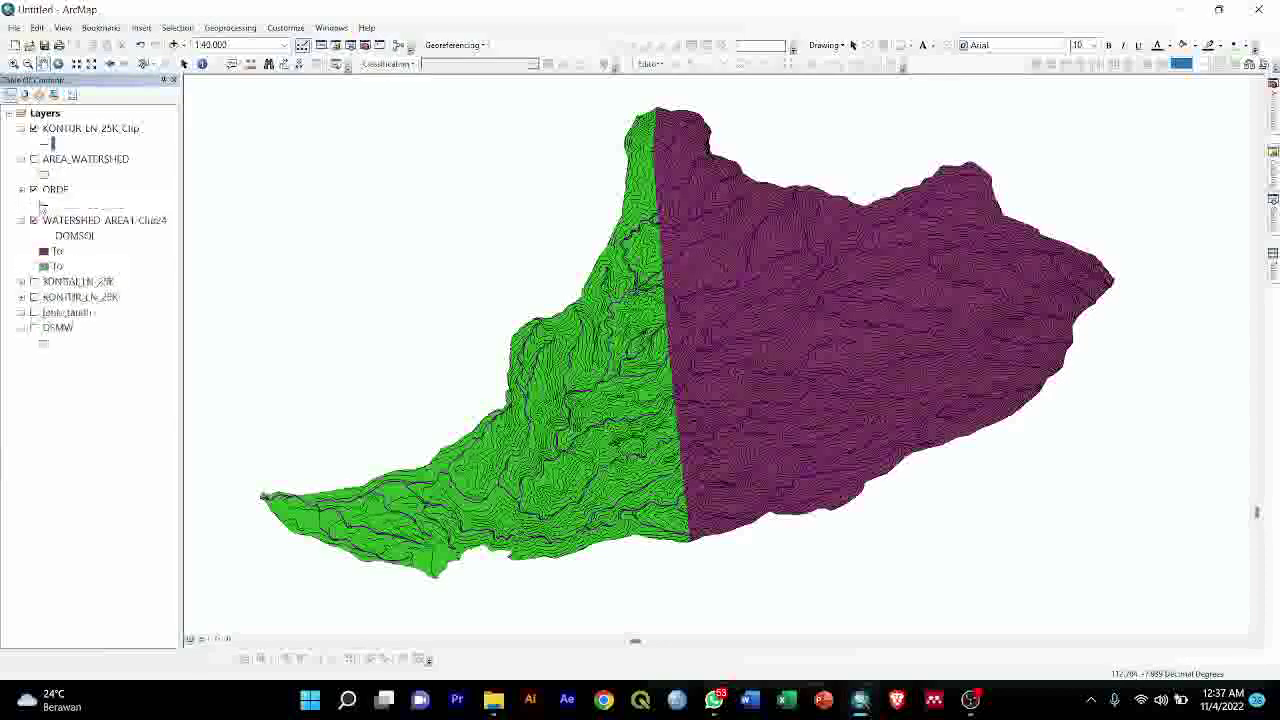
{"action": "left_click", "coordinate": [44, 208]}
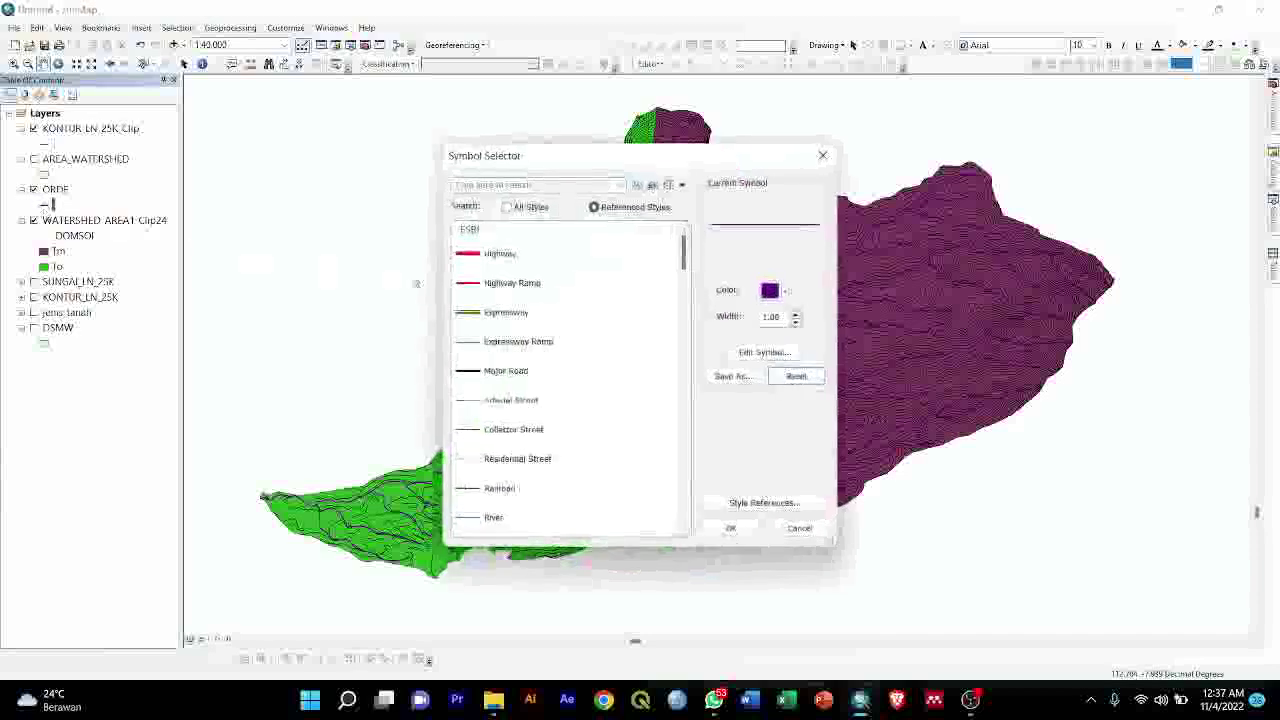
{"action": "scroll", "coordinate": [543, 364], "scroll_direction": "down", "scroll_amount": 2}
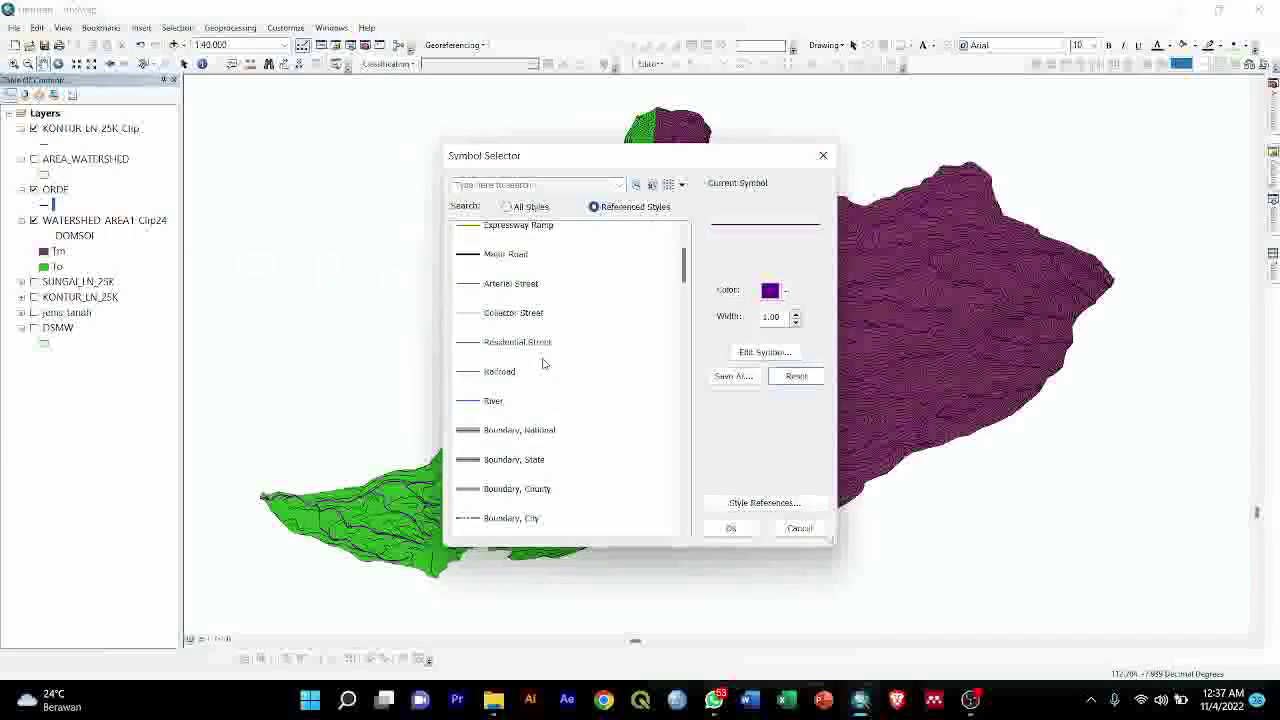
{"action": "left_click", "coordinate": [493, 401]}
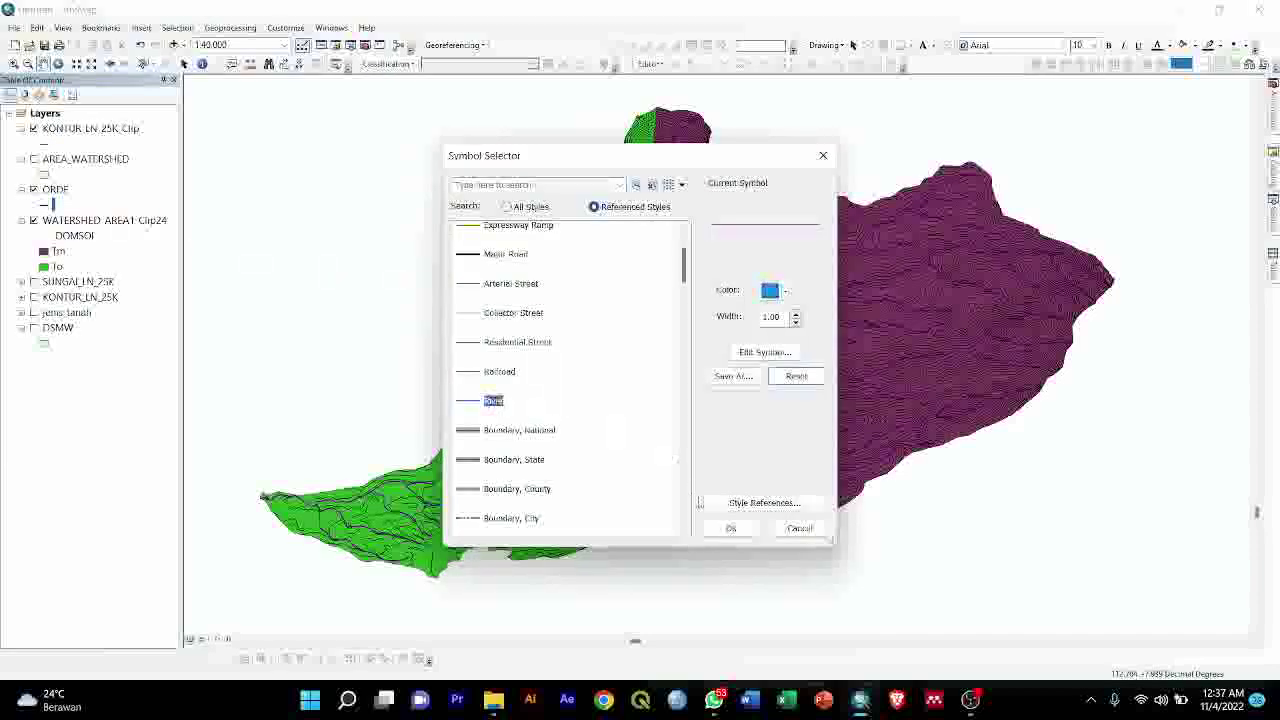
{"action": "left_click", "coordinate": [730, 528]}
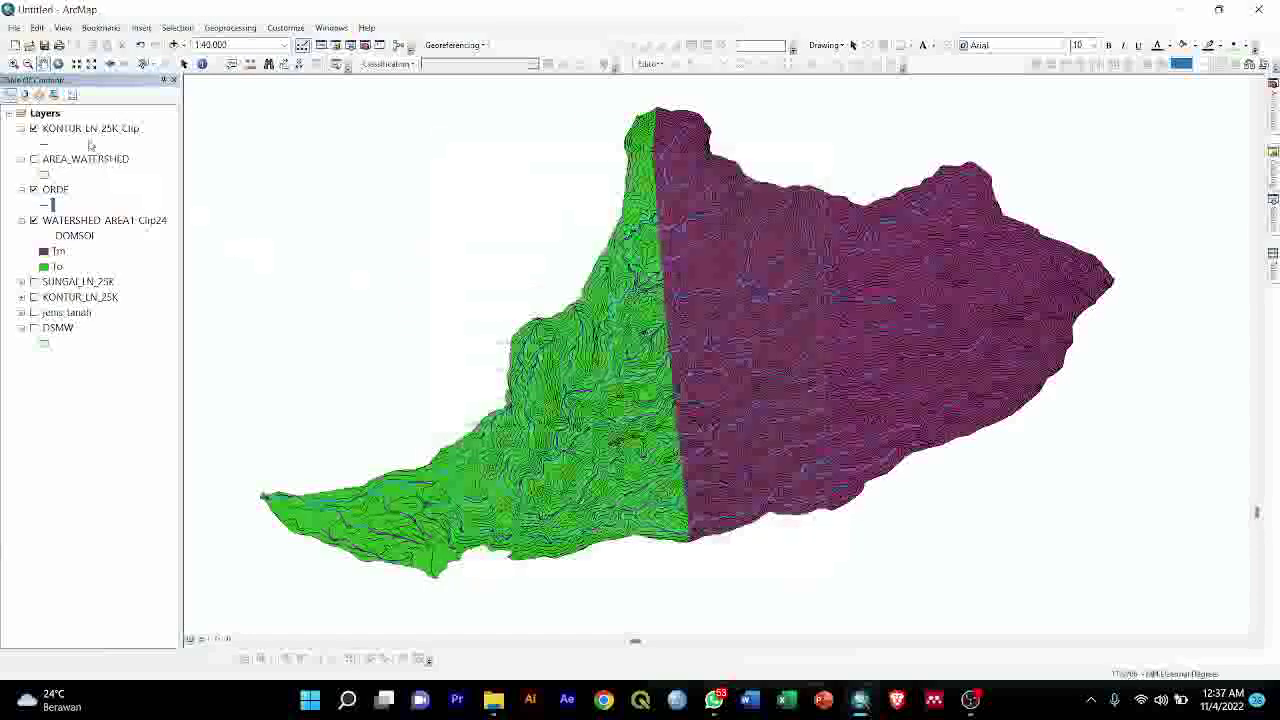
{"action": "left_click_drag", "start_coordinate": [88, 131], "coordinate": [75, 207]}
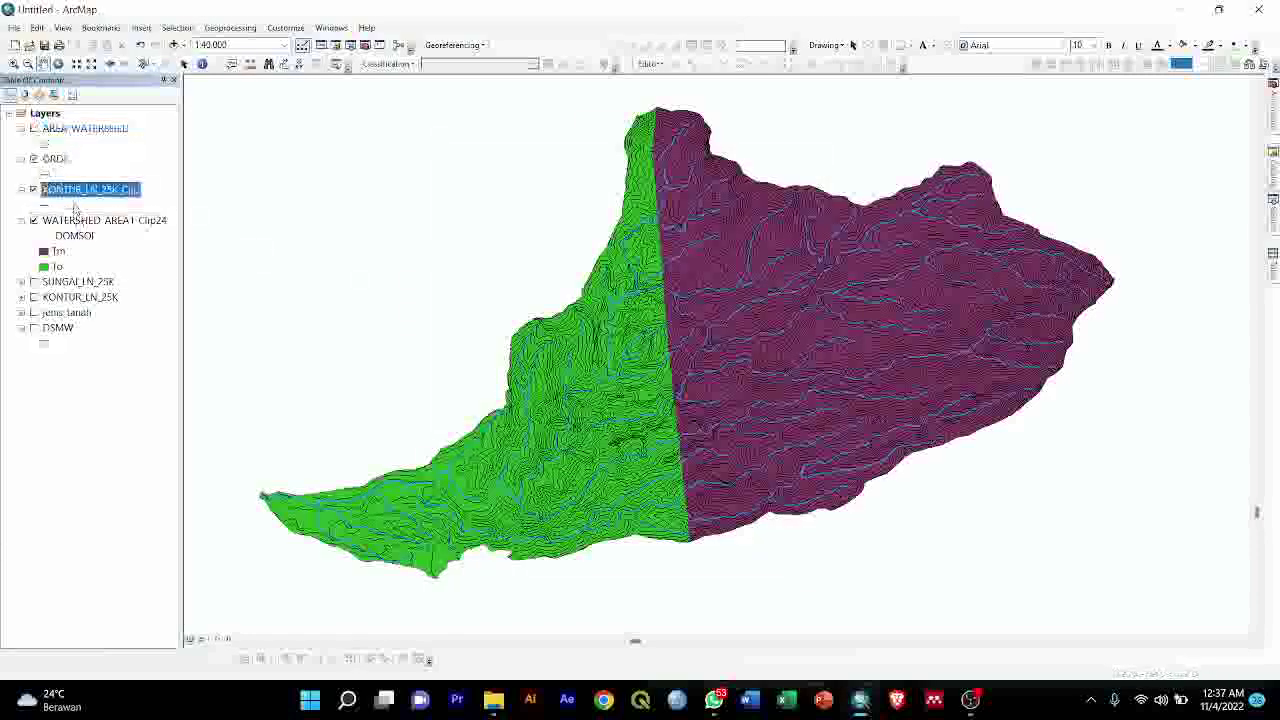
{"action": "left_click_drag", "start_coordinate": [480, 323], "coordinate": [593, 338]}
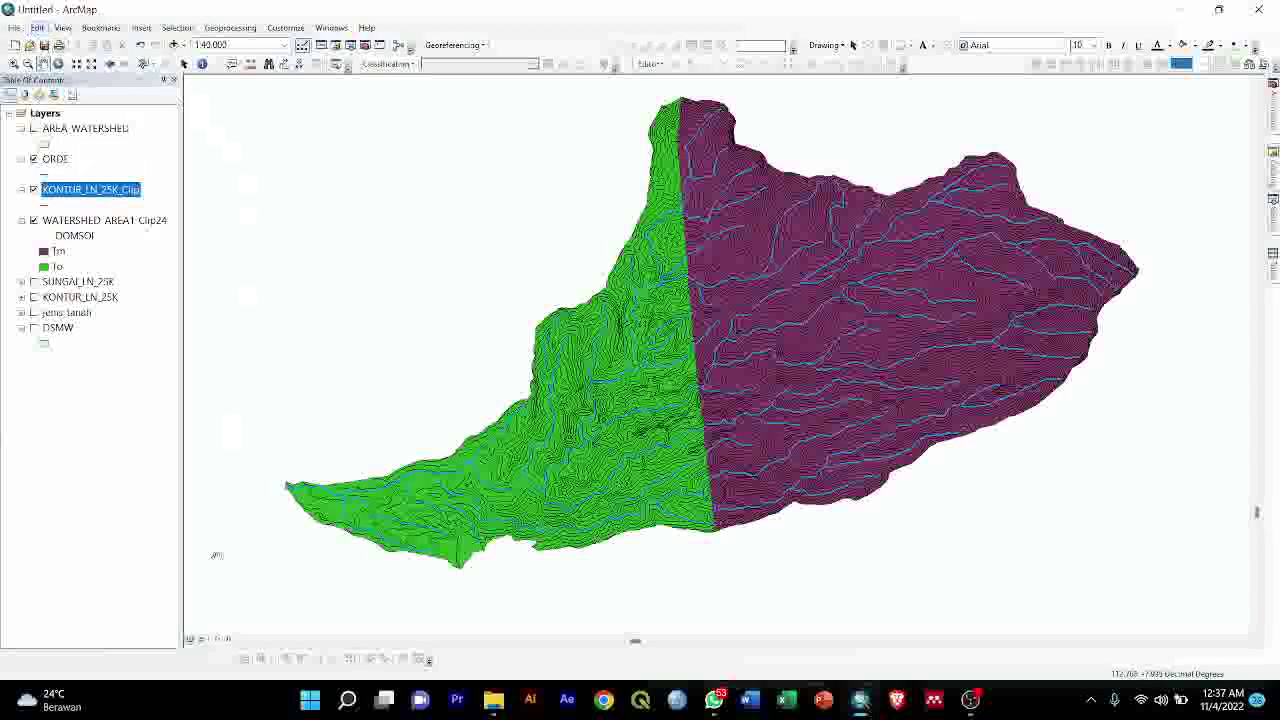
Preview the map on the page in layout view, and return to data view
{"action": "left_click", "coordinate": [203, 642]}
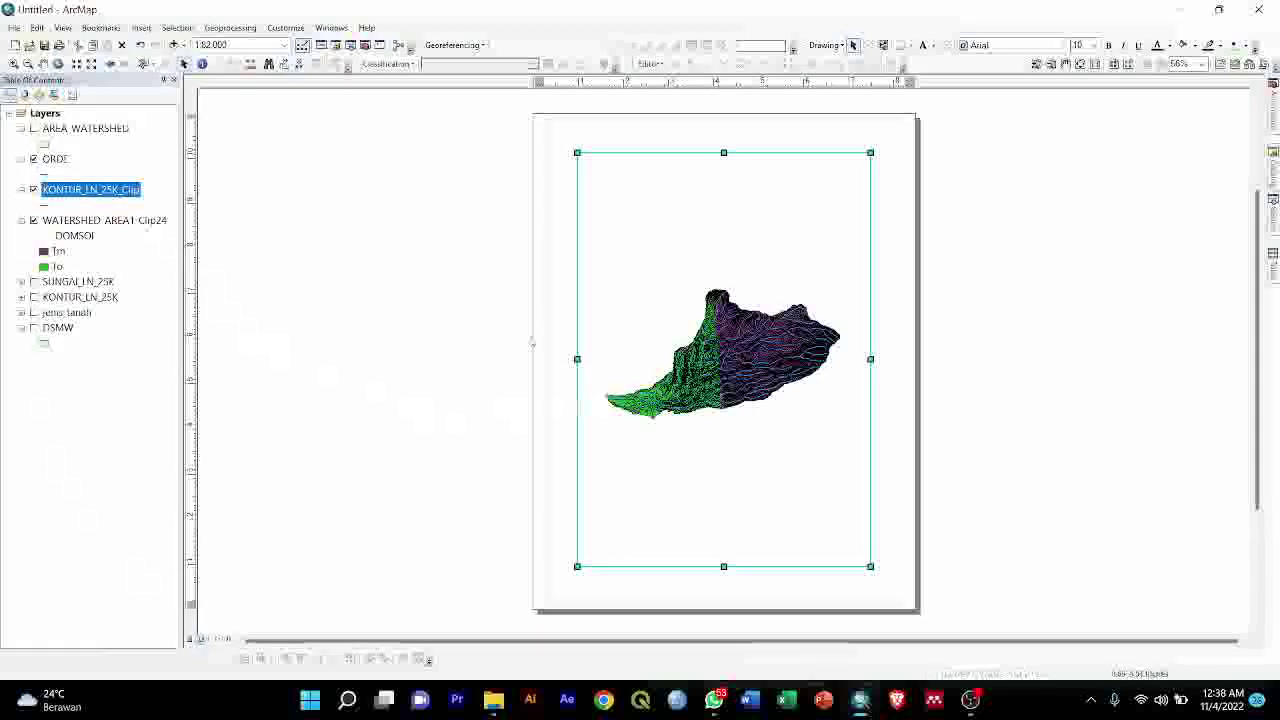
{"action": "left_click", "coordinate": [13, 28]}
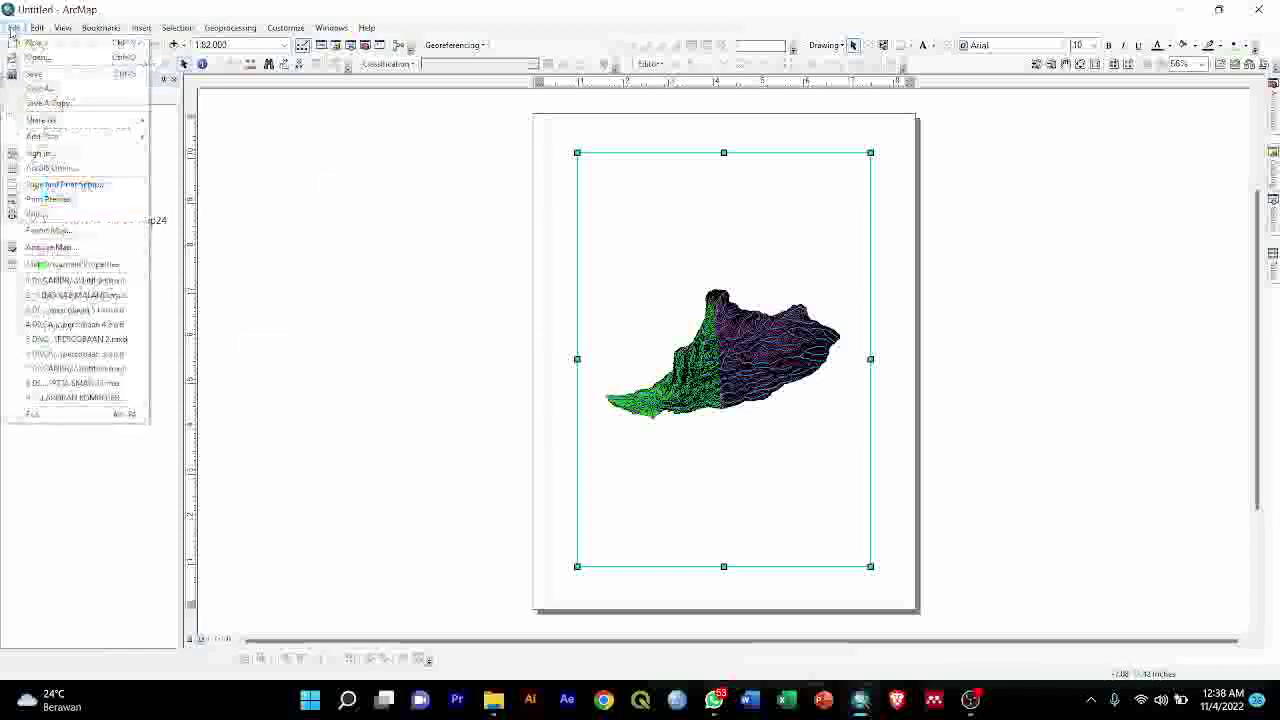
{"action": "left_click", "coordinate": [371, 203]}
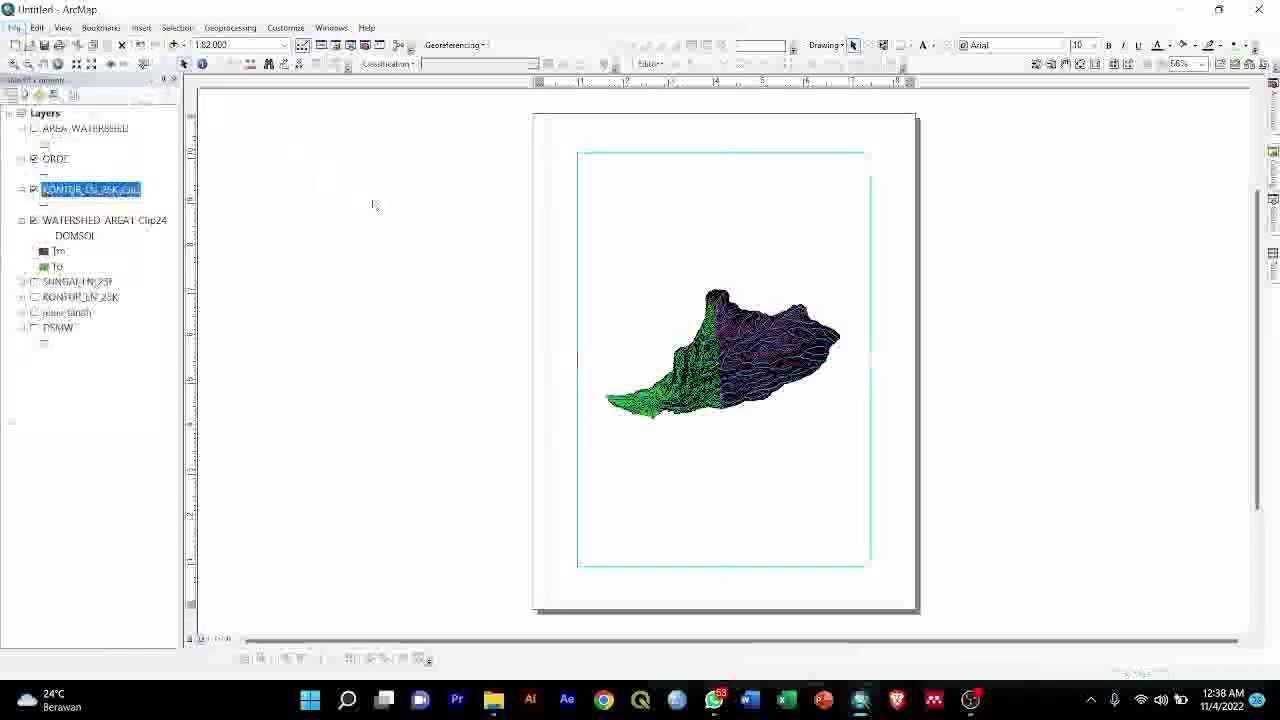
{"action": "left_click", "coordinate": [189, 639]}
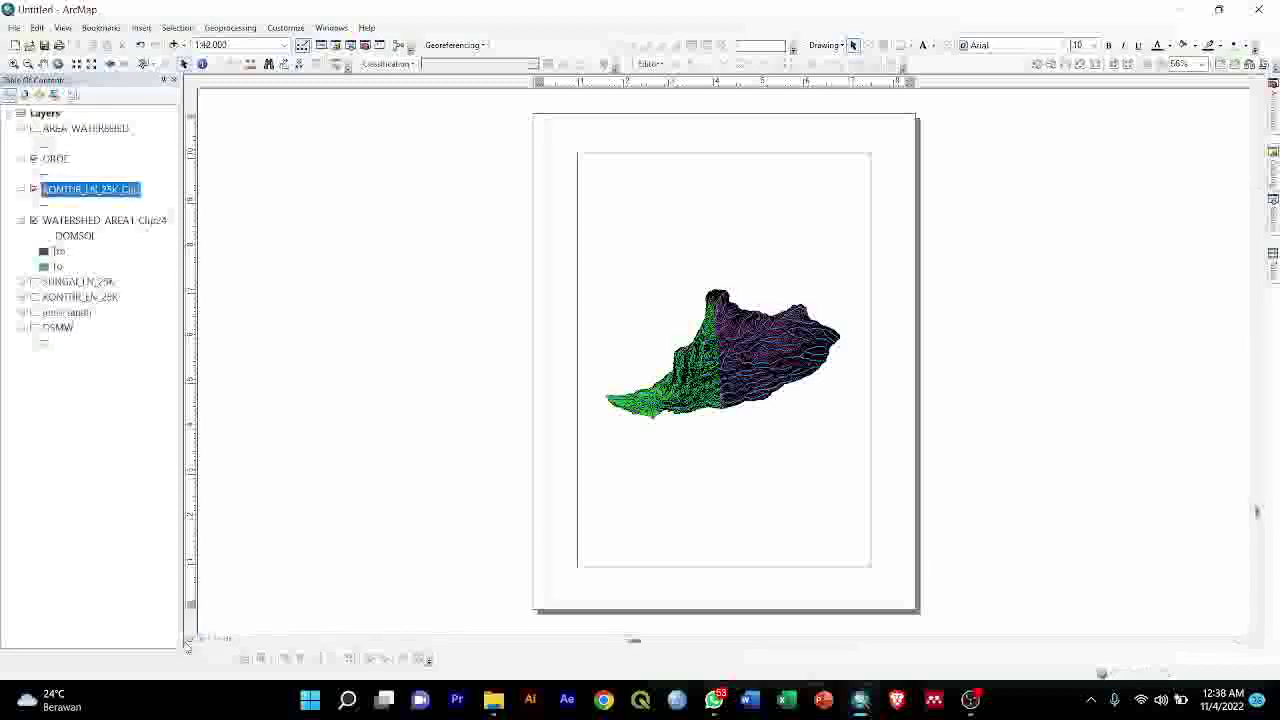
Start adding data and look in the 15. Tuplah Jawa Timur 2019 folder, selecting Tuplah_Jawa_Timur_2019.shp
{"action": "left_click", "coordinate": [182, 46]}
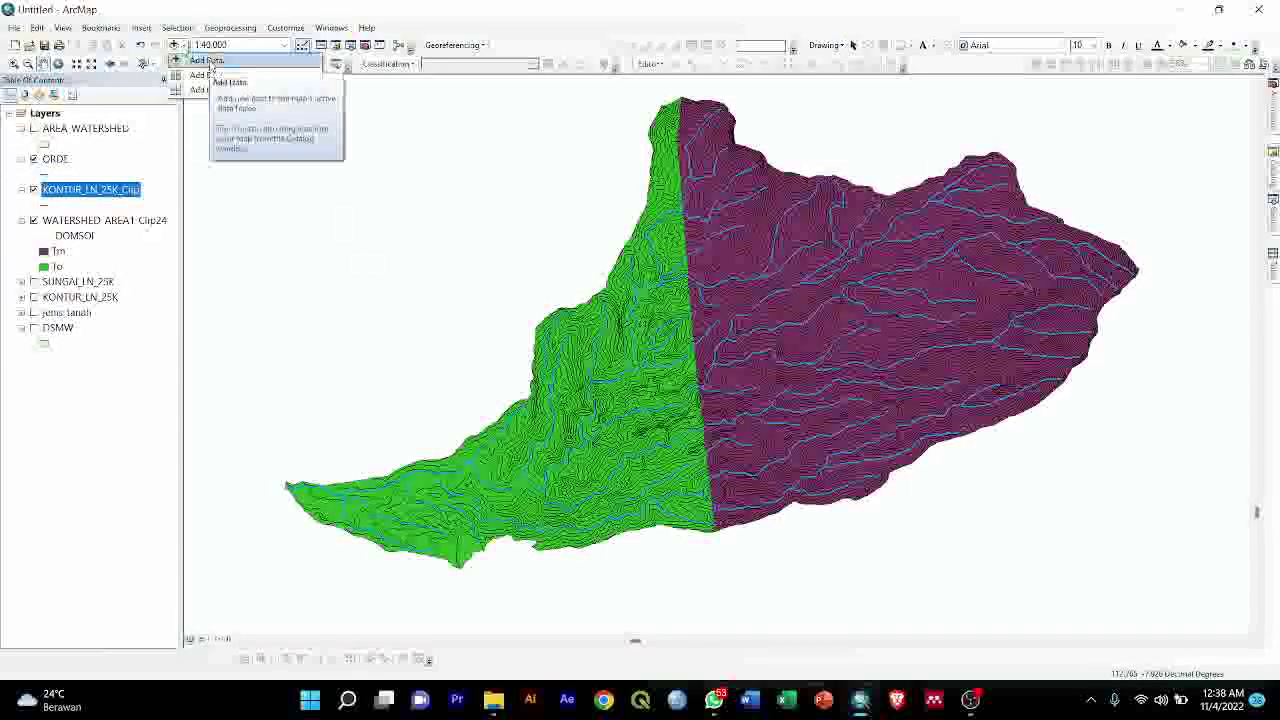
{"action": "left_click", "coordinate": [207, 60]}
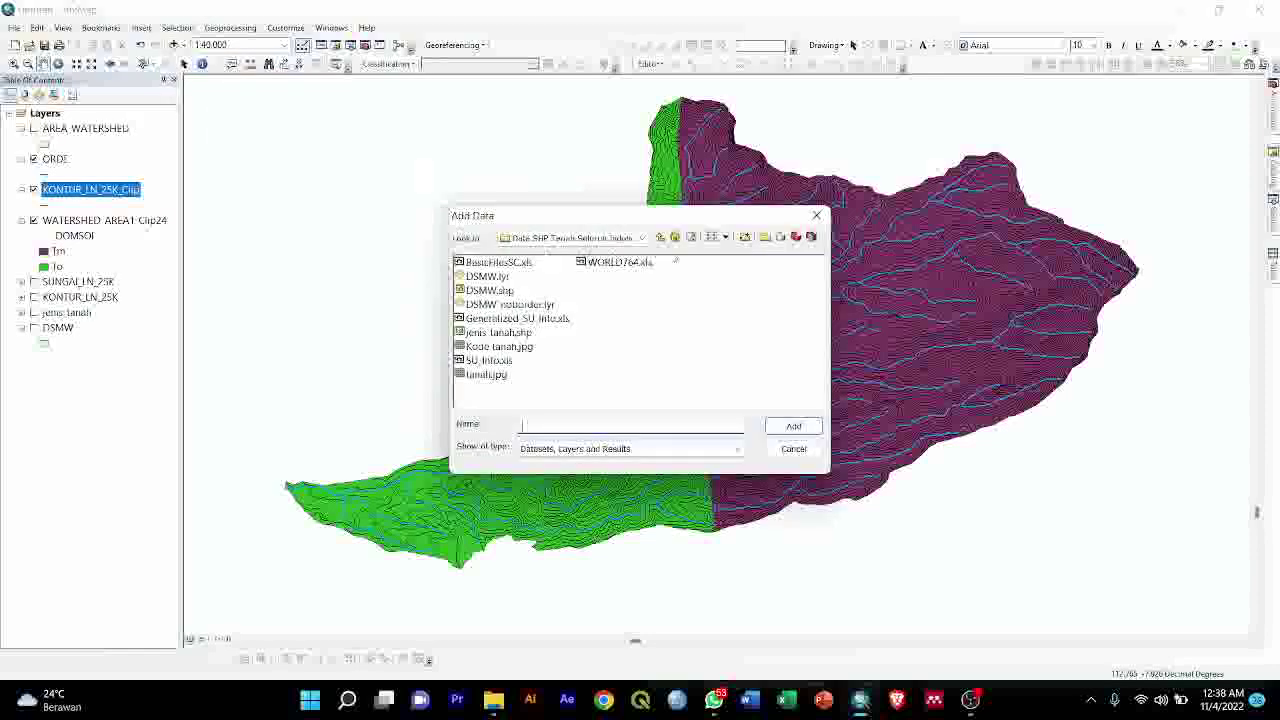
{"action": "left_click", "coordinate": [661, 237]}
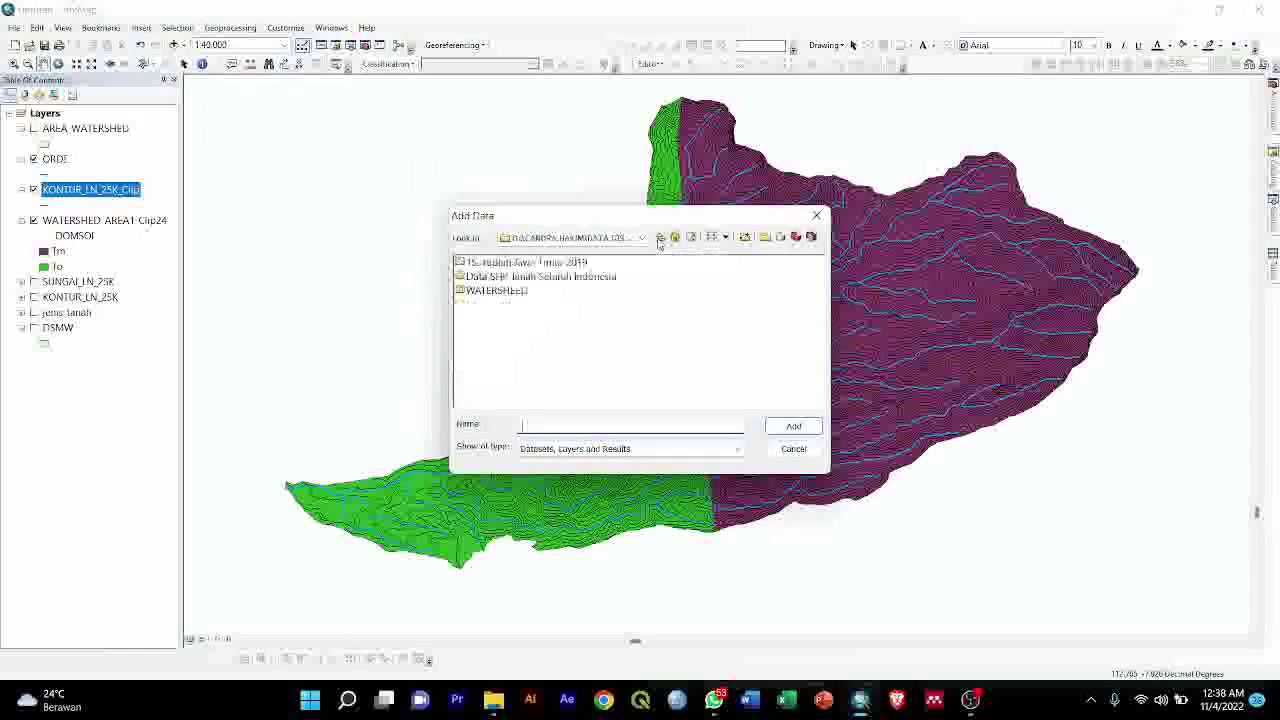
{"action": "double_click", "coordinate": [577, 262]}
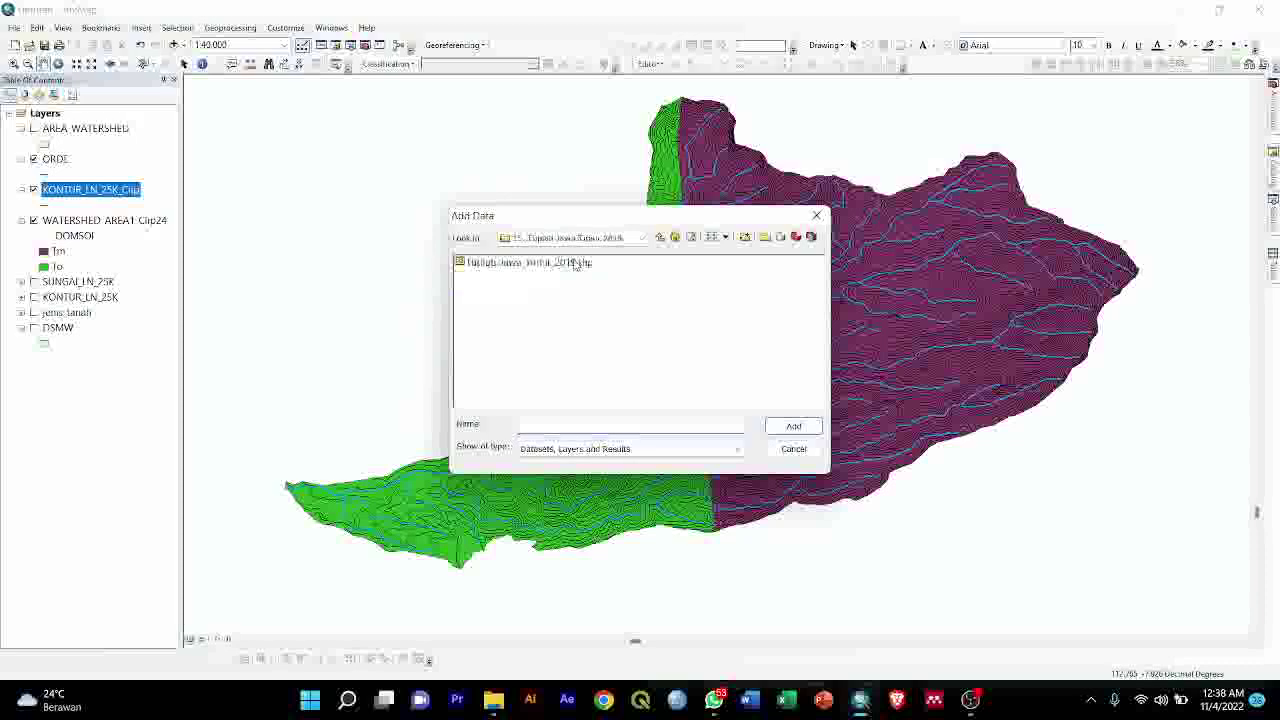
{"action": "left_click", "coordinate": [570, 263]}
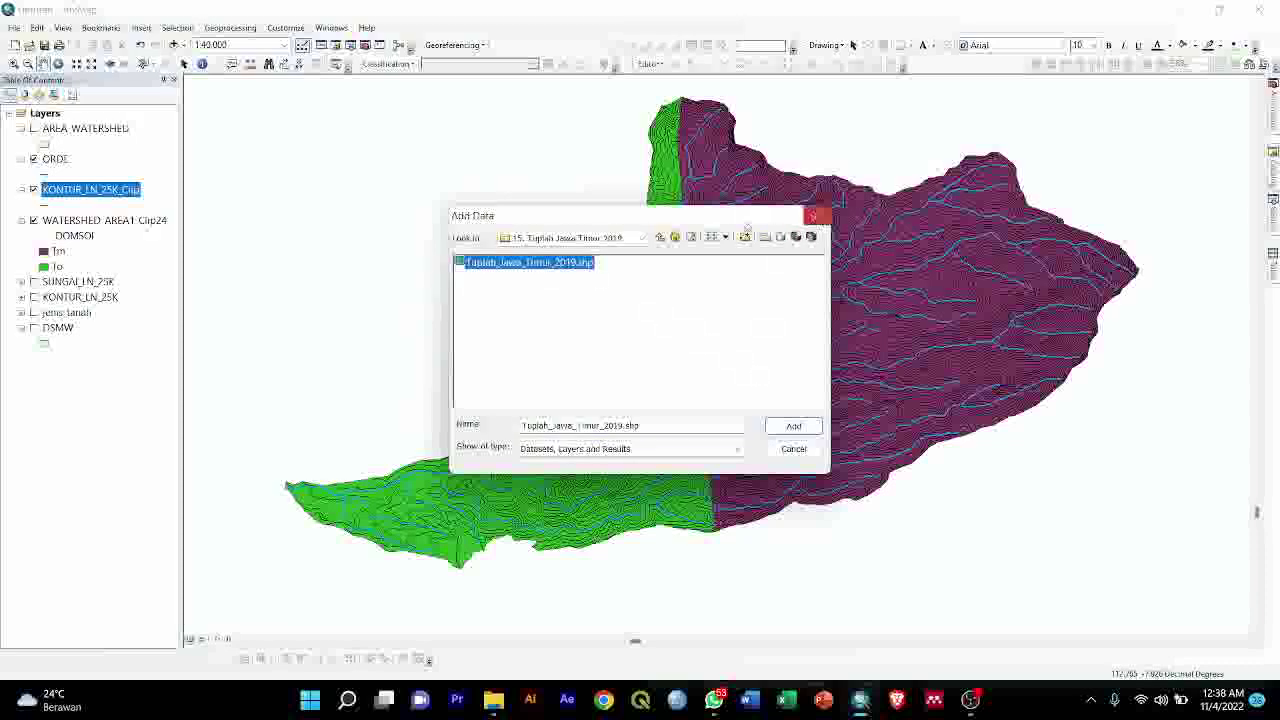
Return to Folder Connections and look through the connected folders for the DELENIASI DAS watershed delineation folder
{"action": "left_click", "coordinate": [658, 237]}
{"action": "left_click", "coordinate": [658, 237]}
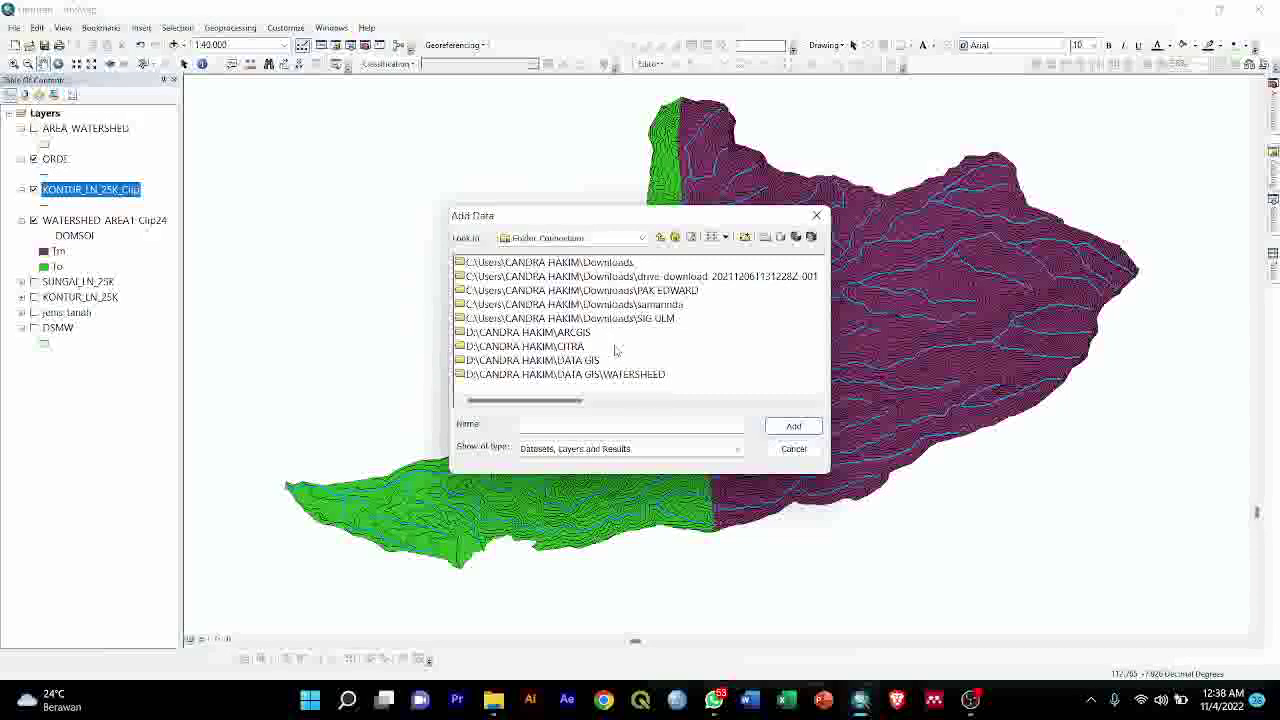
{"action": "scroll", "coordinate": [617, 341], "scroll_direction": "down", "scroll_amount": 3}
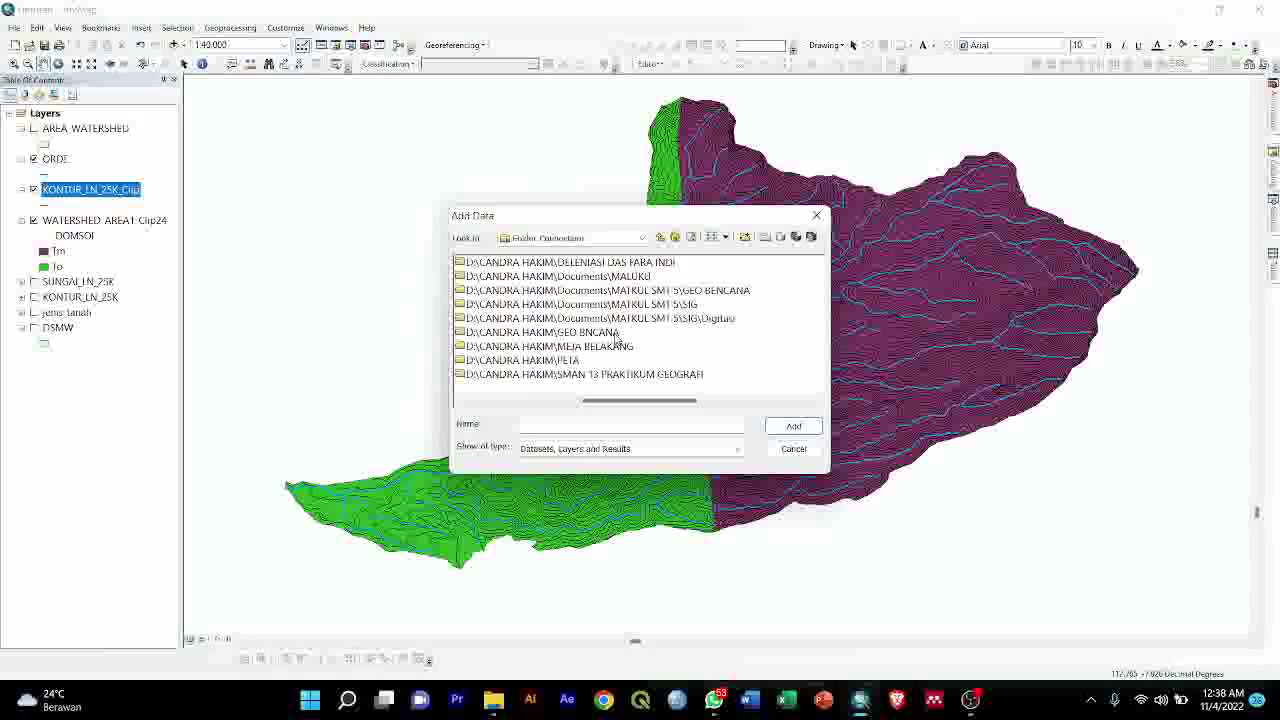
{"action": "scroll", "coordinate": [617, 341], "scroll_direction": "up", "scroll_amount": 3}
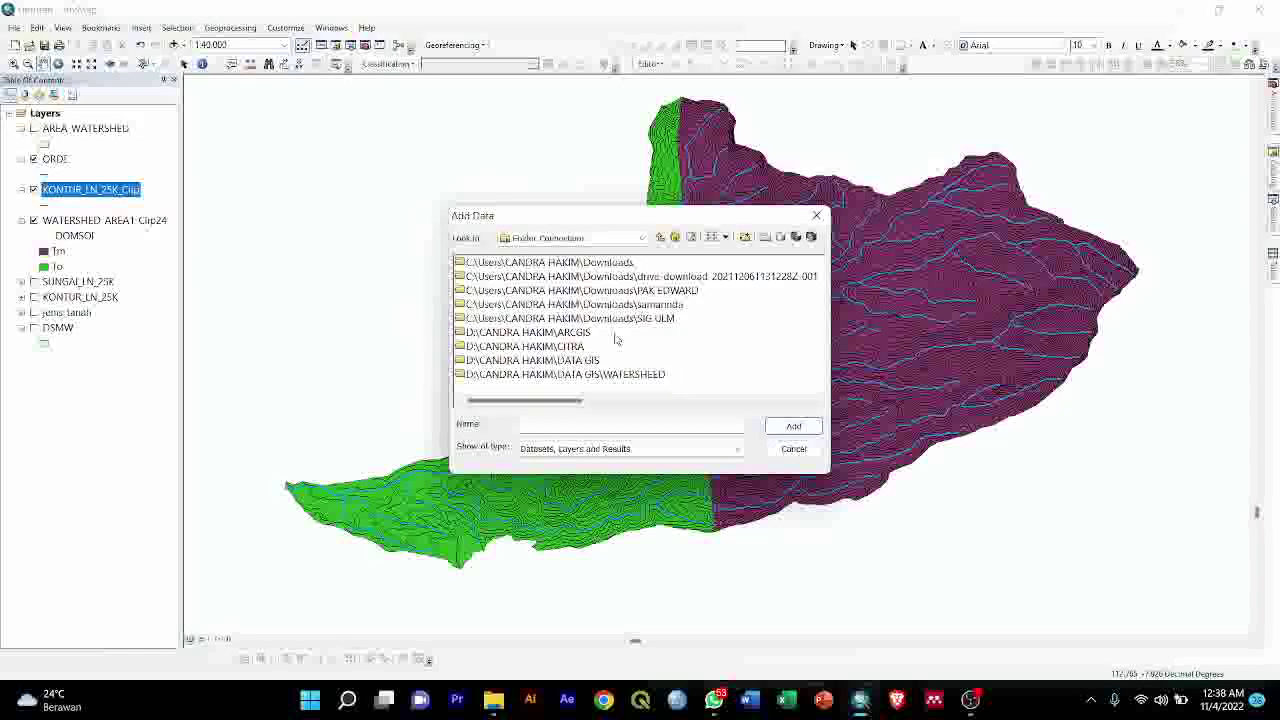
{"action": "scroll", "coordinate": [617, 341], "scroll_direction": "down", "scroll_amount": 5}
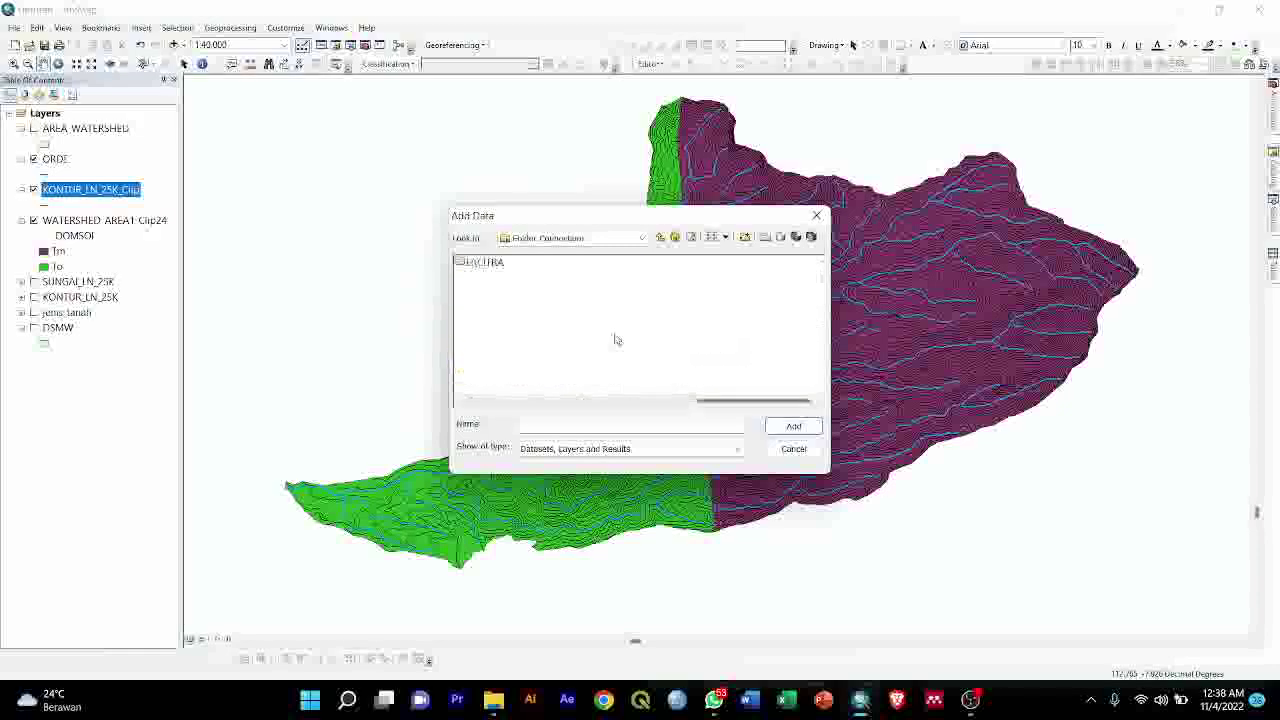
{"action": "scroll", "coordinate": [617, 341], "scroll_direction": "up", "scroll_amount": 5}
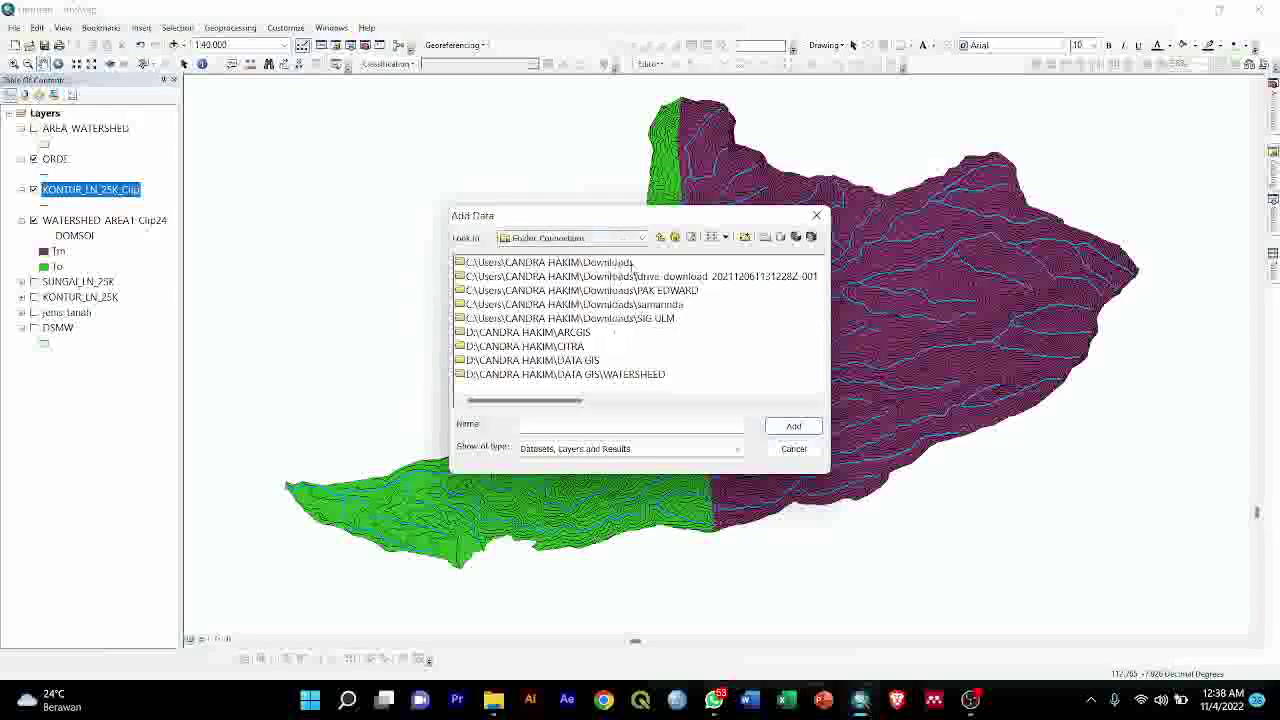
{"action": "key", "text": "Down"}
{"action": "key", "text": "Down"}
{"action": "key", "text": "Down"}
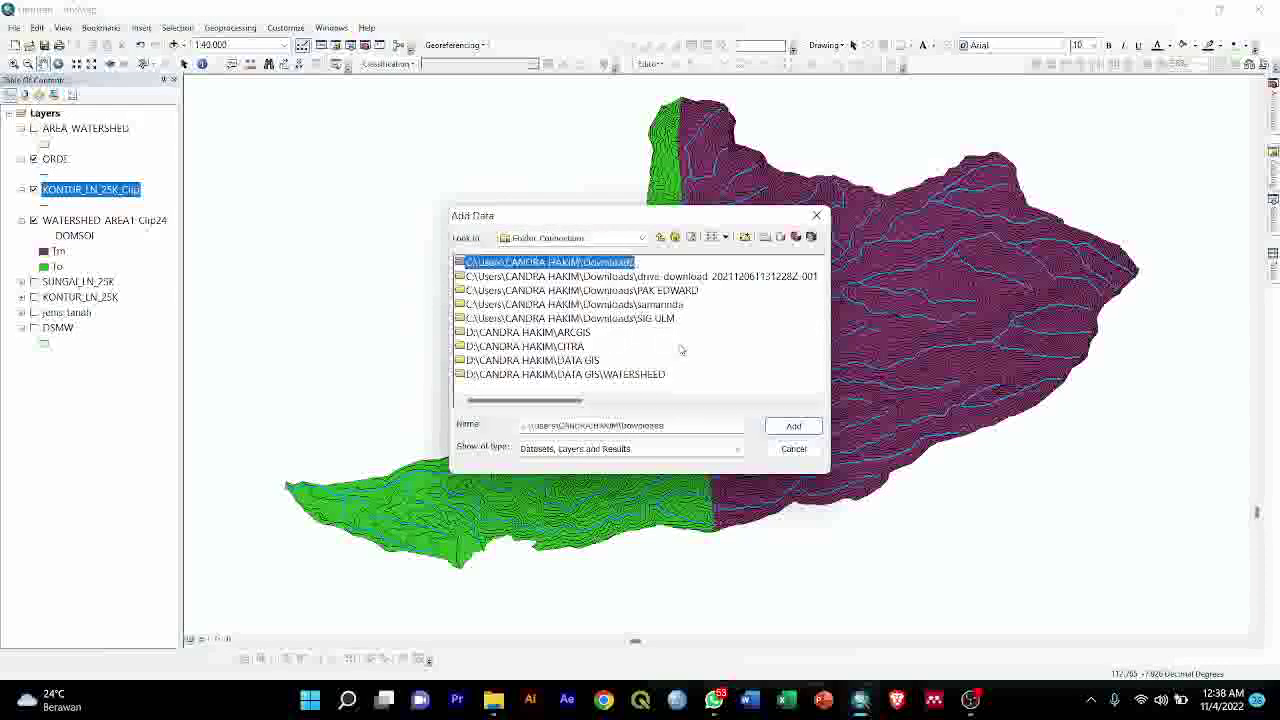
{"action": "key", "text": "Down"}
{"action": "key", "text": "Right"}
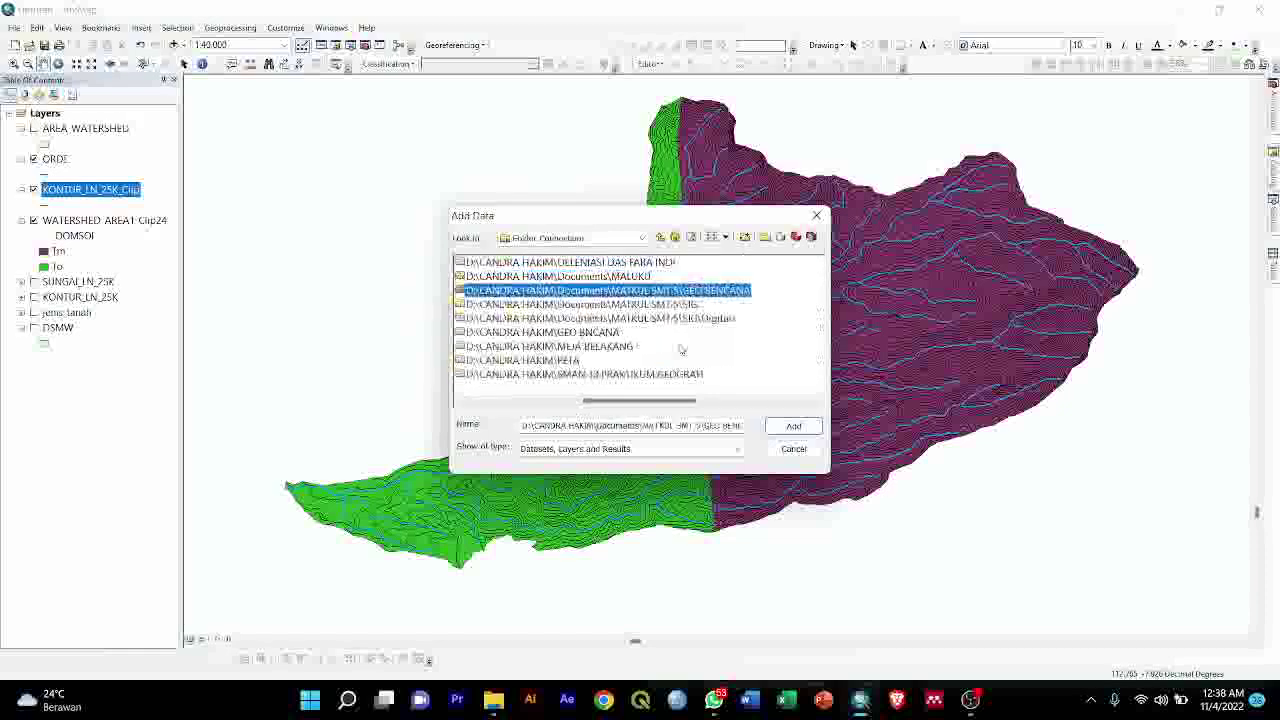
{"action": "key", "text": "Down"}
{"action": "key", "text": "Down"}
{"action": "key", "text": "Down"}
{"action": "key", "text": "Down"}
{"action": "key", "text": "Down"}
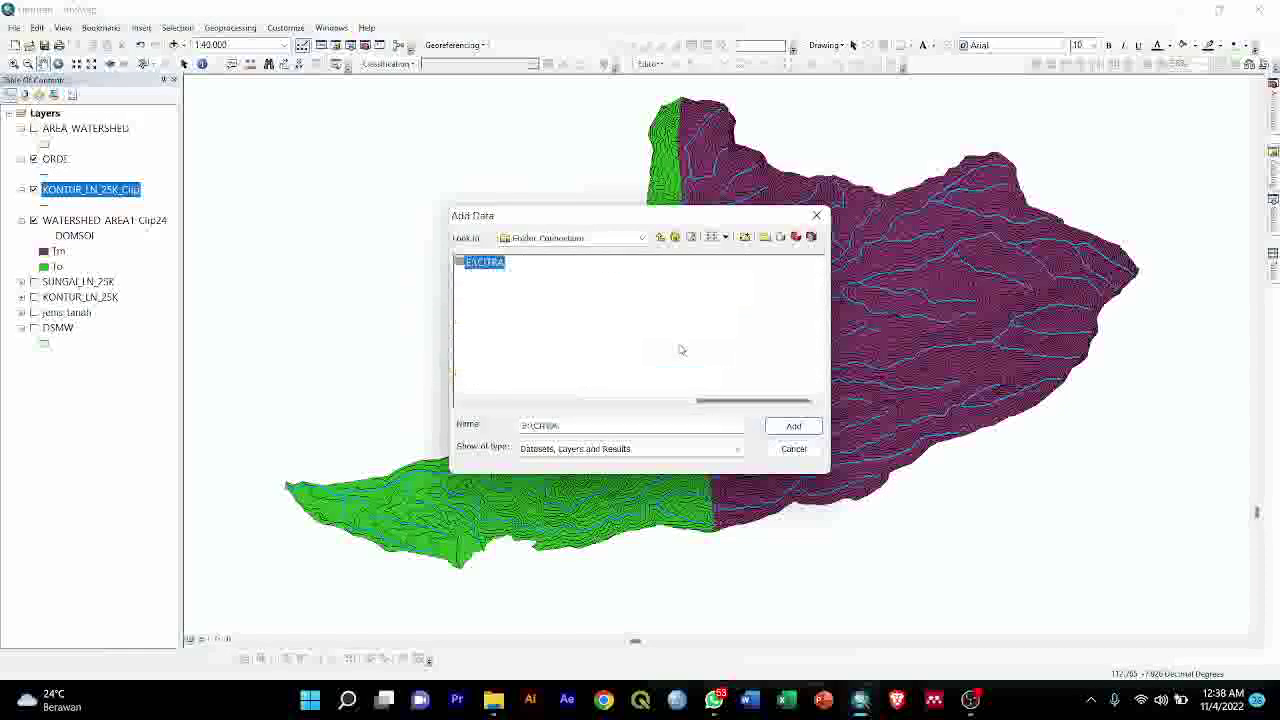
{"action": "key", "text": "Up"}
{"action": "key", "text": "Up"}
{"action": "key", "text": "Up"}
{"action": "key", "text": "Up"}
{"action": "key", "text": "Left"}
{"action": "key", "text": "Down"}
{"action": "key", "text": "Down"}
{"action": "key", "text": "Down"}
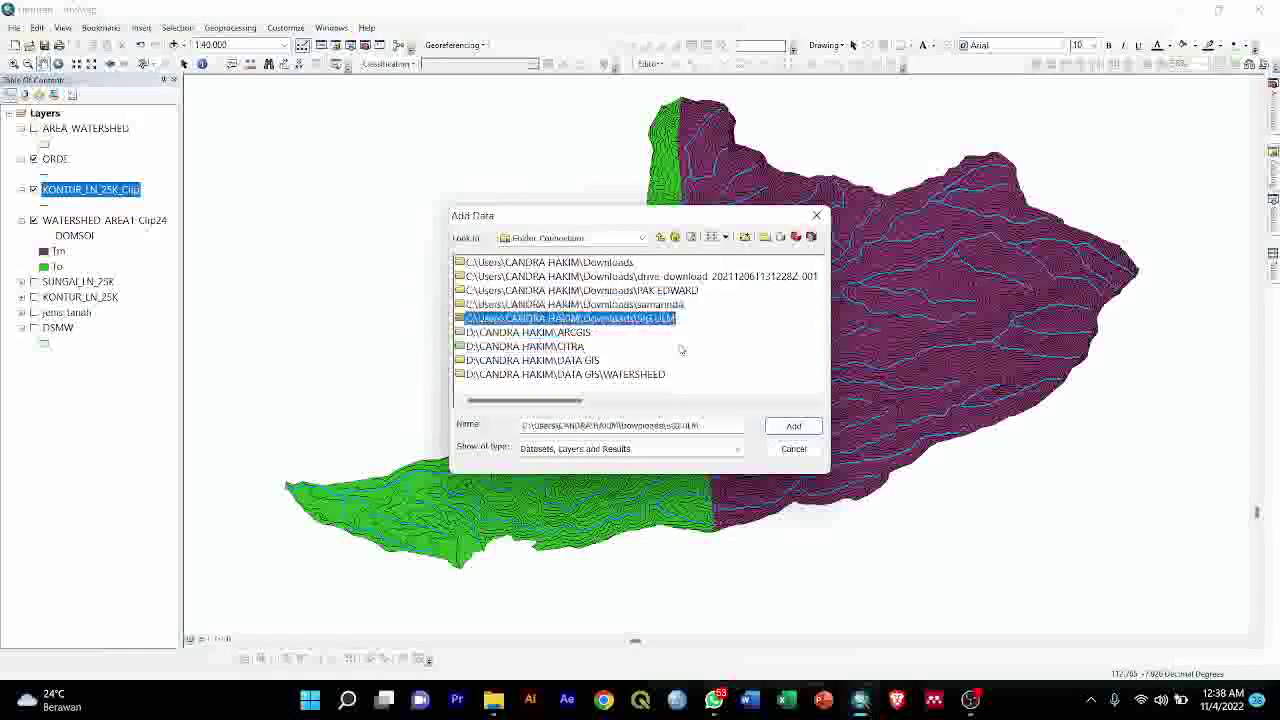
{"action": "key", "text": "Down"}
{"action": "key", "text": "Down"}
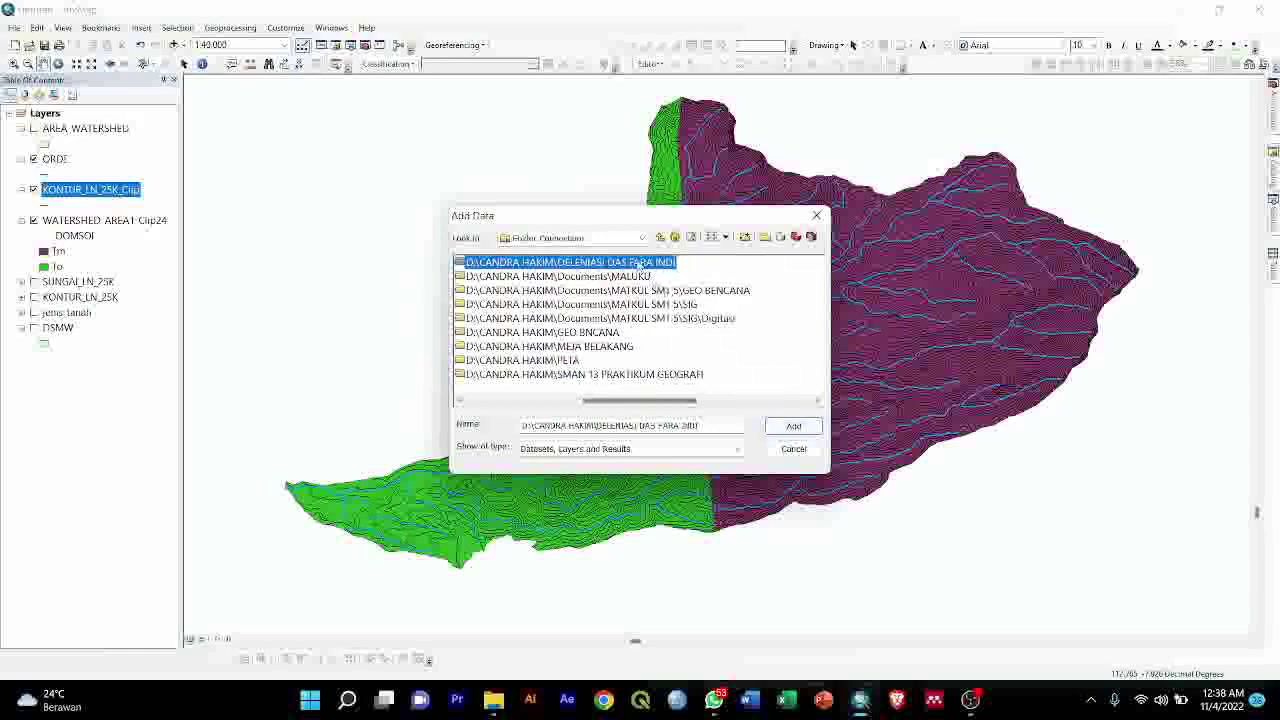
Open the Kab Malang folder inside the RBI data of the DELENIASI DAS connection
{"action": "double_click", "coordinate": [640, 262]}
{"action": "double_click", "coordinate": [476, 262]}
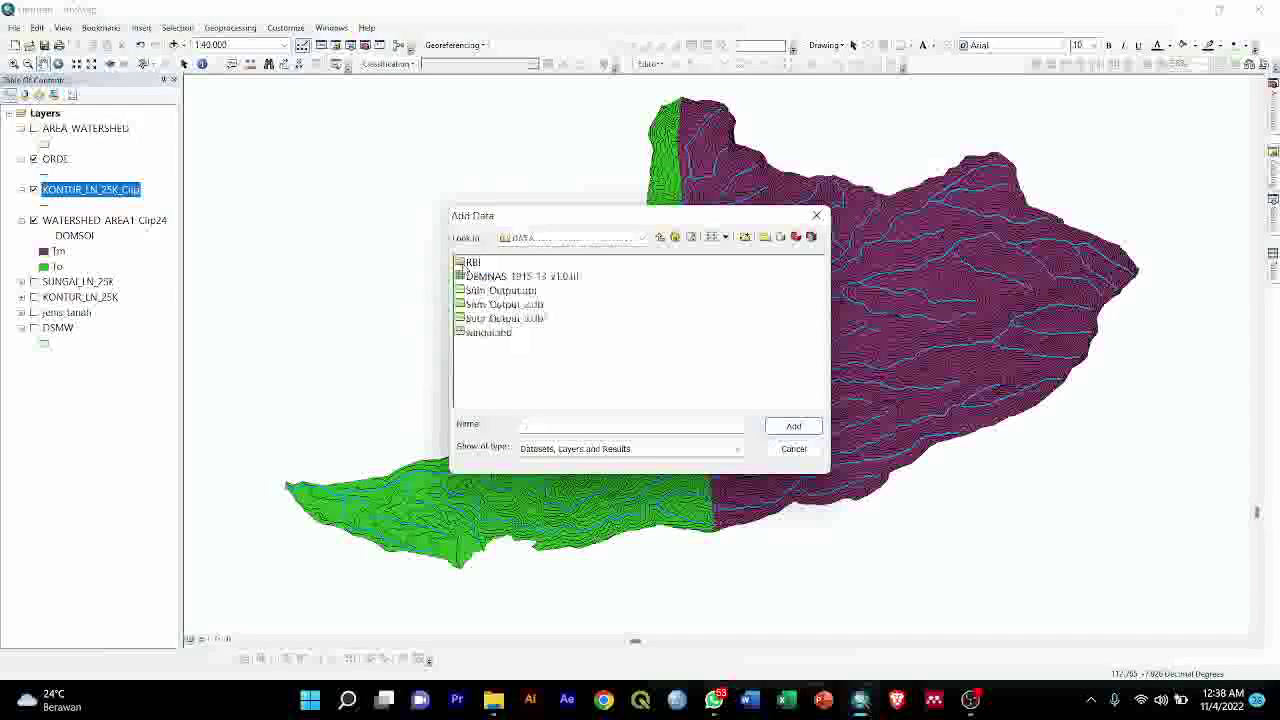
{"action": "double_click", "coordinate": [472, 262]}
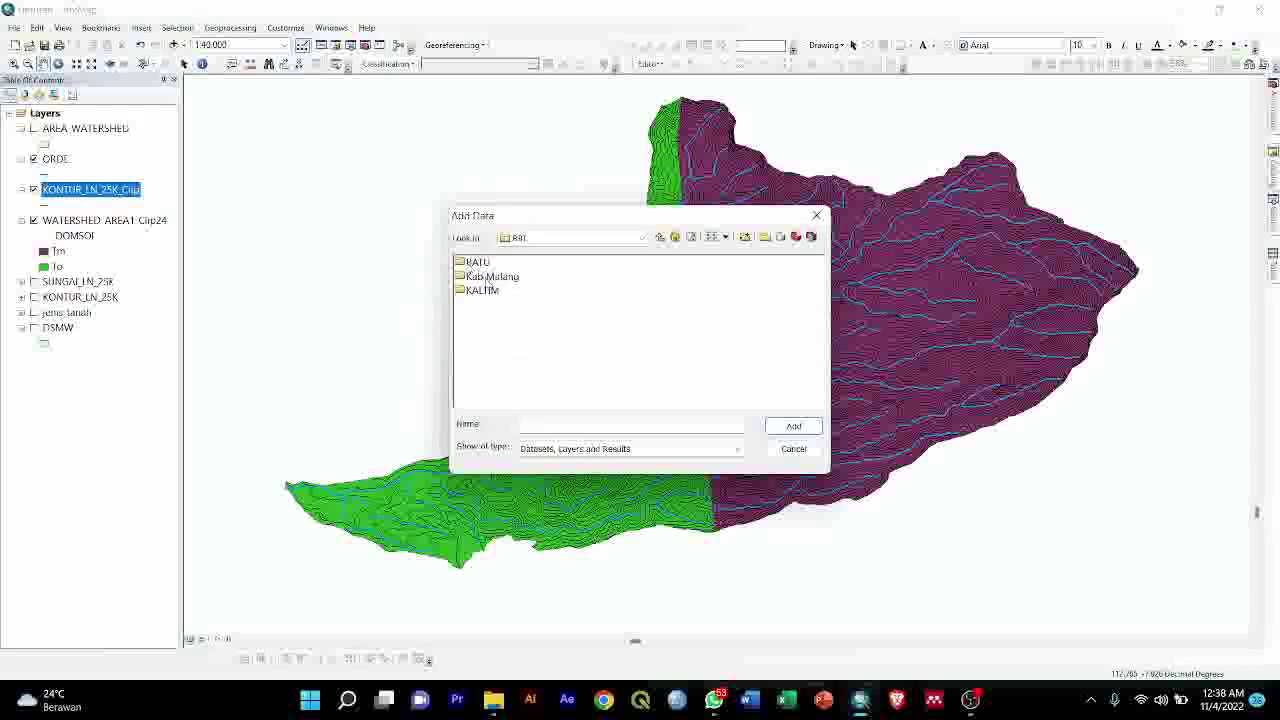
{"action": "double_click", "coordinate": [487, 277]}
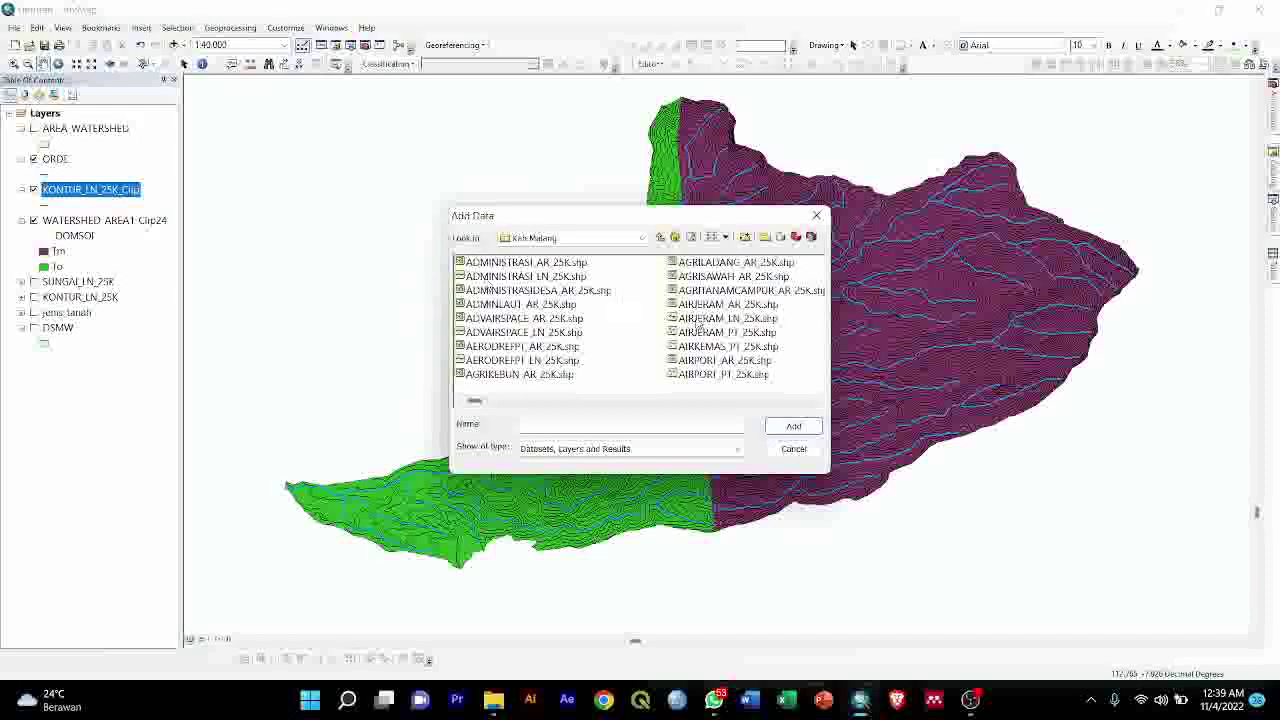
Look through the Kab Malang shapefiles, examining the TIANG and TITIK entries near the end of the list
{"action": "scroll", "coordinate": [700, 325], "scroll_direction": "down", "scroll_amount": 3}
{"action": "scroll", "coordinate": [700, 325], "scroll_direction": "down", "scroll_amount": 5}
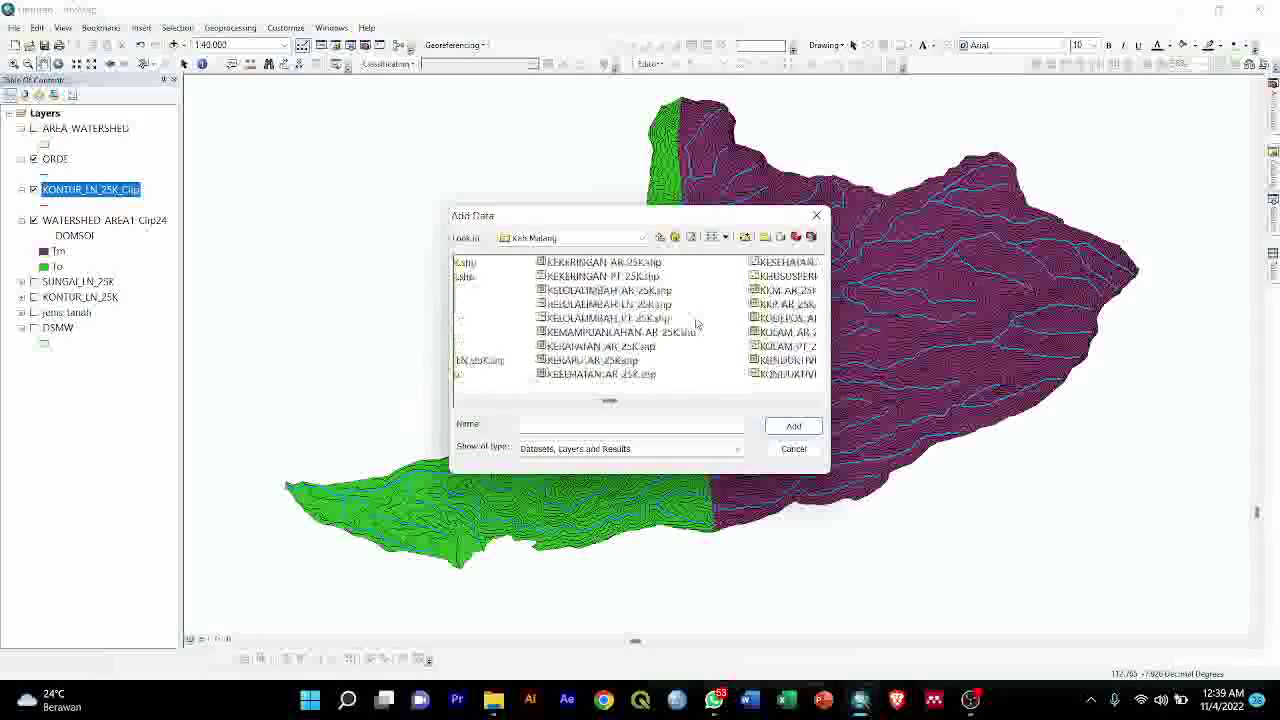
{"action": "scroll", "coordinate": [700, 325], "scroll_direction": "down", "scroll_amount": 5}
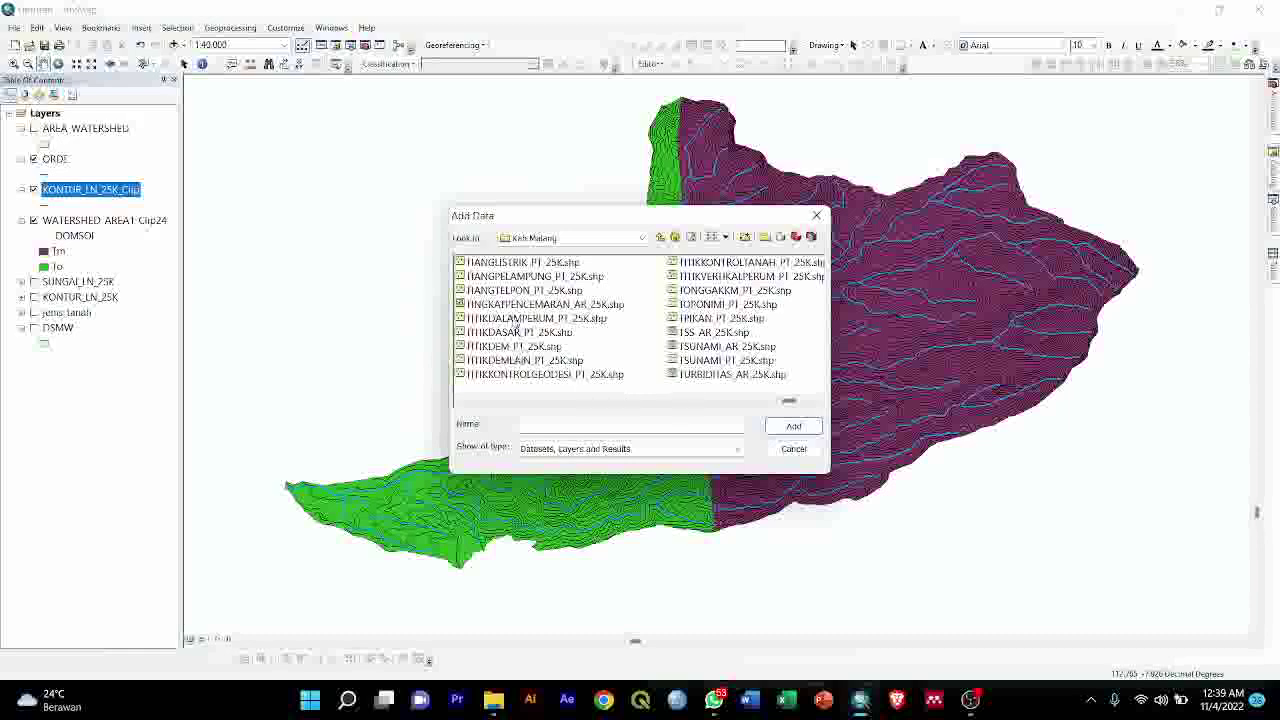
{"action": "left_click", "coordinate": [565, 333]}
{"action": "key", "text": "Down"}
{"action": "key", "text": "Down"}
{"action": "key", "text": "Down"}
{"action": "key", "text": "Down"}
{"action": "key", "text": "Down"}
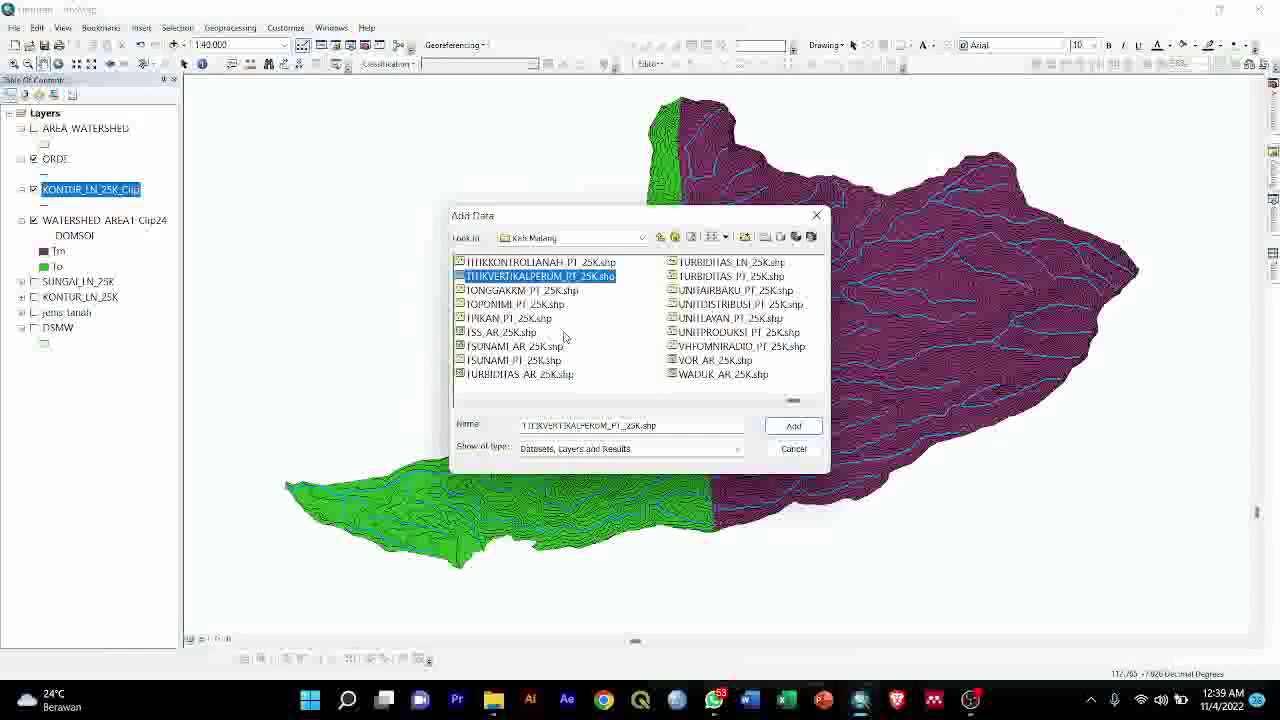
{"action": "key", "text": "Up"}
{"action": "key", "text": "Up"}
{"action": "key", "text": "Up"}
{"action": "key", "text": "Up"}
{"action": "key", "text": "Up"}
{"action": "key", "text": "Up"}
{"action": "key", "text": "Up"}
{"action": "key", "text": "Up"}
{"action": "key", "text": "Up"}
{"action": "key", "text": "Up"}
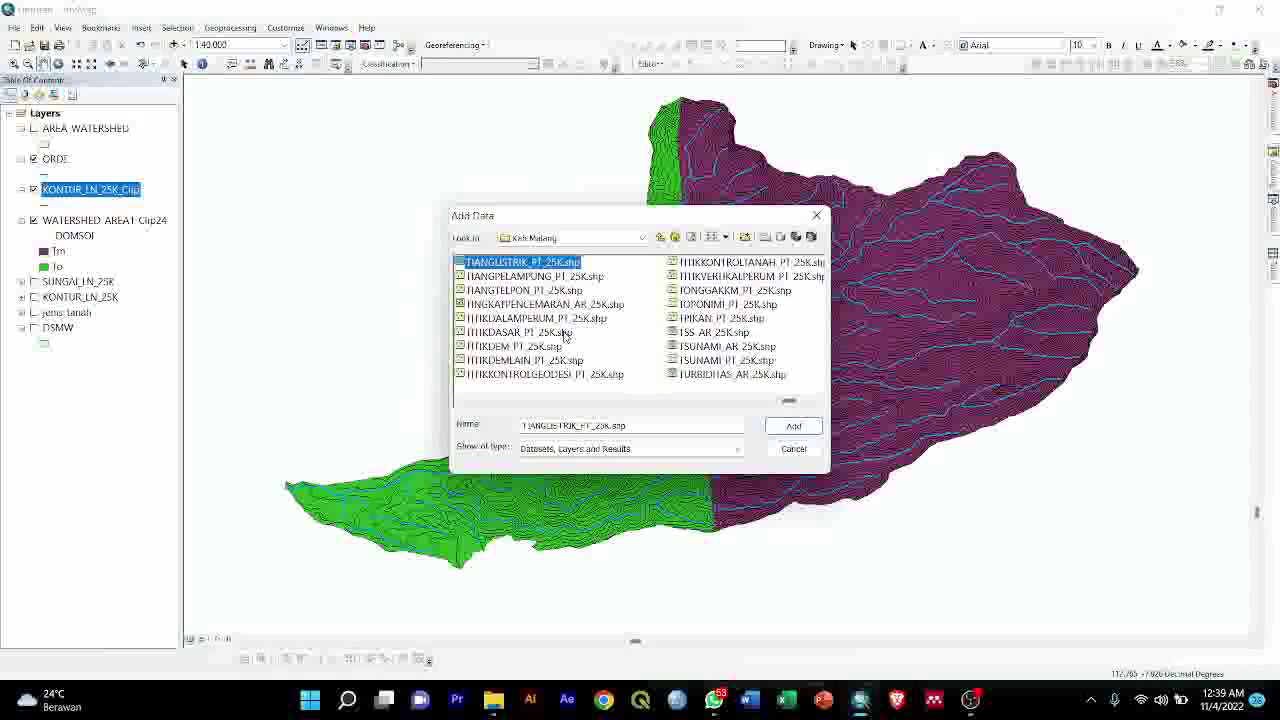
Look backwards through the Kab Malang shapefiles from THRESHOLD_PT_25K.shp to the SUMURGAS entries
{"action": "key", "text": "Up"}
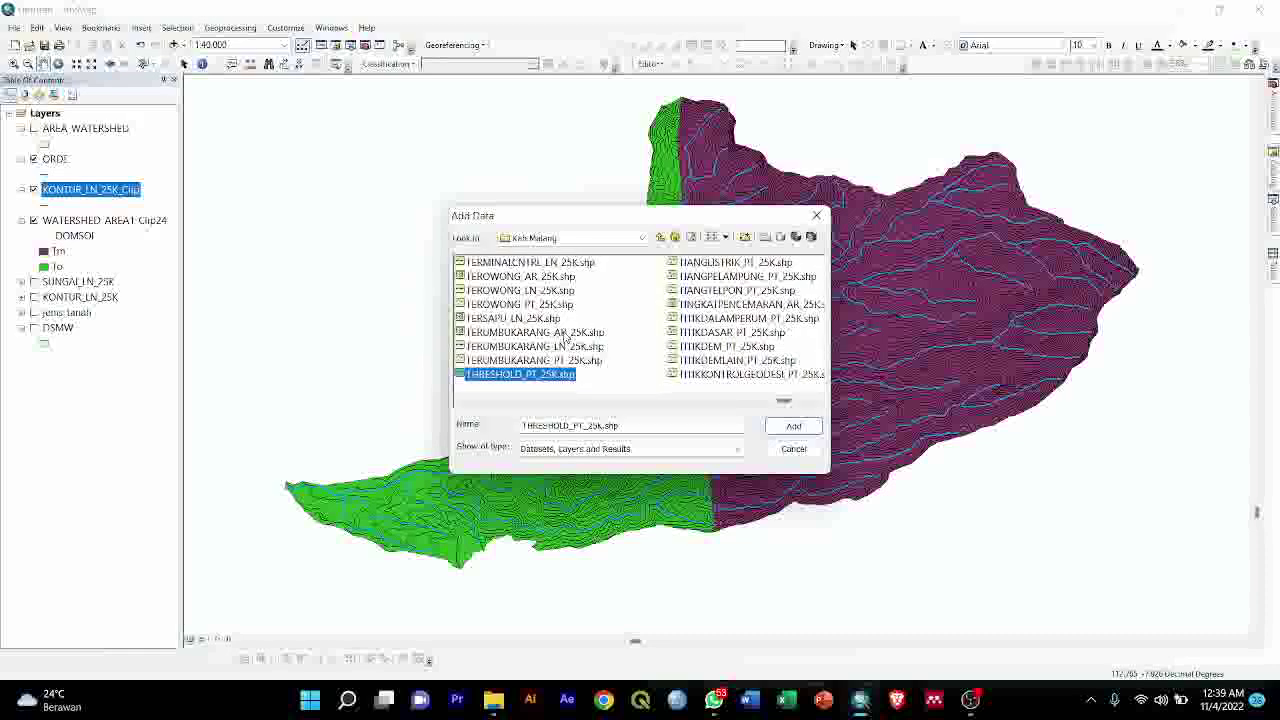
{"action": "key", "text": "Up"}
{"action": "key", "text": "Up"}
{"action": "key", "text": "Up"}
{"action": "key", "text": "Up"}
{"action": "key", "text": "Up"}
{"action": "key", "text": "Up"}
{"action": "key", "text": "Up"}
{"action": "key", "text": "Up"}
{"action": "key", "text": "Up"}
{"action": "key", "text": "Up"}
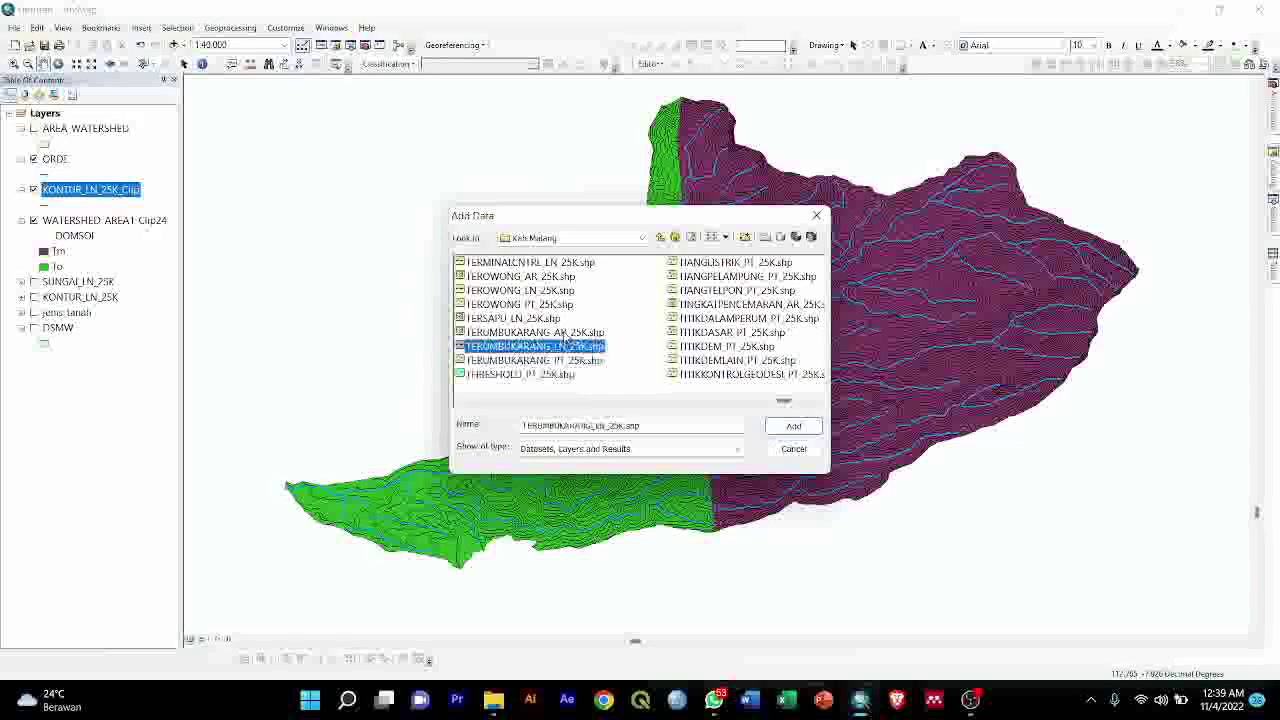
{"action": "key", "text": "Up"}
{"action": "key", "text": "Up"}
{"action": "key", "text": "Up"}
{"action": "key", "text": "Up"}
{"action": "key", "text": "Up"}
{"action": "key", "text": "Up"}
{"action": "key", "text": "Up"}
{"action": "key", "text": "Up"}
{"action": "key", "text": "Up"}
{"action": "key", "text": "Up"}
{"action": "key", "text": "Up"}
{"action": "key", "text": "Up"}
{"action": "key", "text": "Up"}
{"action": "key", "text": "Up"}
{"action": "key", "text": "Up"}
{"action": "key", "text": "Up"}
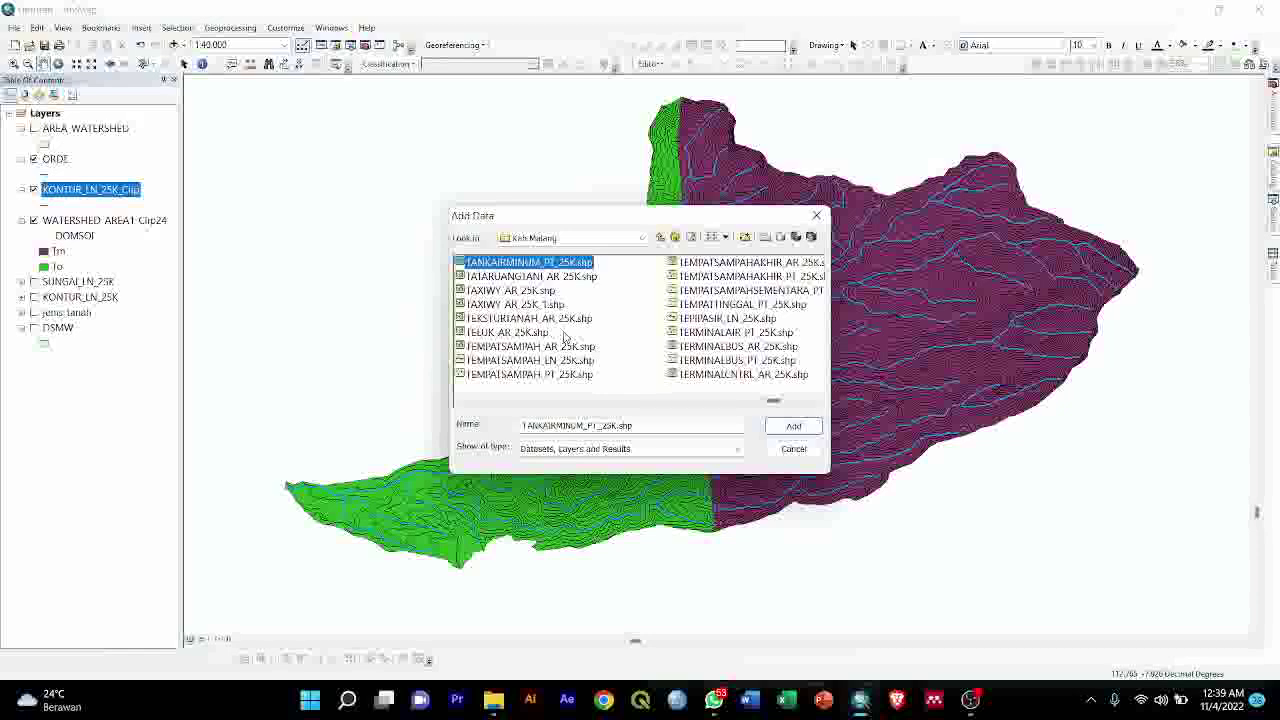
{"action": "key", "text": "Up"}
{"action": "key", "text": "Up"}
{"action": "key", "text": "Up"}
{"action": "key", "text": "Up"}
{"action": "key", "text": "Up"}
{"action": "key", "text": "Up"}
{"action": "key", "text": "Up"}
{"action": "key", "text": "Up"}
{"action": "key", "text": "Up"}
{"action": "key", "text": "Up"}
{"action": "key", "text": "Up"}
{"action": "key", "text": "Up"}
{"action": "key", "text": "Up"}
{"action": "key", "text": "Up"}
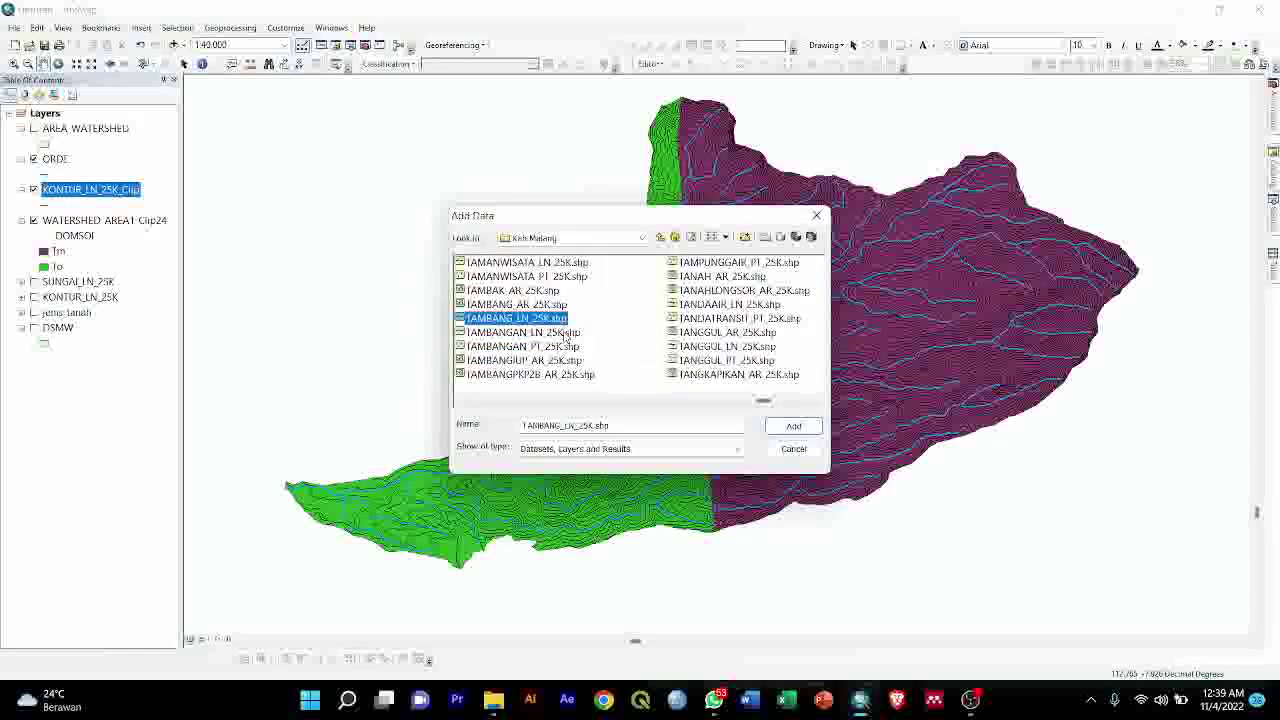
{"action": "key", "text": "Up"}
{"action": "key", "text": "Up"}
{"action": "key", "text": "Up"}
{"action": "key", "text": "Up"}
{"action": "key", "text": "Up"}
{"action": "key", "text": "Up"}
{"action": "key", "text": "Up"}
{"action": "key", "text": "Up"}
{"action": "key", "text": "Up"}
{"action": "key", "text": "Up"}
{"action": "key", "text": "Up"}
{"action": "key", "text": "Up"}
{"action": "key", "text": "Up"}
{"action": "key", "text": "Up"}
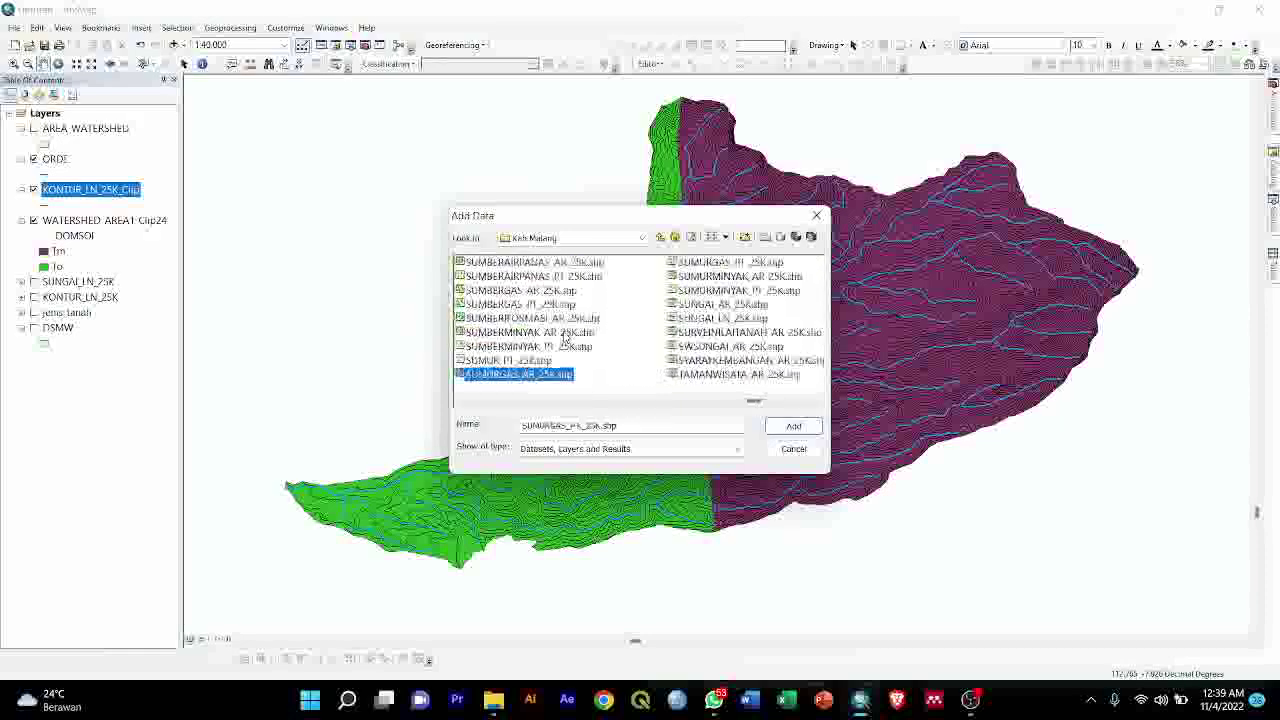
Look forward through the shapefiles from SUMURGAS_PT_25K.shp and select the soil shapefile TANAH_AR_25K.shp
{"action": "key", "text": "Down"}
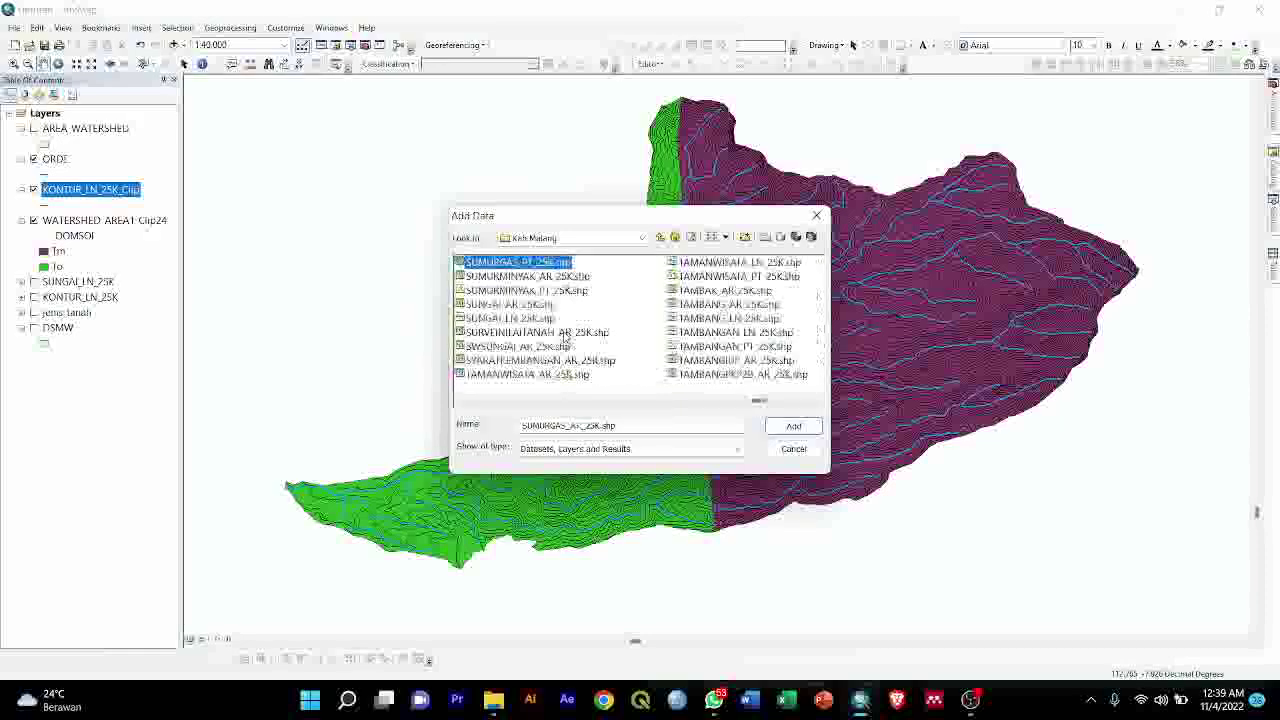
{"action": "key", "text": "Down"}
{"action": "key", "text": "Down"}
{"action": "key", "text": "Down"}
{"action": "key", "text": "Down"}
{"action": "key", "text": "Down"}
{"action": "key", "text": "Down"}
{"action": "key", "text": "Down"}
{"action": "key", "text": "Down"}
{"action": "key", "text": "Down"}
{"action": "key", "text": "Down"}
{"action": "key", "text": "Down"}
{"action": "key", "text": "Down"}
{"action": "key", "text": "Down"}
{"action": "key", "text": "Down"}
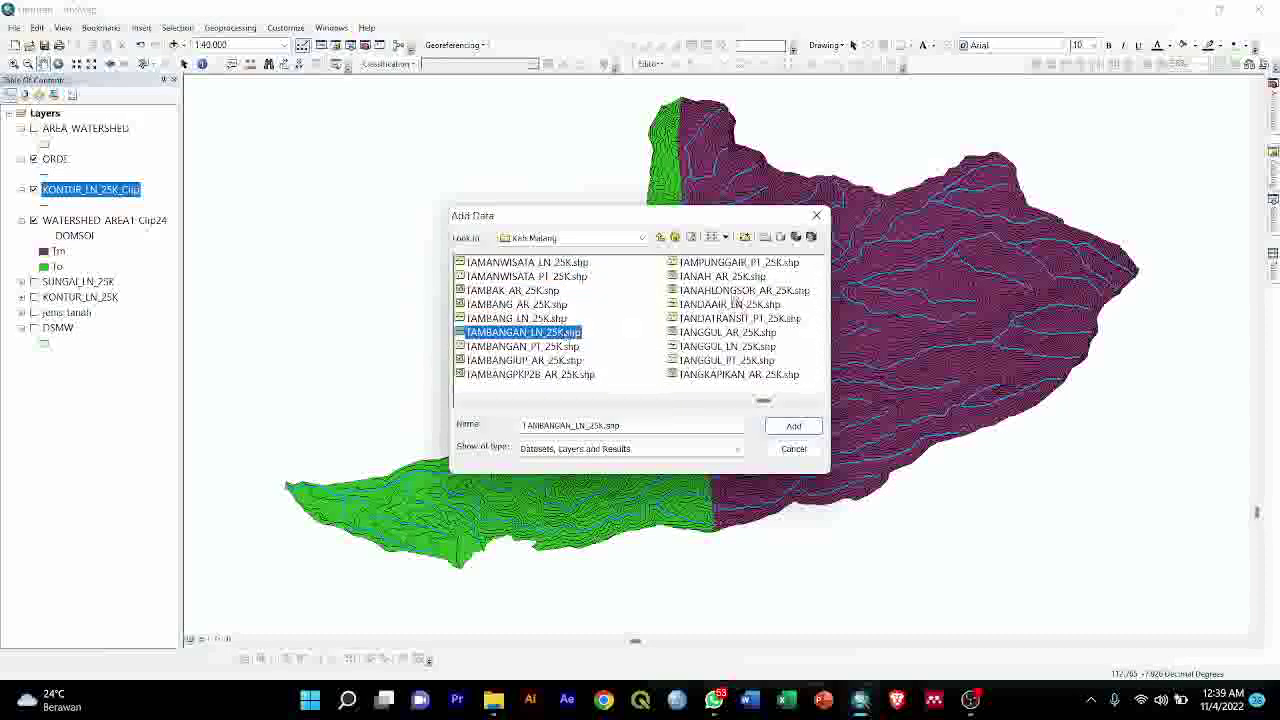
{"action": "left_click", "coordinate": [730, 278]}
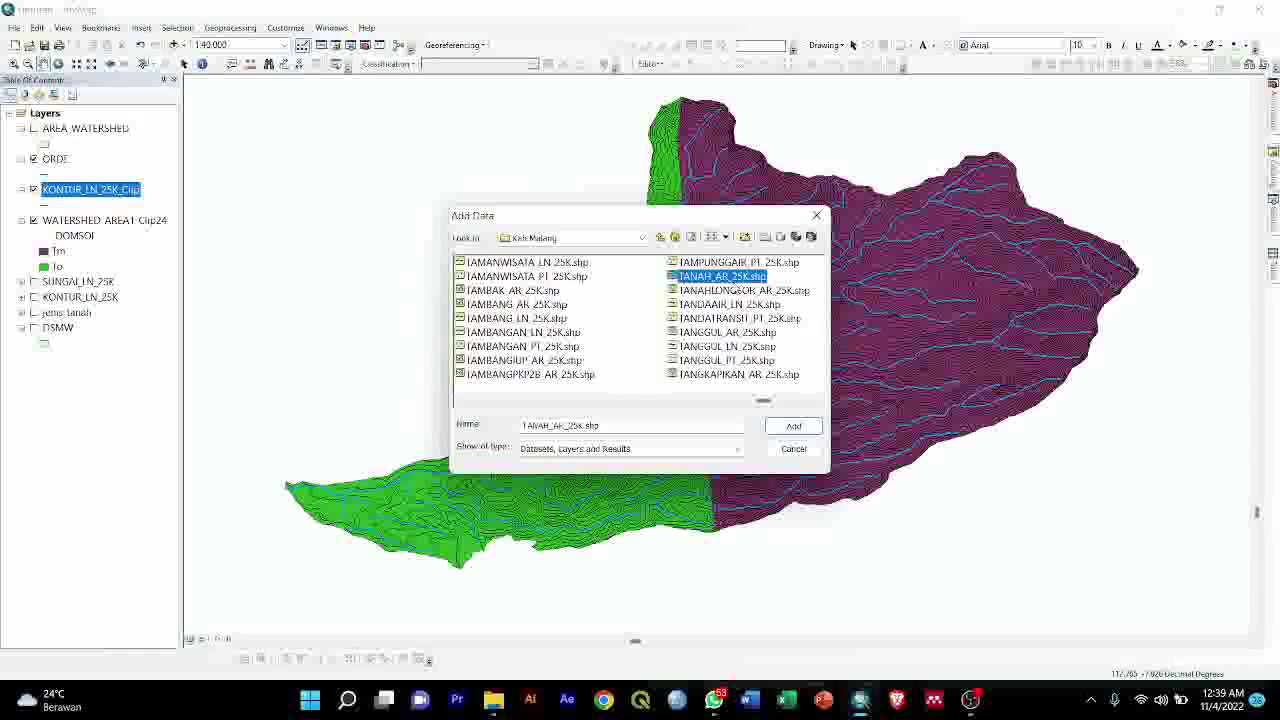
Look forward through the Kab Malang shapefiles from TANAH_AR_25K.shp to the TEROWONG entries
{"action": "key", "text": "Down"}
{"action": "key", "text": "Down"}
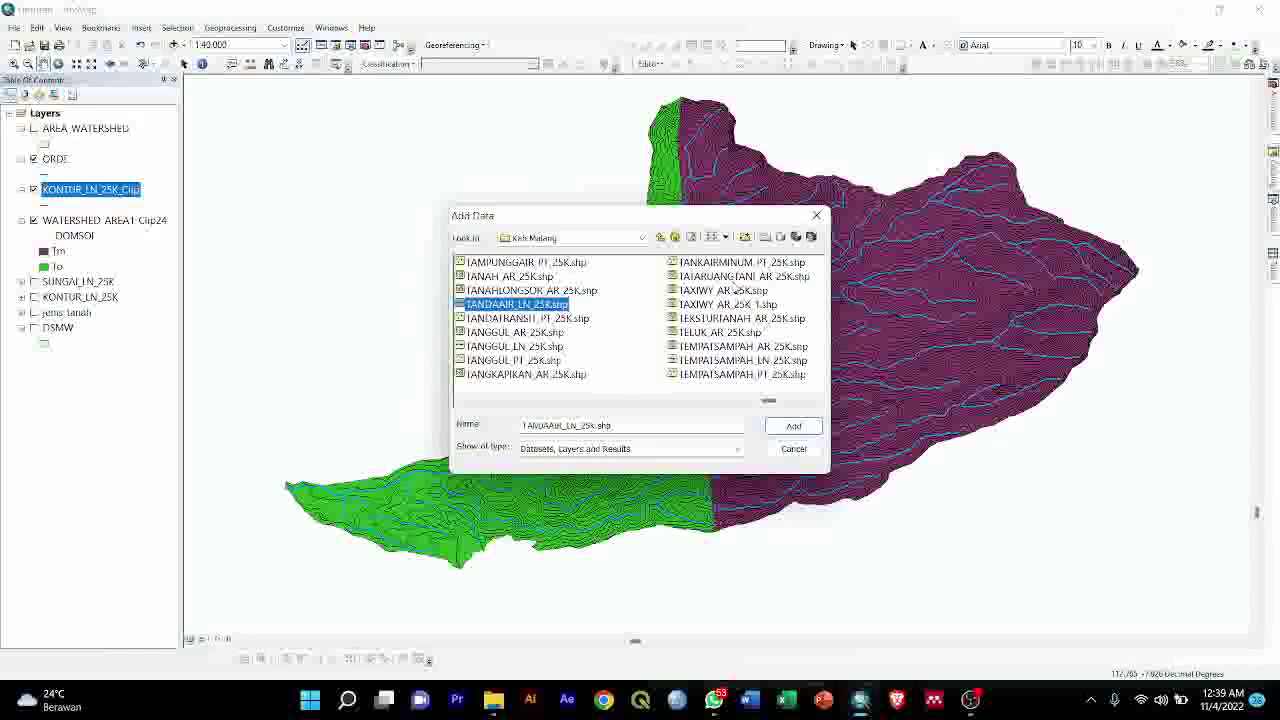
{"action": "key", "text": "Down"}
{"action": "key", "text": "Down"}
{"action": "key", "text": "Down"}
{"action": "key", "text": "Down"}
{"action": "key", "text": "Down"}
{"action": "key", "text": "Down"}
{"action": "key", "text": "Down"}
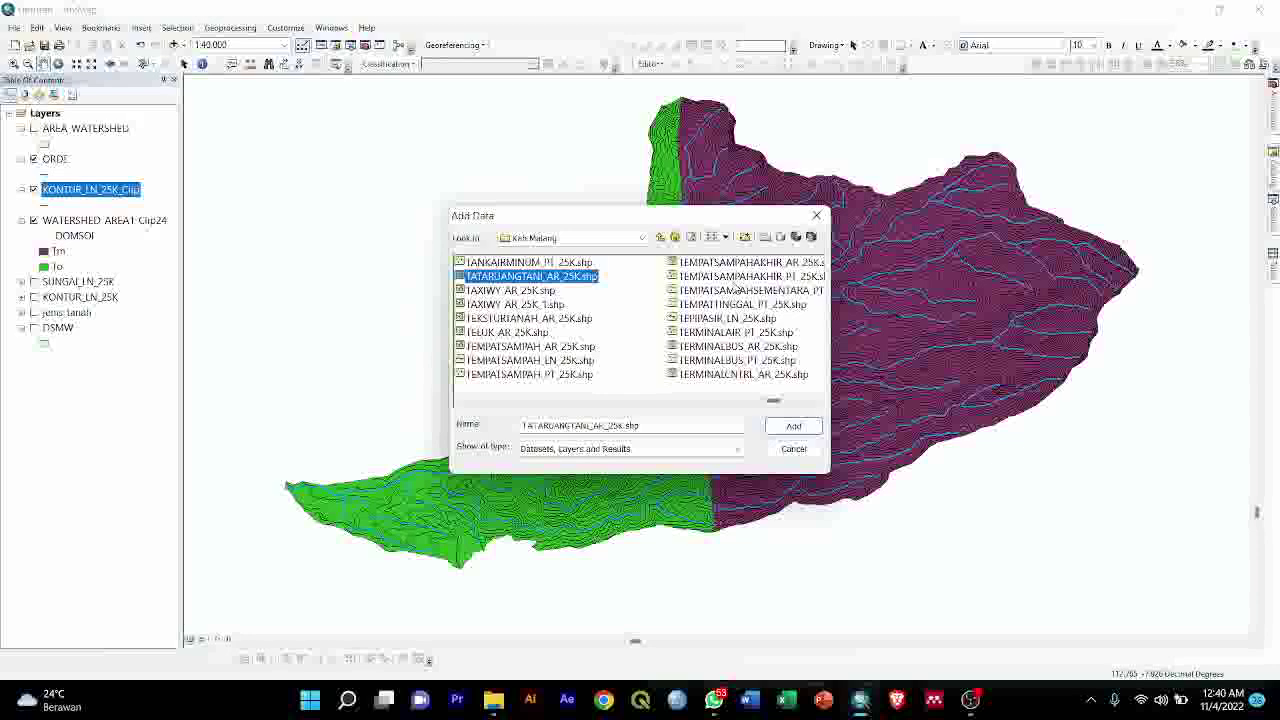
{"action": "key", "text": "Down"}
{"action": "key", "text": "Down"}
{"action": "key", "text": "Down"}
{"action": "key", "text": "Down"}
{"action": "key", "text": "Down"}
{"action": "key", "text": "Down"}
{"action": "key", "text": "Down"}
{"action": "key", "text": "Down"}
{"action": "key", "text": "Down"}
{"action": "key", "text": "Down"}
{"action": "key", "text": "Down"}
{"action": "key", "text": "Down"}
{"action": "key", "text": "Down"}
{"action": "key", "text": "Down"}
{"action": "key", "text": "Down"}
{"action": "key", "text": "Down"}
{"action": "key", "text": "Down"}
{"action": "key", "text": "Down"}
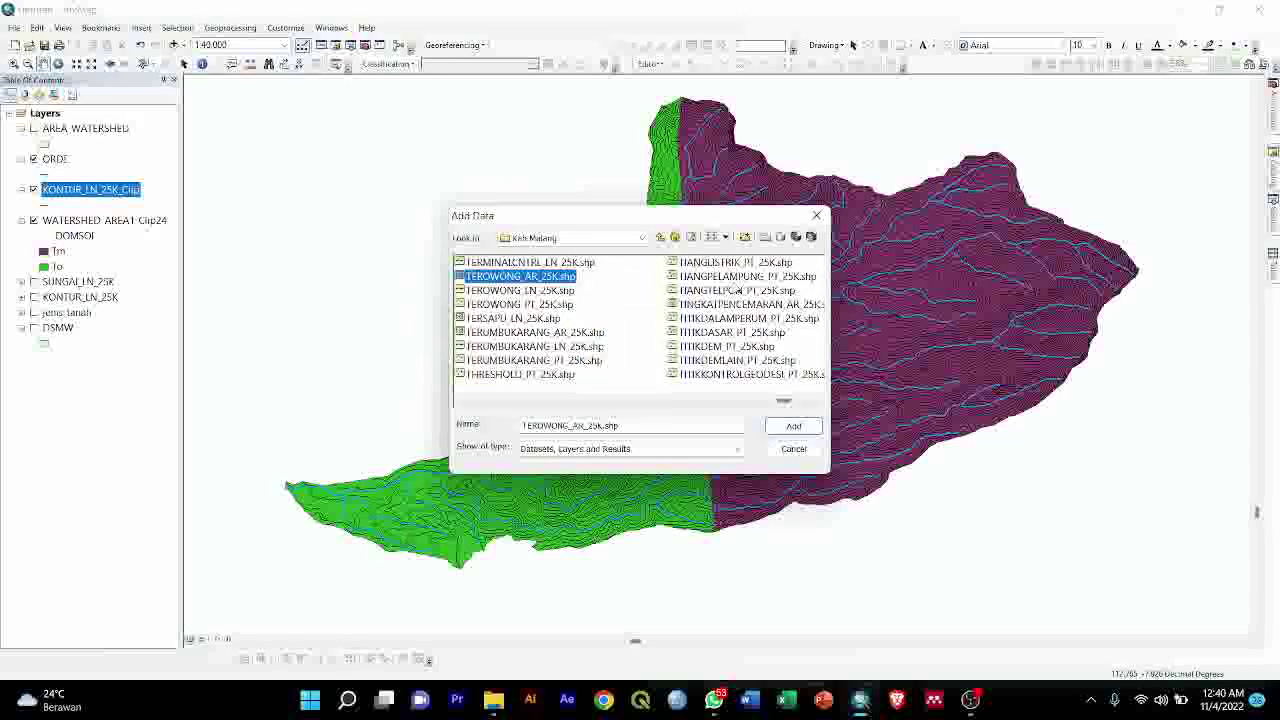
Look through the remaining Kab Malang shapefiles from the TEROWONG entries to TURBIDITAS_PT_25K.shp, without adding any data
{"action": "key", "text": "Down"}
{"action": "key", "text": "Down"}
{"action": "key", "text": "Down"}
{"action": "key", "text": "Down"}
{"action": "key", "text": "Down"}
{"action": "key", "text": "Down"}
{"action": "key", "text": "Down"}
{"action": "key", "text": "Down"}
{"action": "key", "text": "Down"}
{"action": "key", "text": "Down"}
{"action": "key", "text": "Down"}
{"action": "key", "text": "Down"}
{"action": "key", "text": "Down"}
{"action": "key", "text": "Down"}
{"action": "key", "text": "Down"}
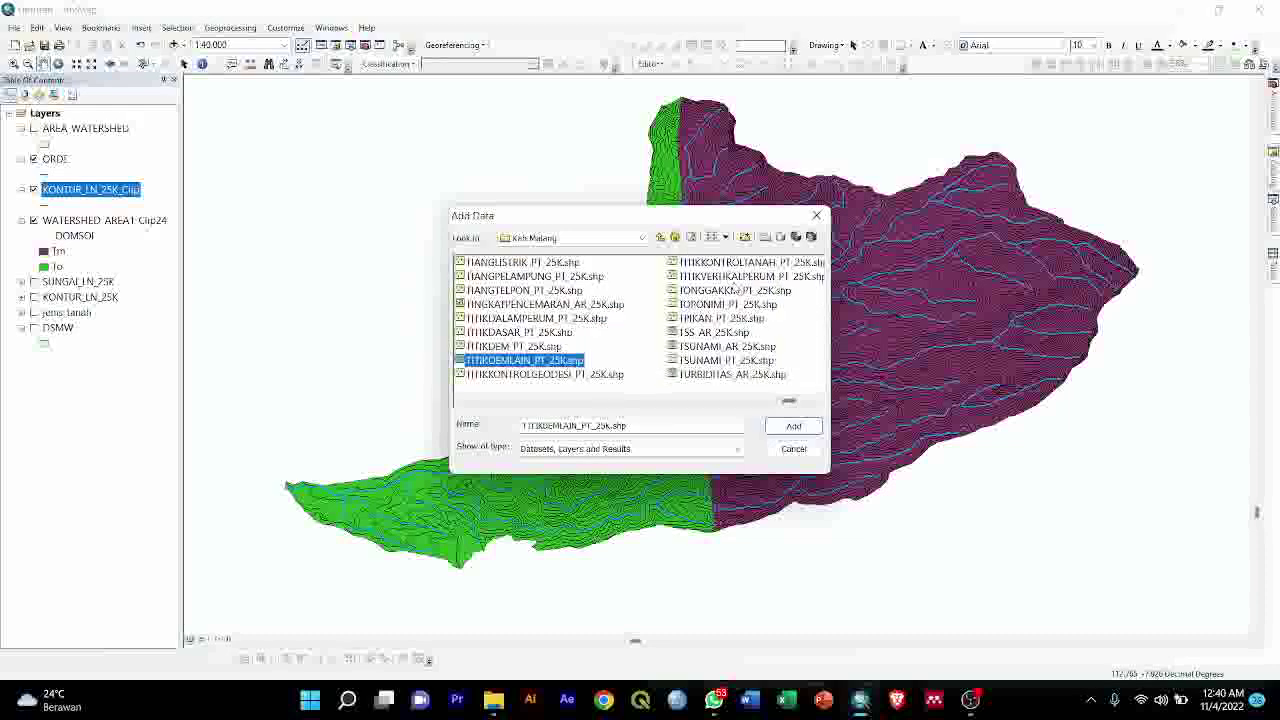
{"action": "key", "text": "Down"}
{"action": "key", "text": "Down"}
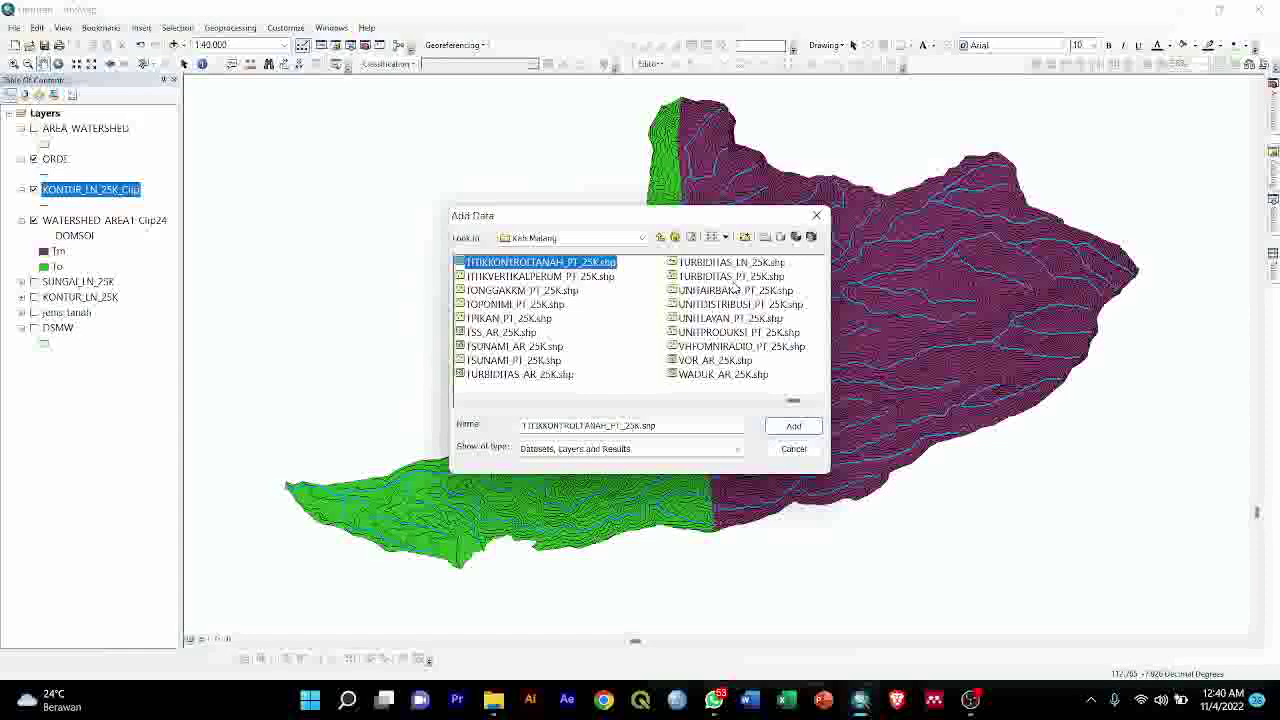
{"action": "left_click", "coordinate": [733, 280]}
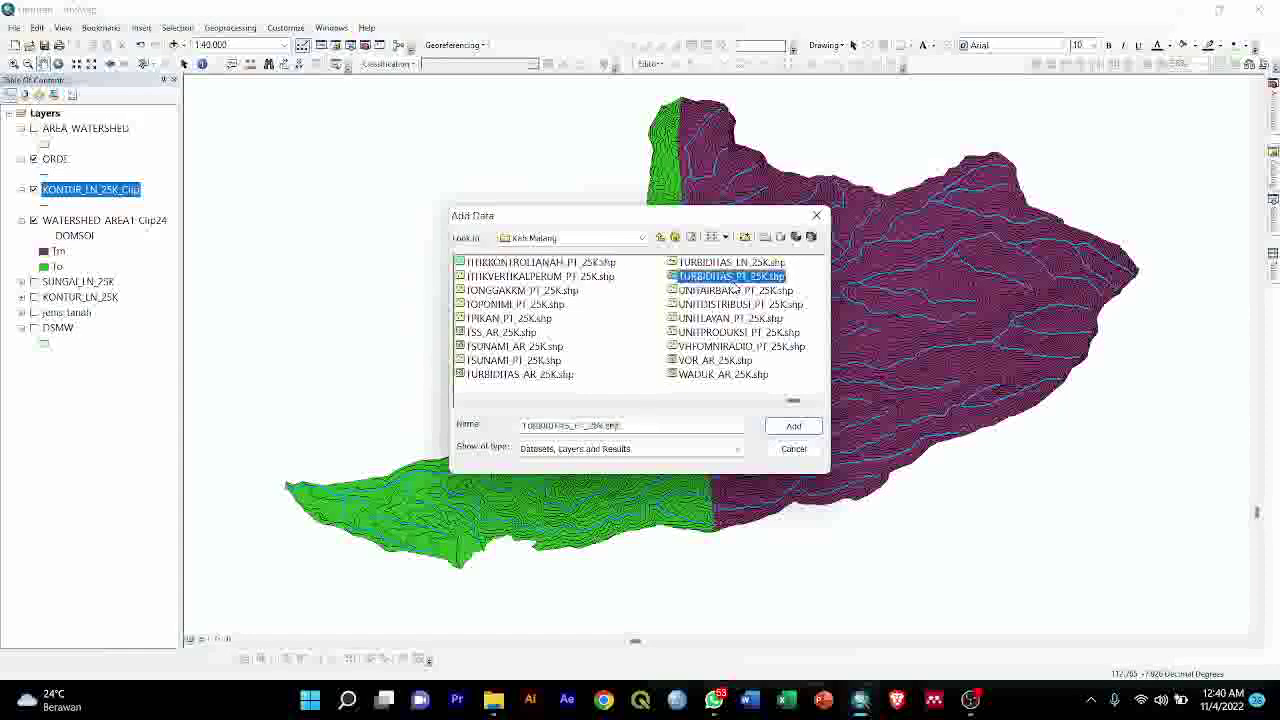
{"action": "left_click", "coordinate": [817, 215]}
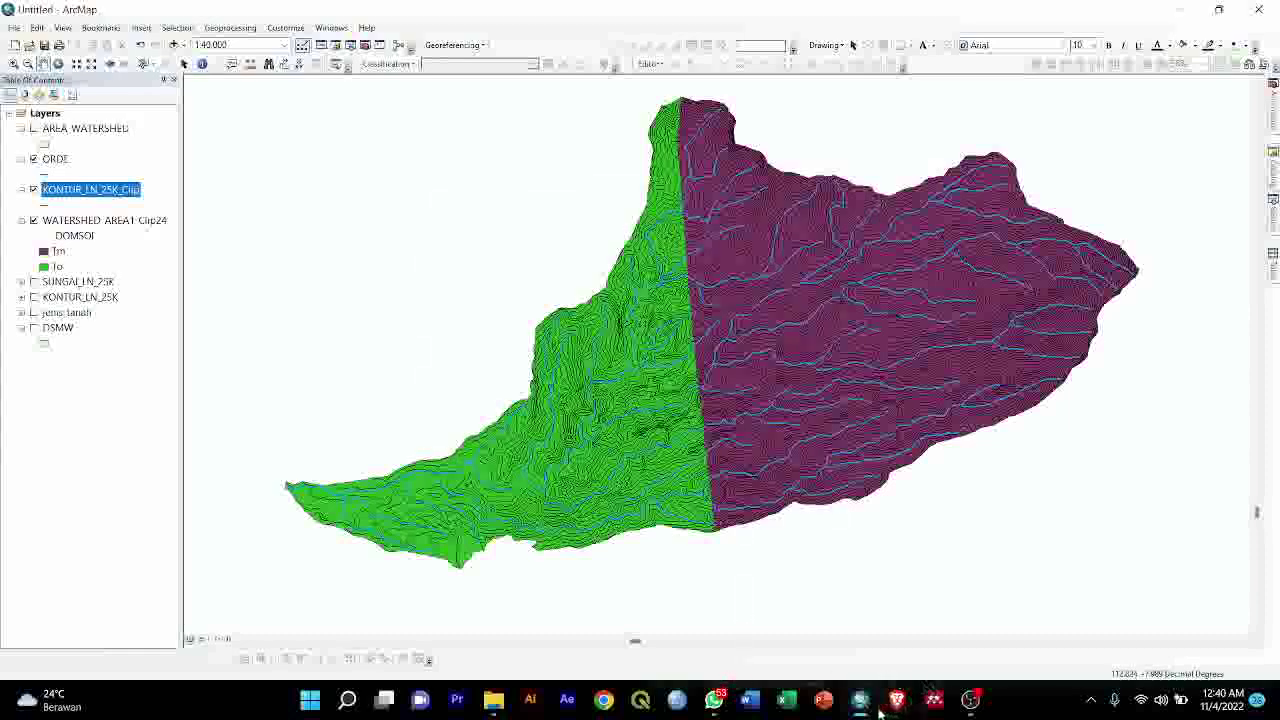
Add Tuplah_Jawa_Timur_2019.shp from the DATA GIS folder connection and place it below the WATERSHED_AREA1_Clip24 layer
{"action": "left_click", "coordinate": [173, 45]}
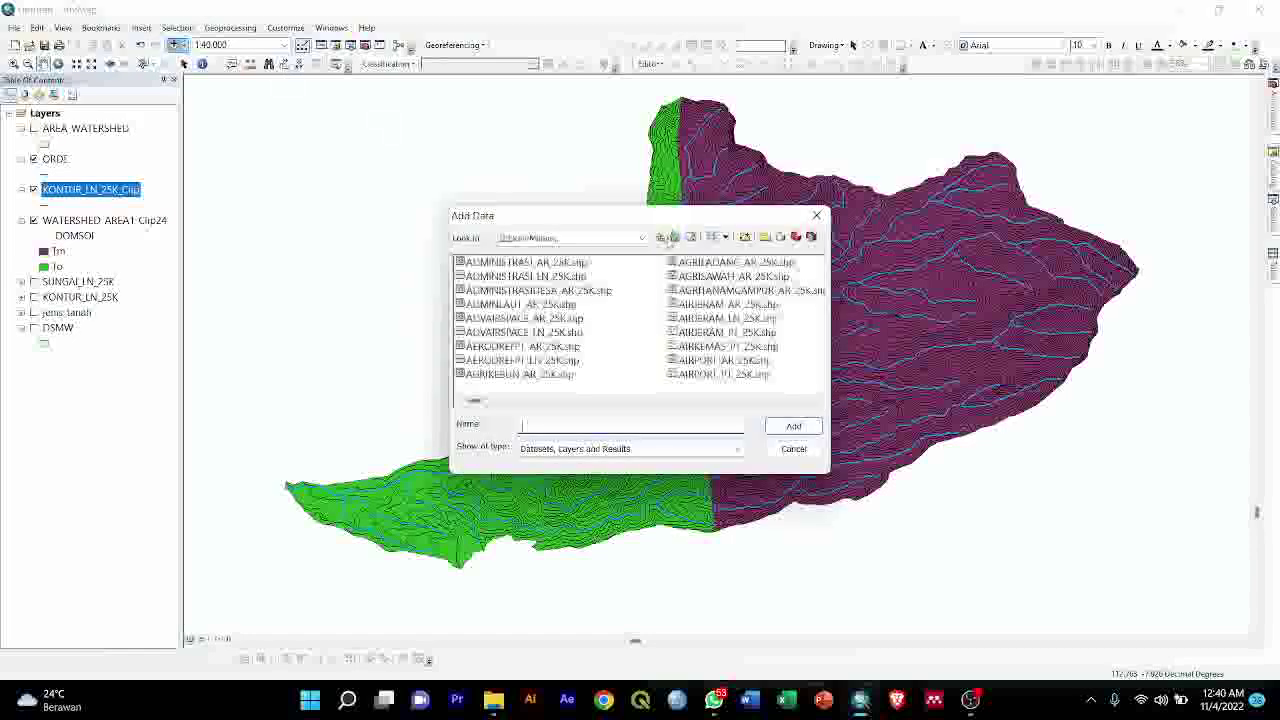
{"action": "left_click", "coordinate": [667, 237]}
{"action": "left_click", "coordinate": [668, 240]}
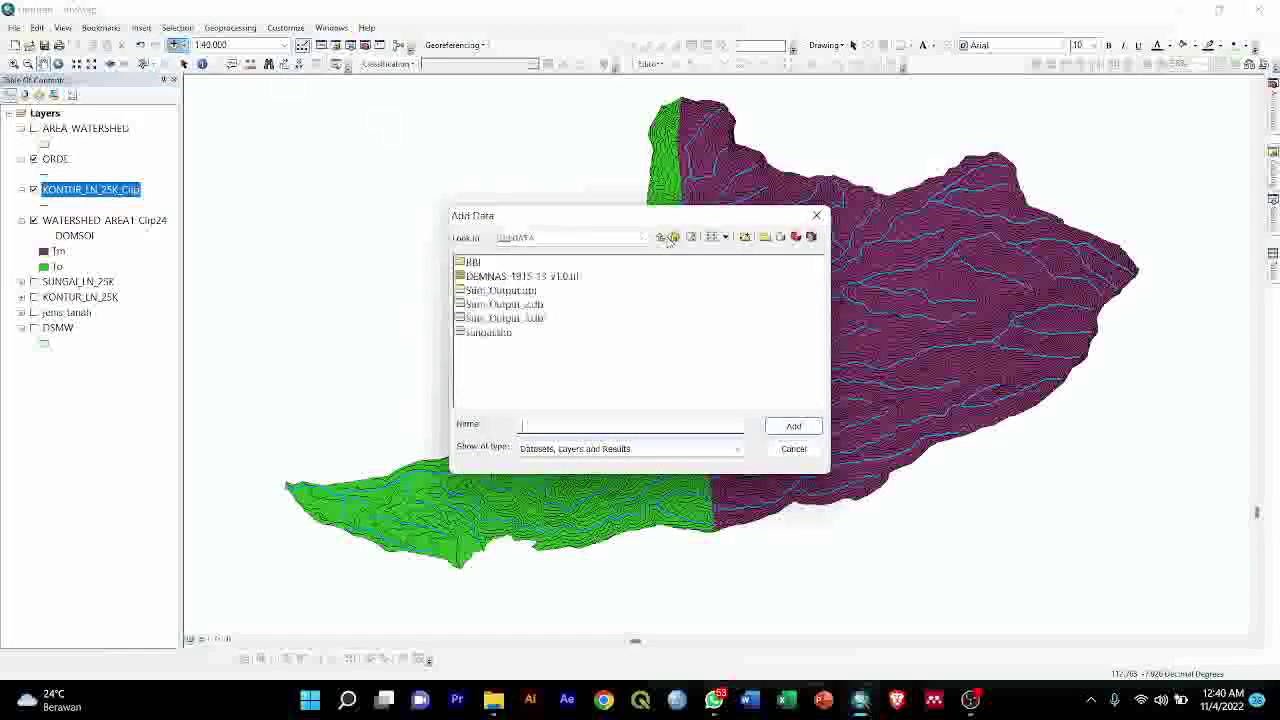
{"action": "left_click", "coordinate": [667, 237]}
{"action": "left_click", "coordinate": [667, 237]}
{"action": "left_click", "coordinate": [667, 237]}
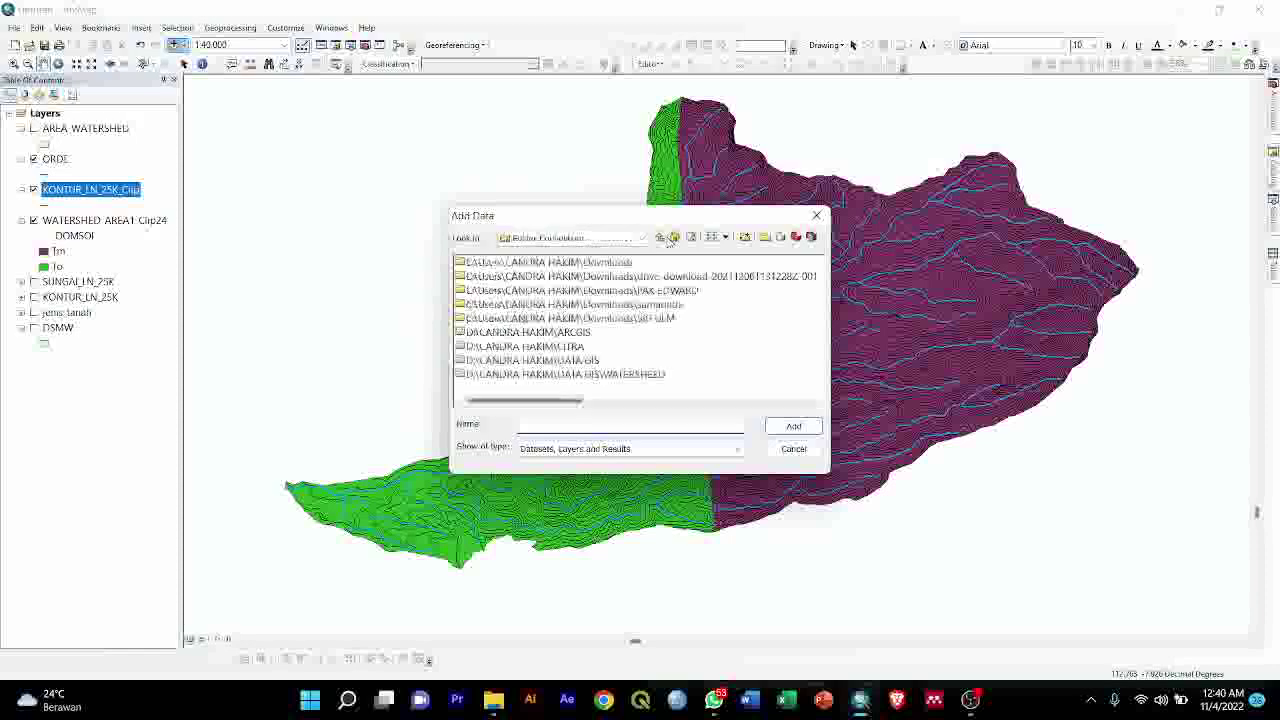
{"action": "double_click", "coordinate": [598, 360]}
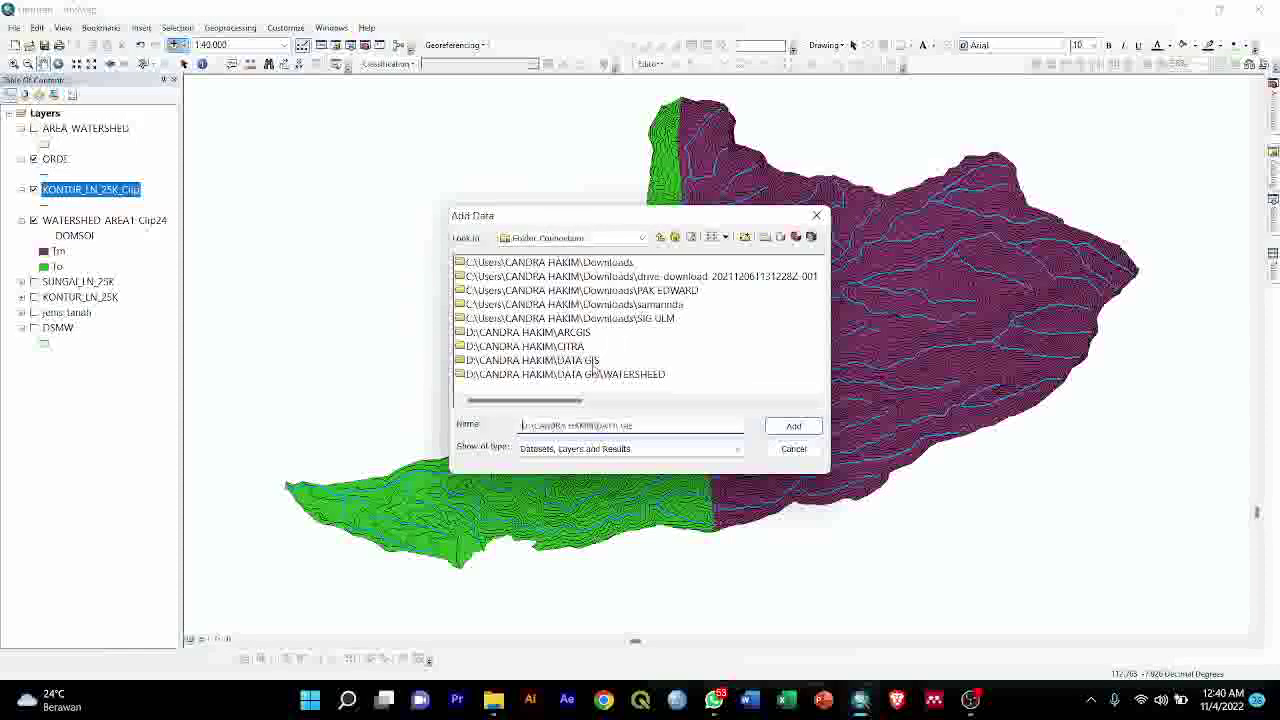
{"action": "double_click", "coordinate": [540, 263]}
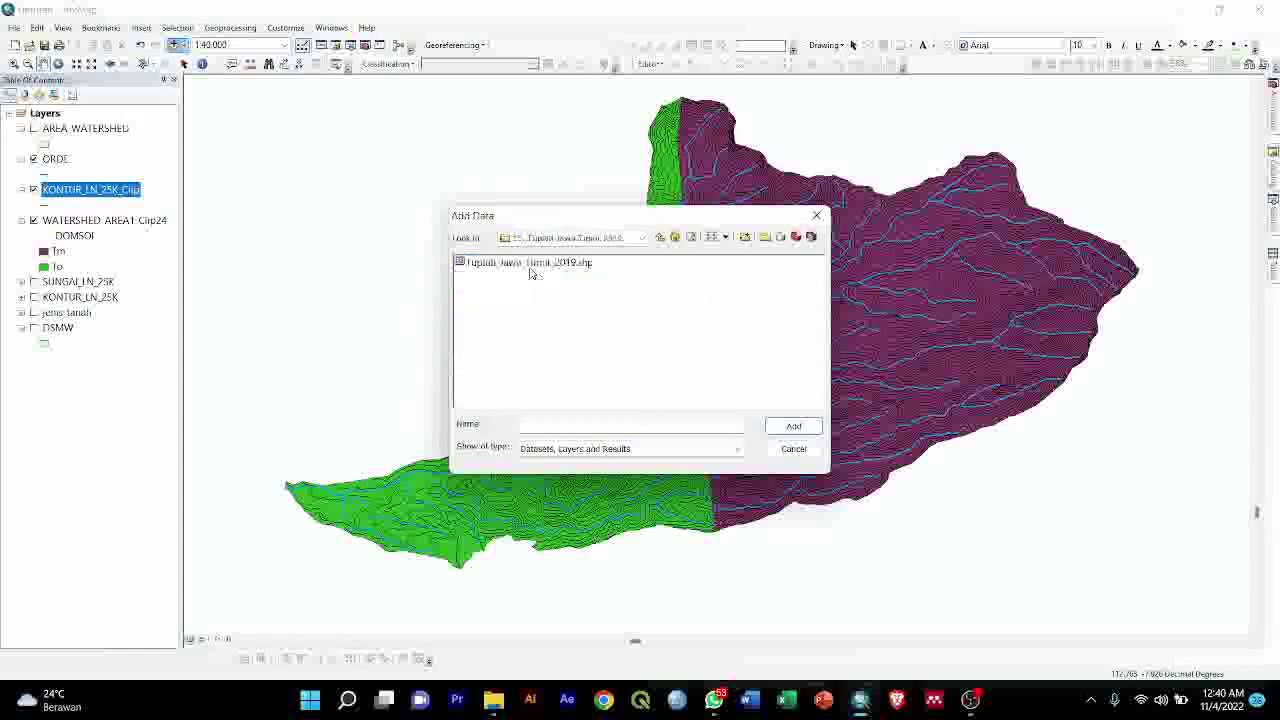
{"action": "left_click", "coordinate": [547, 265]}
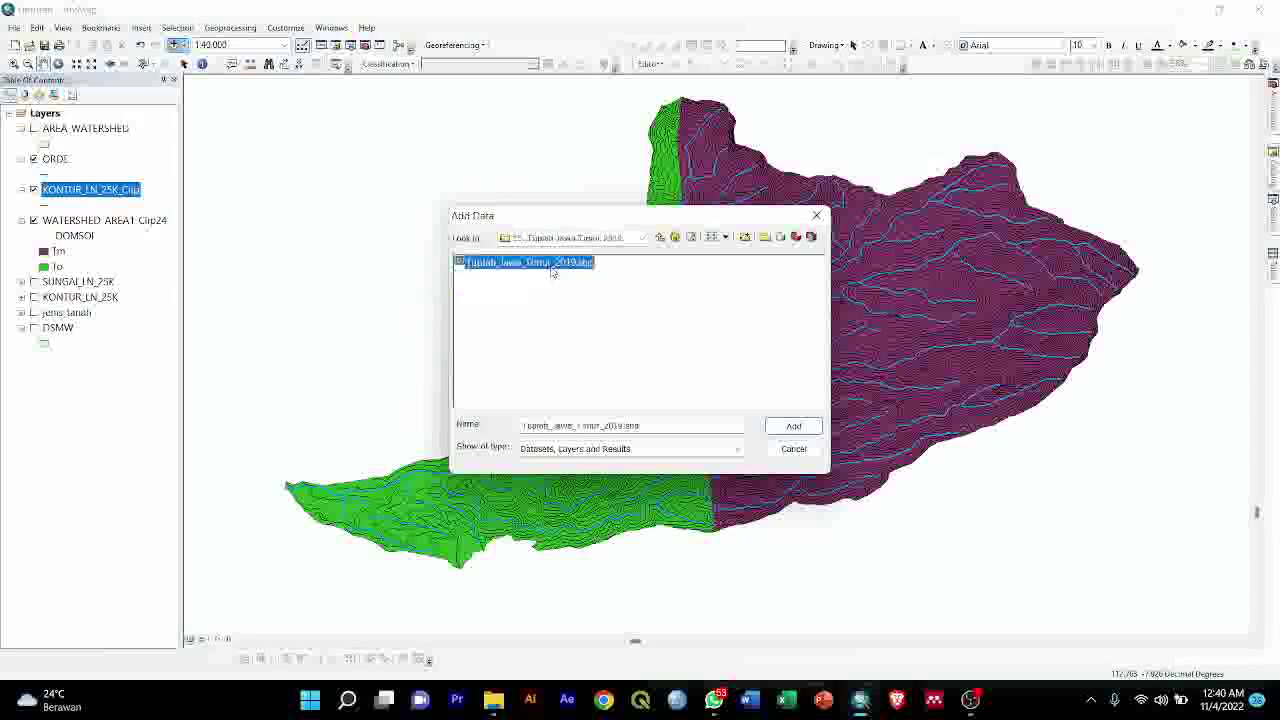
{"action": "left_click", "coordinate": [801, 428]}
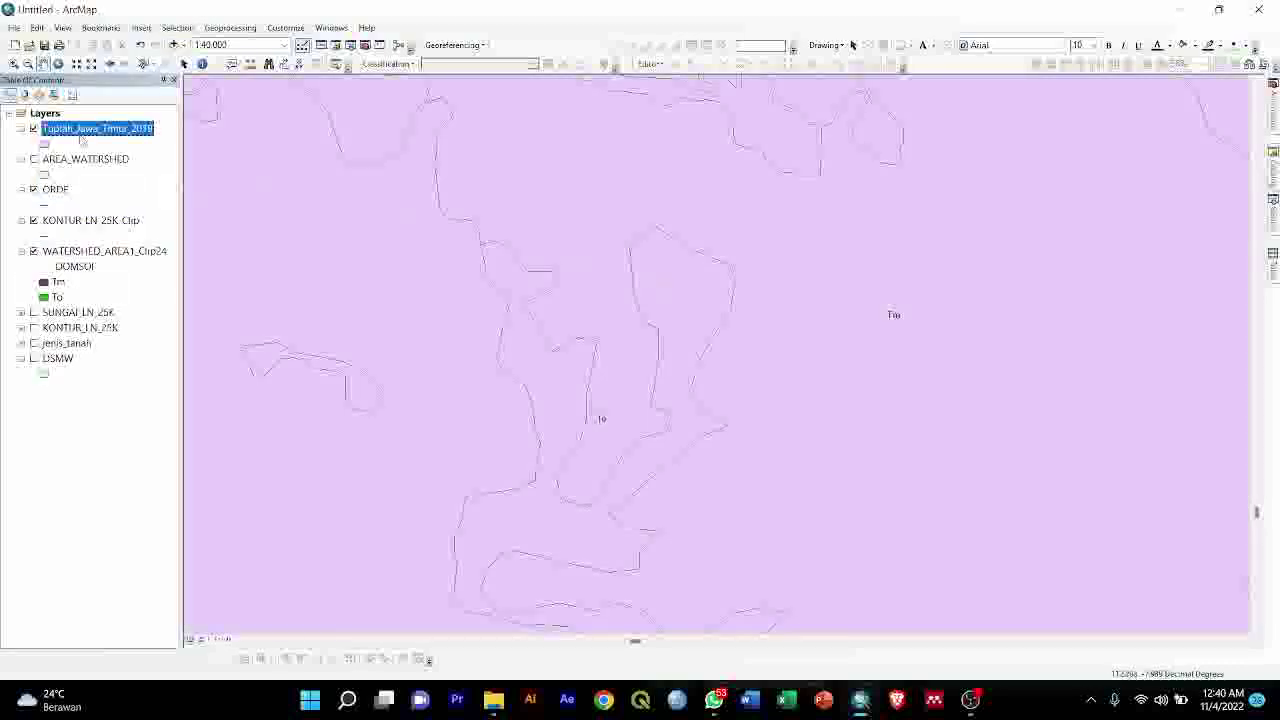
{"action": "left_click_drag", "start_coordinate": [72, 128], "coordinate": [82, 281]}
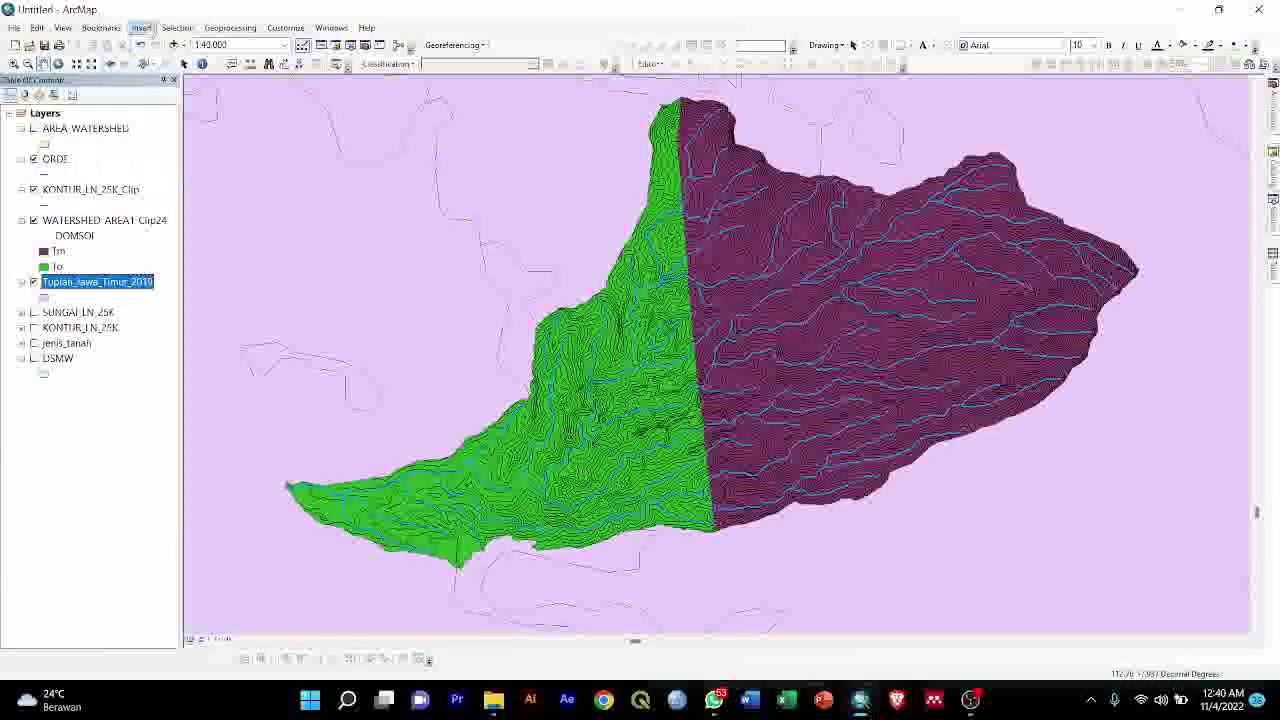
Clip the Tuplah_Jawa_Timur_2019 layer to AREA_WATERSHED with the default output name and hide the unclipped land cover layer
{"action": "left_click", "coordinate": [228, 28]}
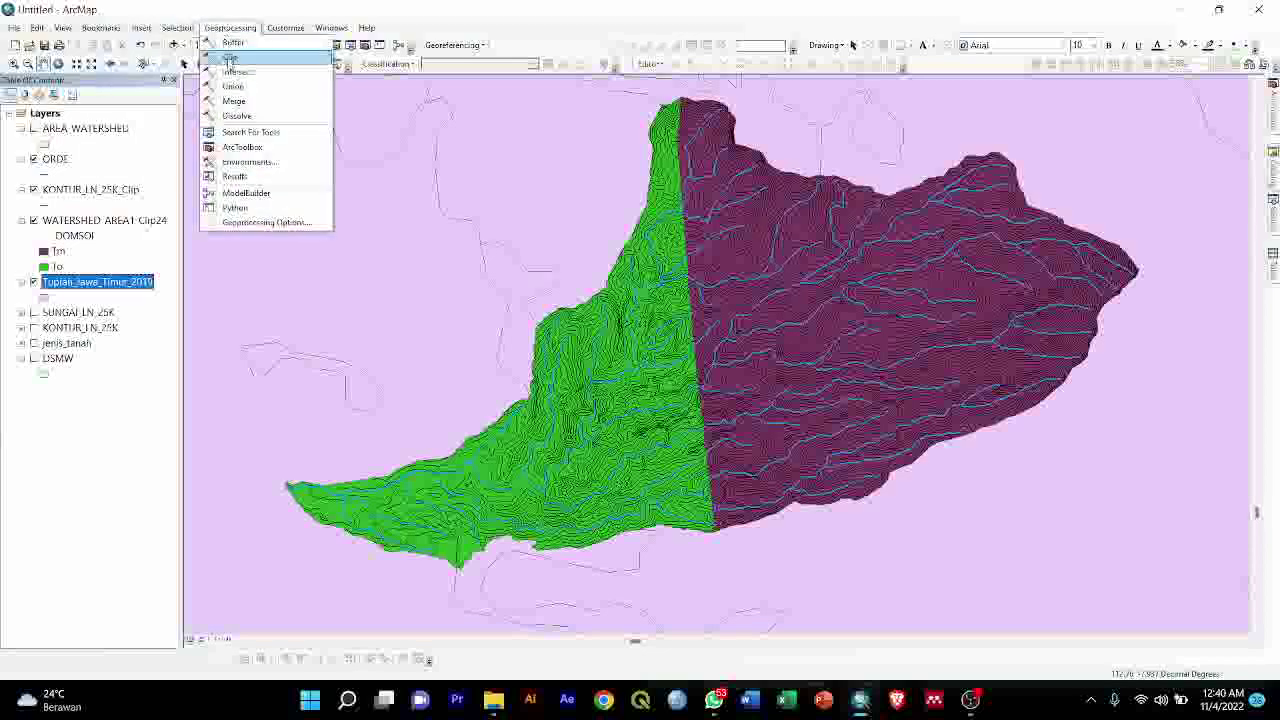
{"action": "left_click", "coordinate": [226, 59]}
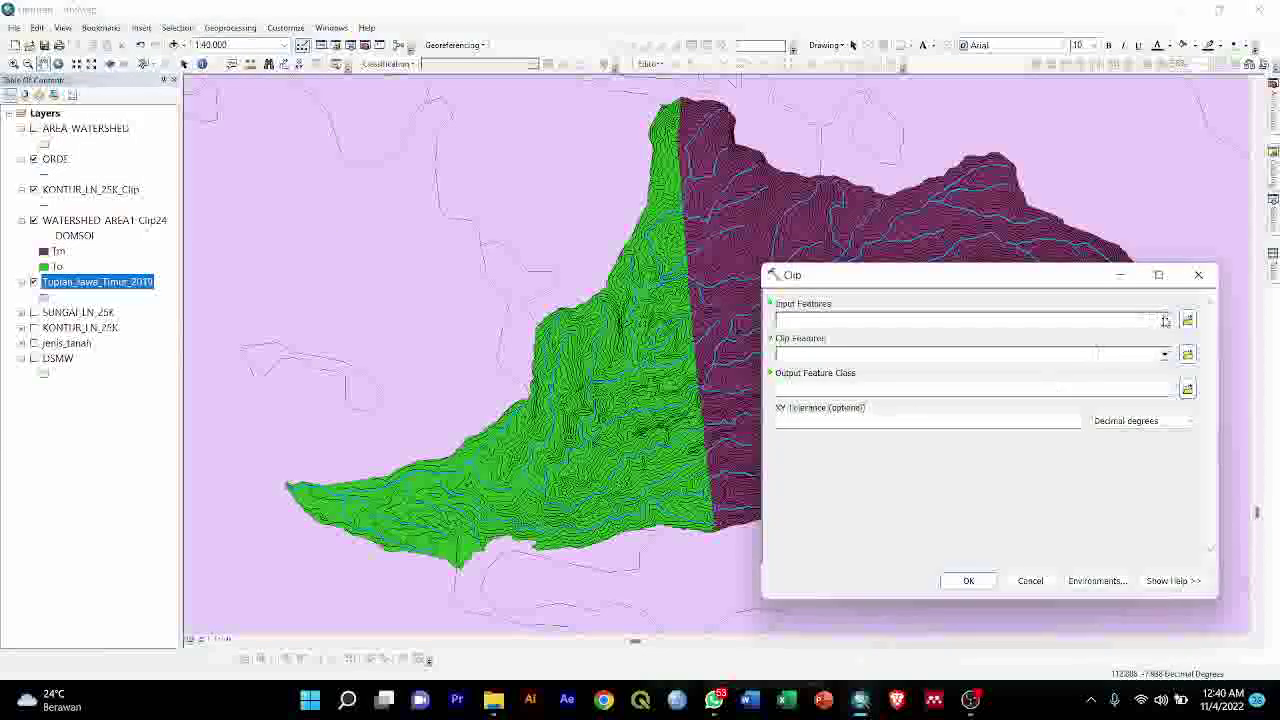
{"action": "left_click", "coordinate": [1165, 320]}
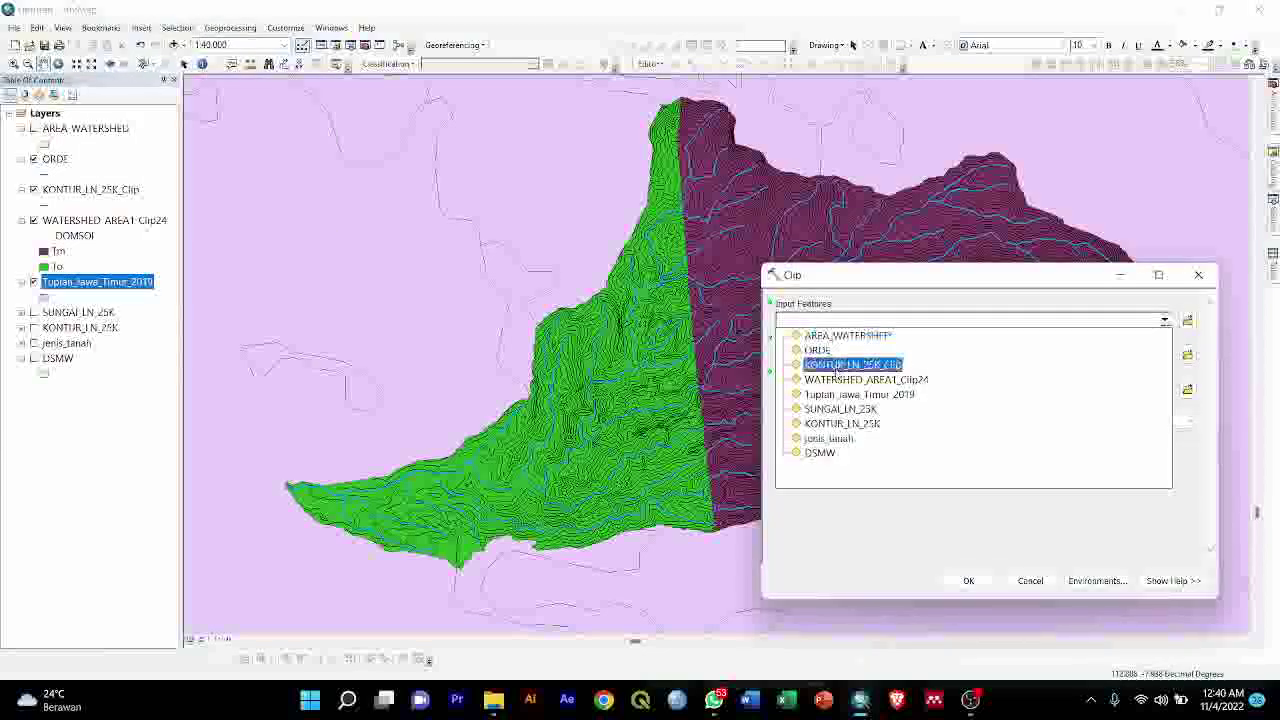
{"action": "left_click", "coordinate": [875, 396]}
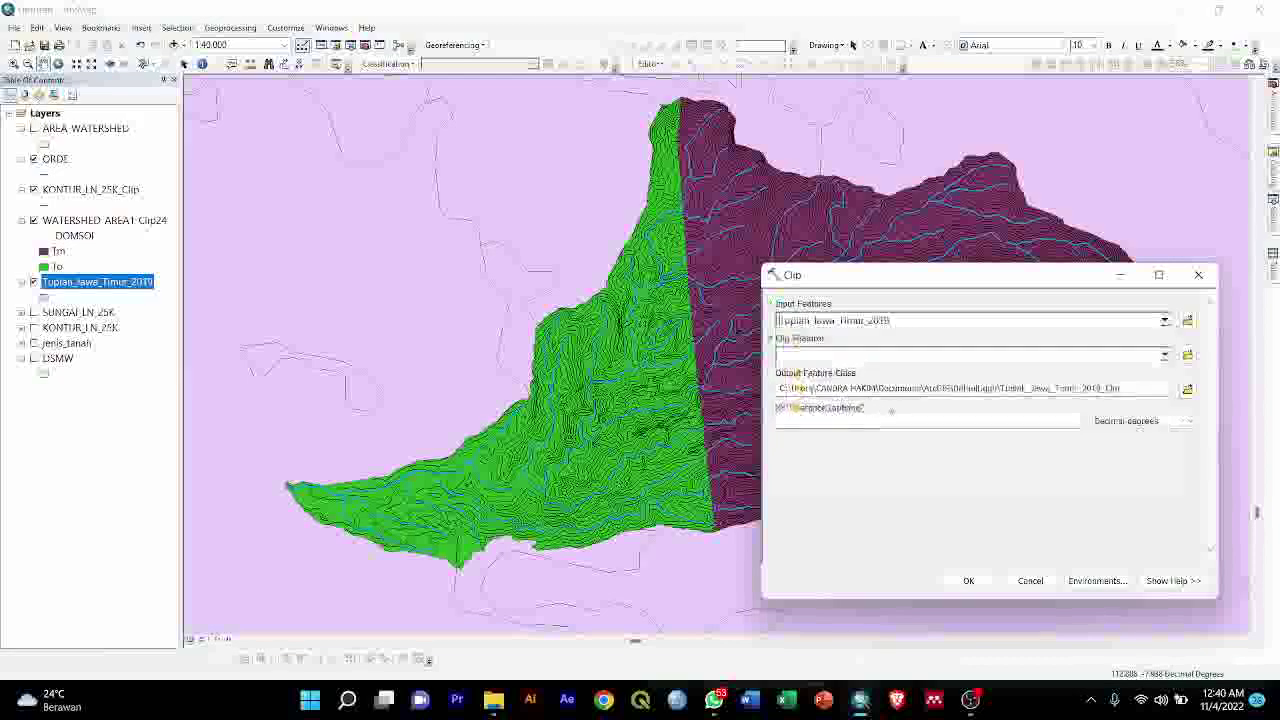
{"action": "left_click", "coordinate": [1165, 355]}
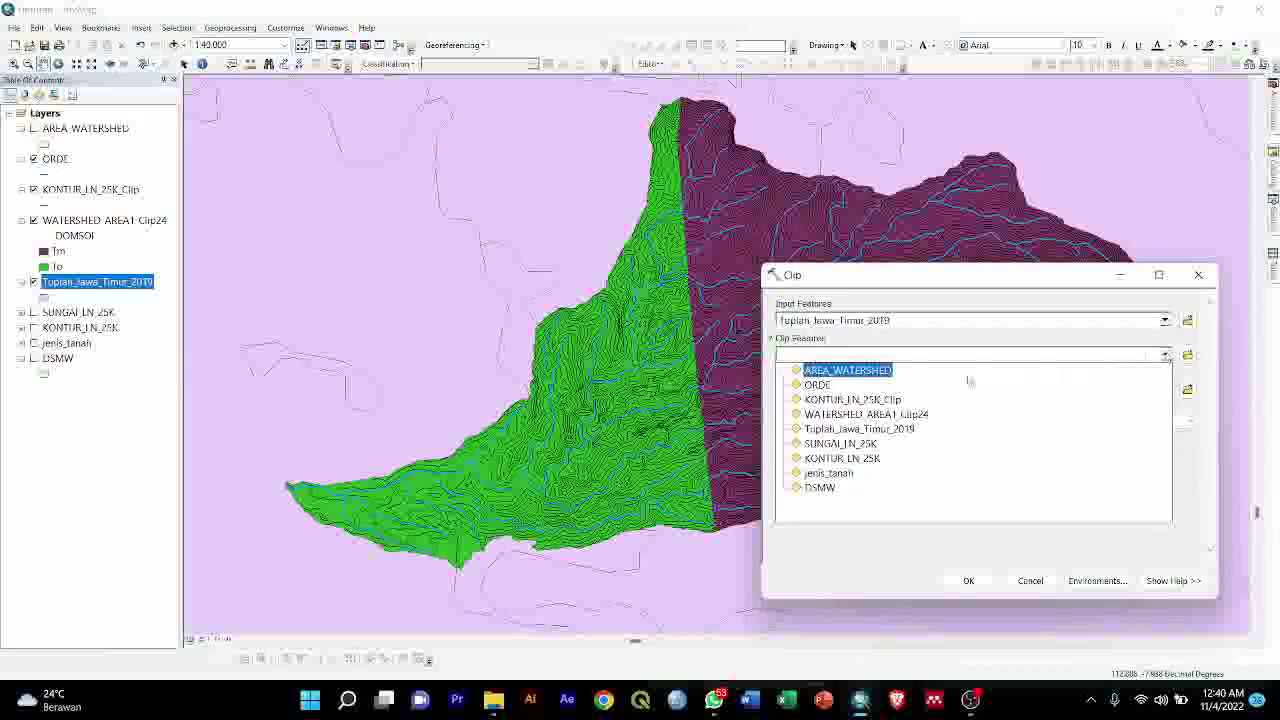
{"action": "left_click", "coordinate": [826, 374]}
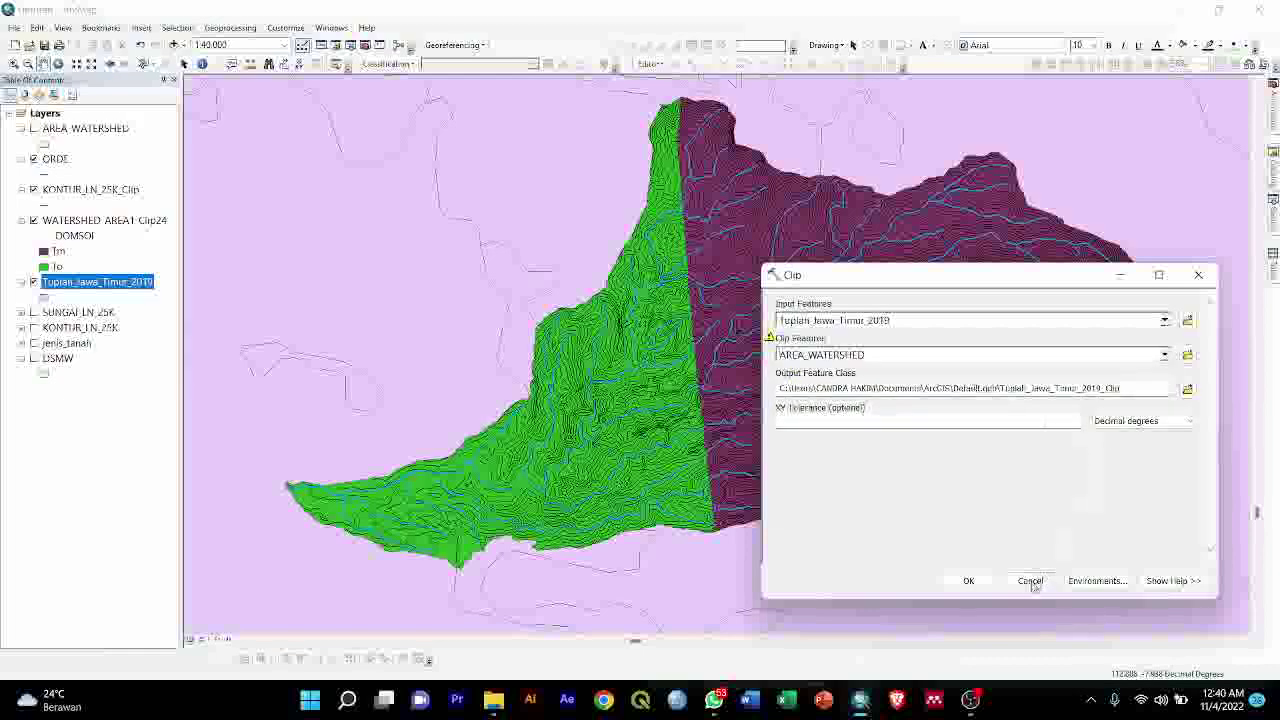
{"action": "left_click", "coordinate": [972, 581]}
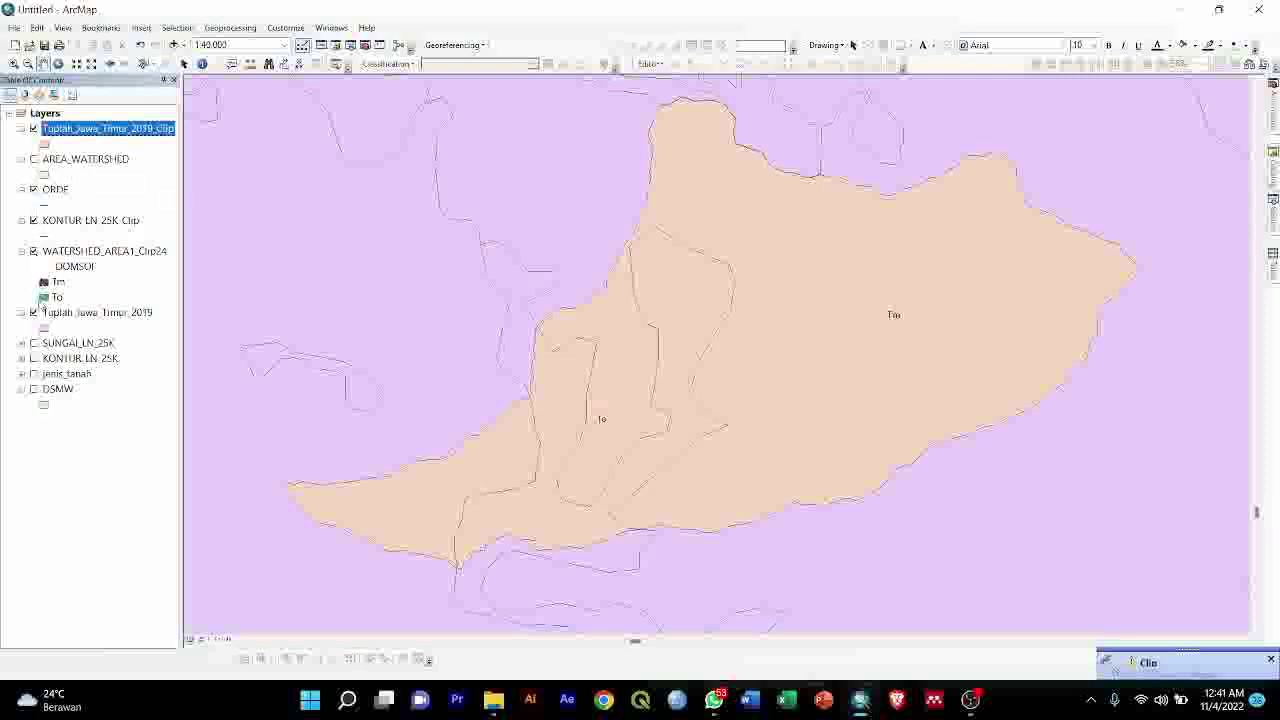
{"action": "left_click", "coordinate": [33, 312]}
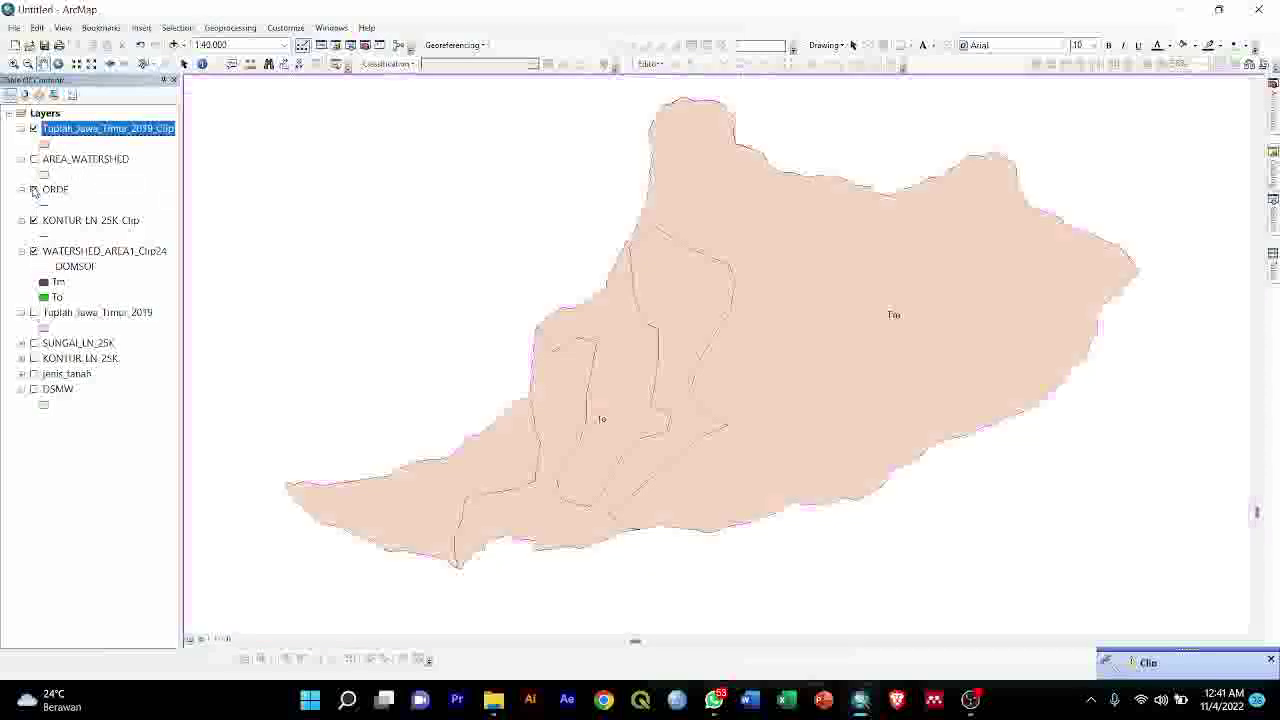
{"action": "left_click", "coordinate": [33, 189]}
{"action": "left_click", "coordinate": [52, 145]}
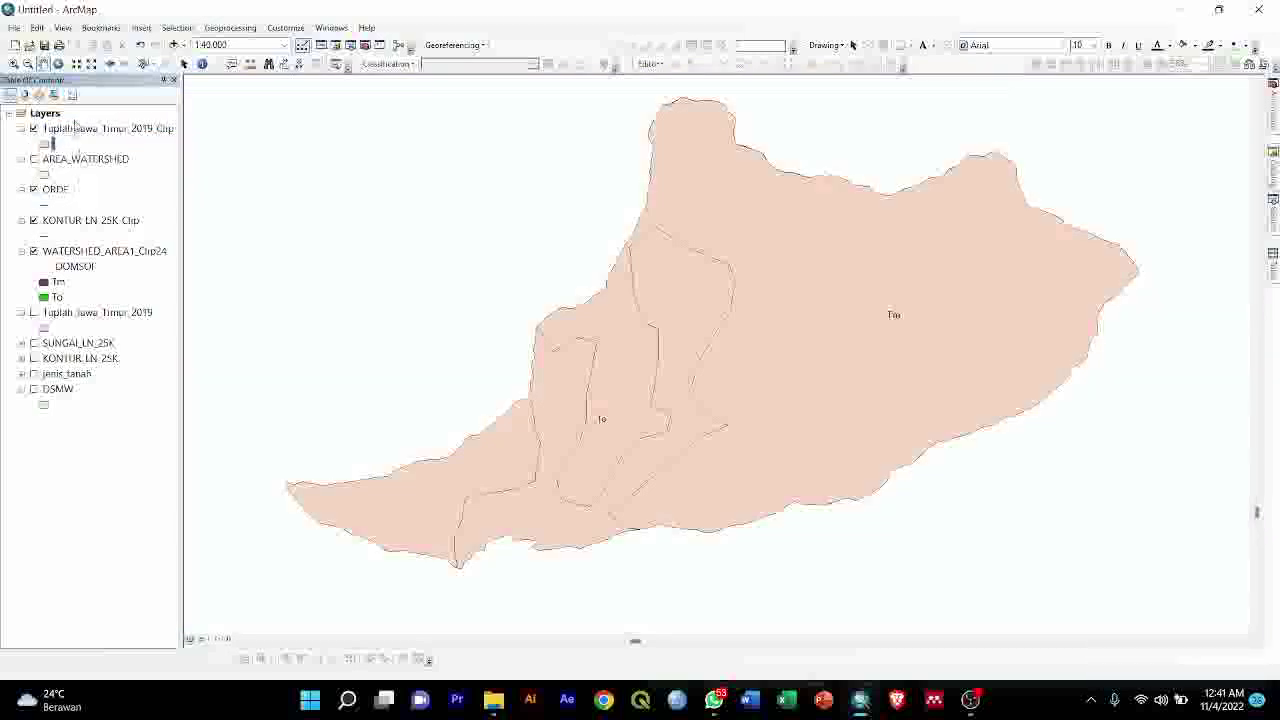
{"action": "left_click", "coordinate": [75, 127]}
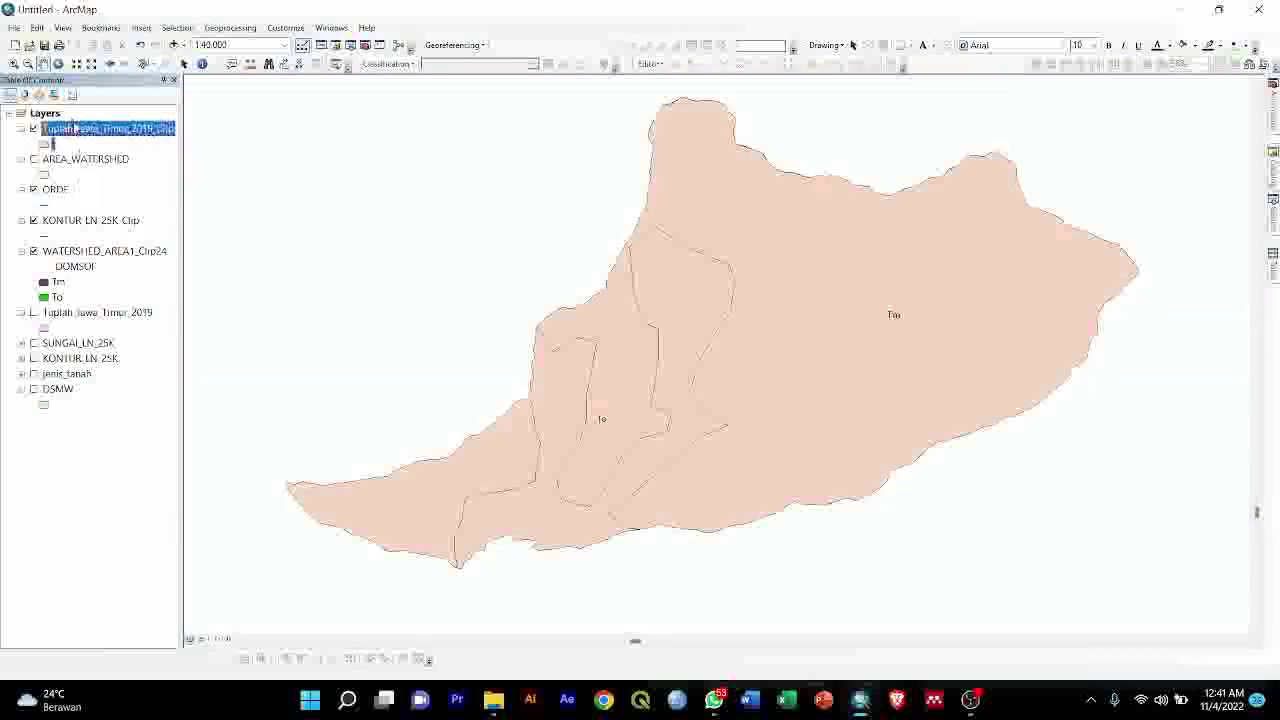
{"action": "left_click", "coordinate": [33, 159]}
{"action": "left_click", "coordinate": [75, 160], "text": "ctrl"}
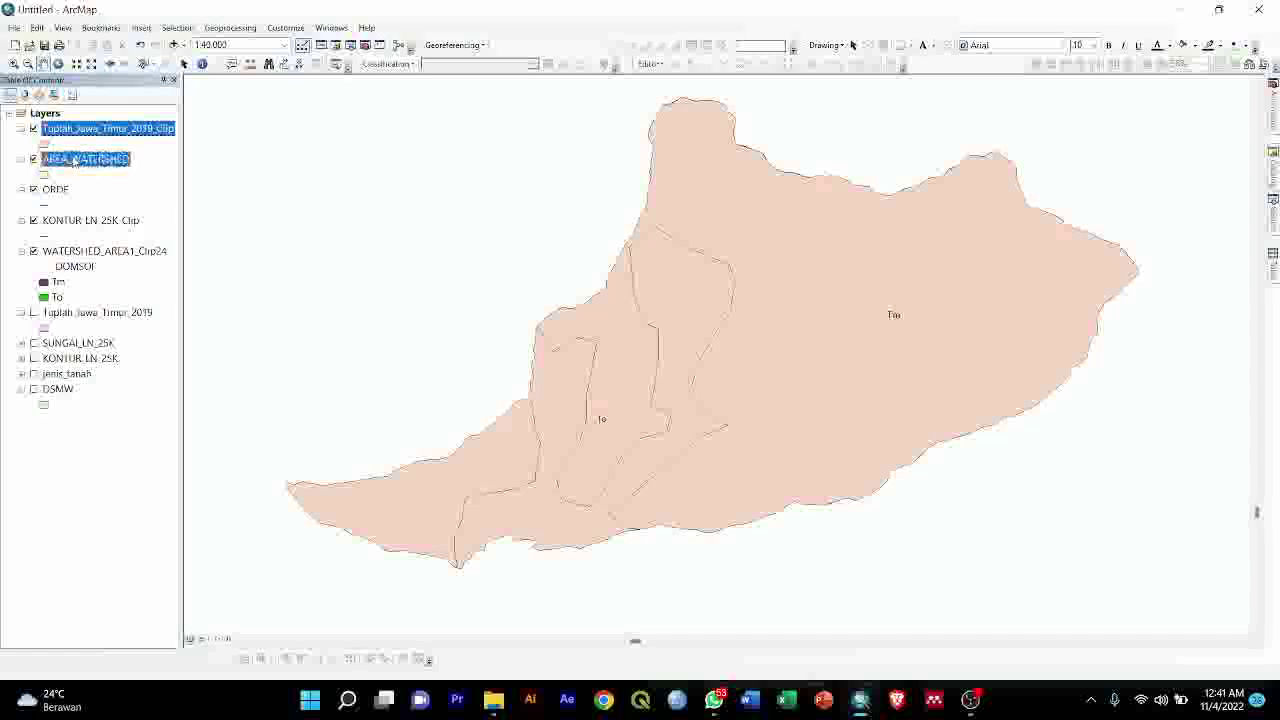
{"action": "left_click", "coordinate": [75, 160]}
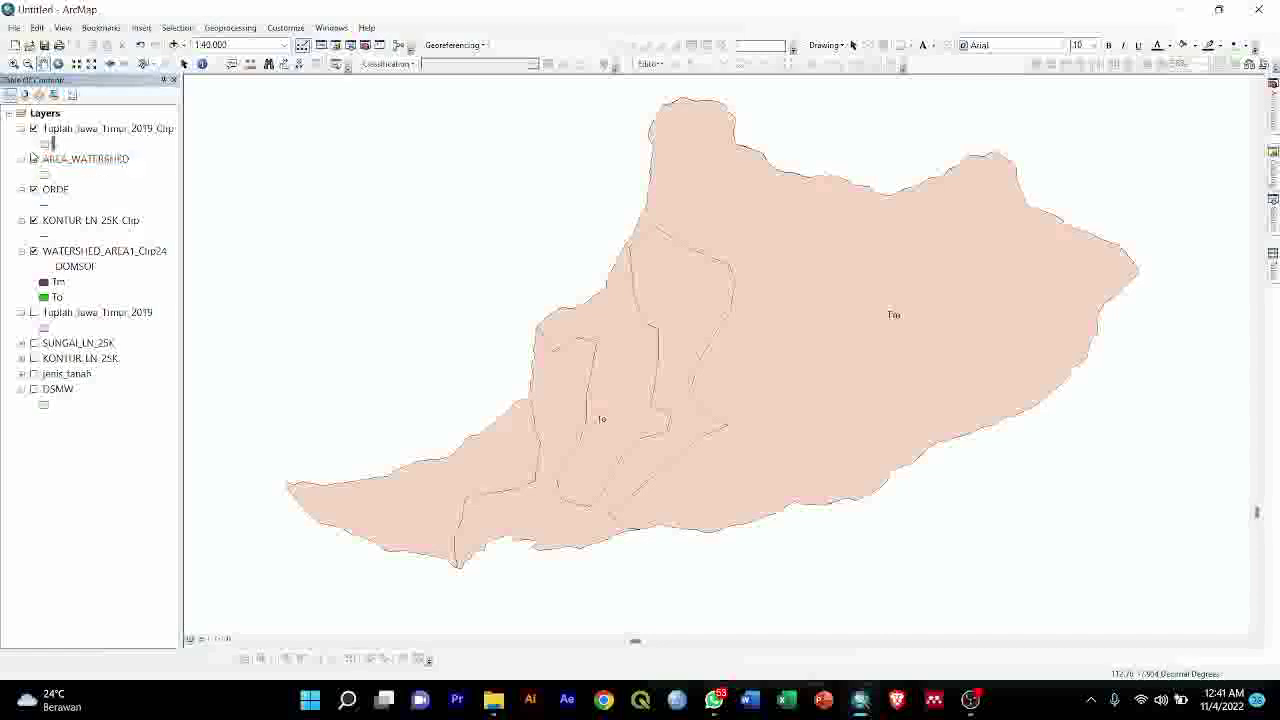
{"action": "left_click", "coordinate": [34, 159]}
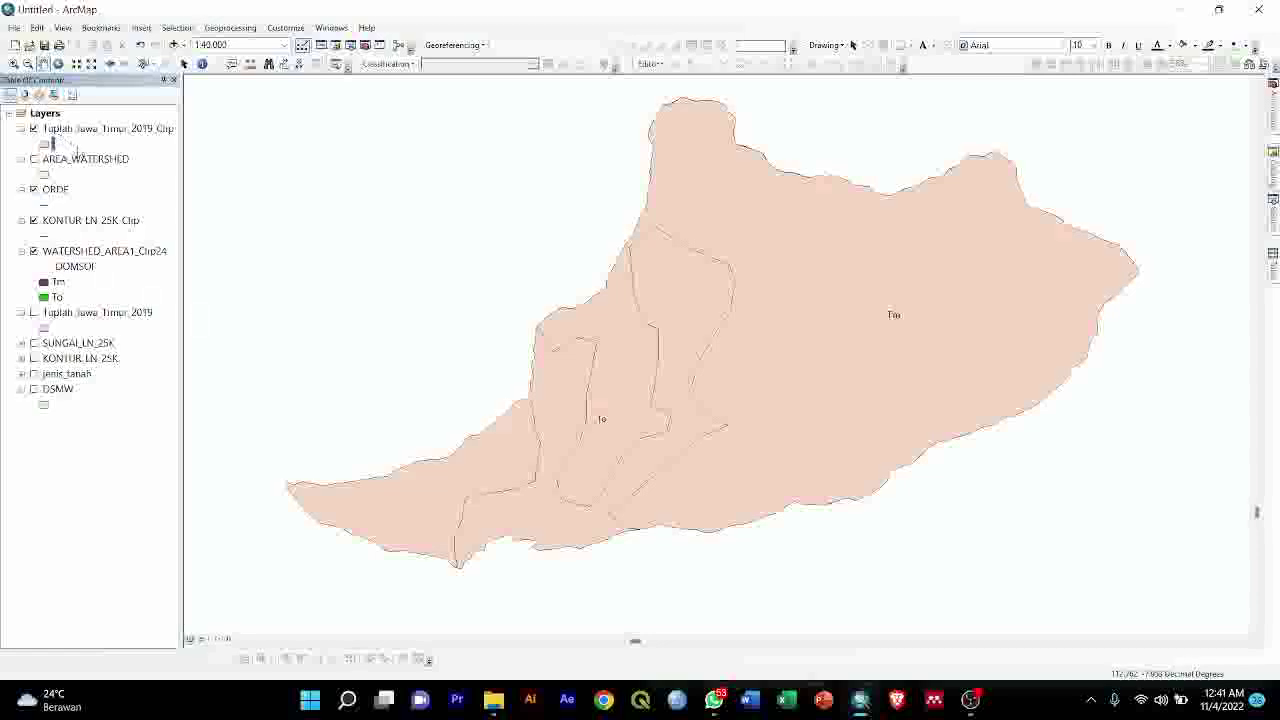
{"action": "left_click", "coordinate": [88, 134]}
{"action": "right_click", "coordinate": [88, 133]}
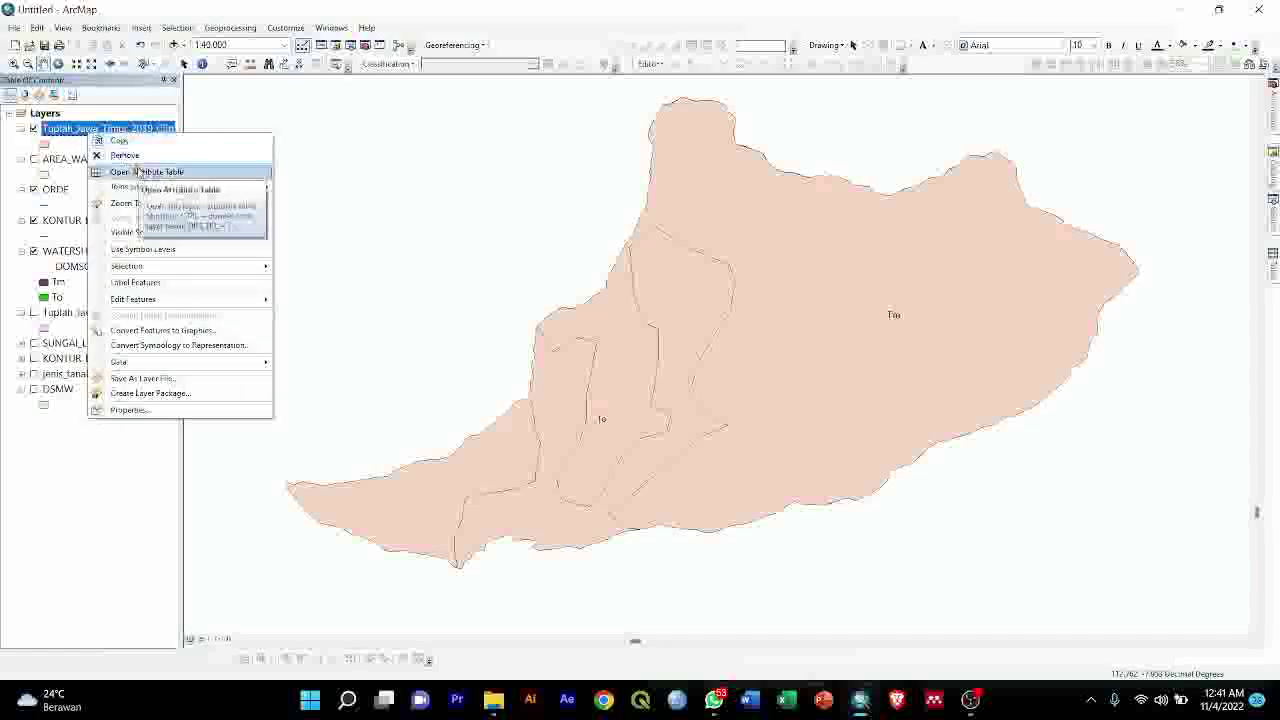
{"action": "left_click", "coordinate": [147, 119]}
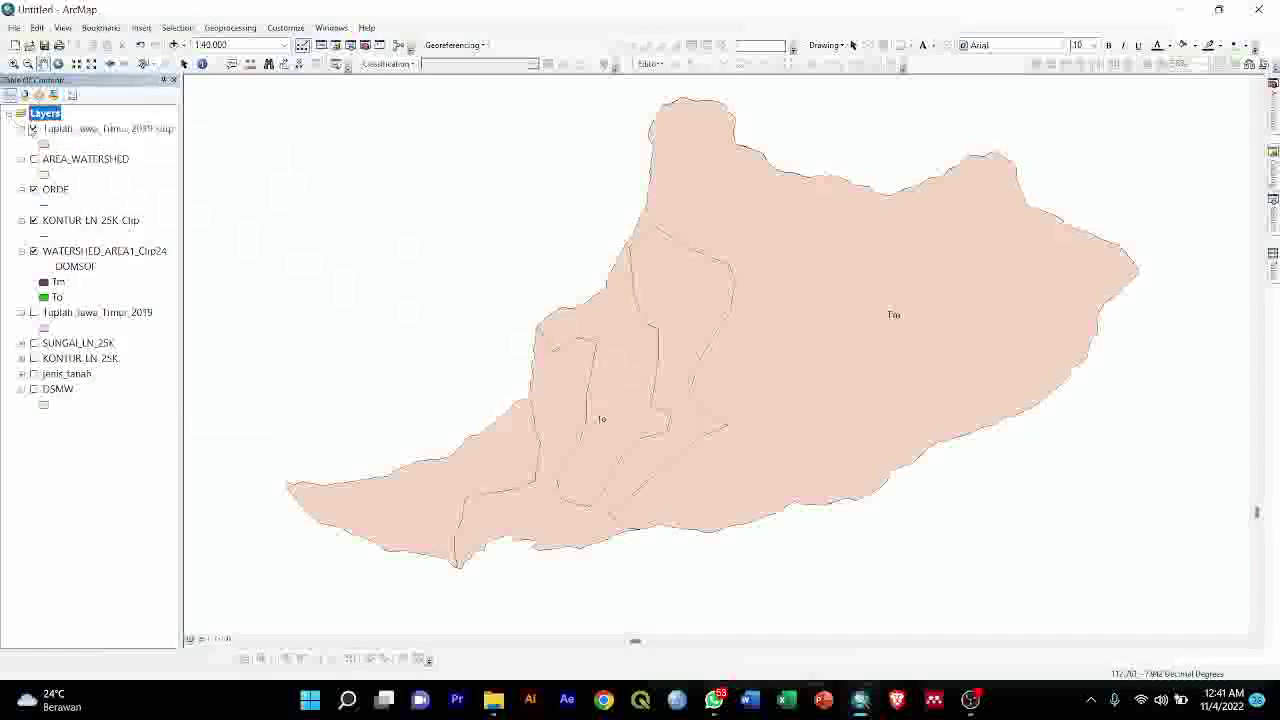
Collapse the legend of Tuplah_Jawa_Timur_2019_Clip and hide the WATERSHED_AREA1_Clip24 soil layer, keeping the clipped land cover visible
{"action": "left_click", "coordinate": [24, 129]}
{"action": "left_click", "coordinate": [34, 129]}
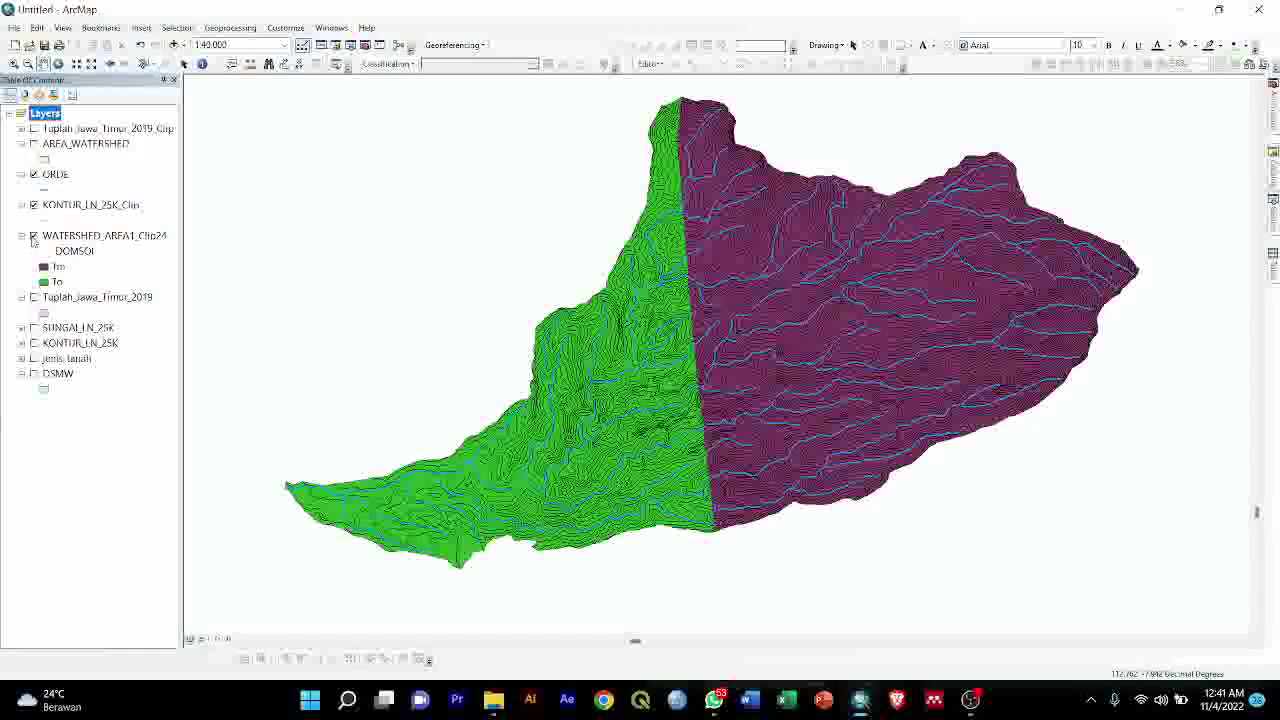
{"action": "left_click", "coordinate": [33, 236]}
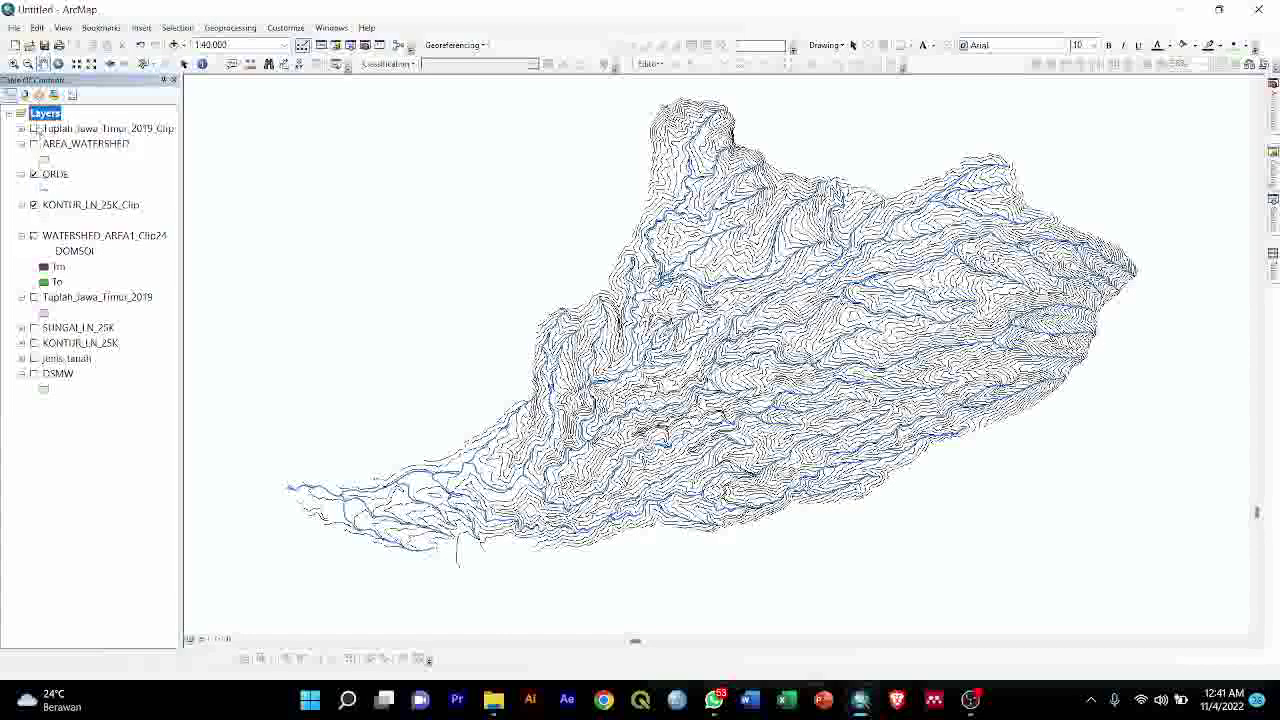
{"action": "left_click", "coordinate": [33, 129]}
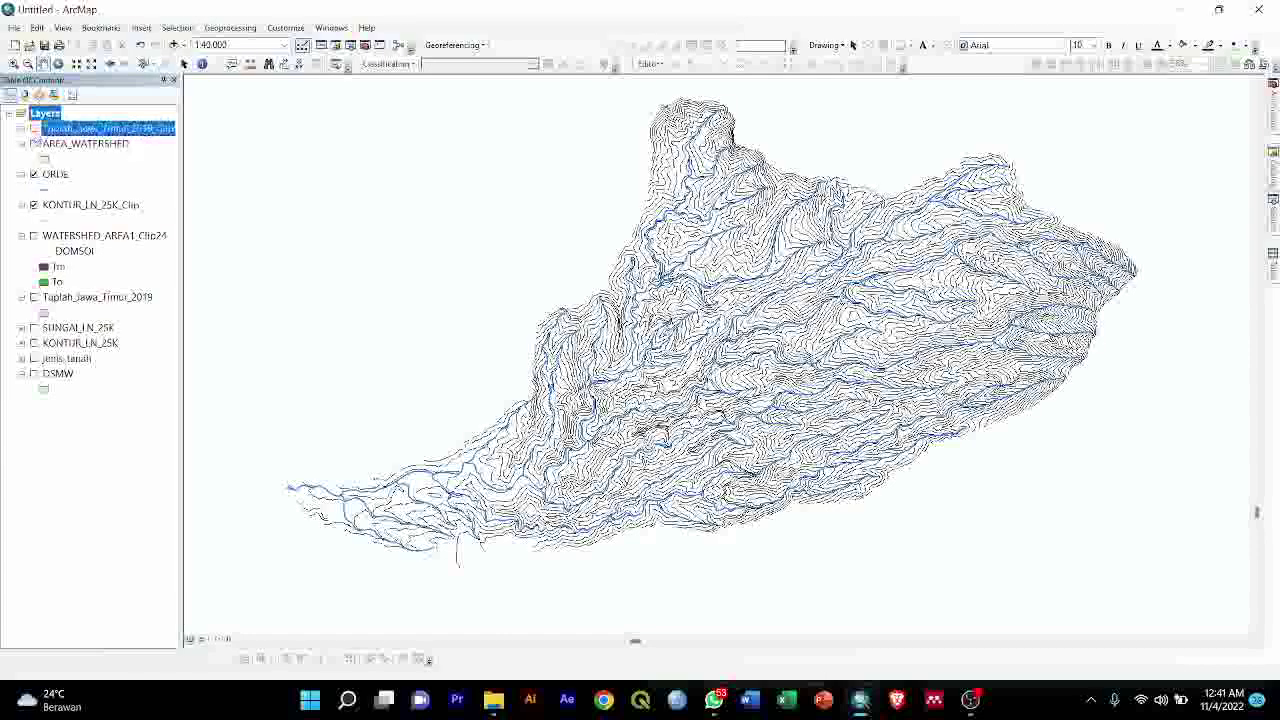
Switch the symbology of the Tuplah_Jawa_Timur_2019_Clip layer from a single symbol to unique-value categories
{"action": "right_click", "coordinate": [99, 128]}
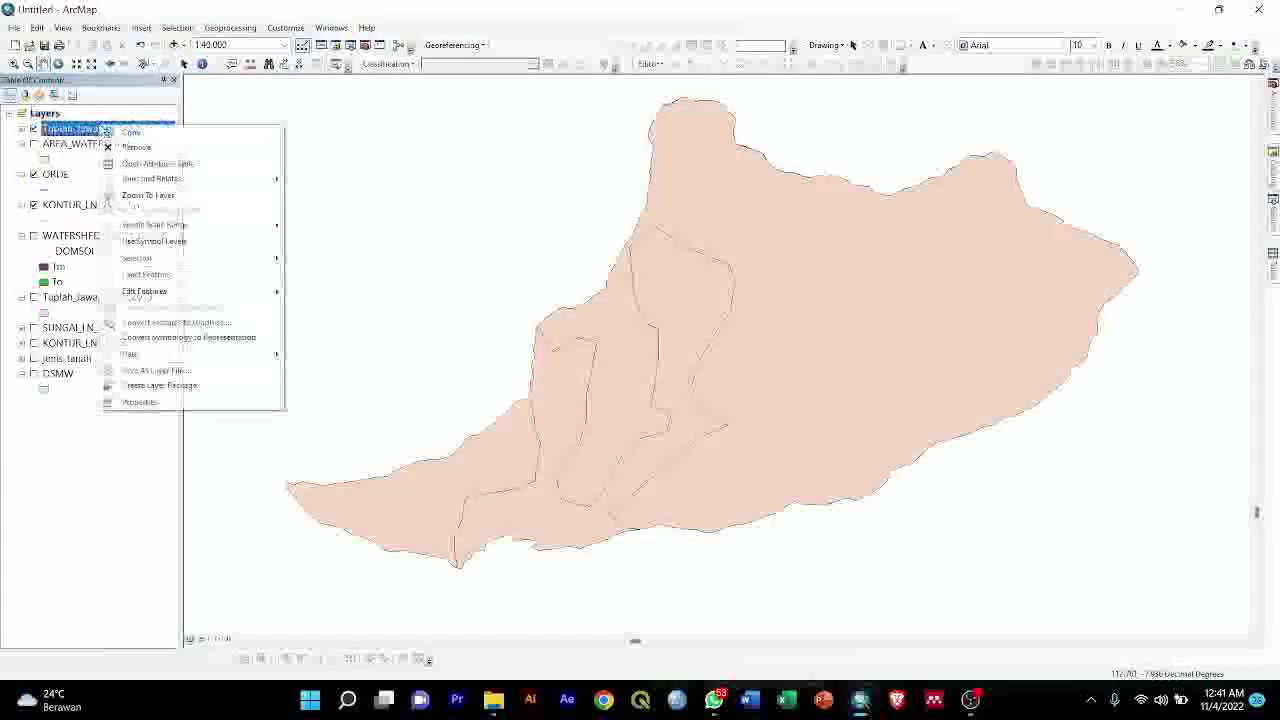
{"action": "left_click", "coordinate": [141, 402]}
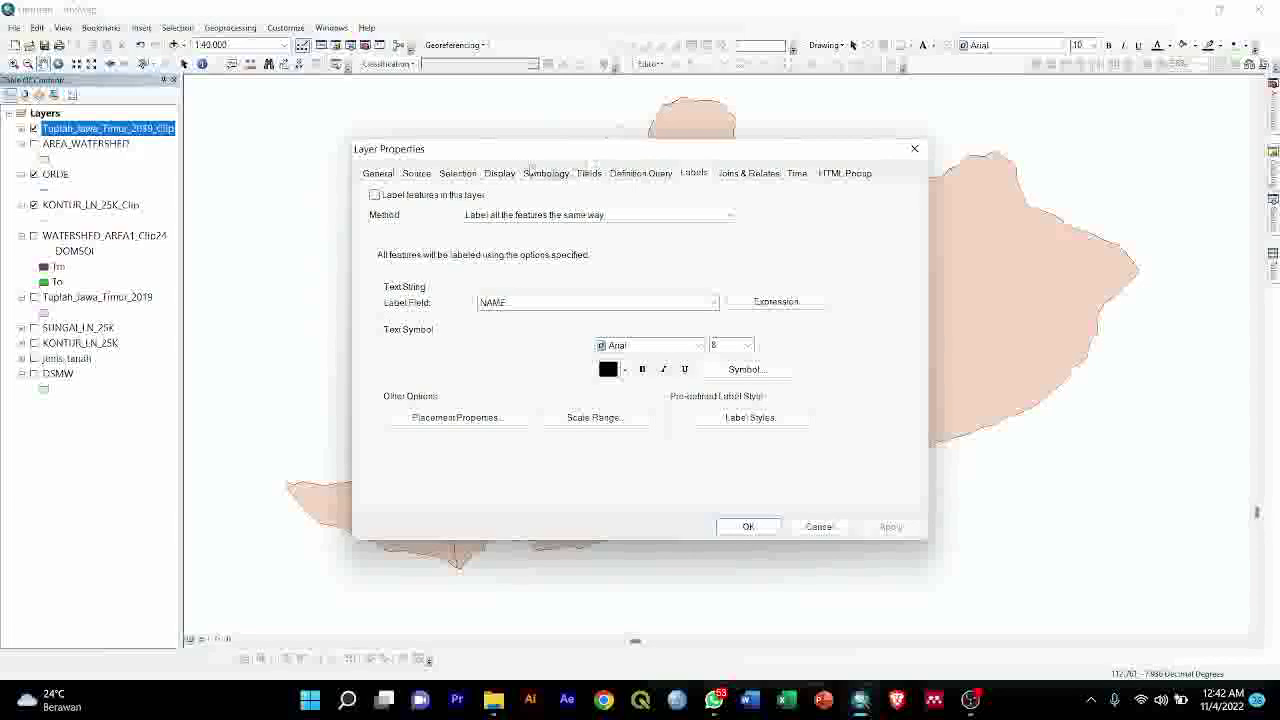
{"action": "left_click", "coordinate": [546, 173]}
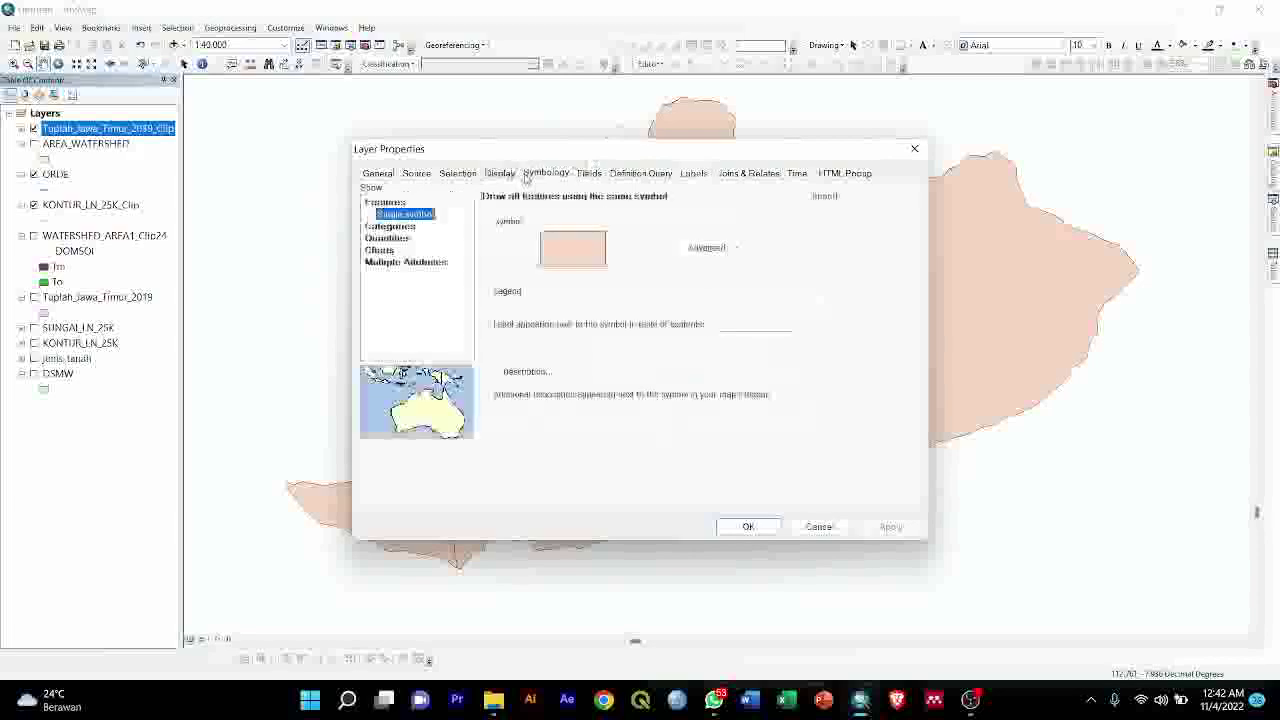
{"action": "left_click", "coordinate": [394, 232]}
Try categorizing the clipped land cover by the NAME field with all its values added
{"action": "left_click", "coordinate": [609, 232]}
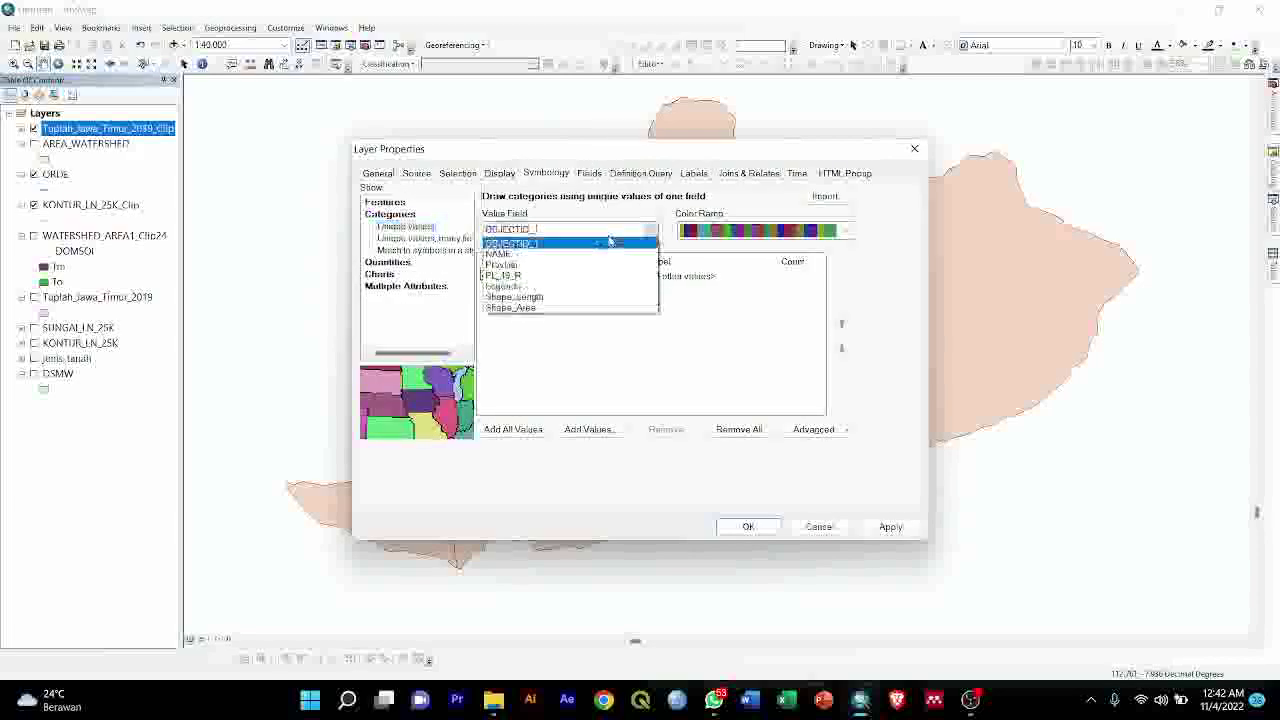
{"action": "left_click", "coordinate": [565, 253]}
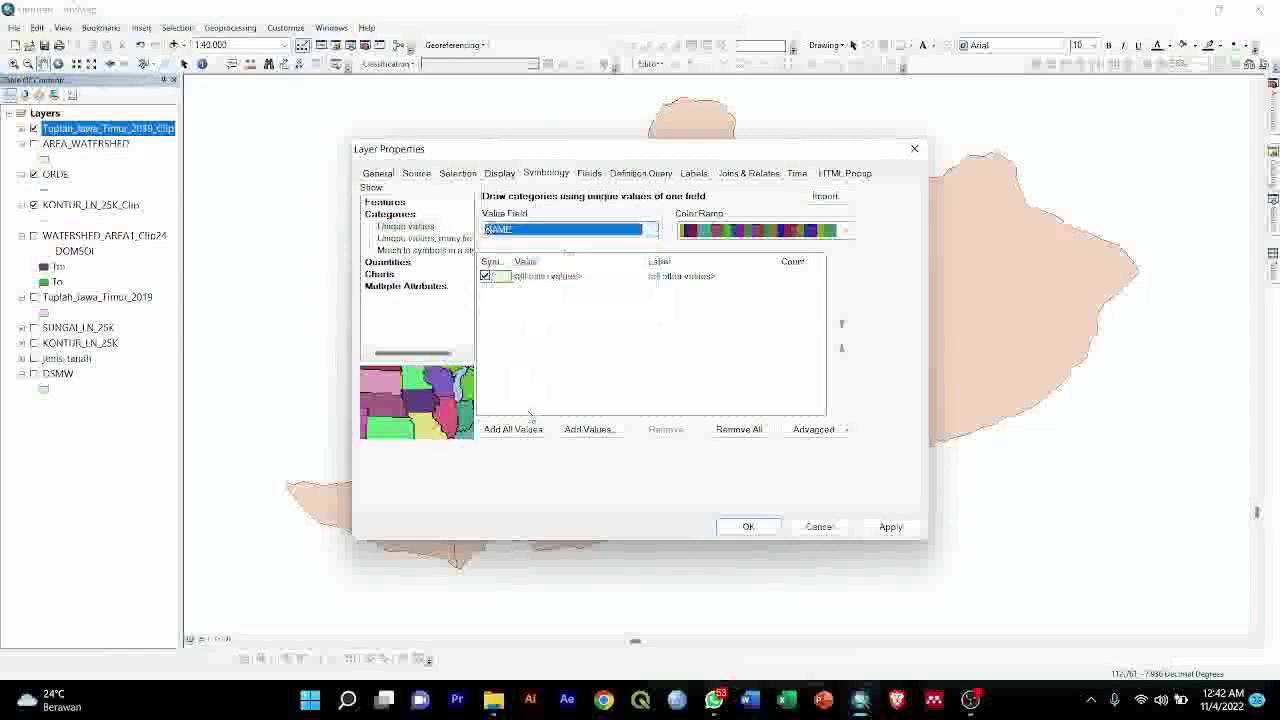
{"action": "left_click", "coordinate": [533, 429]}
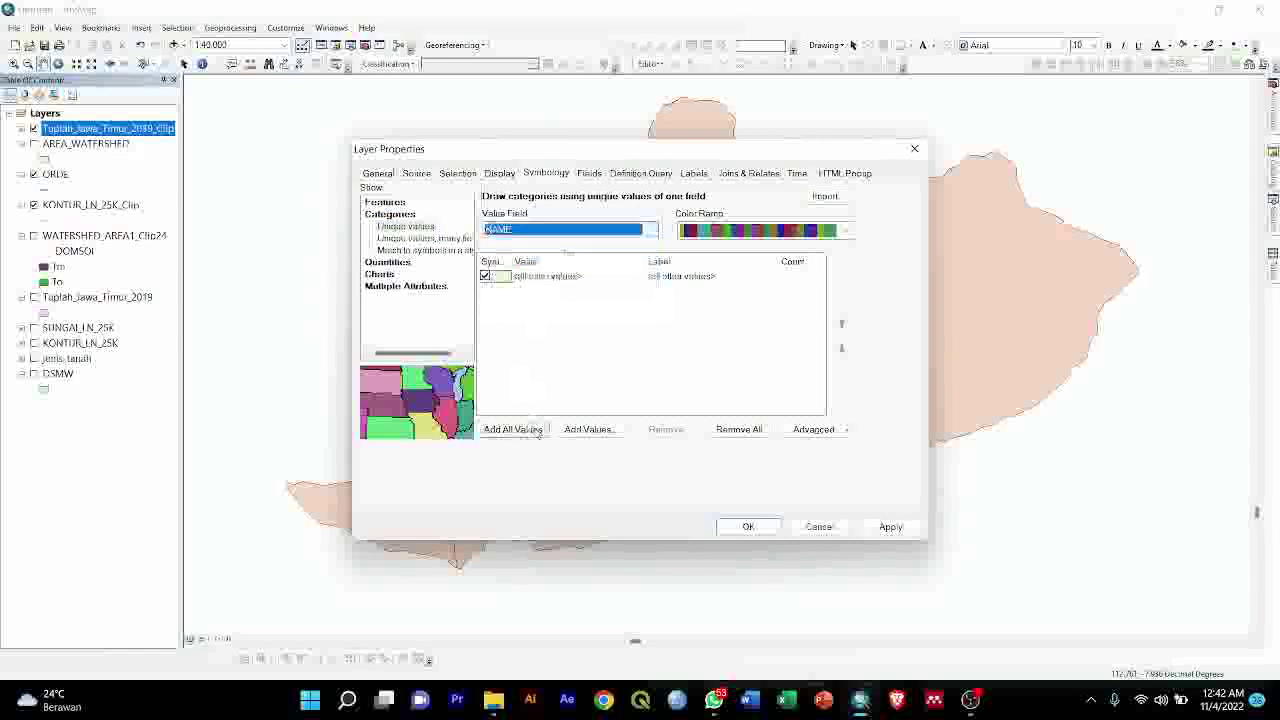
Categorize the clipped land cover by the Legenda field, add all its values and apply the symbology
{"action": "left_click", "coordinate": [578, 231]}
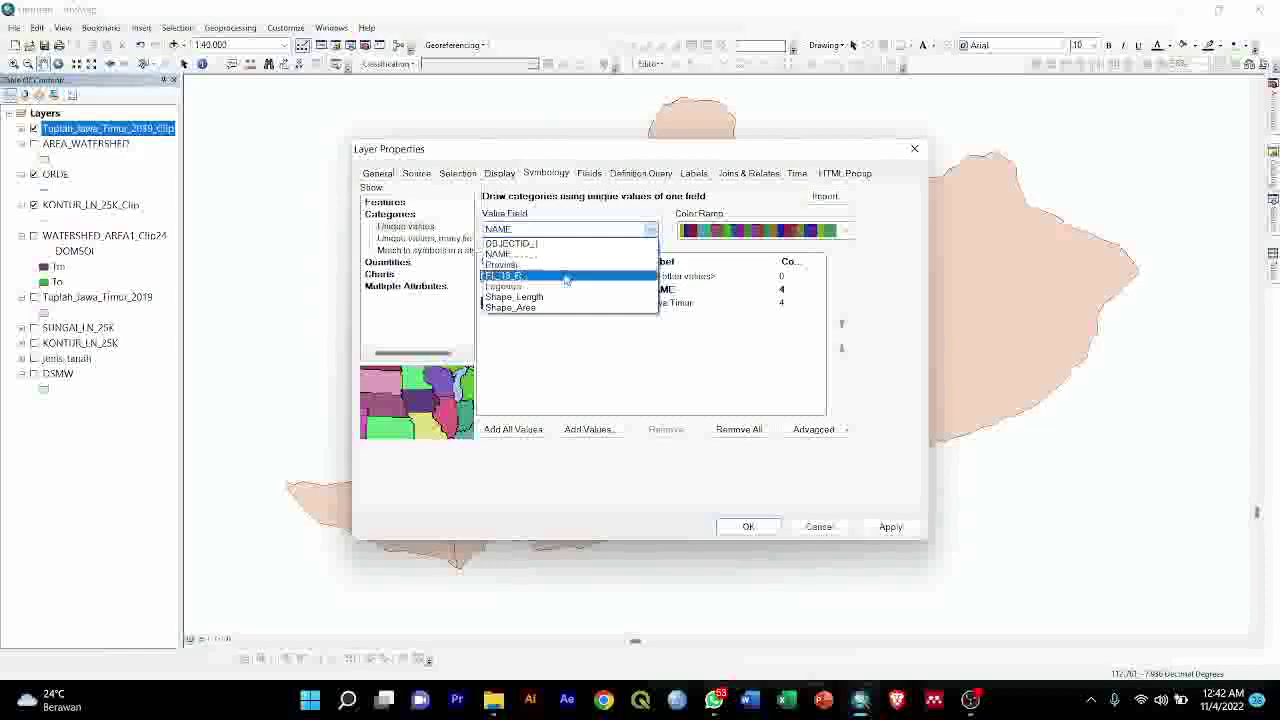
{"action": "left_click", "coordinate": [565, 288]}
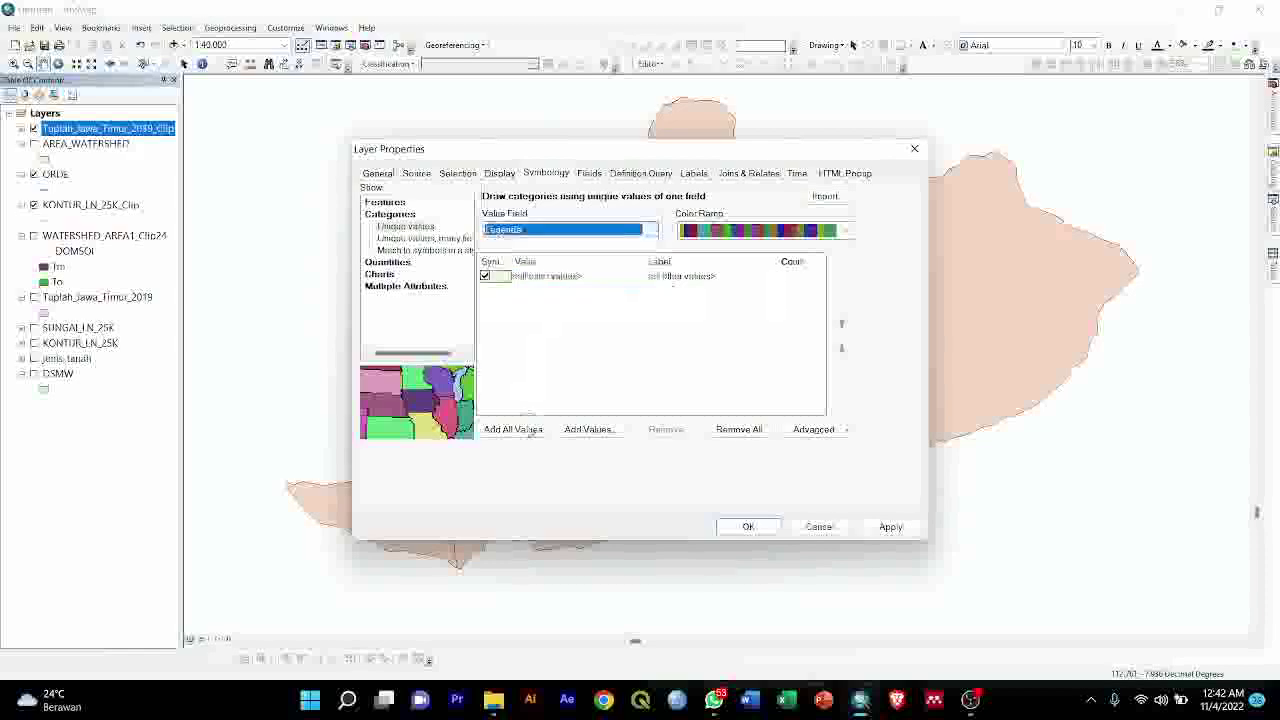
{"action": "left_click", "coordinate": [530, 430]}
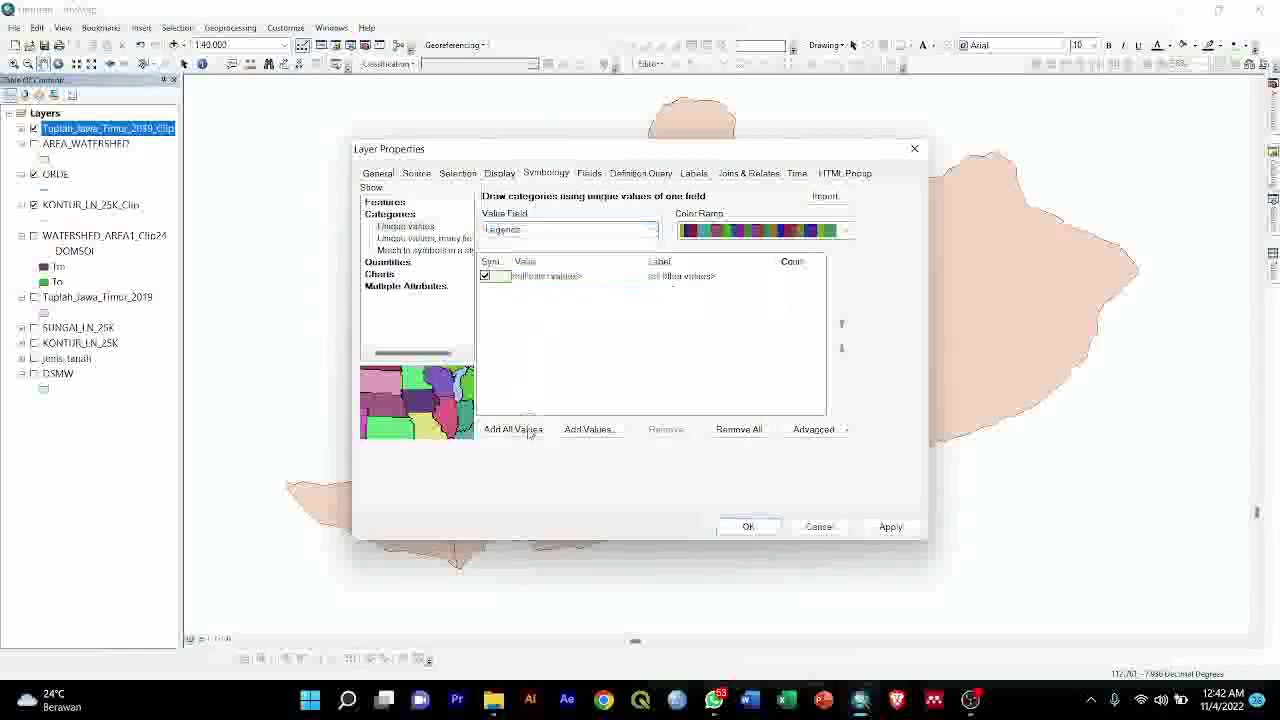
{"action": "left_click", "coordinate": [770, 531]}
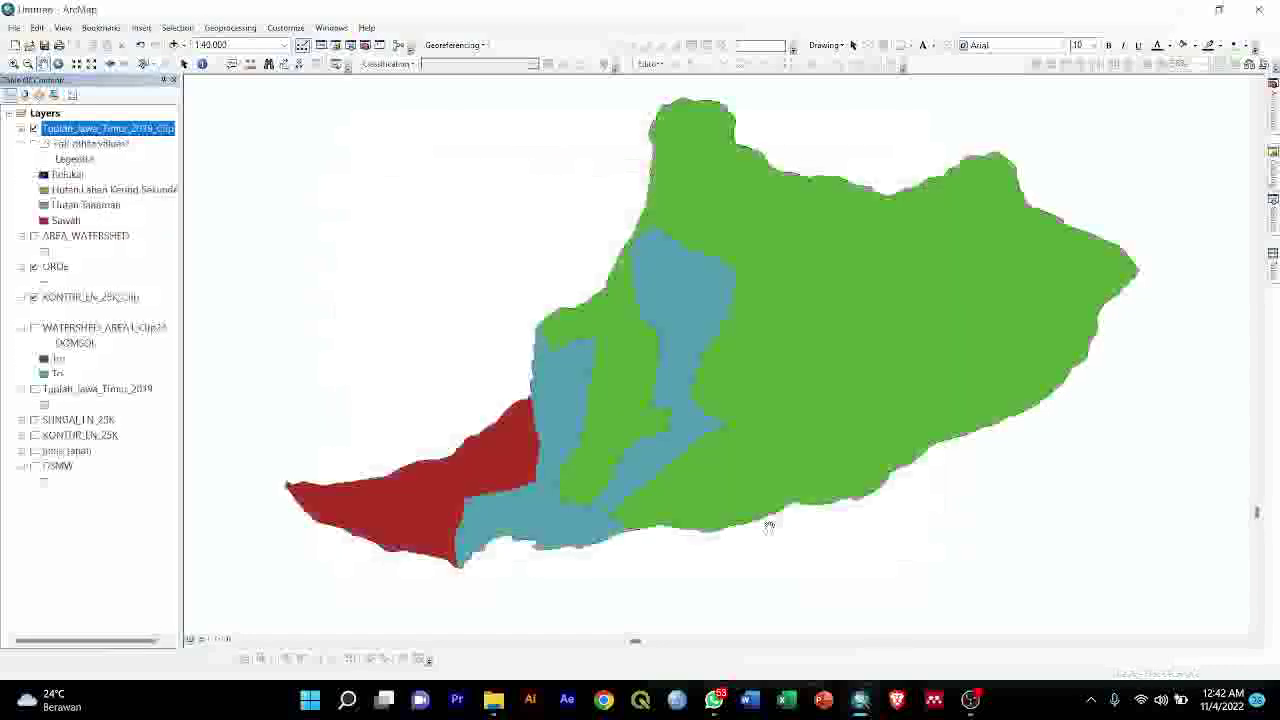
Move the Tuplah_Jawa_Timur_2019_Clip layer below KONTUR_LN_25K_Clip so streams and contours draw over the land cover
{"action": "right_click", "coordinate": [107, 129]}
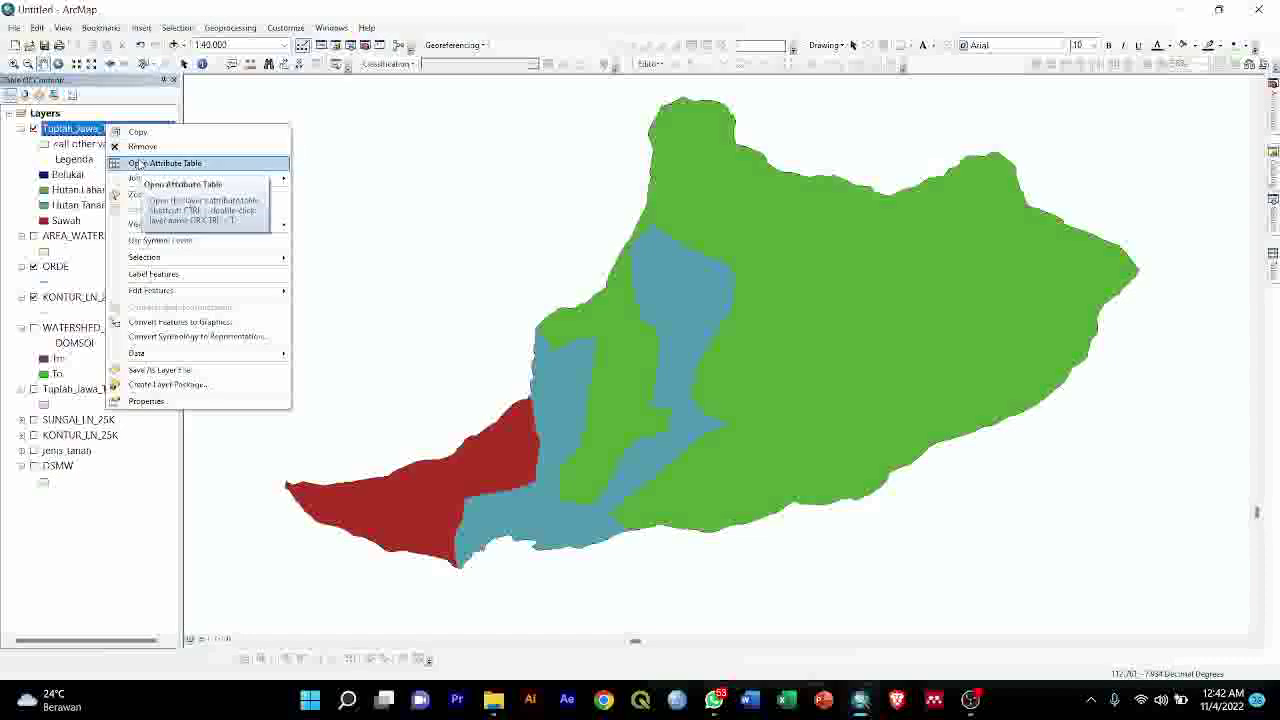
{"action": "left_click_drag", "start_coordinate": [402, 237], "coordinate": [429, 252]}
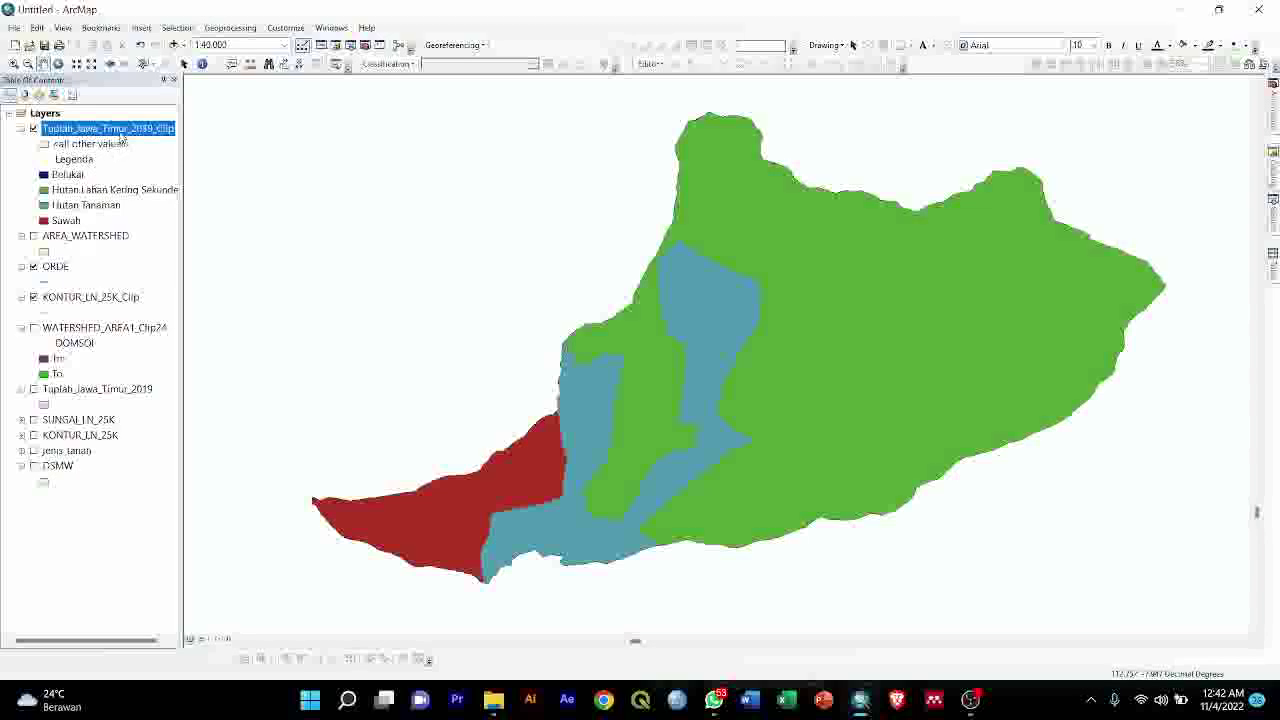
{"action": "left_click_drag", "start_coordinate": [120, 137], "coordinate": [124, 308]}
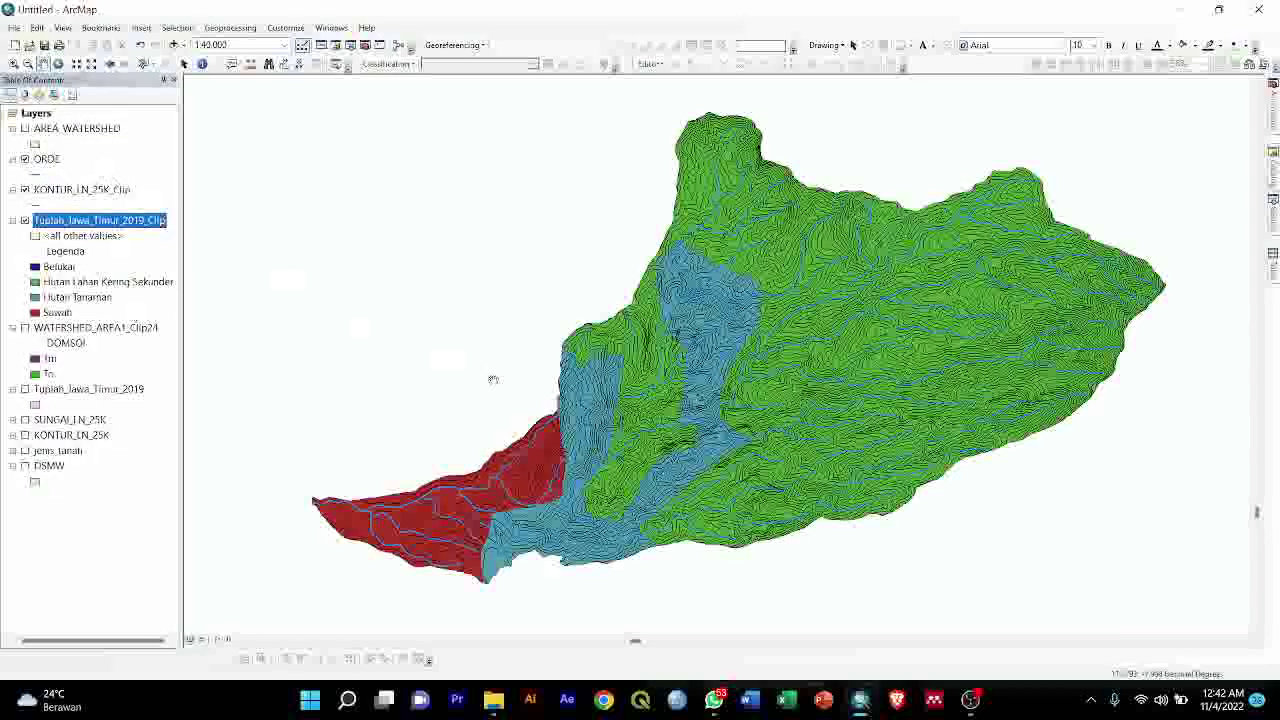
{"action": "left_click_drag", "start_coordinate": [656, 391], "coordinate": [728, 394]}
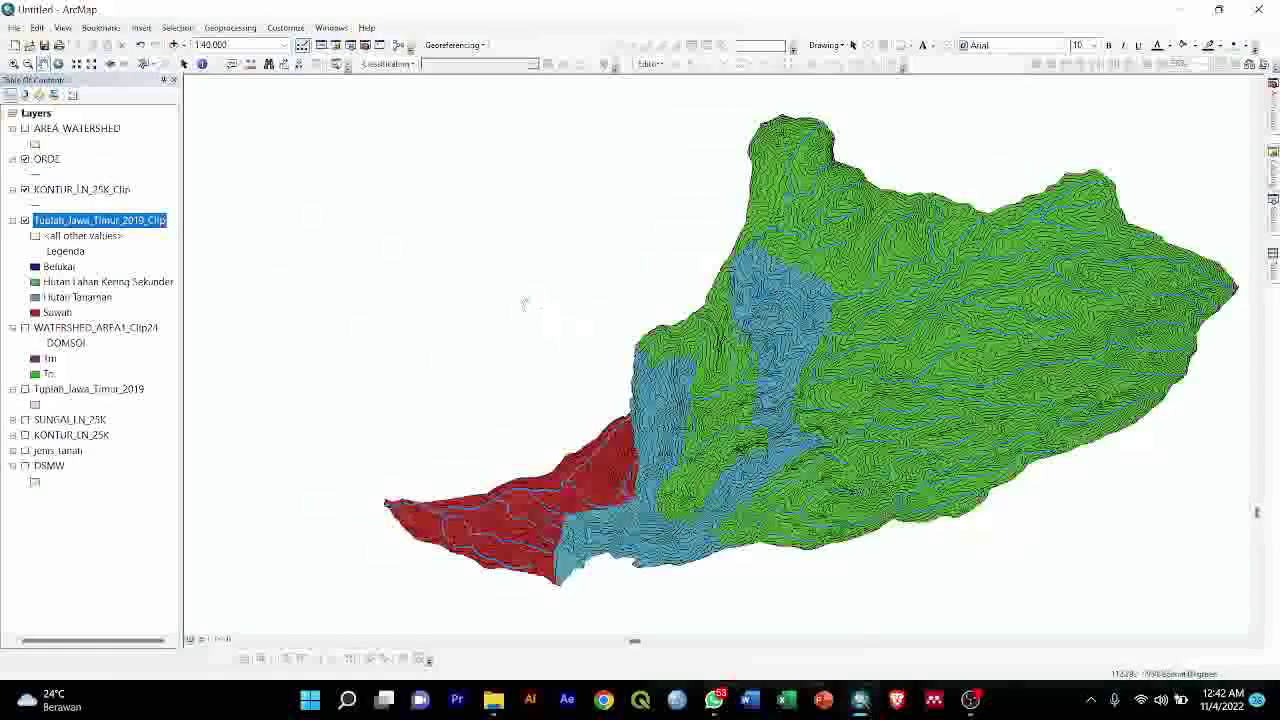
Open the attribute table of Tuplah_Jawa_Timur_2019_Clip and examine its fields through to the last columns
{"action": "left_click", "coordinate": [97, 222]}
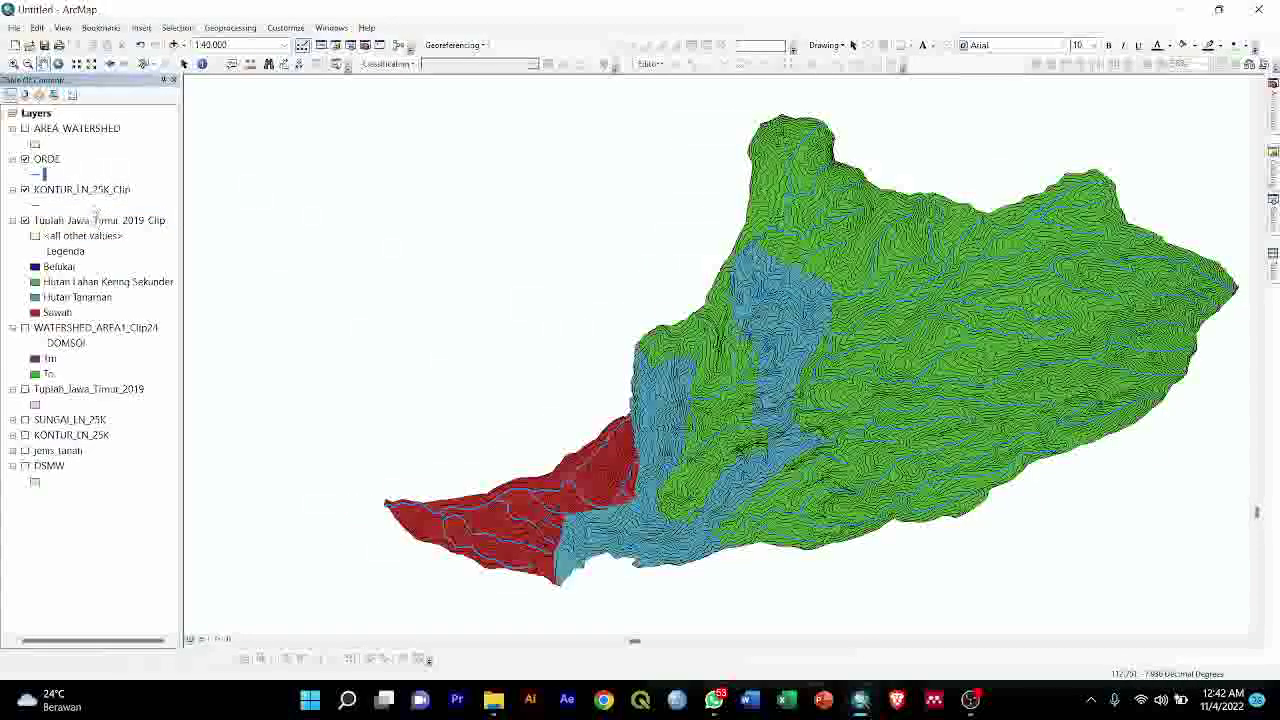
{"action": "left_click", "coordinate": [97, 222]}
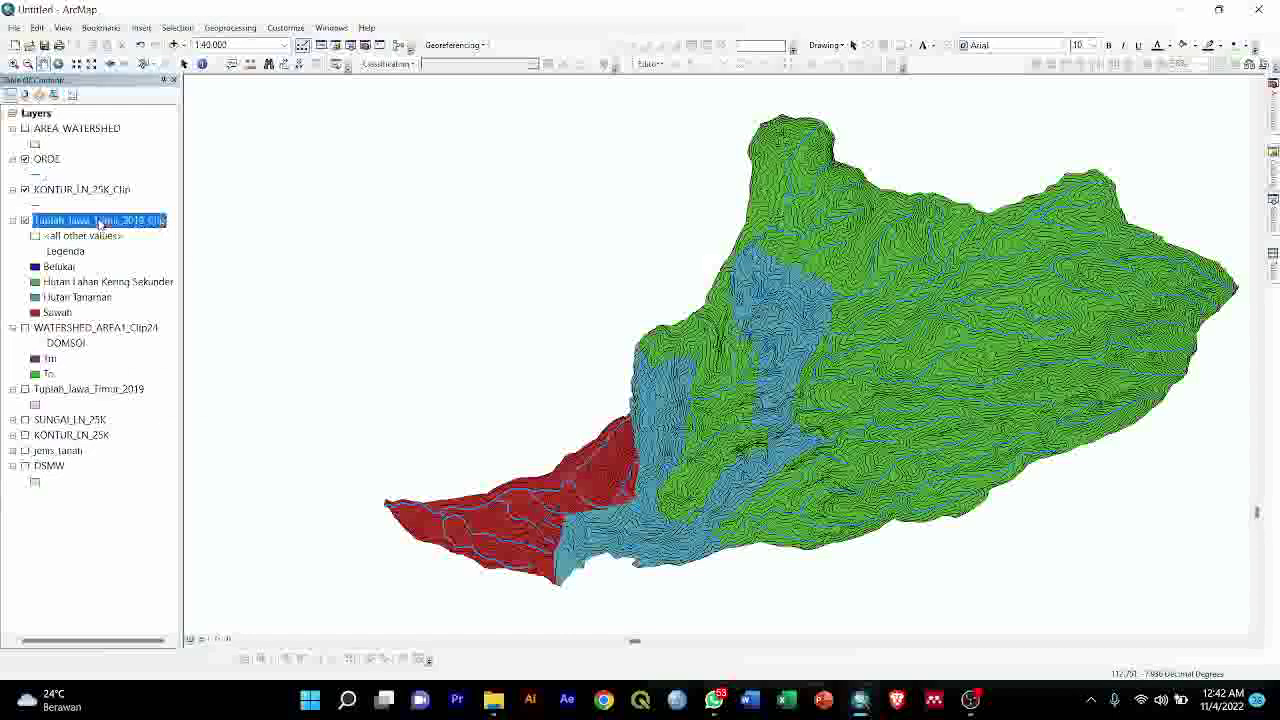
{"action": "right_click", "coordinate": [99, 222]}
{"action": "left_click", "coordinate": [176, 262]}
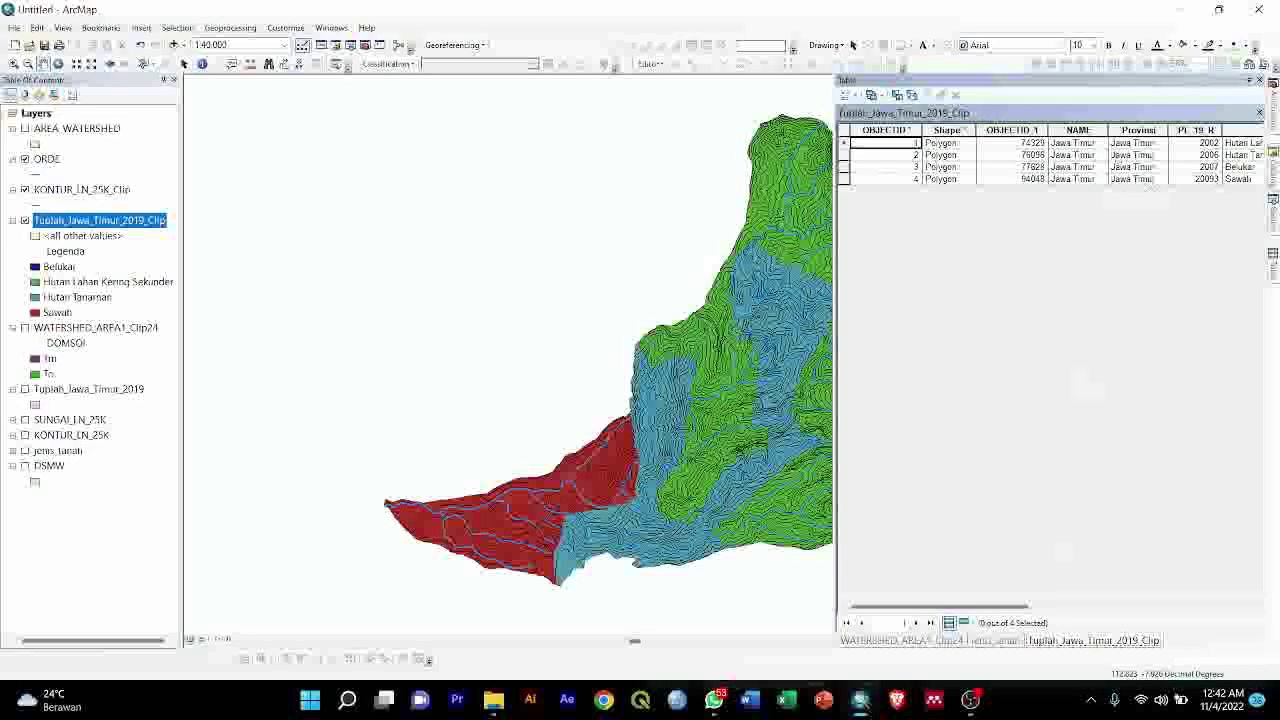
{"action": "left_click_drag", "start_coordinate": [1003, 608], "coordinate": [1222, 622]}
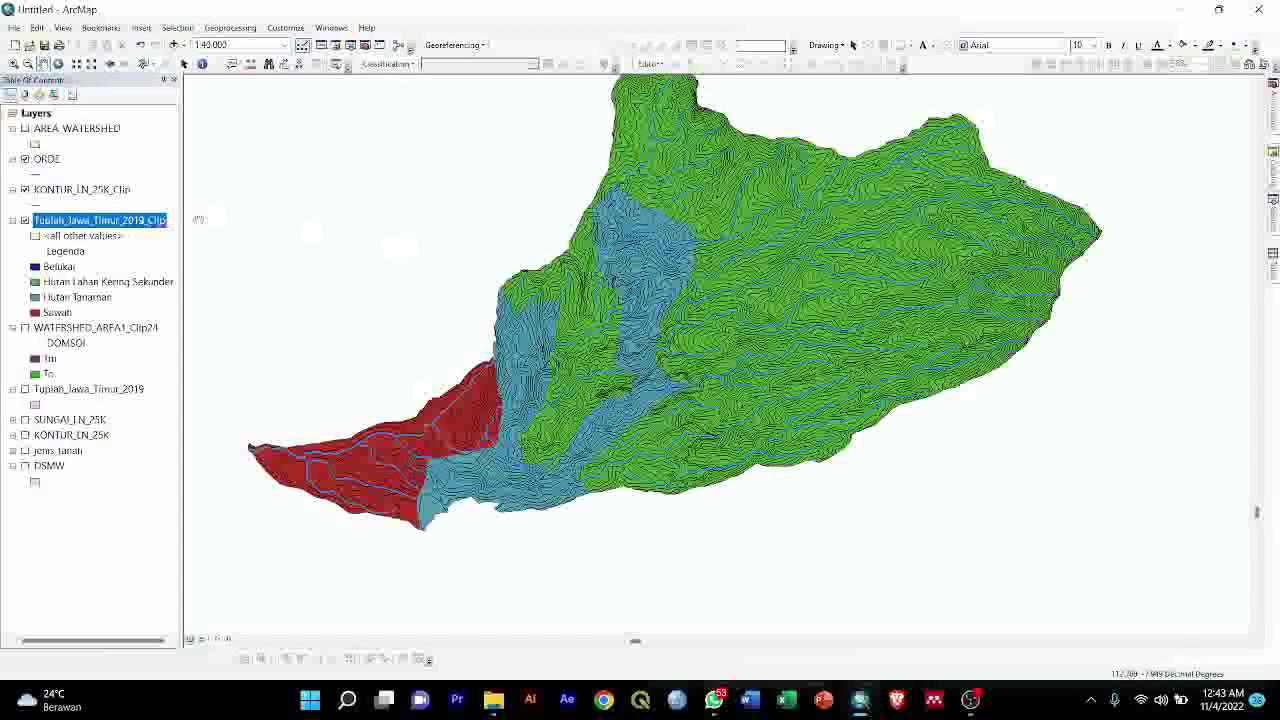
{"action": "left_click_drag", "start_coordinate": [586, 286], "coordinate": [621, 357]}
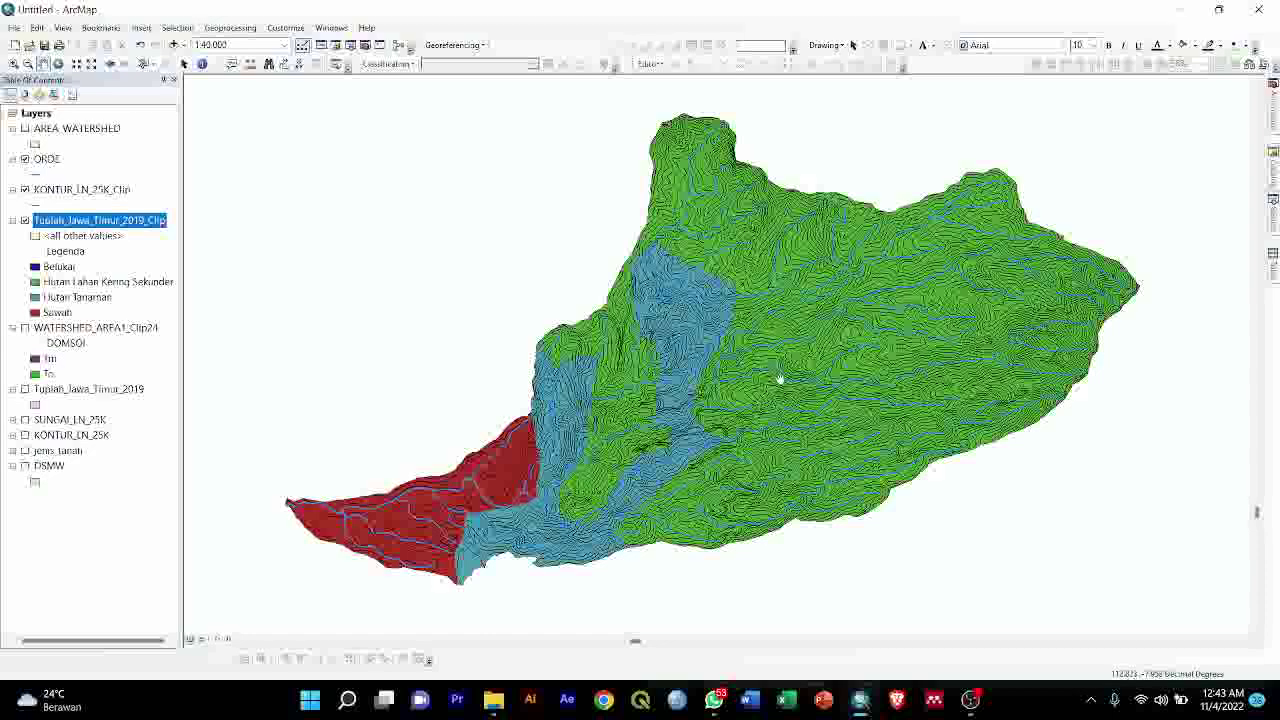
{"action": "left_click_drag", "start_coordinate": [645, 371], "coordinate": [714, 371]}
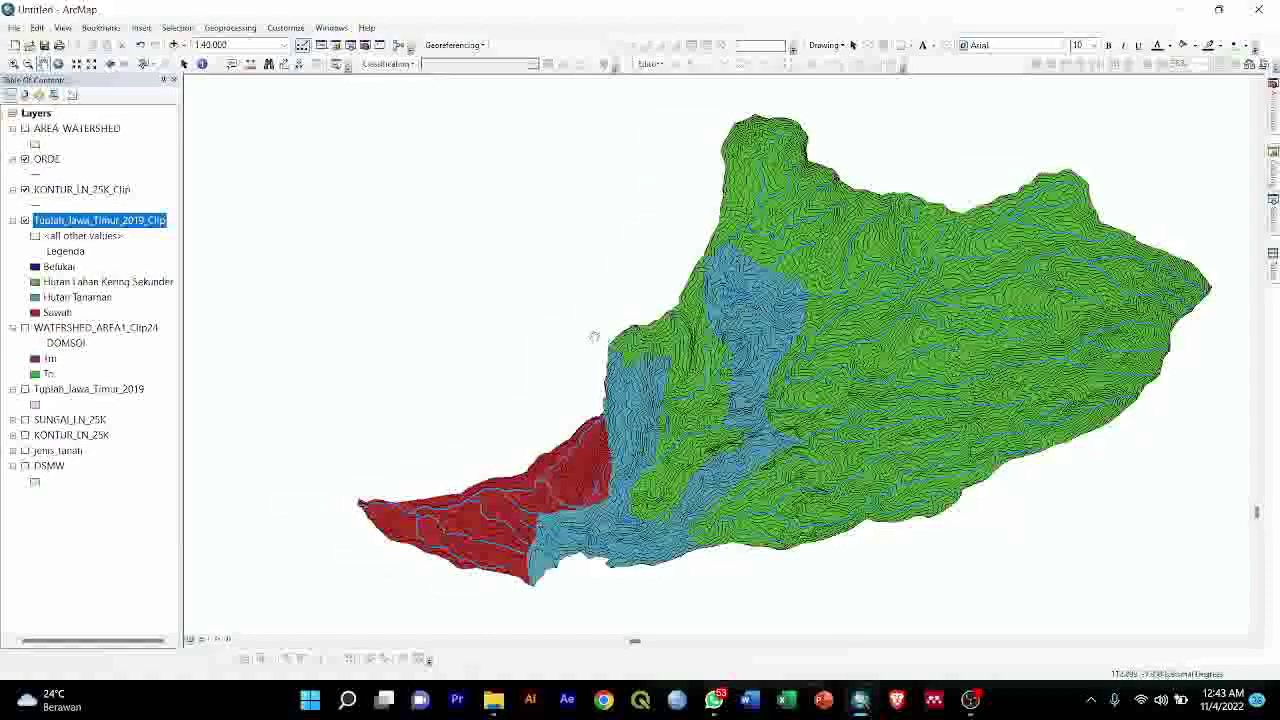